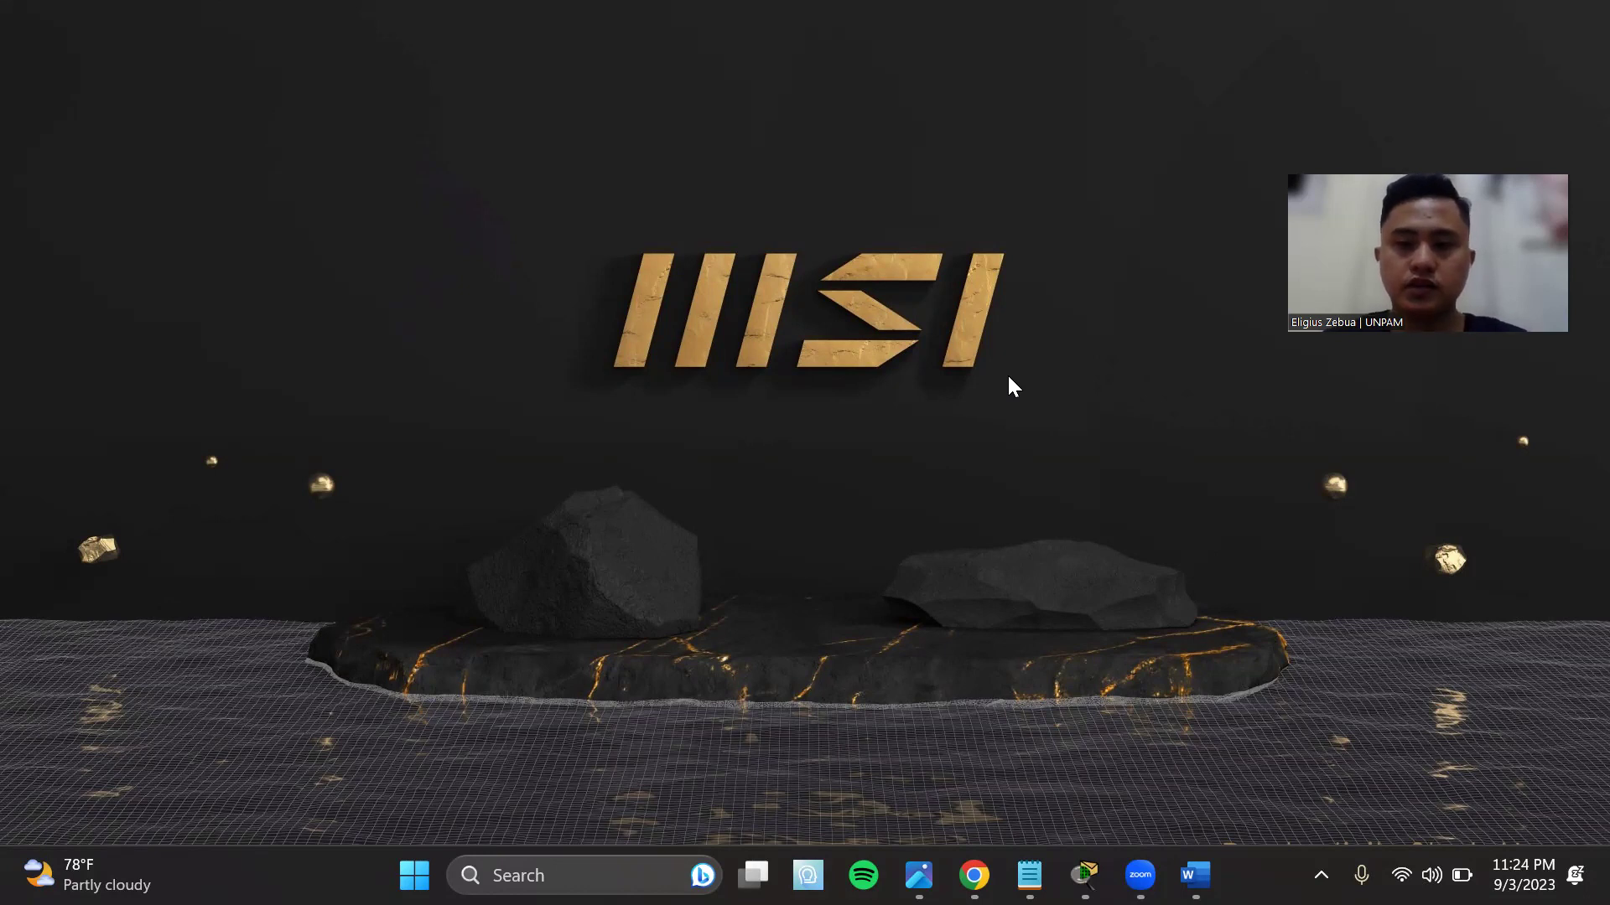
- Switch to the Word document and read the project brief, covering floors, IP version, classes, devices per floor and the three tasks
{"action": "left_click", "coordinate": [1195, 875]}
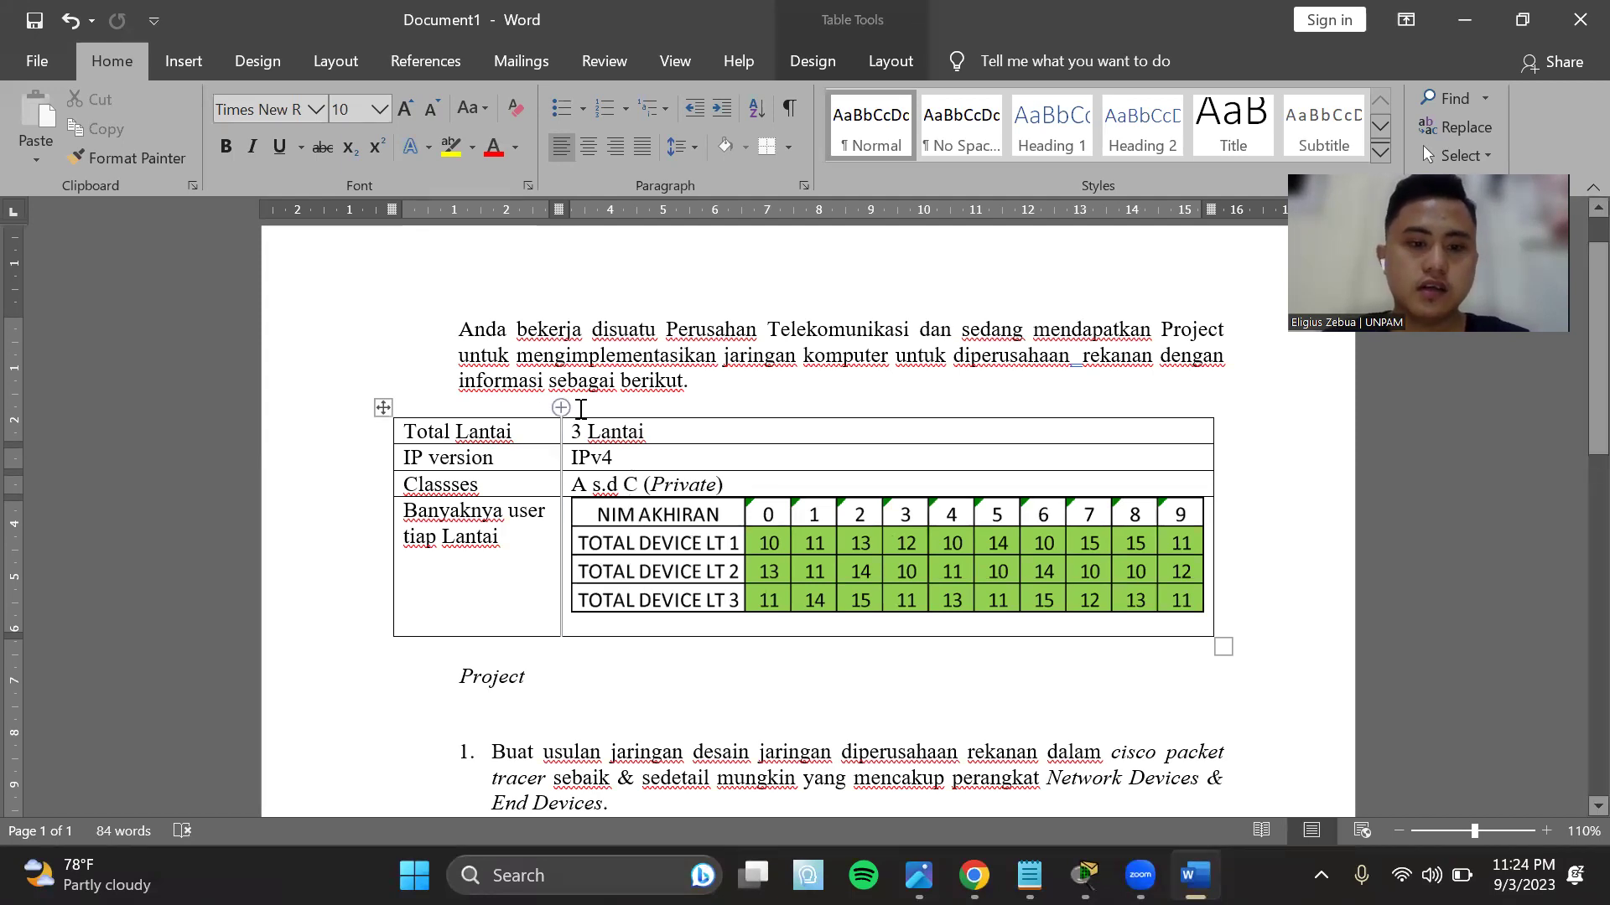
{"action": "left_click_drag", "start_coordinate": [599, 432], "coordinate": [563, 432]}
{"action": "left_click", "coordinate": [659, 427]}
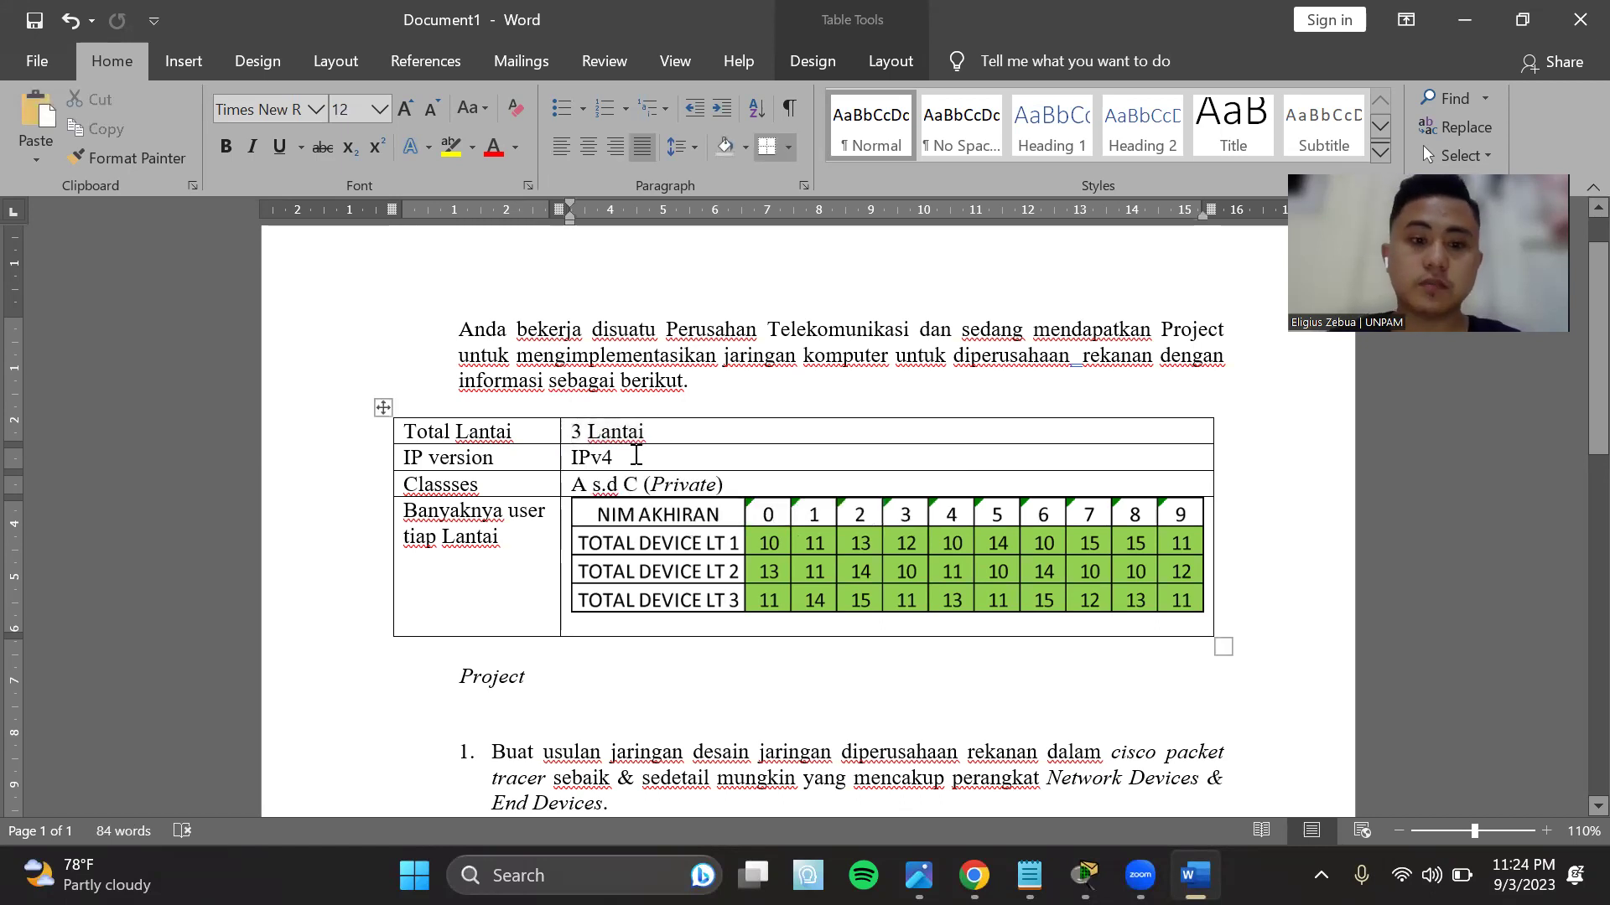
{"action": "left_click", "coordinate": [579, 487]}
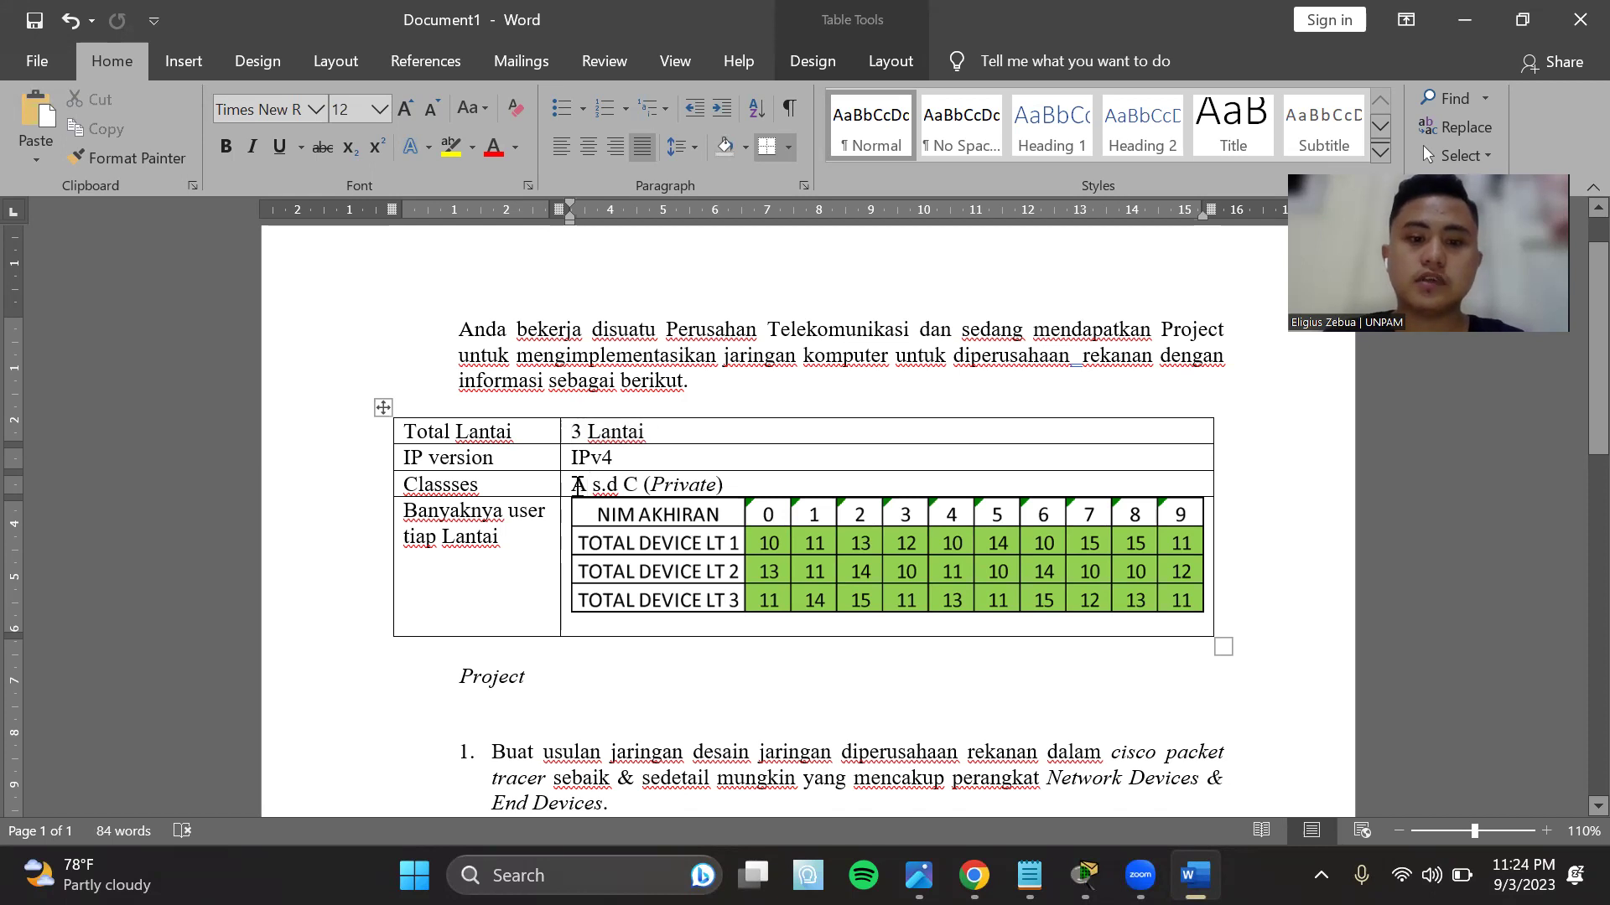
{"action": "double_click", "coordinate": [578, 487]}
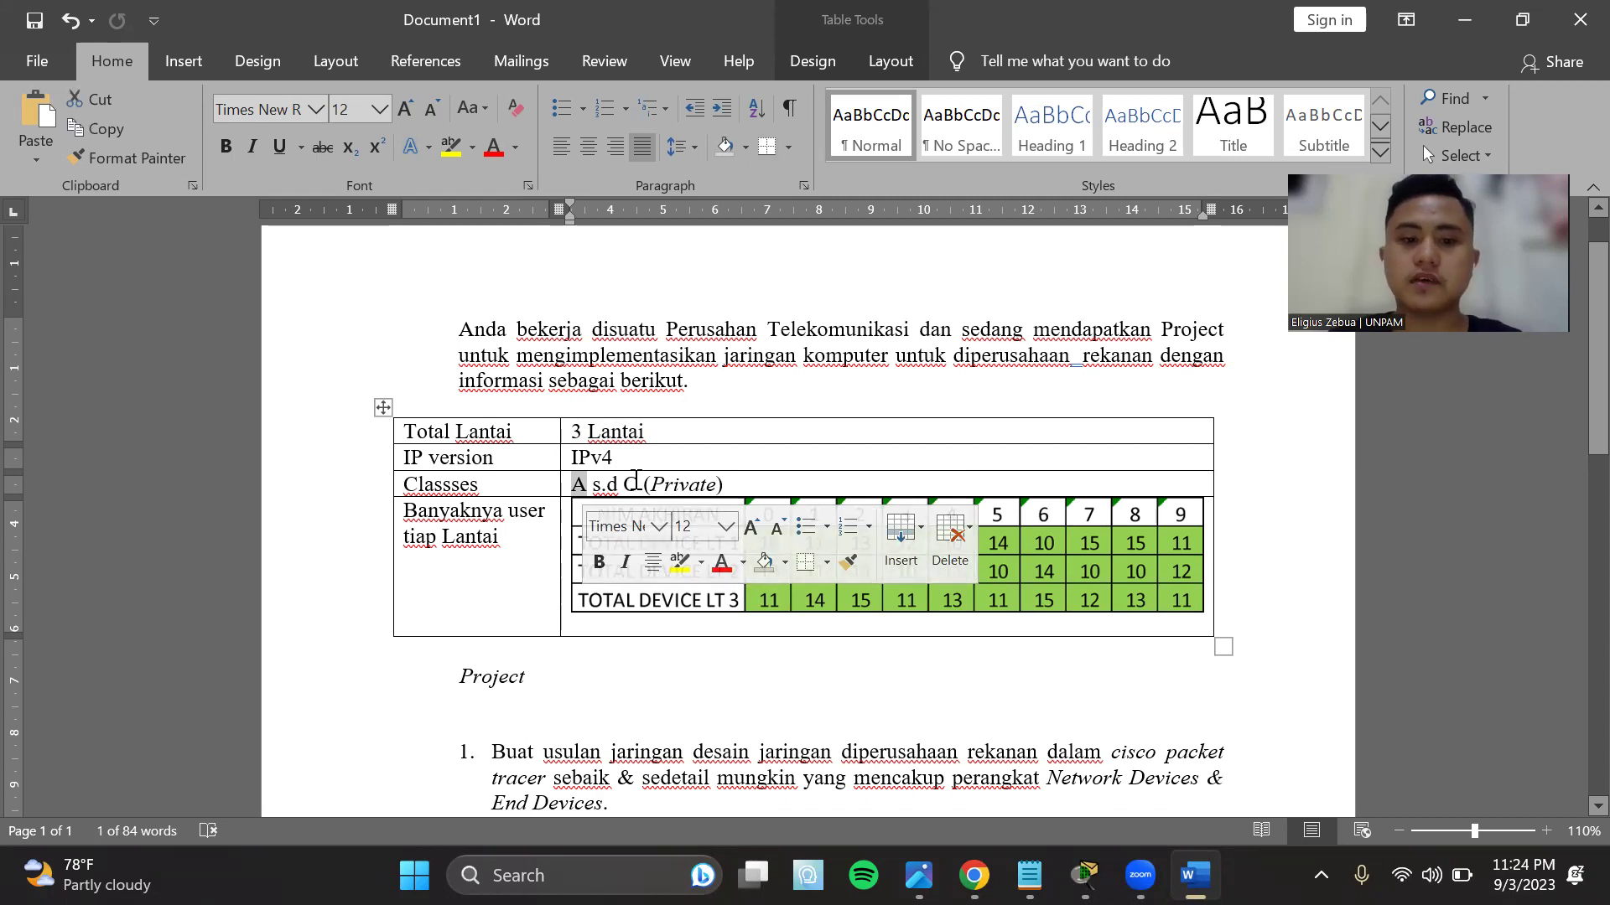
{"action": "left_click", "coordinate": [637, 484]}
{"action": "scroll", "coordinate": [712, 519], "scroll_direction": "down", "scroll_amount": 2}
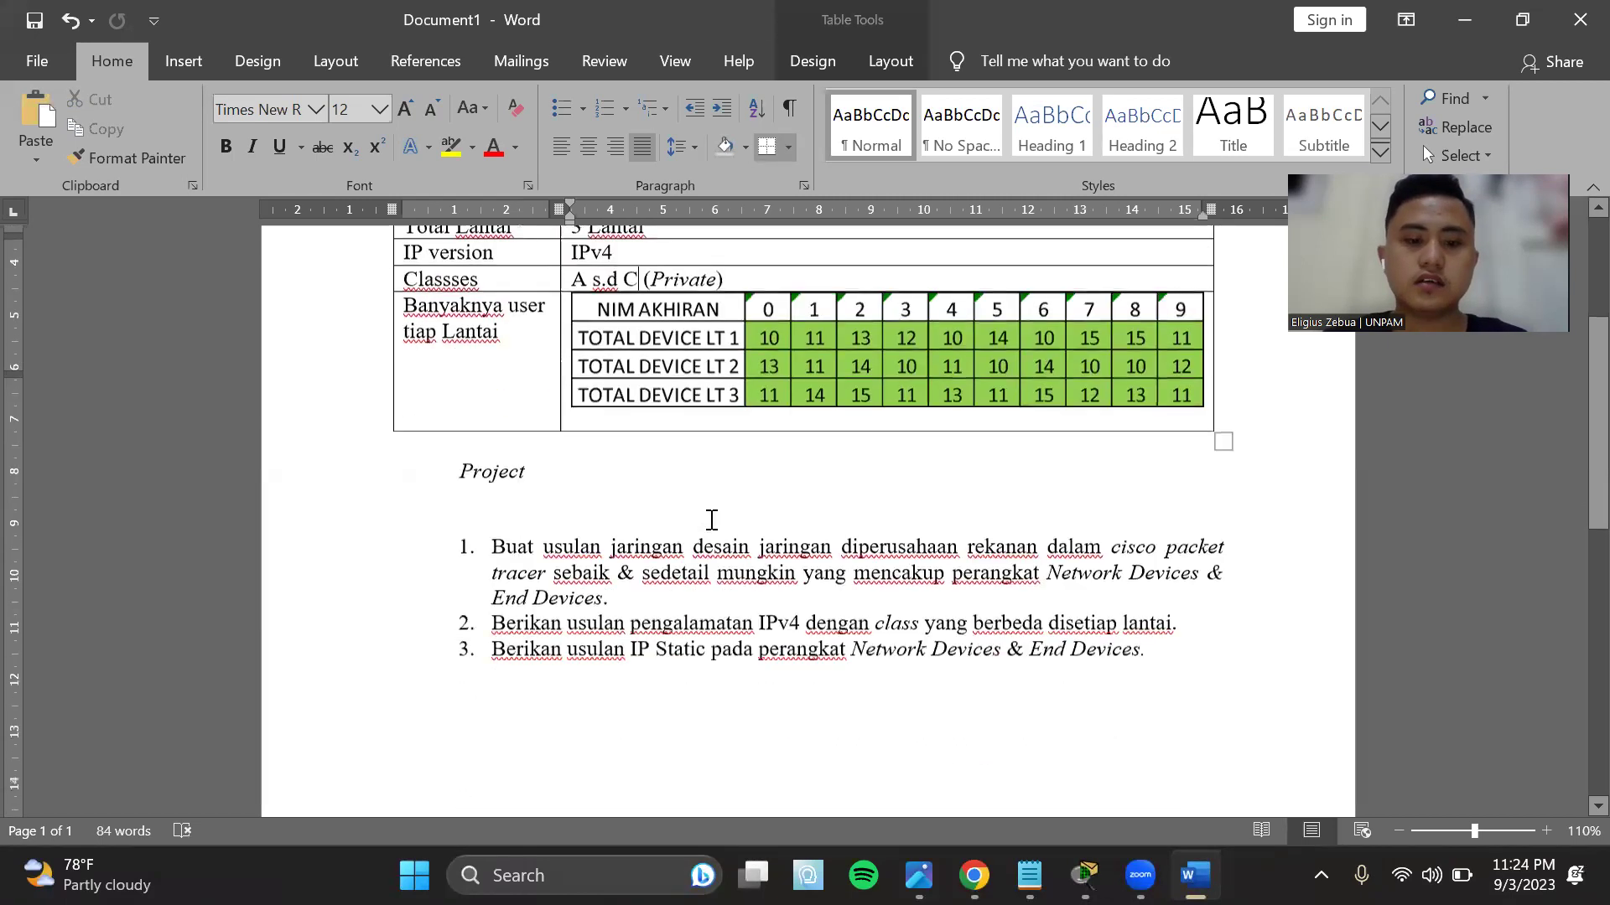
{"action": "scroll", "coordinate": [712, 519], "scroll_direction": "down", "scroll_amount": 2}
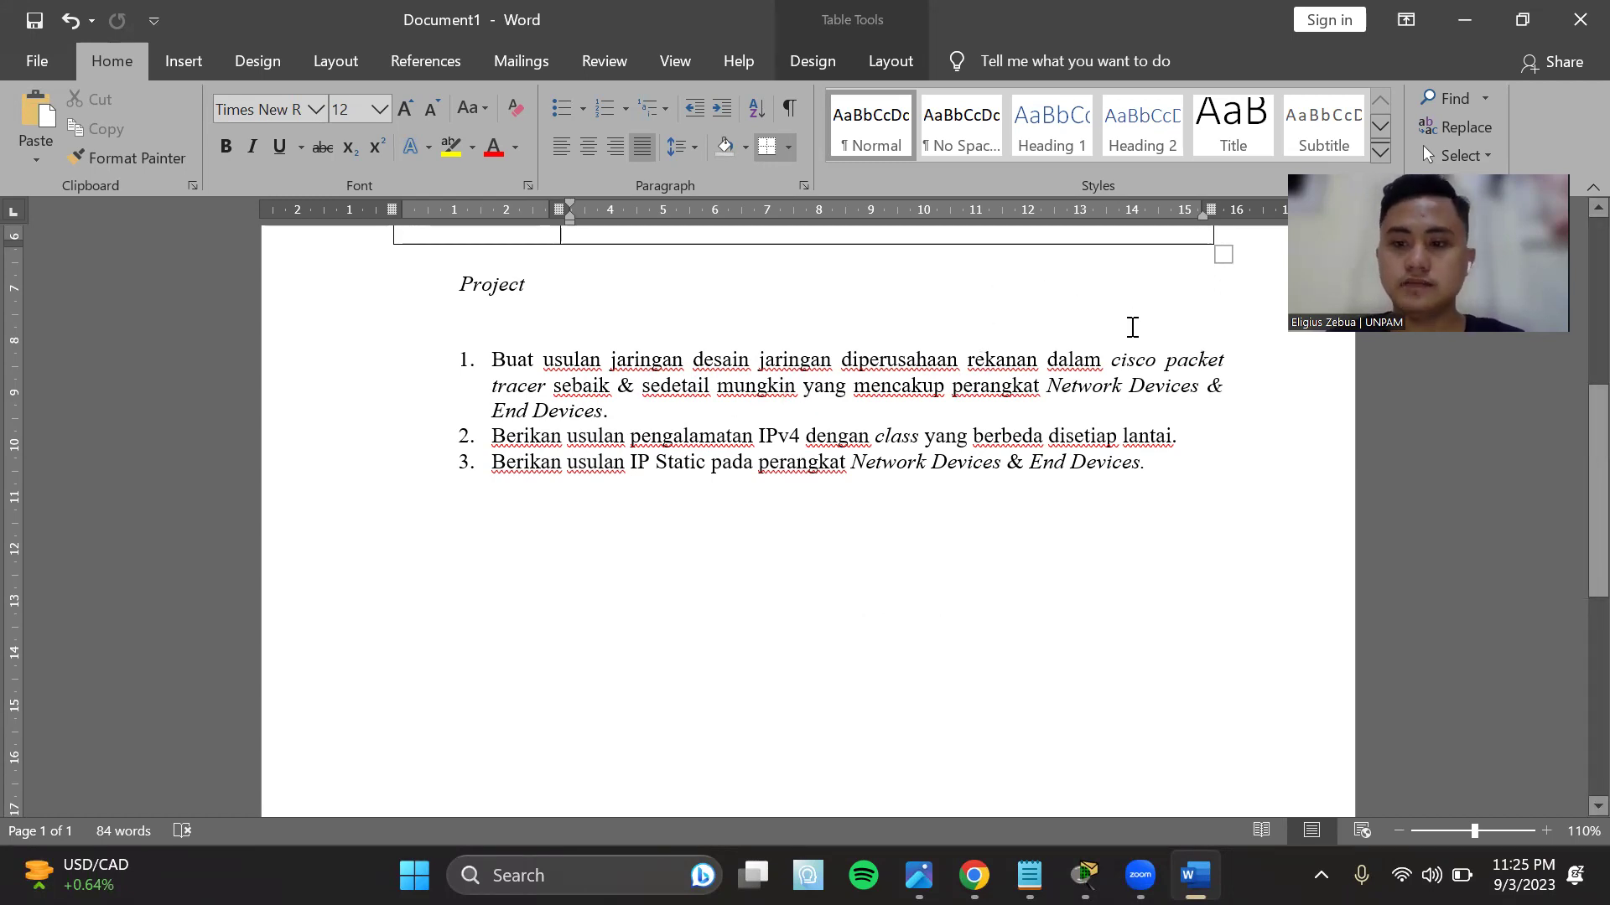
- Minimize the Word brief and switch to the Project UAS.pkt topology in Cisco Packet Tracer
{"action": "left_click", "coordinate": [1465, 19]}
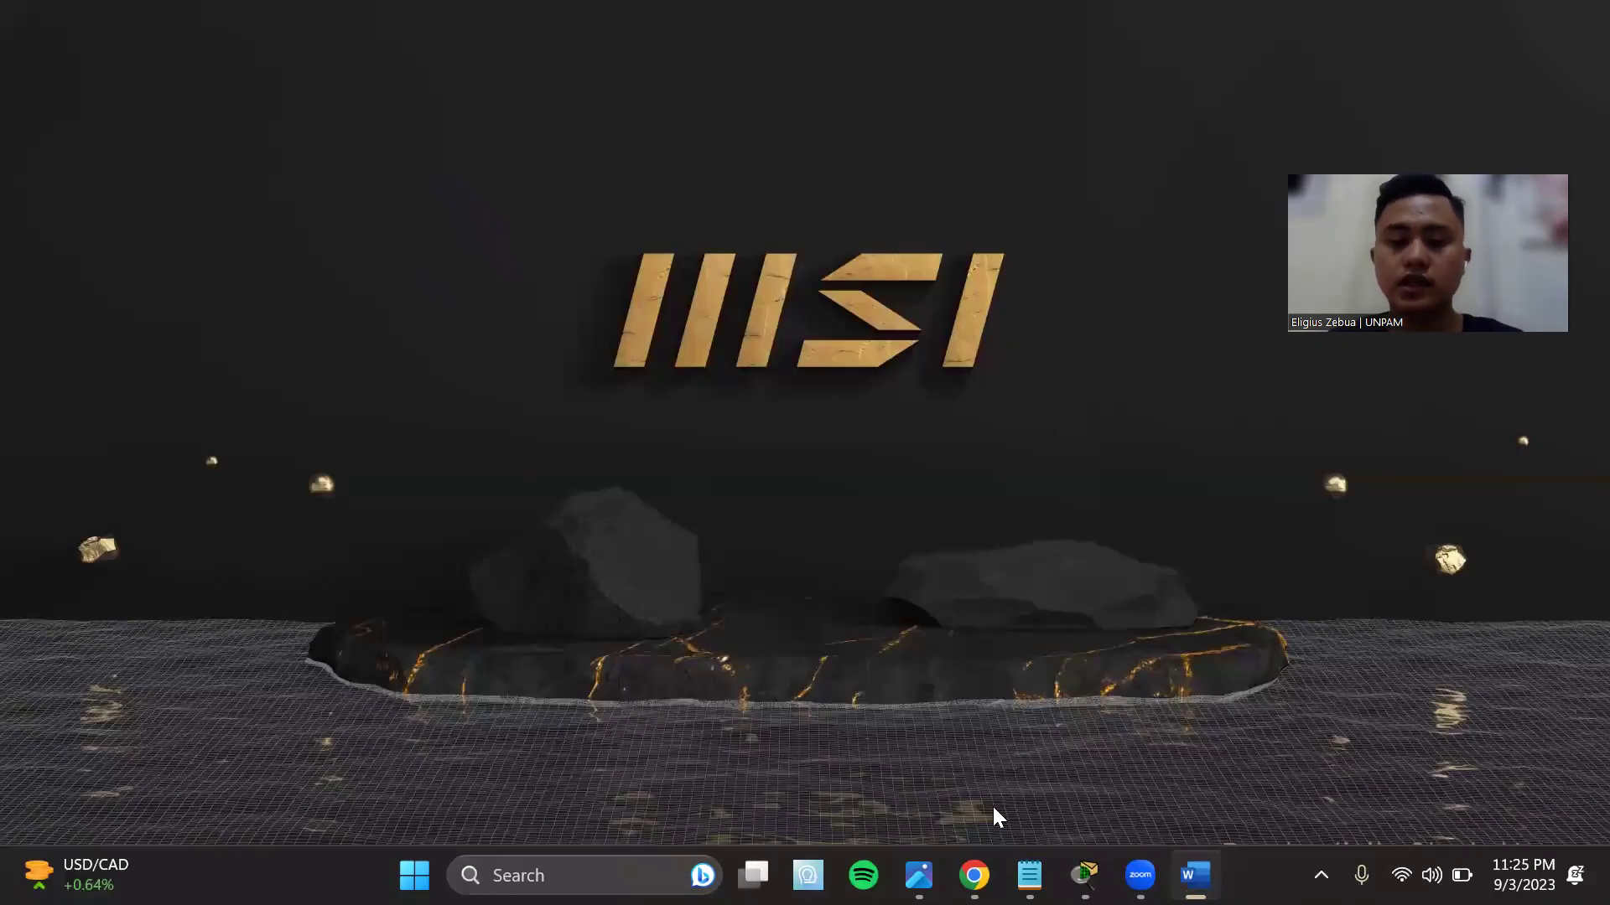
{"action": "left_click", "coordinate": [1090, 864]}
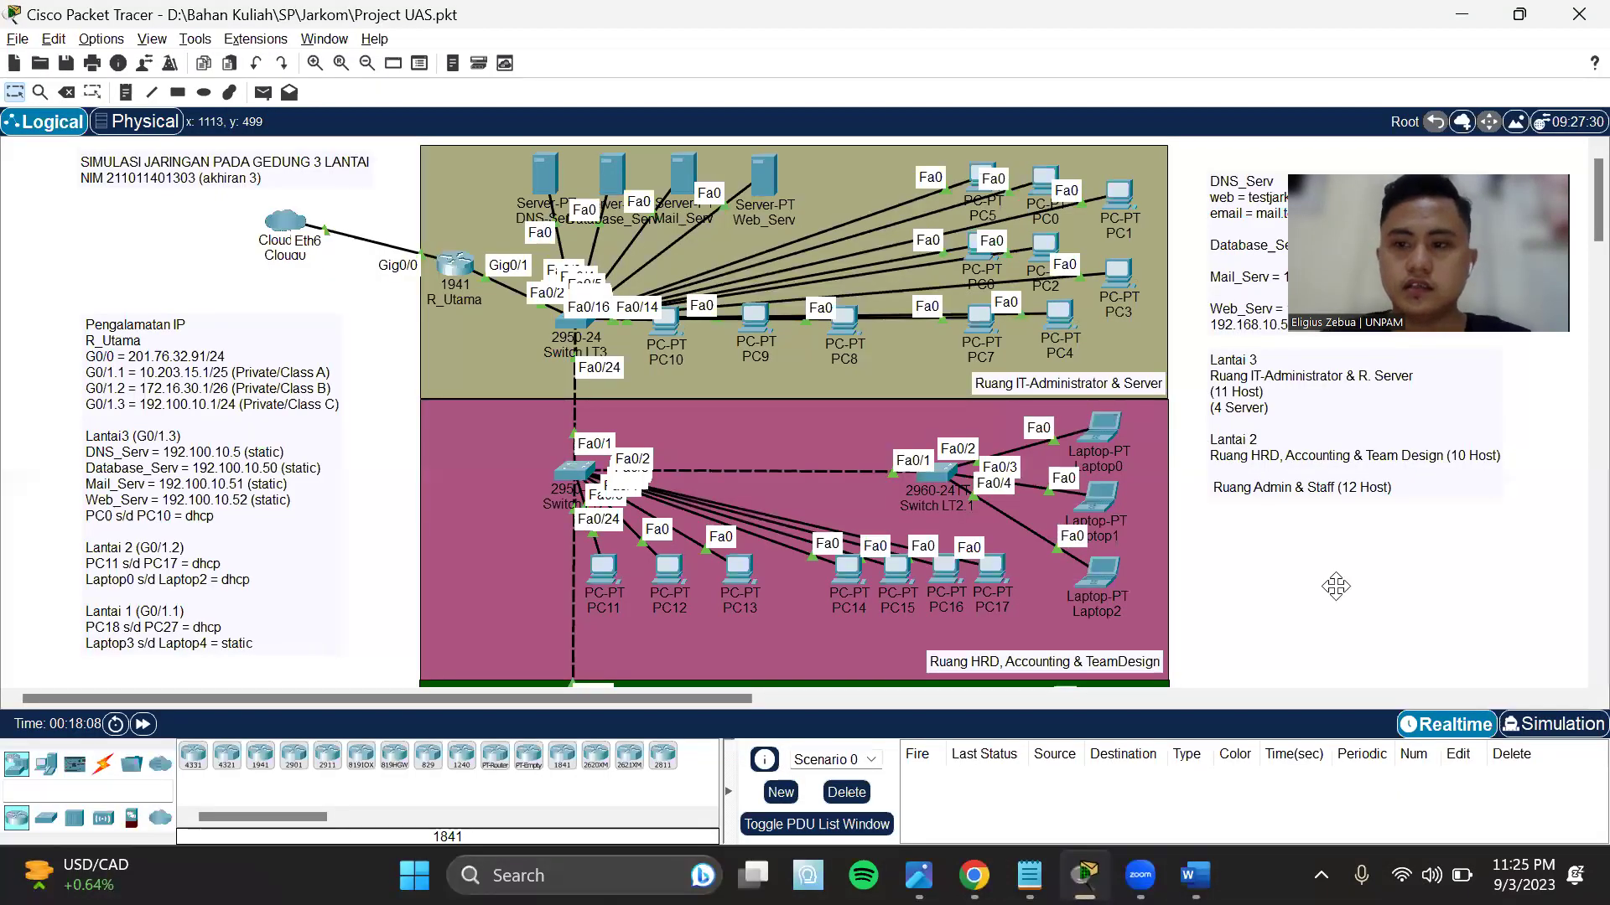
{"action": "left_click_drag", "start_coordinate": [1389, 218], "coordinate": [1401, 57]}
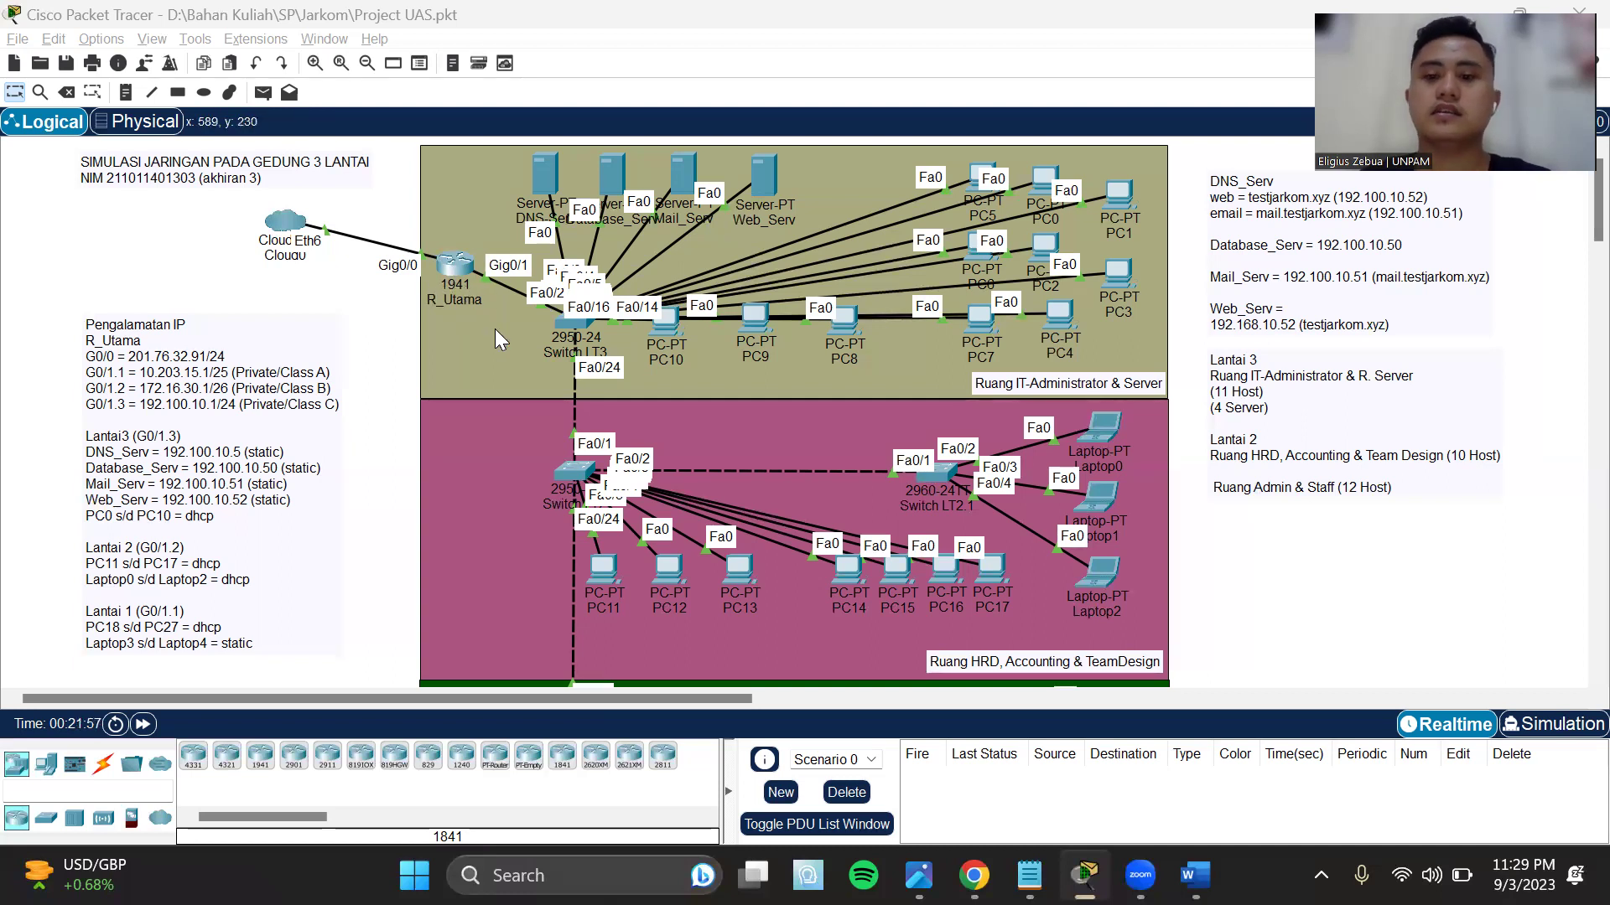
- Examine the three-floor topology, following the switches and end devices from the server room to Ruang HRD, Accounting & TeamDesign
{"action": "scroll", "coordinate": [867, 282], "scroll_direction": "down", "scroll_amount": 1}
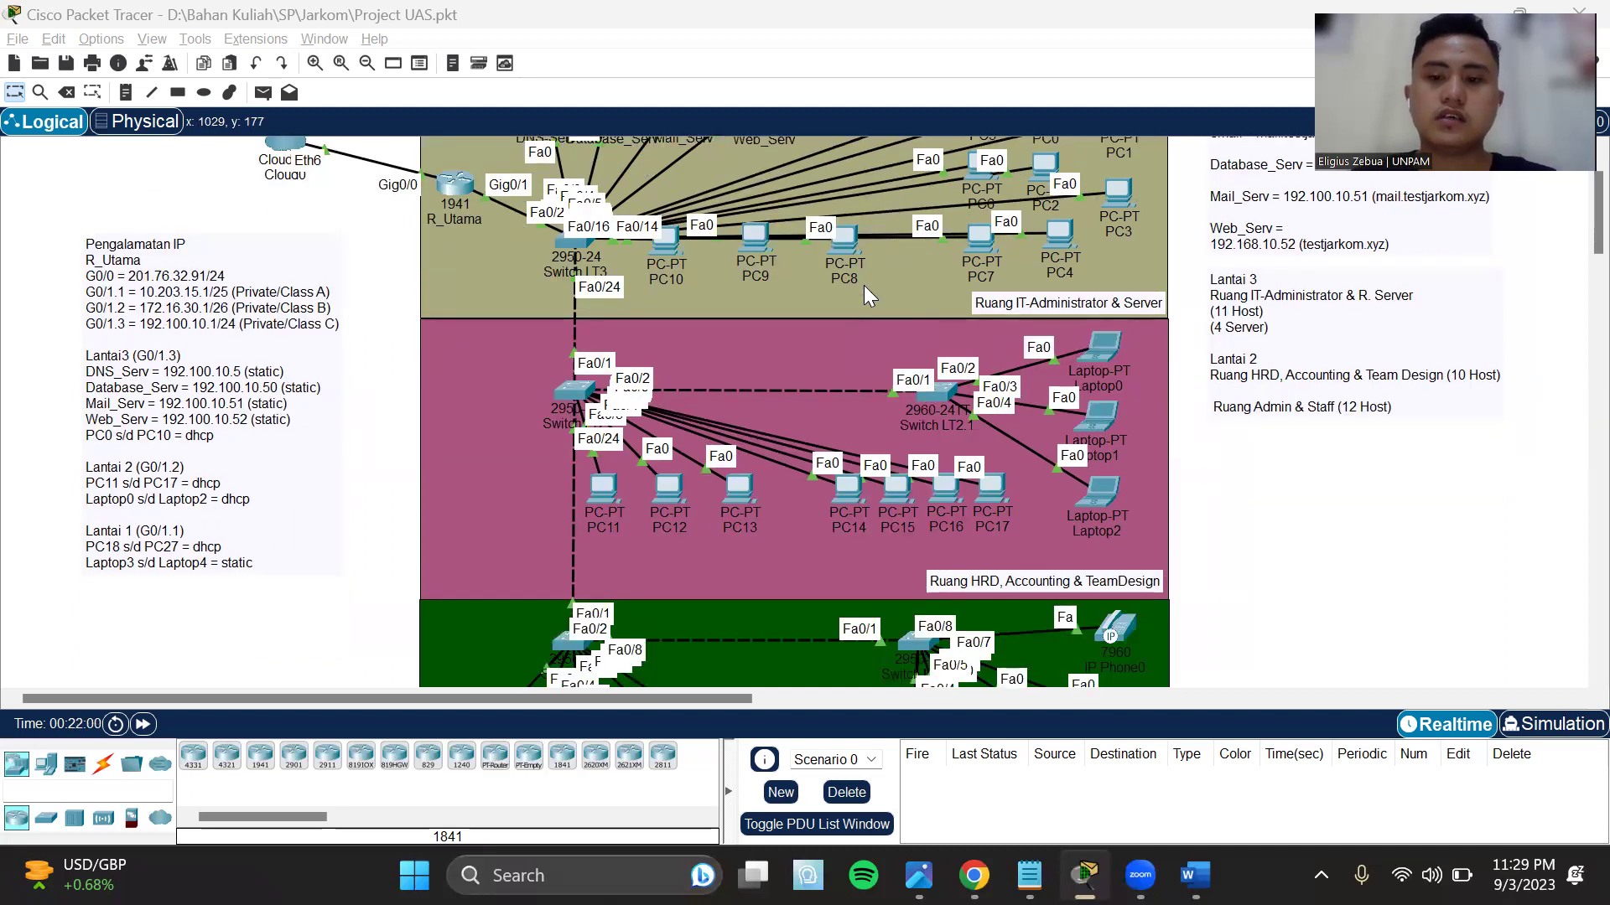
{"action": "scroll", "coordinate": [864, 285], "scroll_direction": "down", "scroll_amount": 2}
{"action": "scroll", "coordinate": [825, 284], "scroll_direction": "up", "scroll_amount": 1}
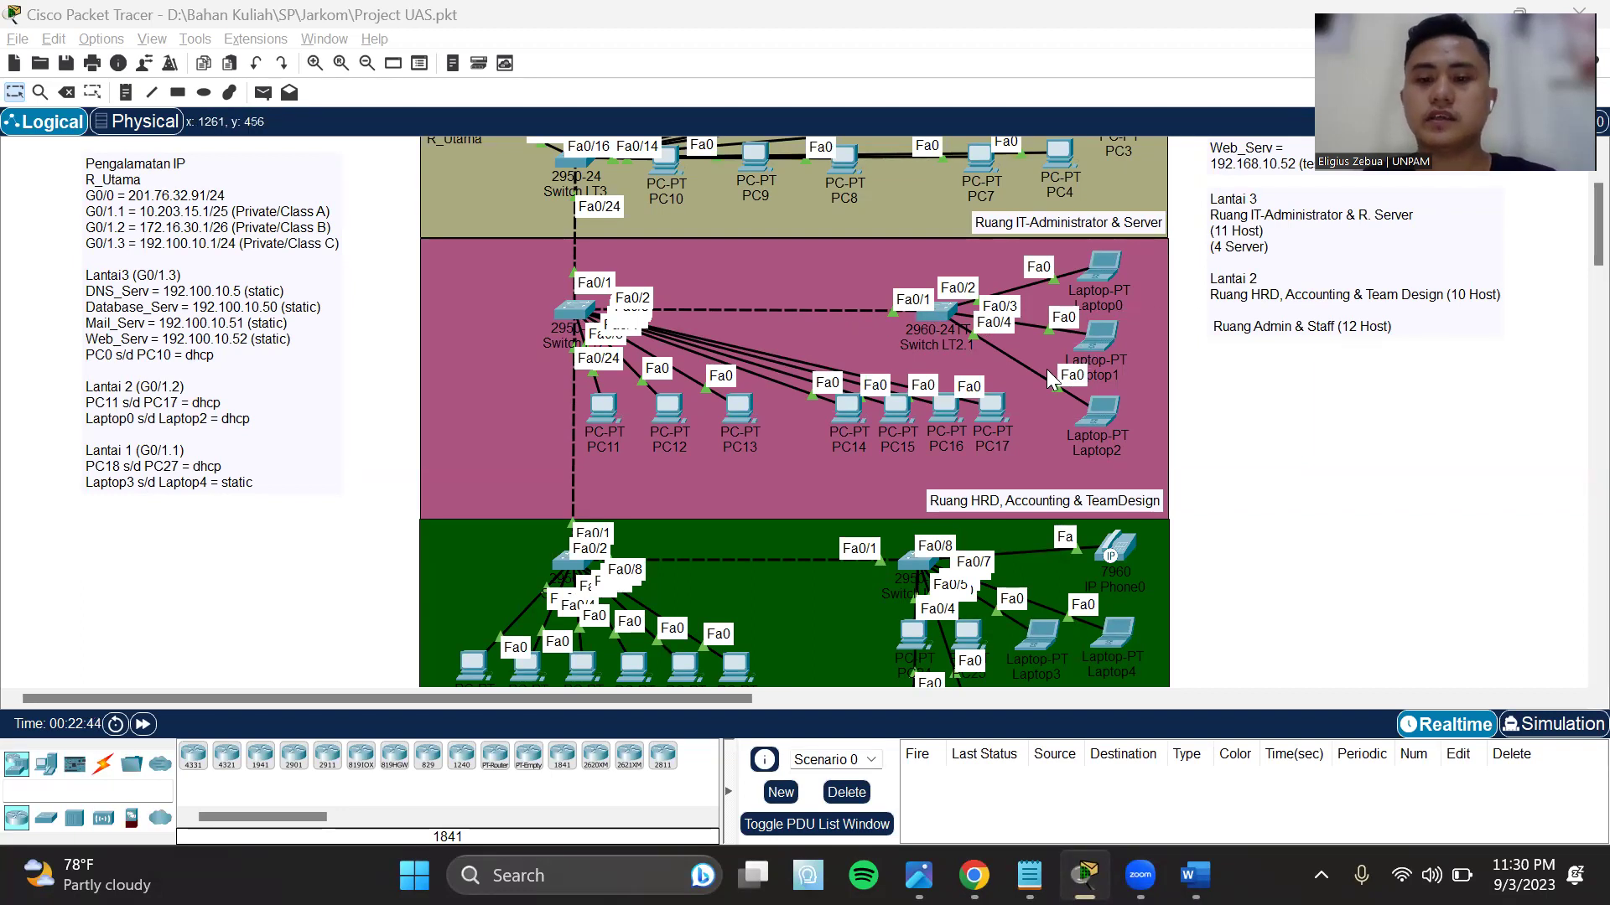
{"action": "scroll", "coordinate": [761, 405], "scroll_direction": "down", "scroll_amount": 1}
{"action": "scroll", "coordinate": [763, 406], "scroll_direction": "up", "scroll_amount": 1}
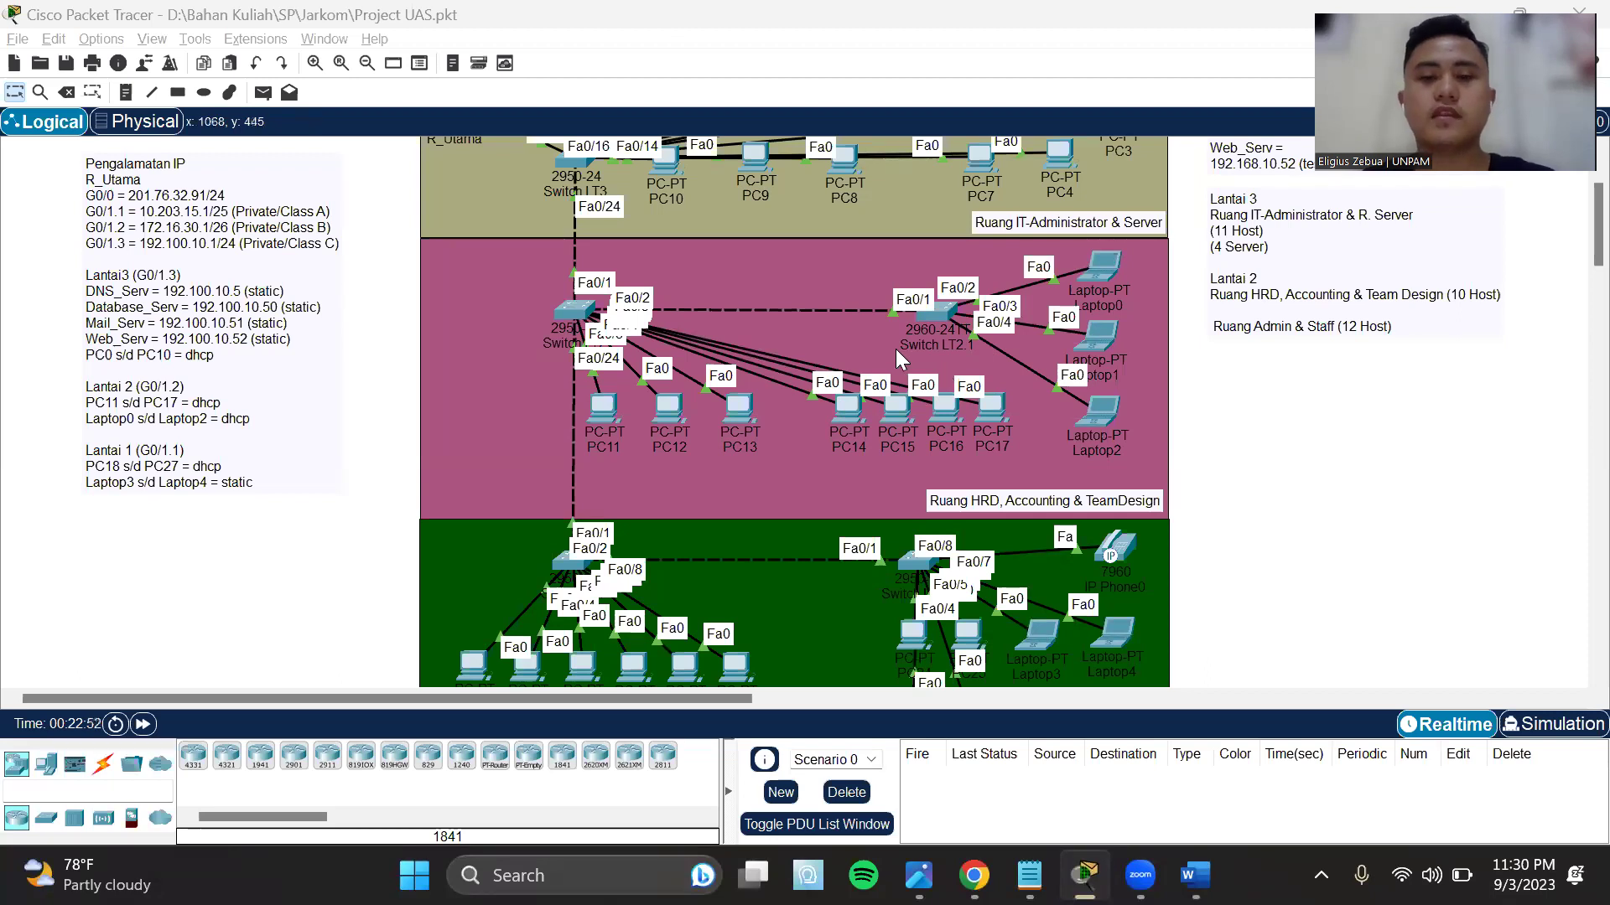
{"action": "scroll", "coordinate": [915, 330], "scroll_direction": "down", "scroll_amount": 1}
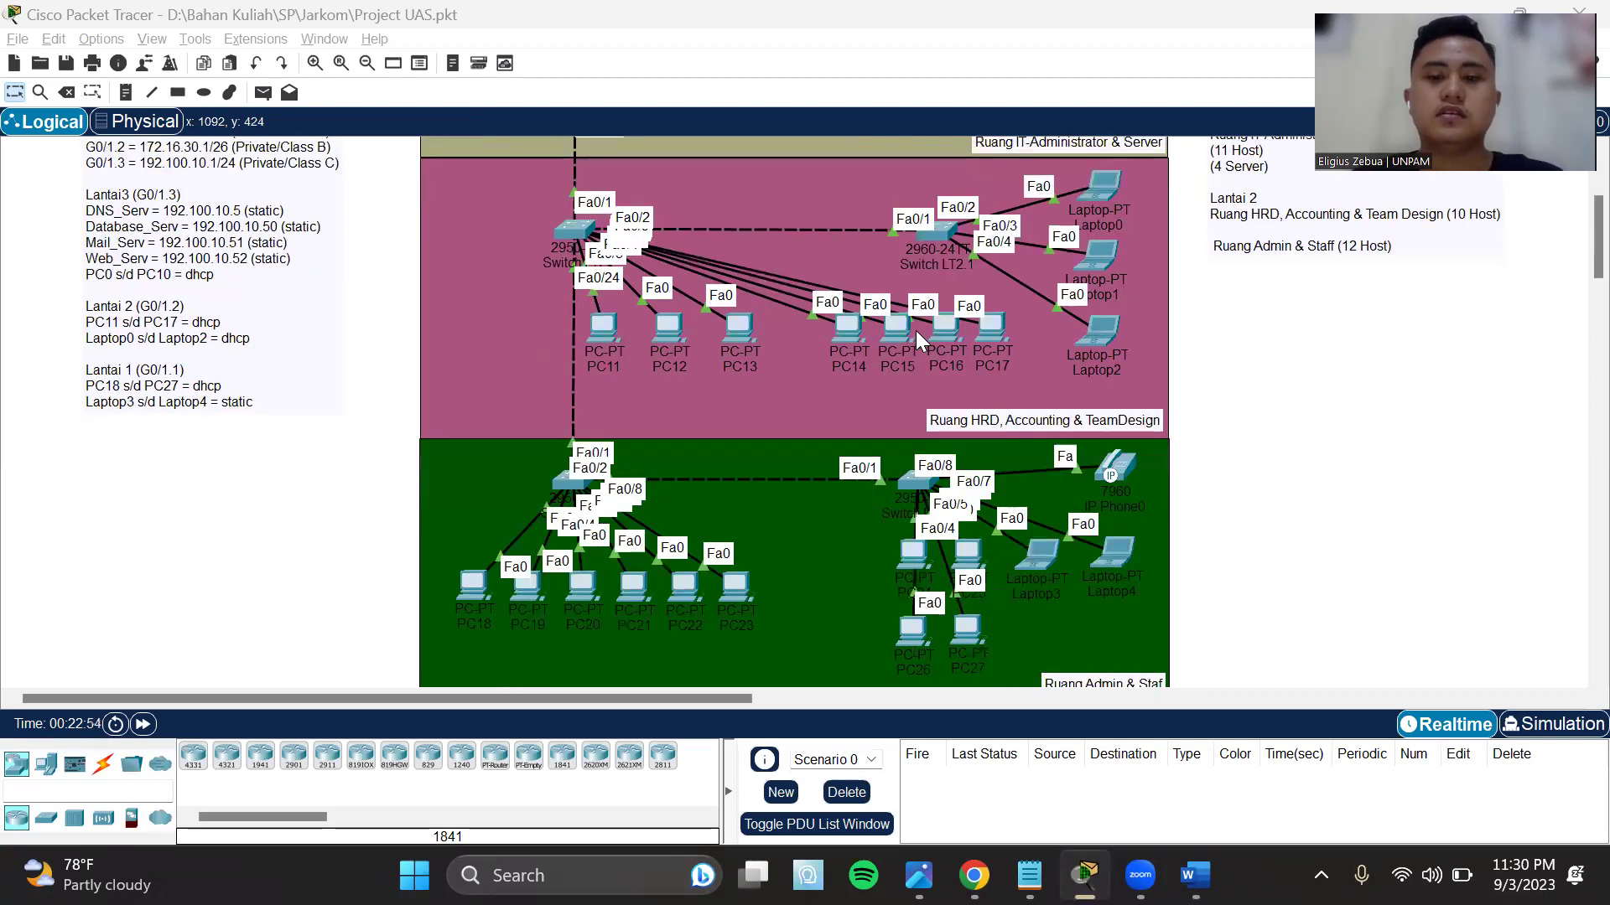
{"action": "scroll", "coordinate": [659, 327], "scroll_direction": "up", "scroll_amount": 1}
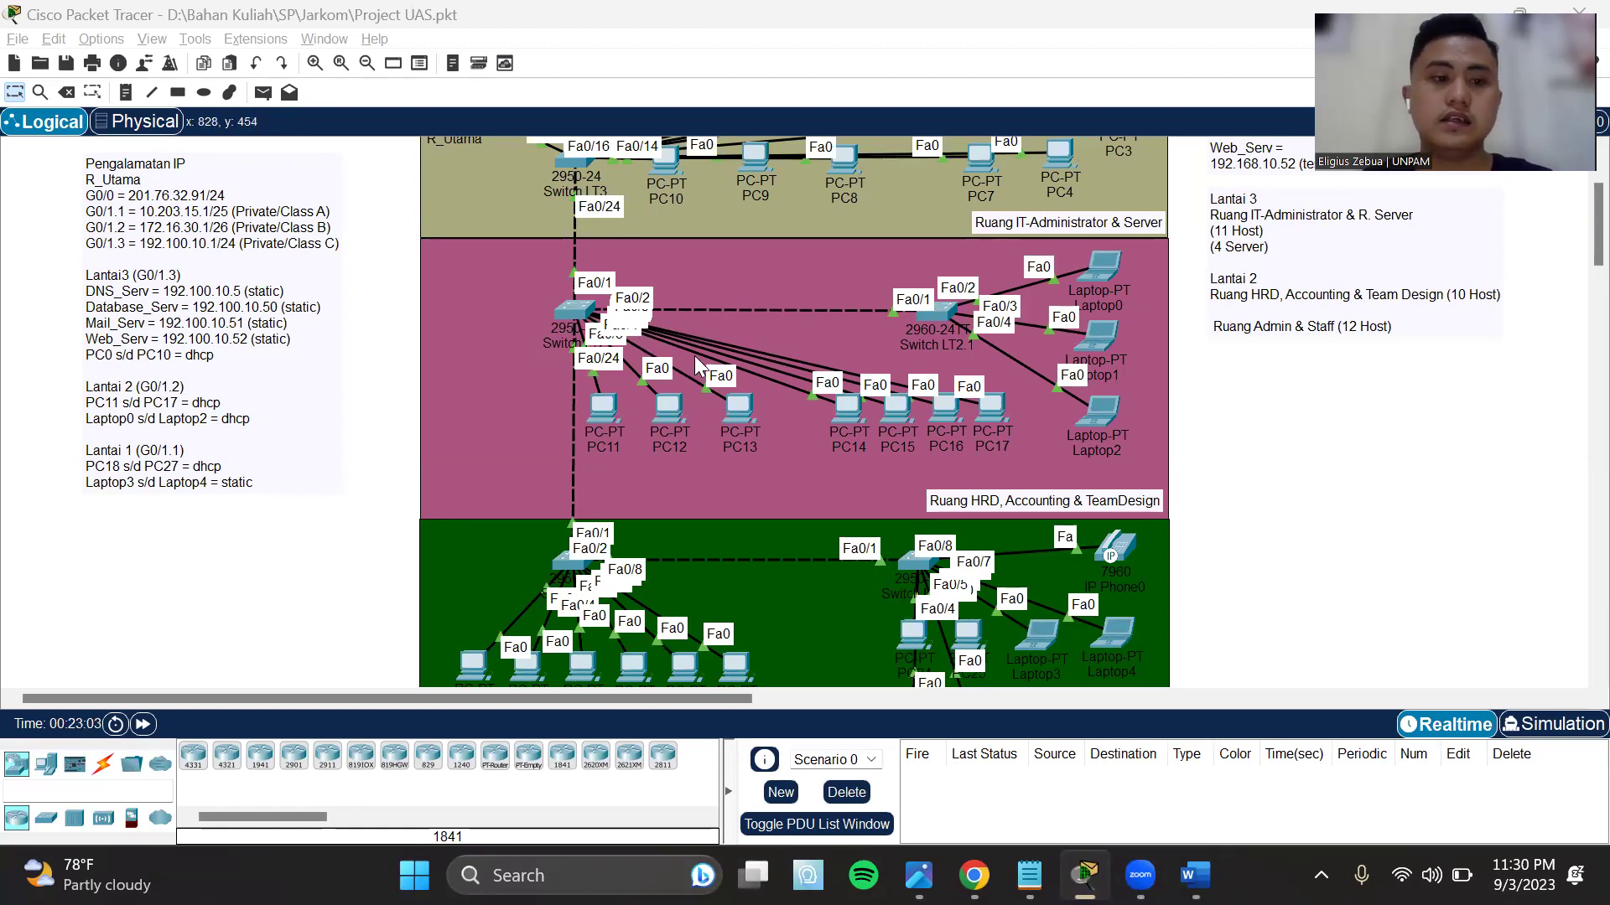
{"action": "scroll", "coordinate": [696, 362], "scroll_direction": "up", "scroll_amount": 1}
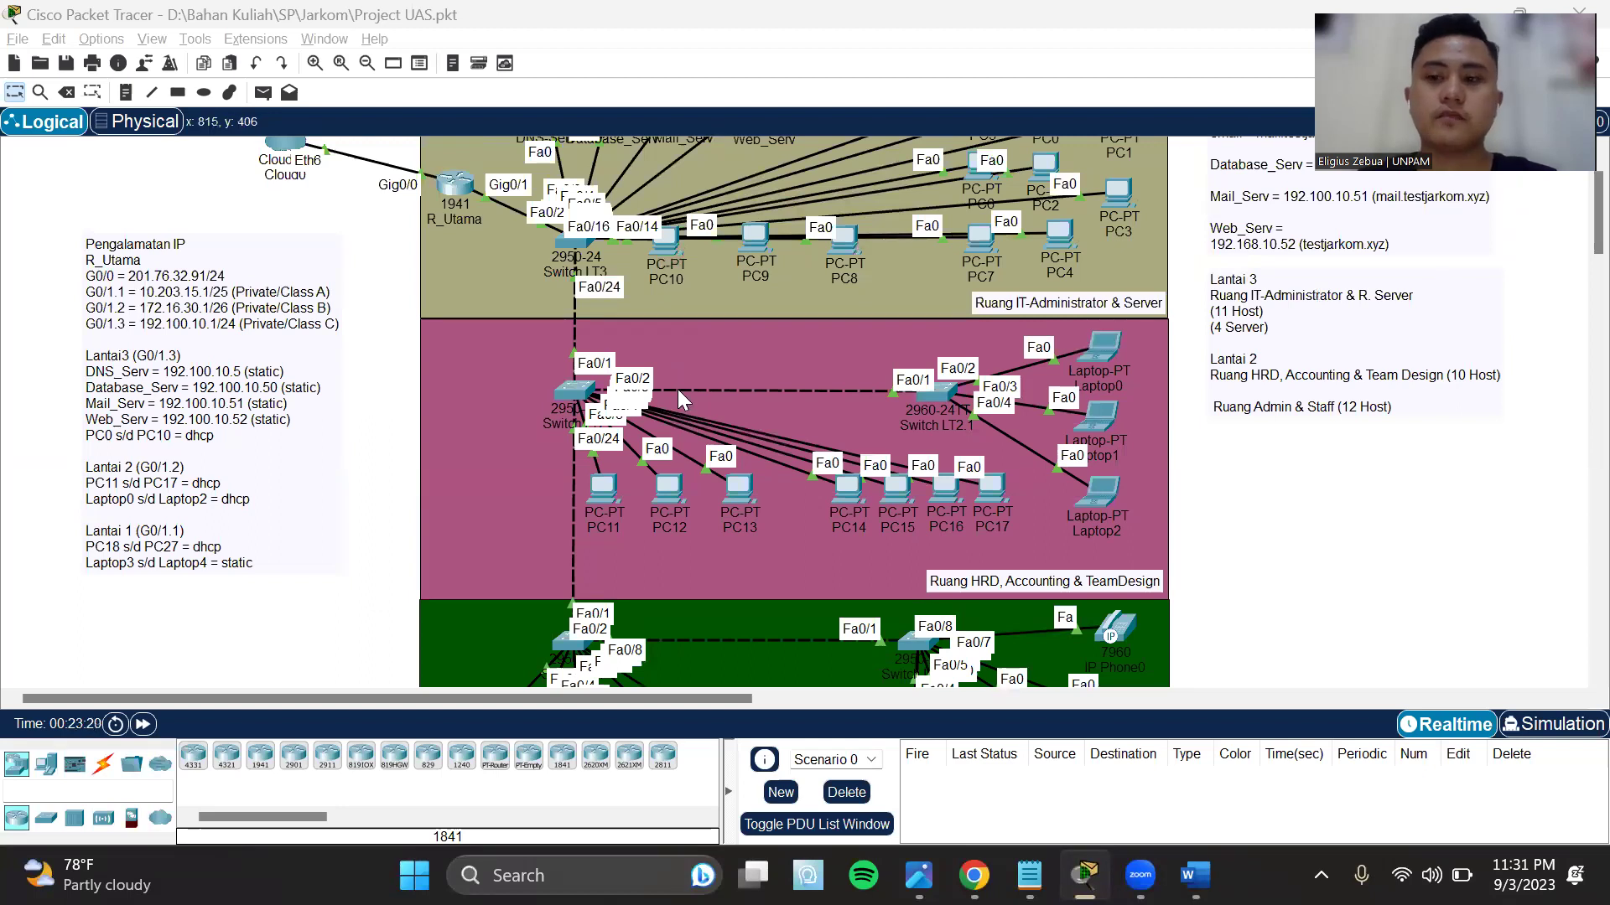
{"action": "scroll", "coordinate": [667, 329], "scroll_direction": "up", "scroll_amount": 1}
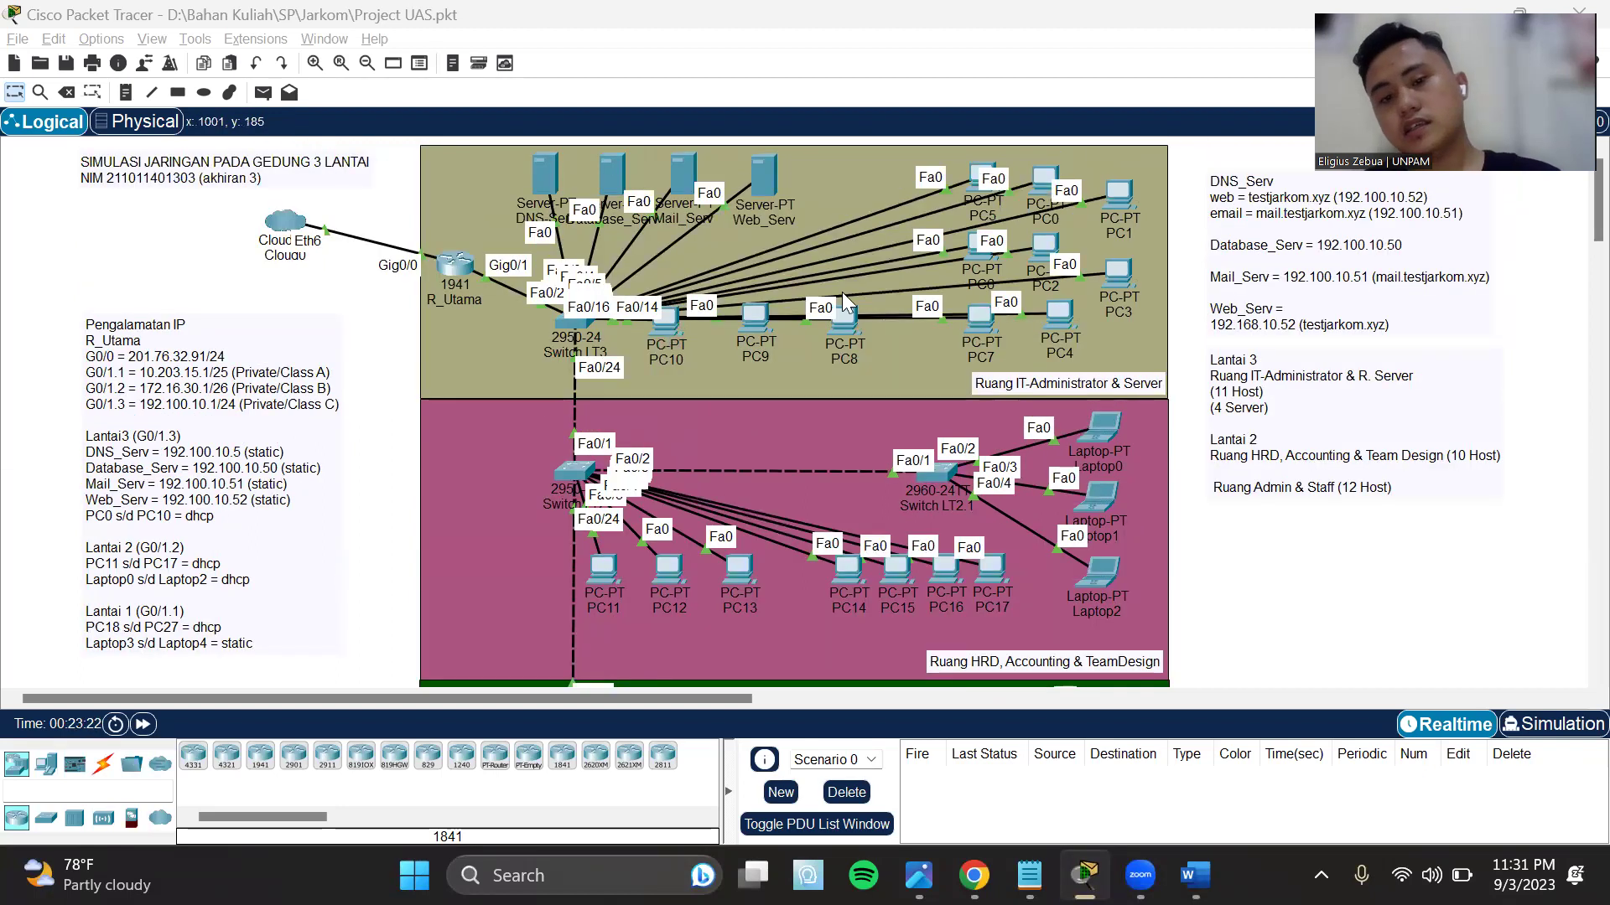
- Compare the Pengalamatan IP notes for R_Utama and each floor's address class with the devices in the topology
{"action": "scroll", "coordinate": [834, 352], "scroll_direction": "down", "scroll_amount": 2}
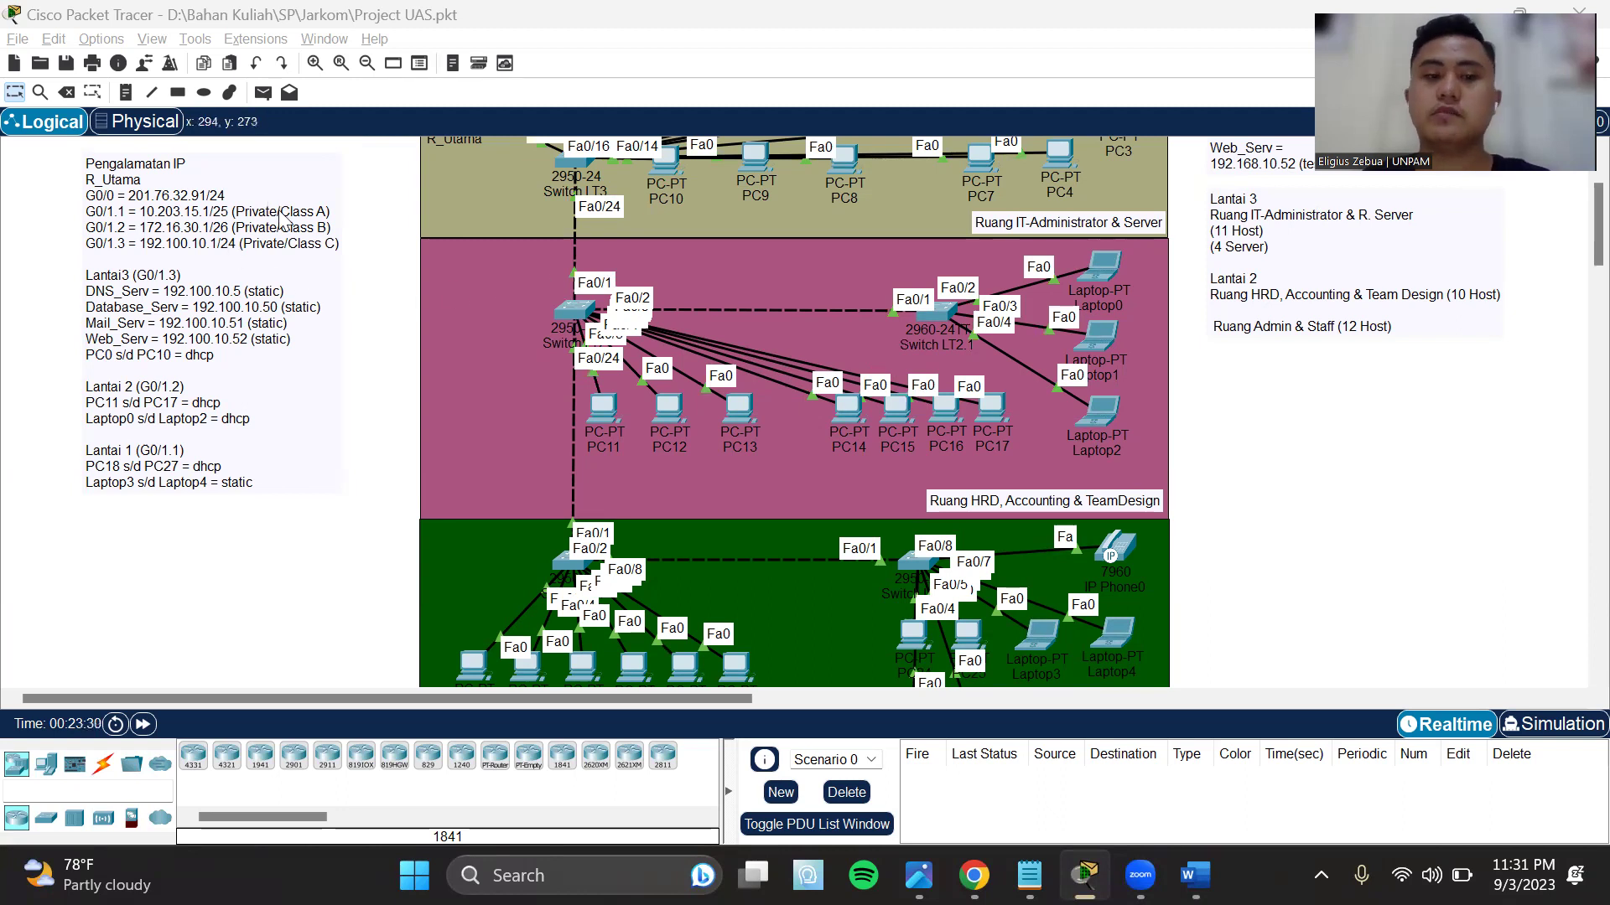
{"action": "scroll", "coordinate": [711, 319], "scroll_direction": "up", "scroll_amount": 2}
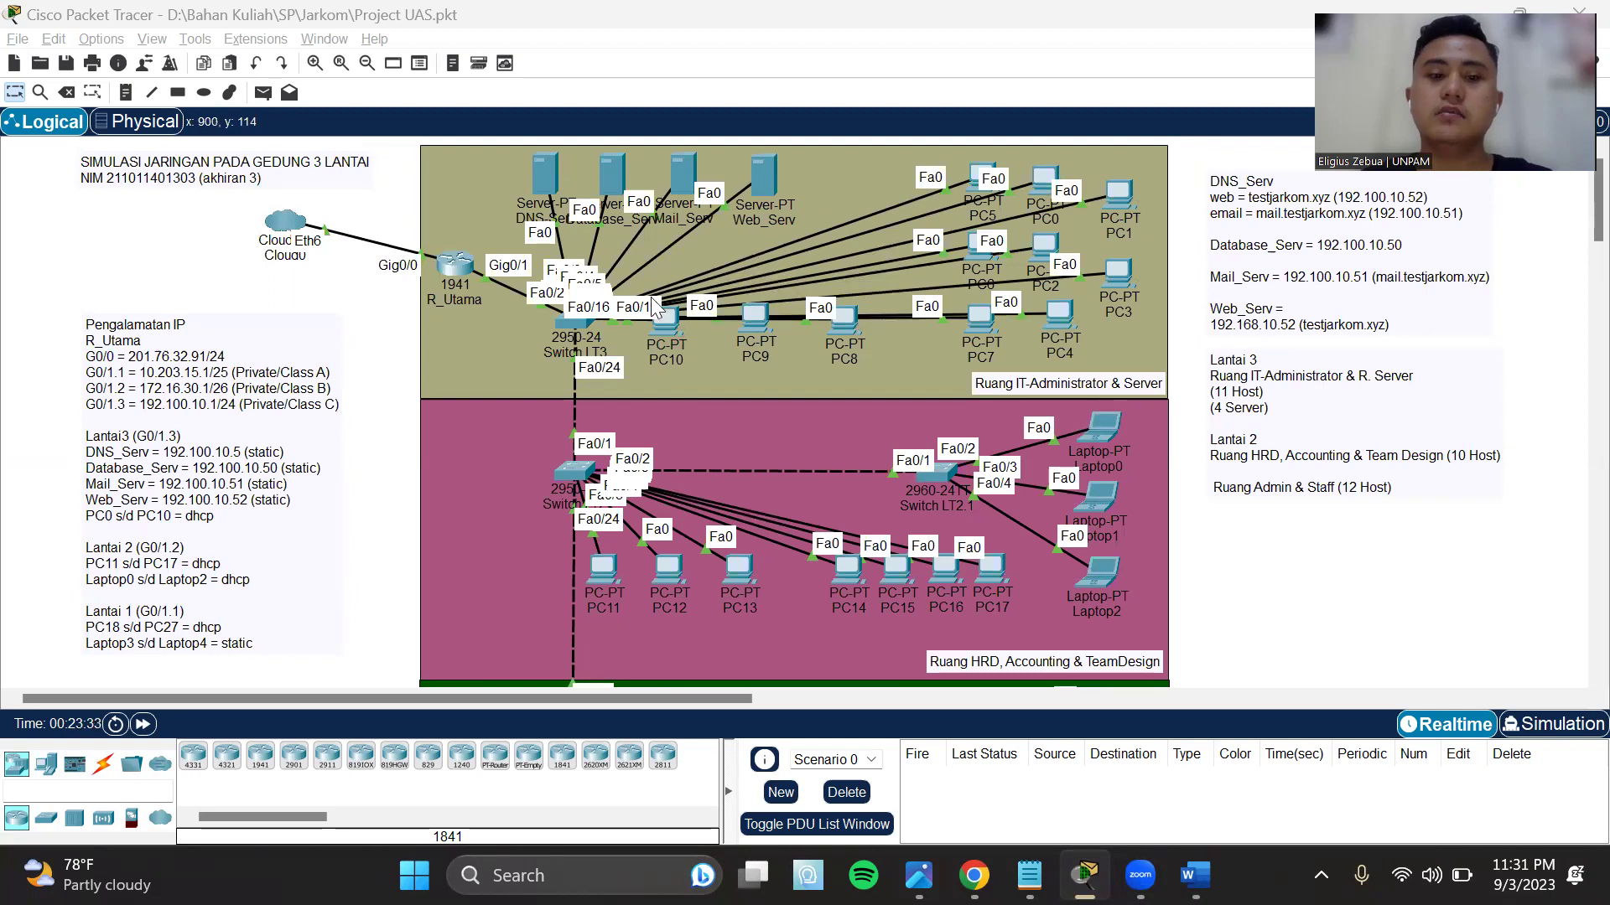
{"action": "scroll", "coordinate": [795, 324], "scroll_direction": "down", "scroll_amount": 1}
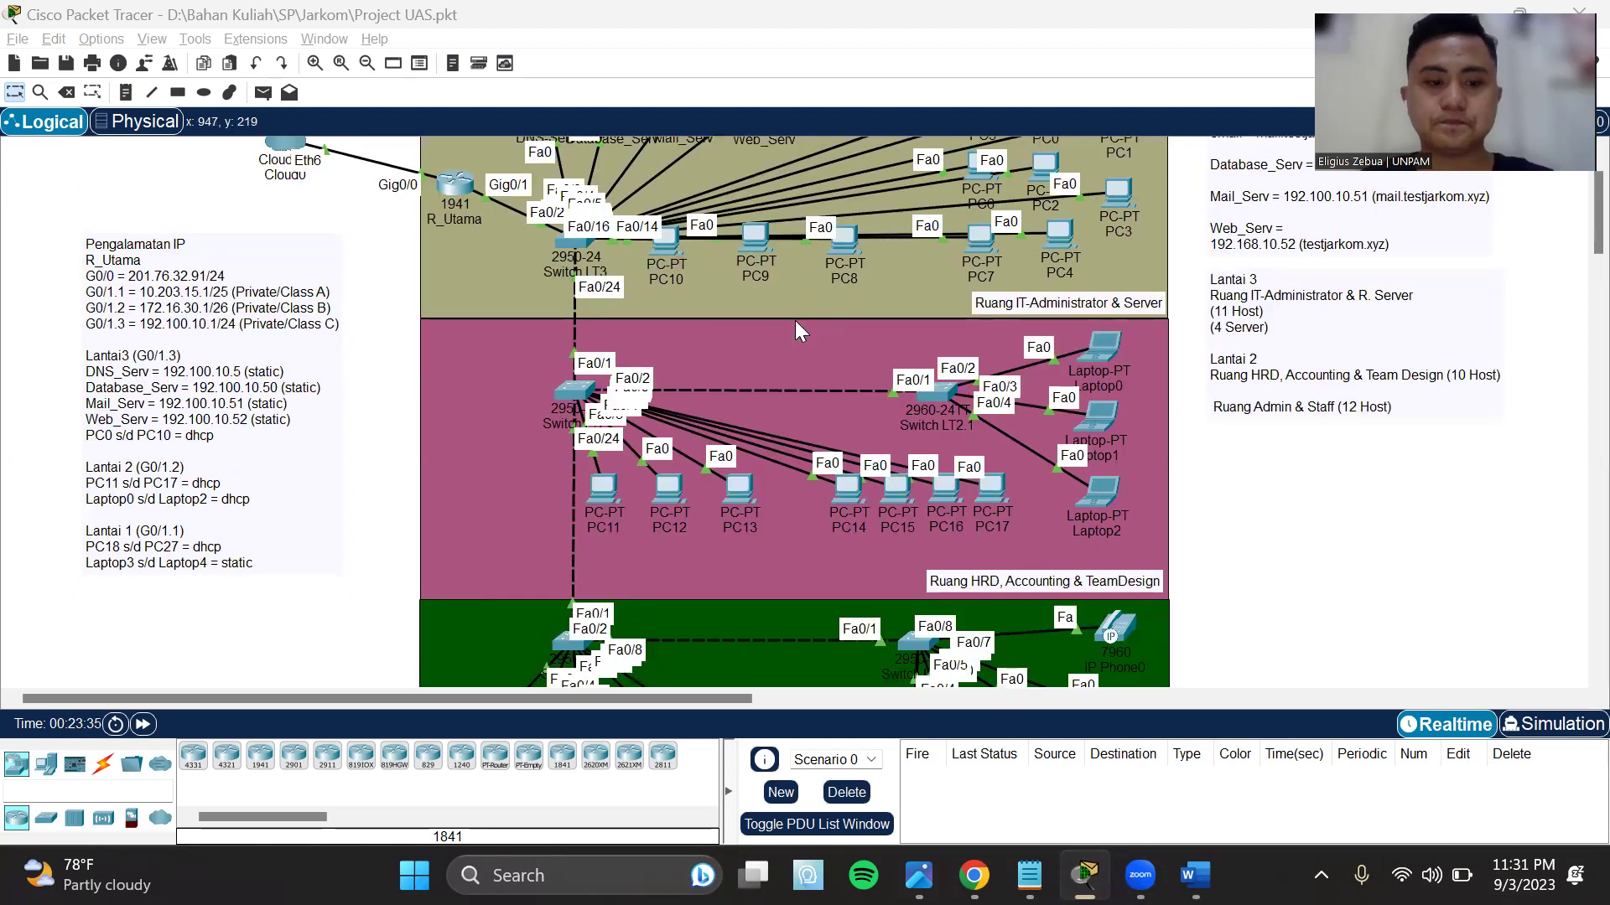
{"action": "scroll", "coordinate": [795, 327], "scroll_direction": "down", "scroll_amount": 2}
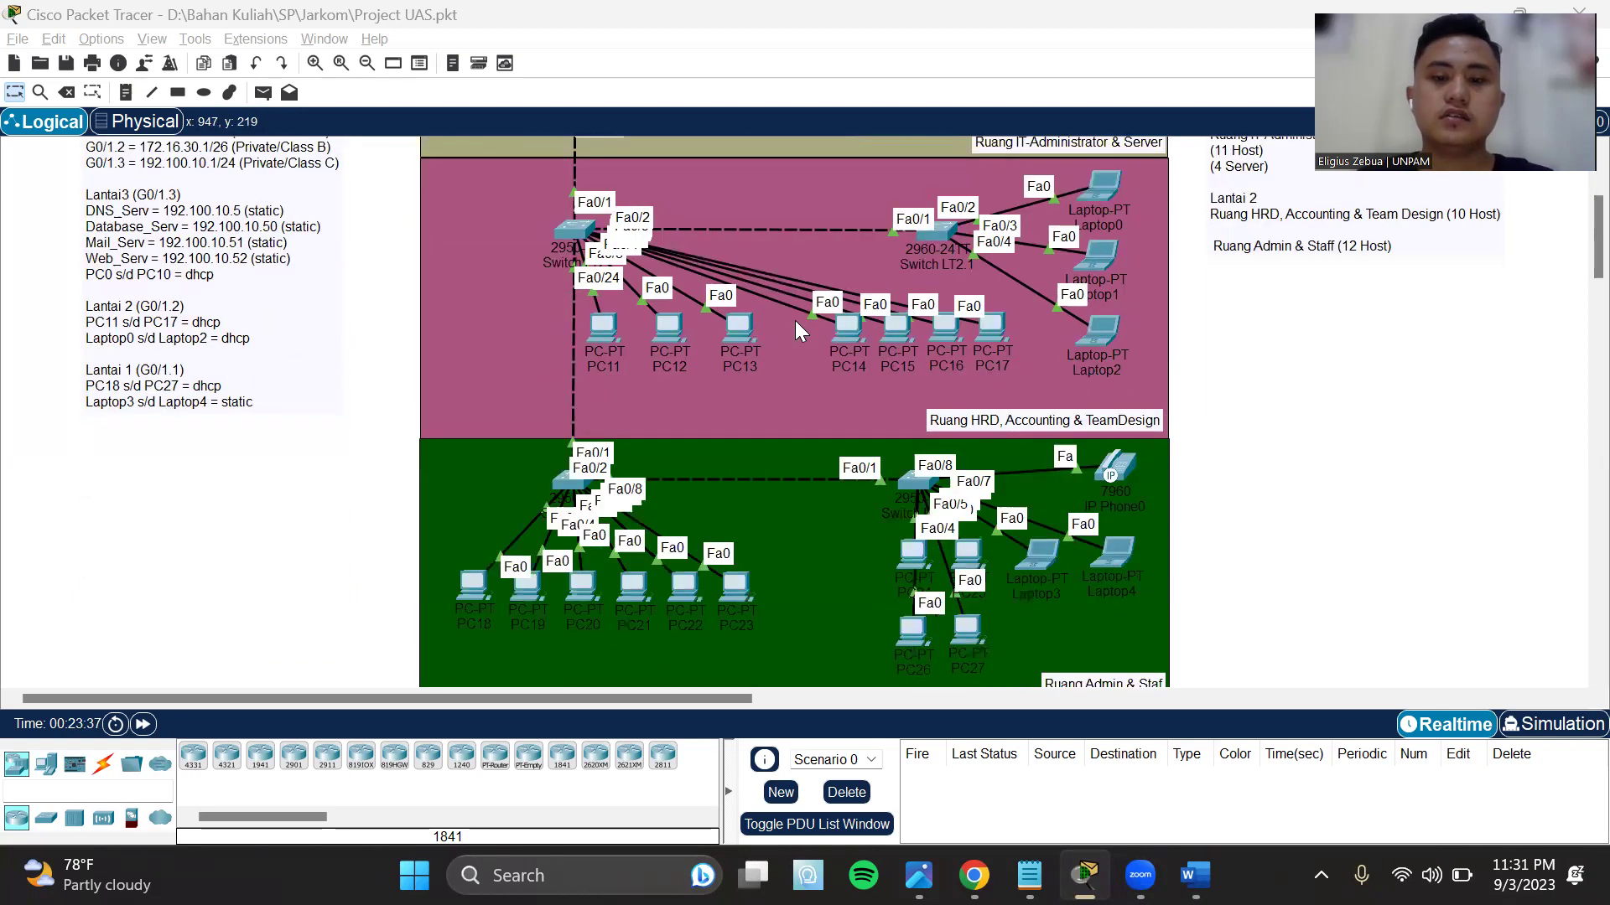
{"action": "scroll", "coordinate": [795, 327], "scroll_direction": "up", "scroll_amount": 1}
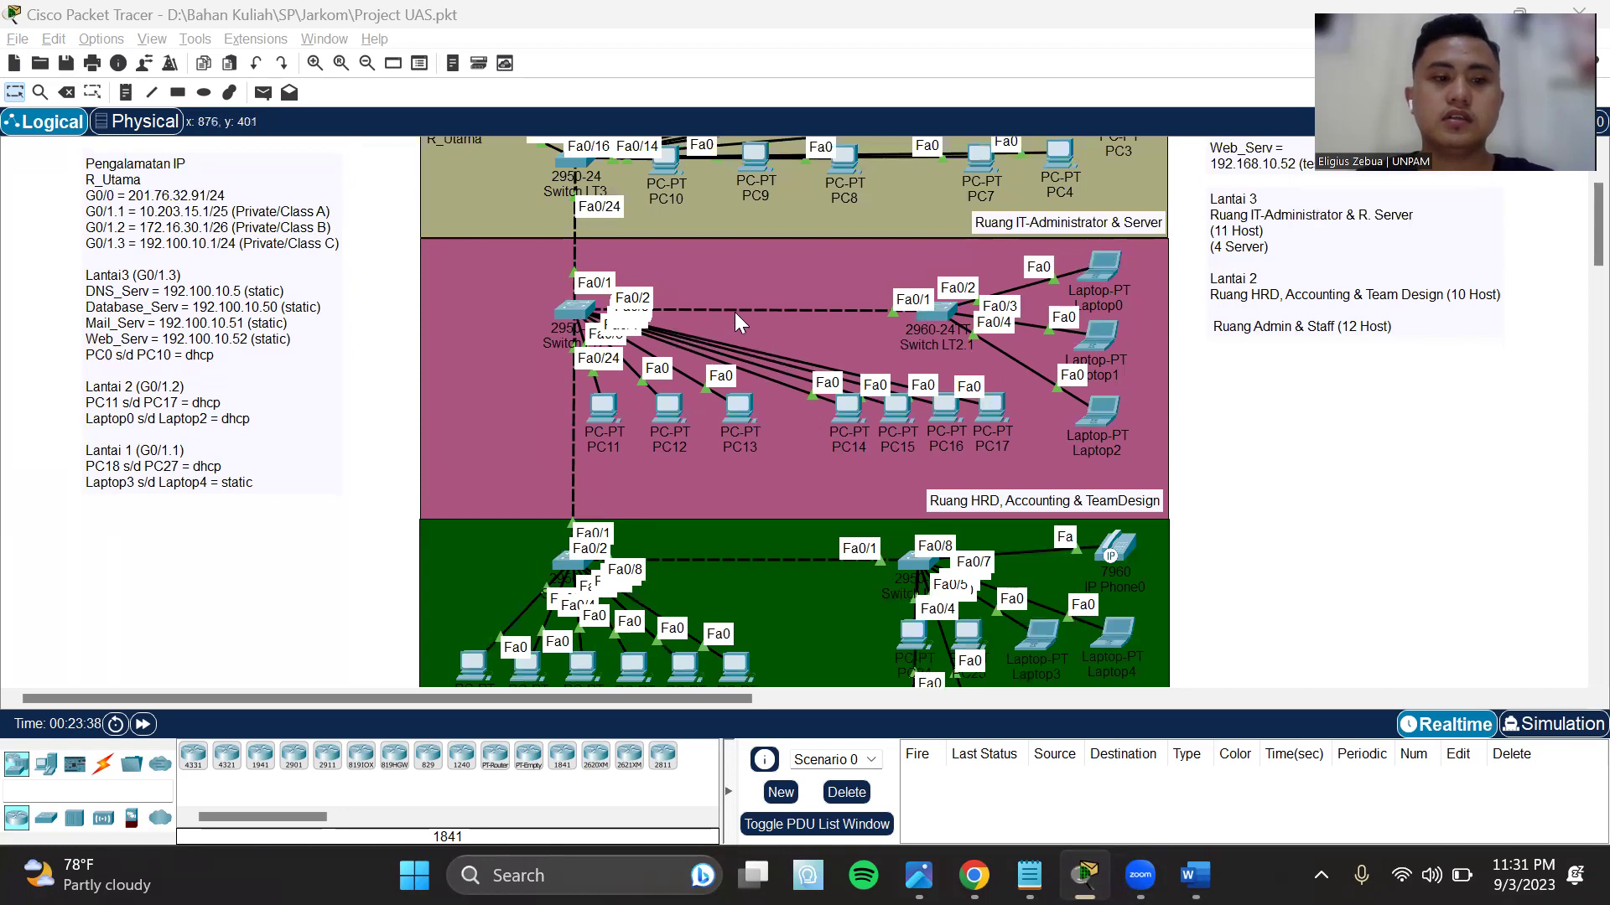
{"action": "scroll", "coordinate": [735, 314], "scroll_direction": "up", "scroll_amount": 1}
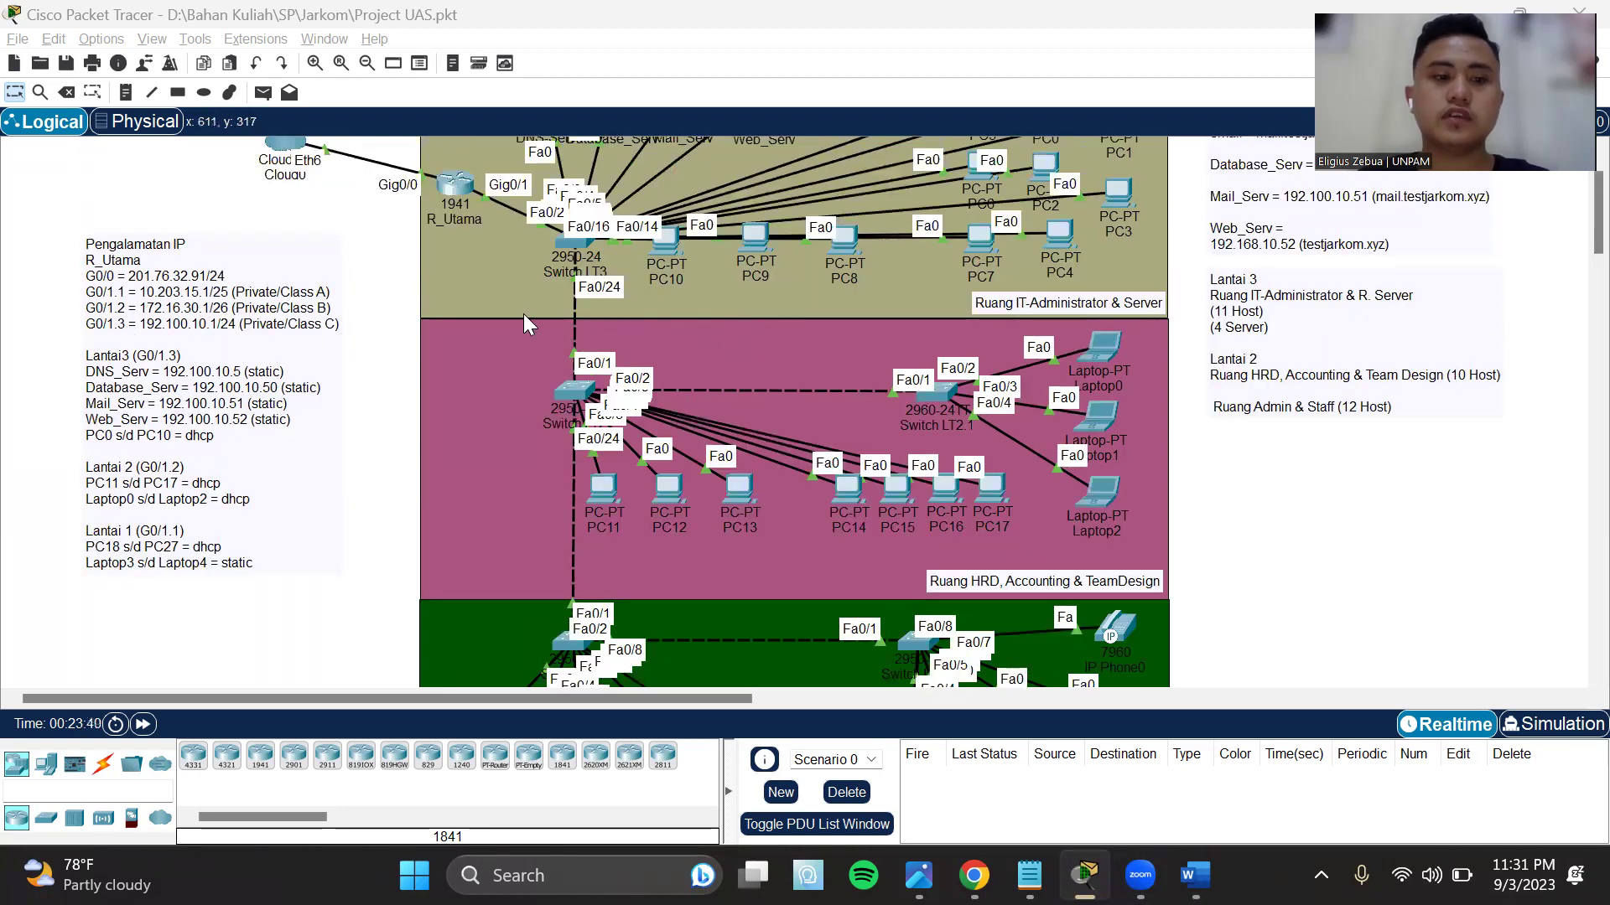
{"action": "scroll", "coordinate": [803, 375], "scroll_direction": "down", "scroll_amount": 1}
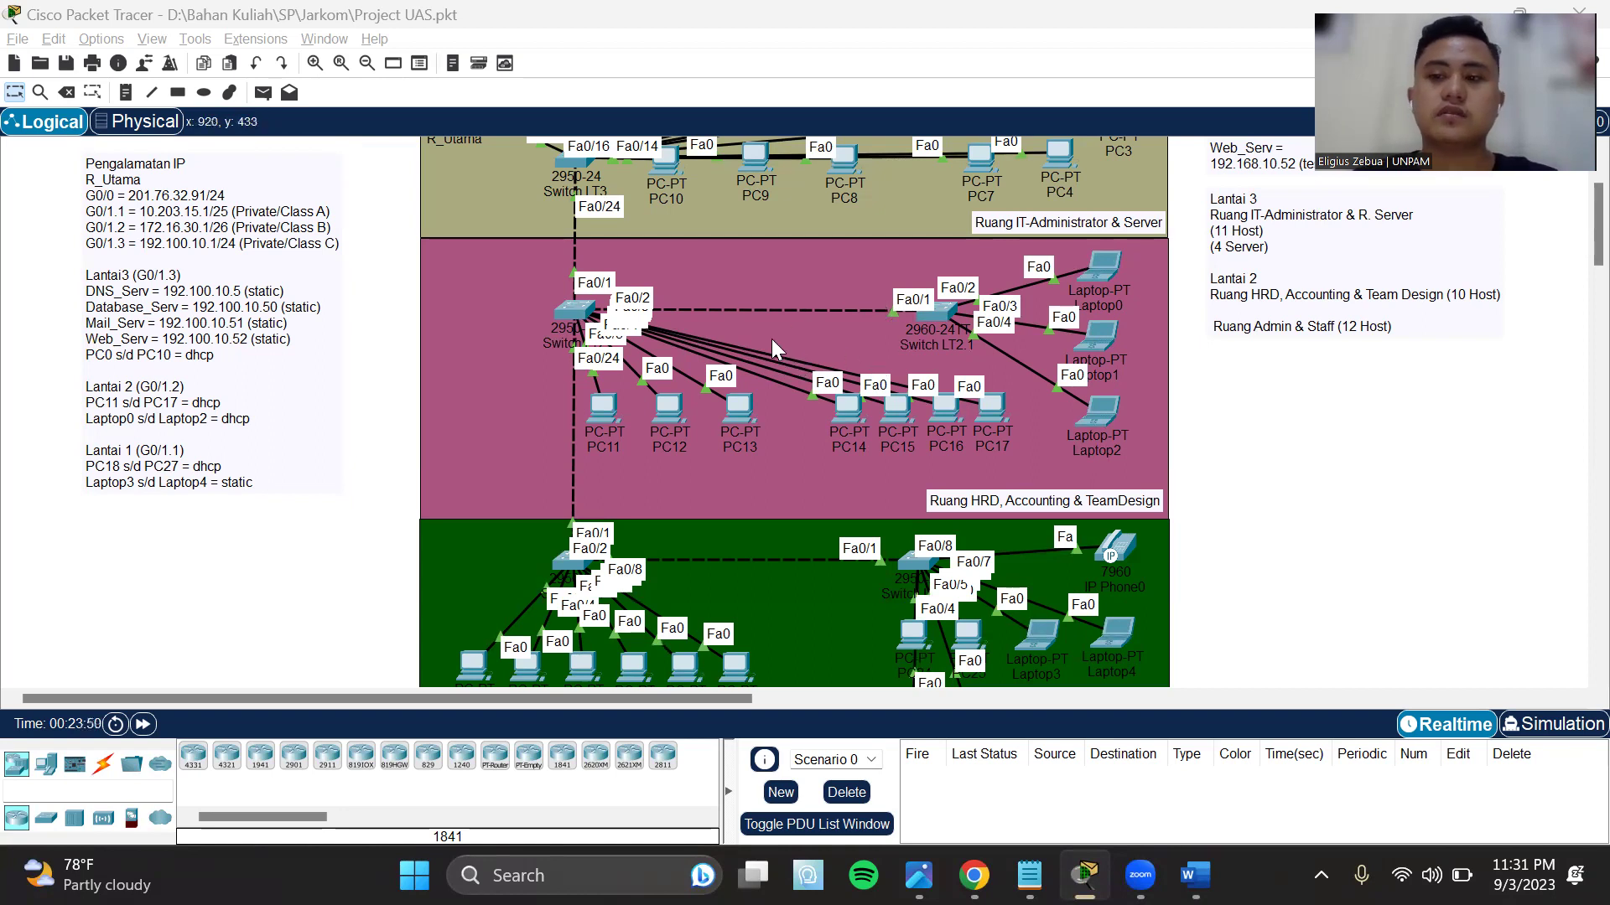
{"action": "scroll", "coordinate": [771, 339], "scroll_direction": "up", "scroll_amount": 2}
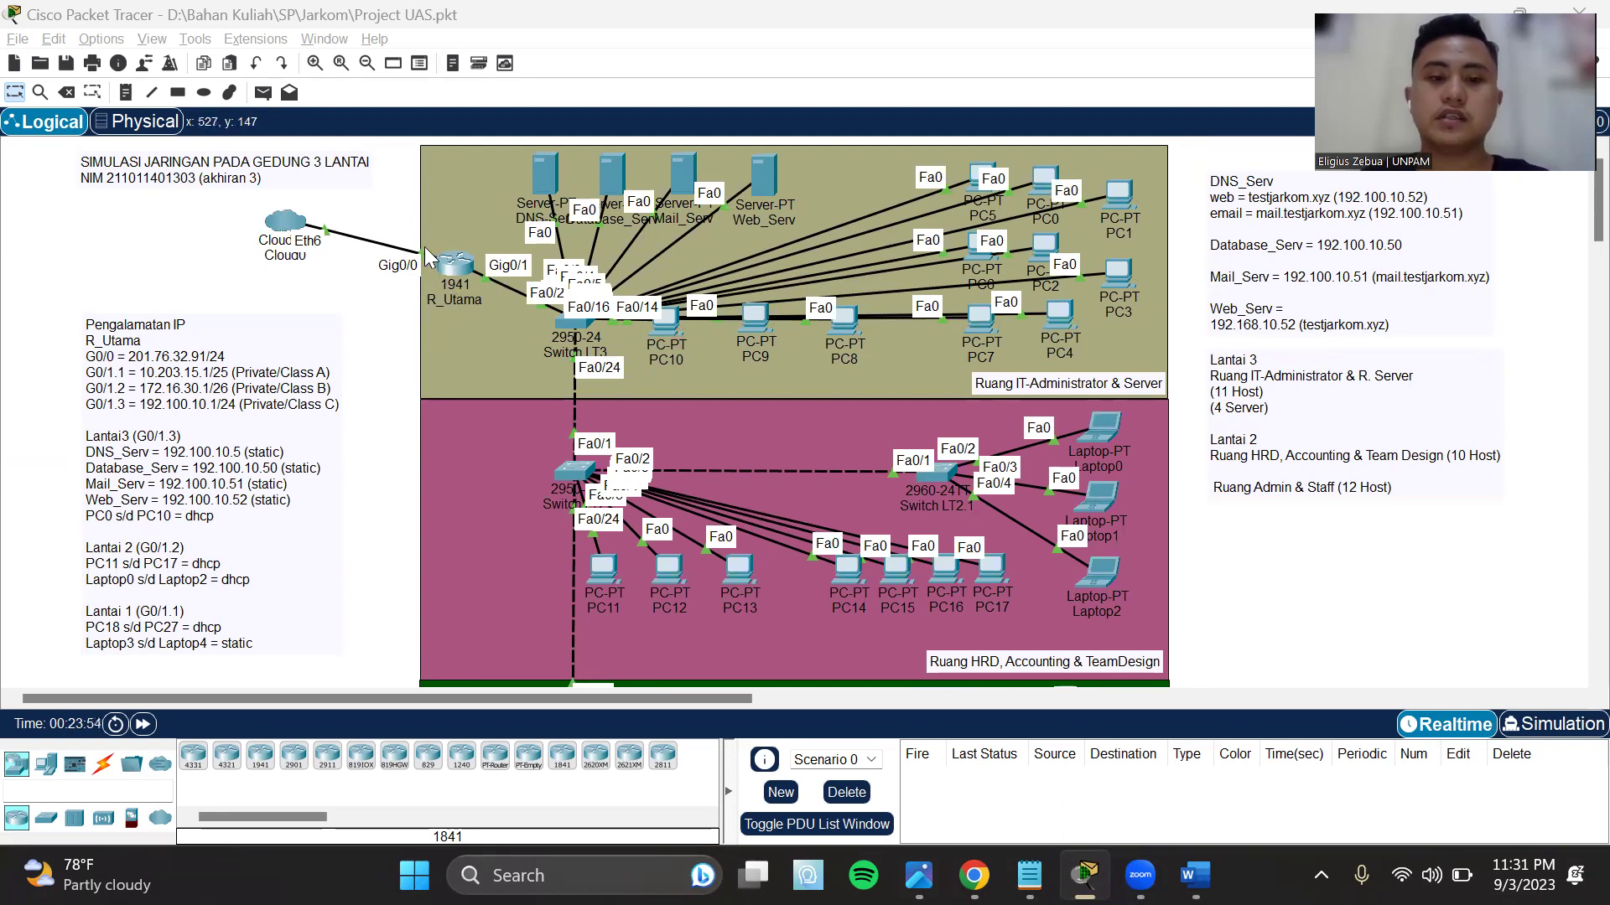
{"action": "scroll", "coordinate": [604, 335], "scroll_direction": "down", "scroll_amount": 2}
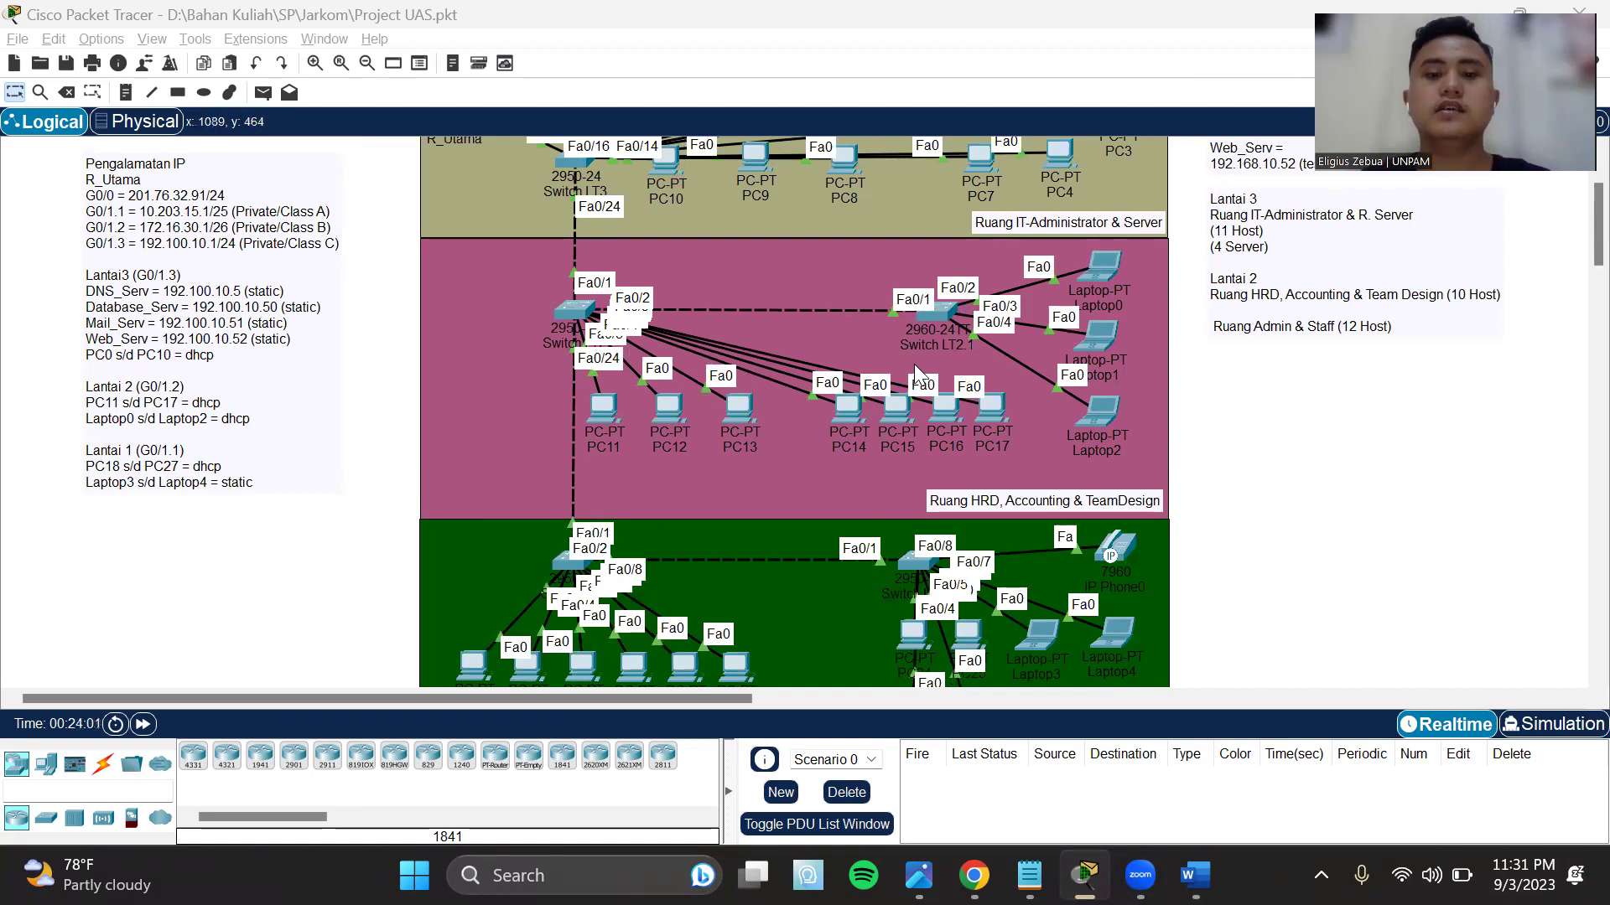
- Examine the Ruang Admin & Staf floor with its PCs, laptops and IP phone, and its switch links to the floors above
{"action": "scroll", "coordinate": [914, 364], "scroll_direction": "down", "scroll_amount": 3}
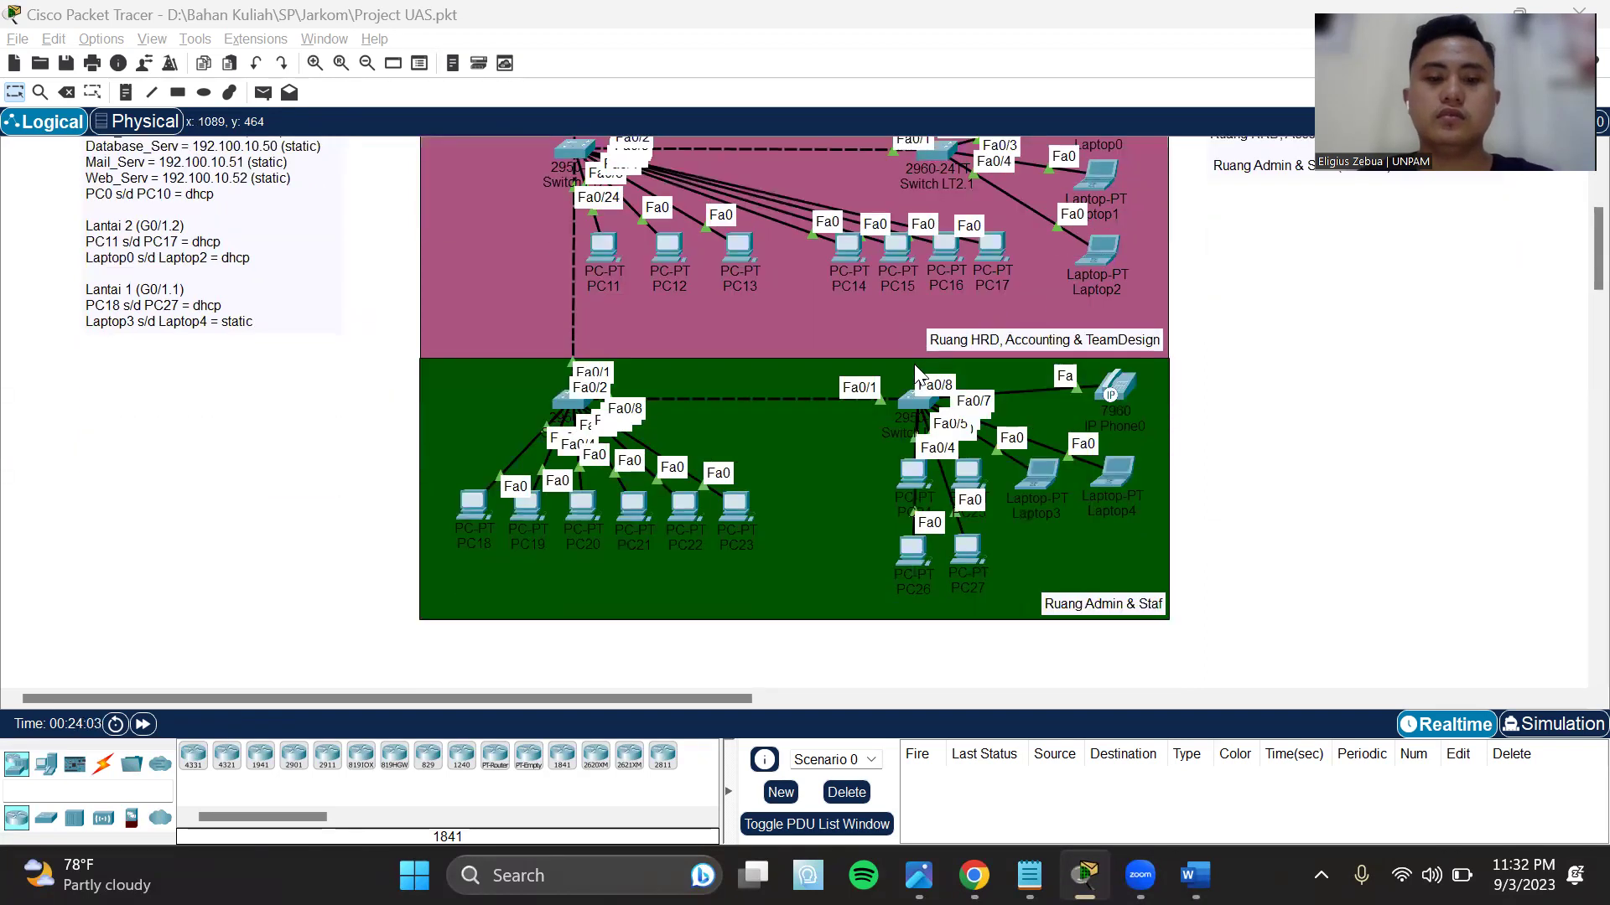
{"action": "scroll", "coordinate": [1027, 365], "scroll_direction": "up", "scroll_amount": 2}
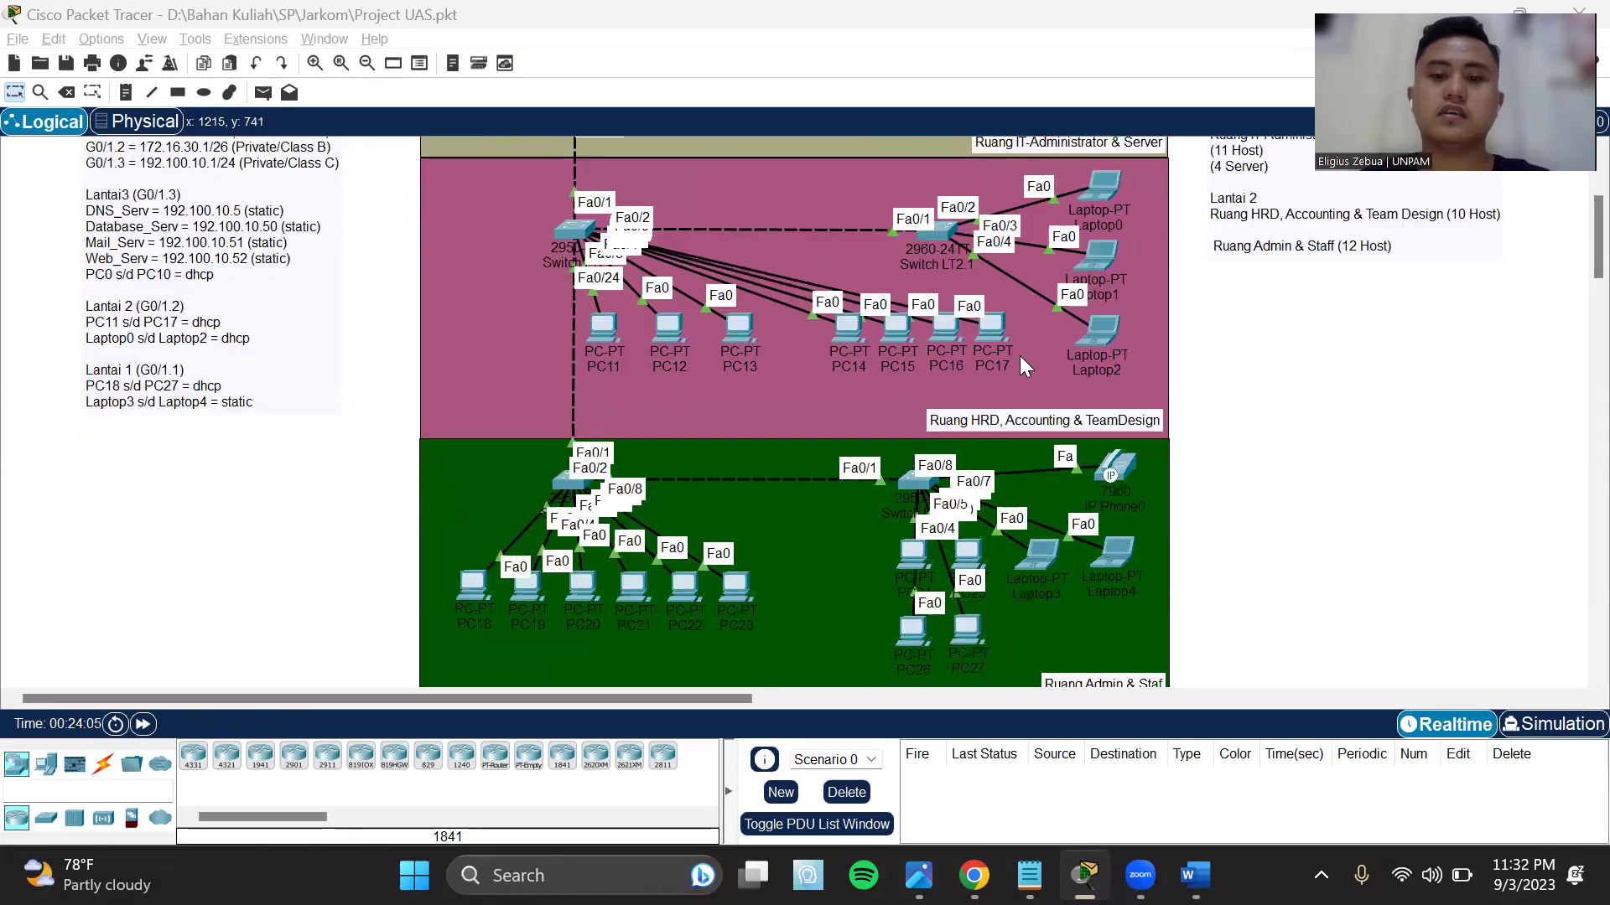
{"action": "scroll", "coordinate": [1008, 360], "scroll_direction": "down", "scroll_amount": 1}
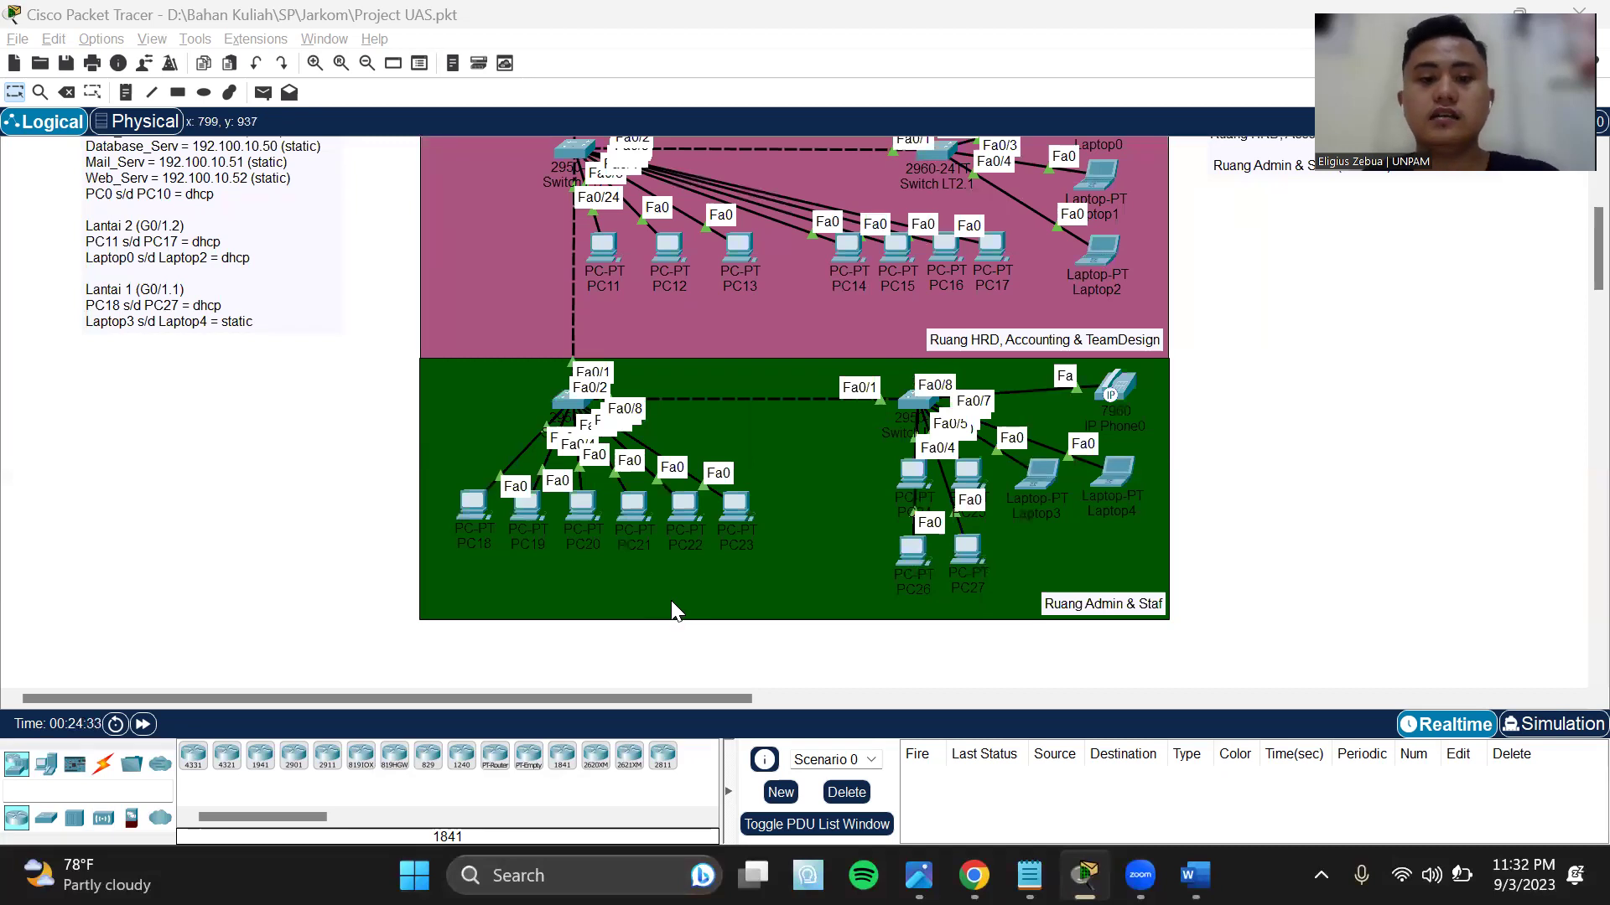
{"action": "scroll", "coordinate": [277, 325], "scroll_direction": "up", "scroll_amount": 2}
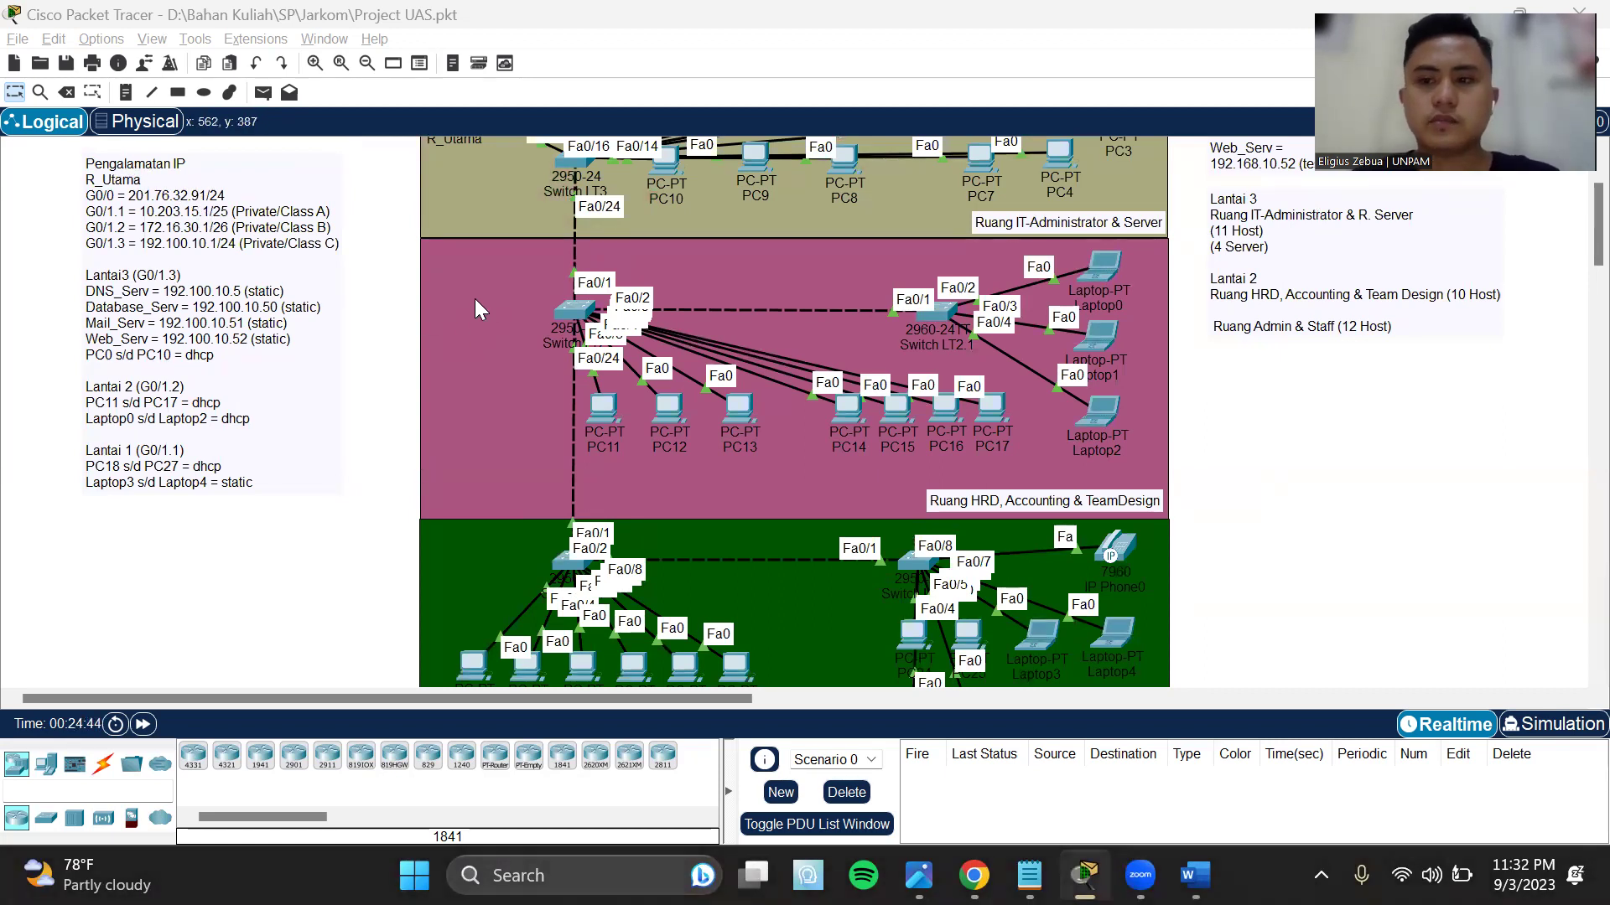
{"action": "scroll", "coordinate": [834, 367], "scroll_direction": "down", "scroll_amount": 2}
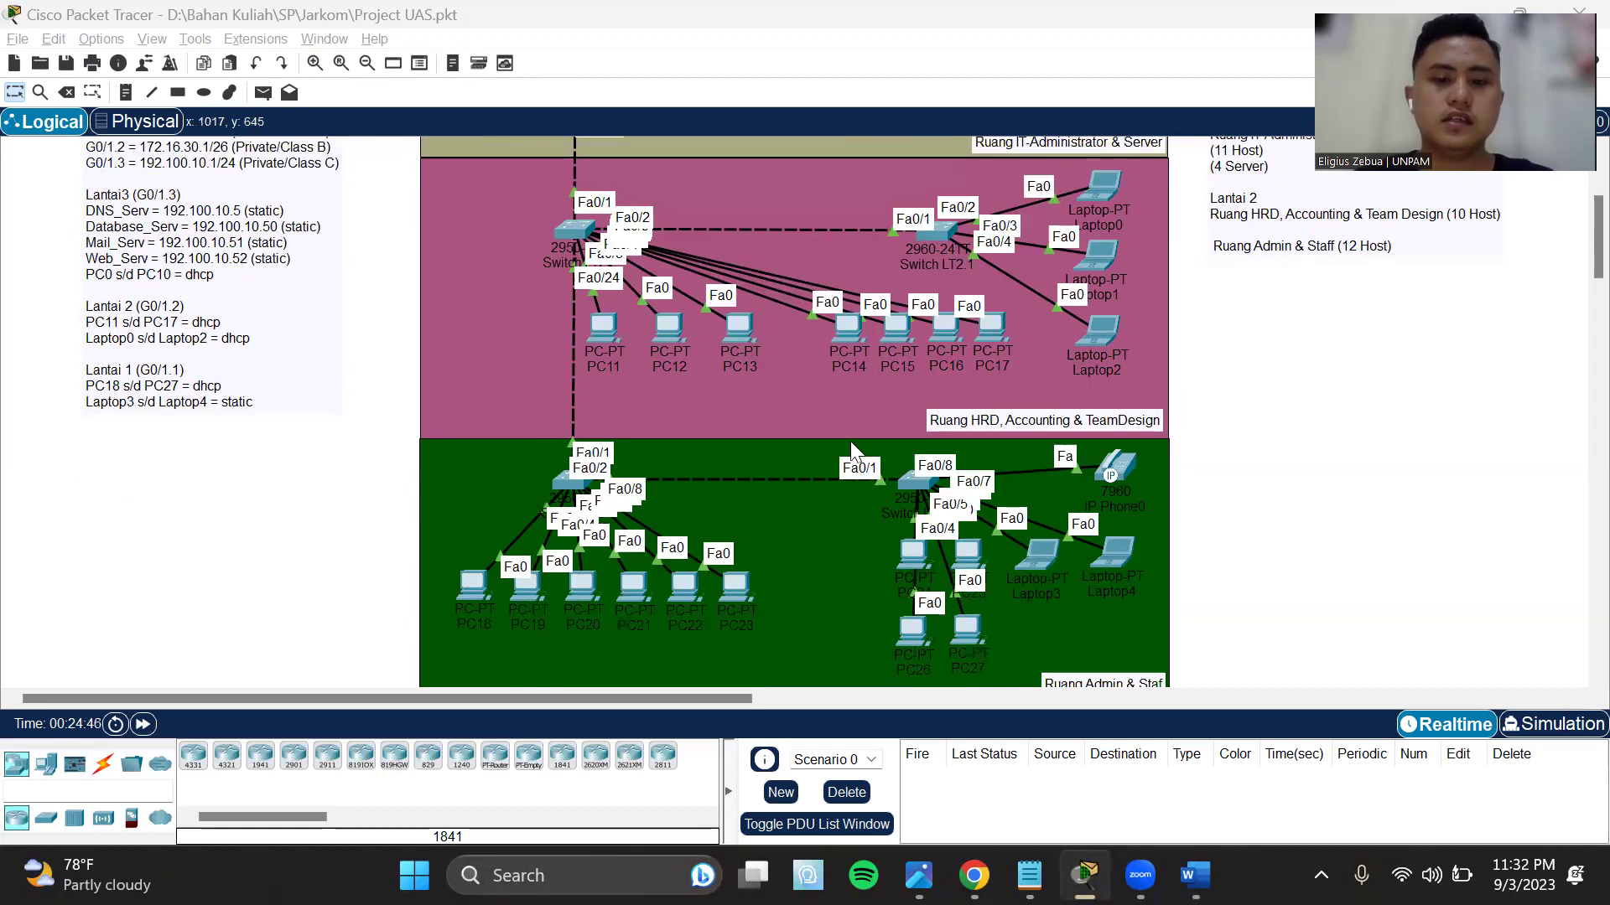
{"action": "scroll", "coordinate": [730, 441], "scroll_direction": "up", "scroll_amount": 2}
{"action": "scroll", "coordinate": [672, 410], "scroll_direction": "up", "scroll_amount": 4}
{"action": "scroll", "coordinate": [672, 409], "scroll_direction": "down", "scroll_amount": 6}
{"action": "scroll", "coordinate": [788, 466], "scroll_direction": "down", "scroll_amount": 4}
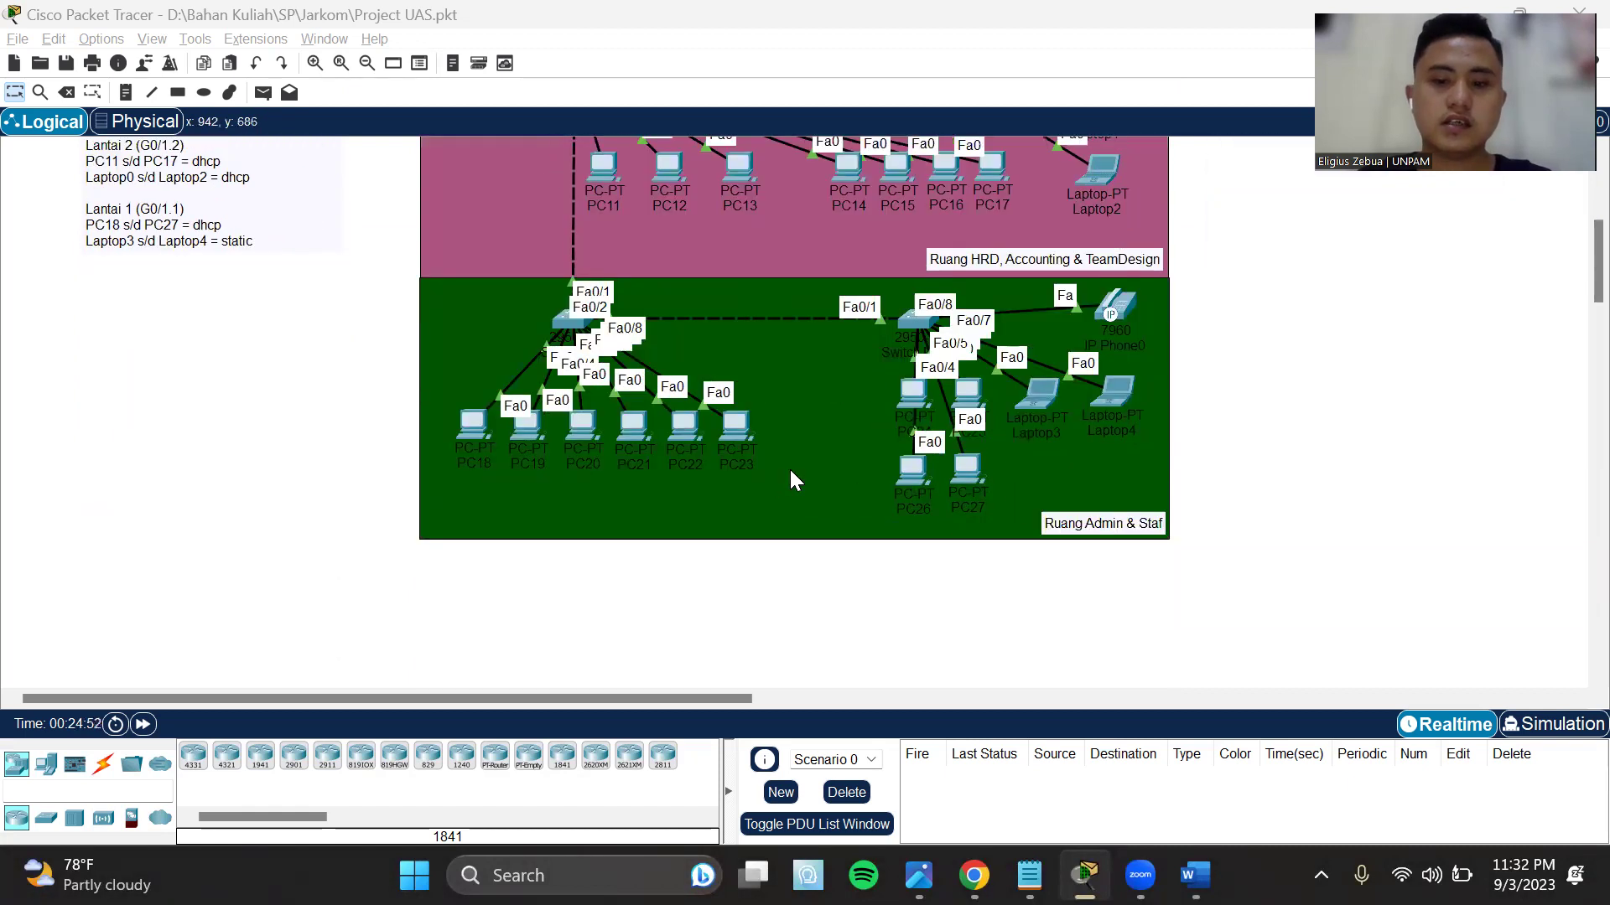
{"action": "scroll", "coordinate": [788, 466], "scroll_direction": "up", "scroll_amount": 2}
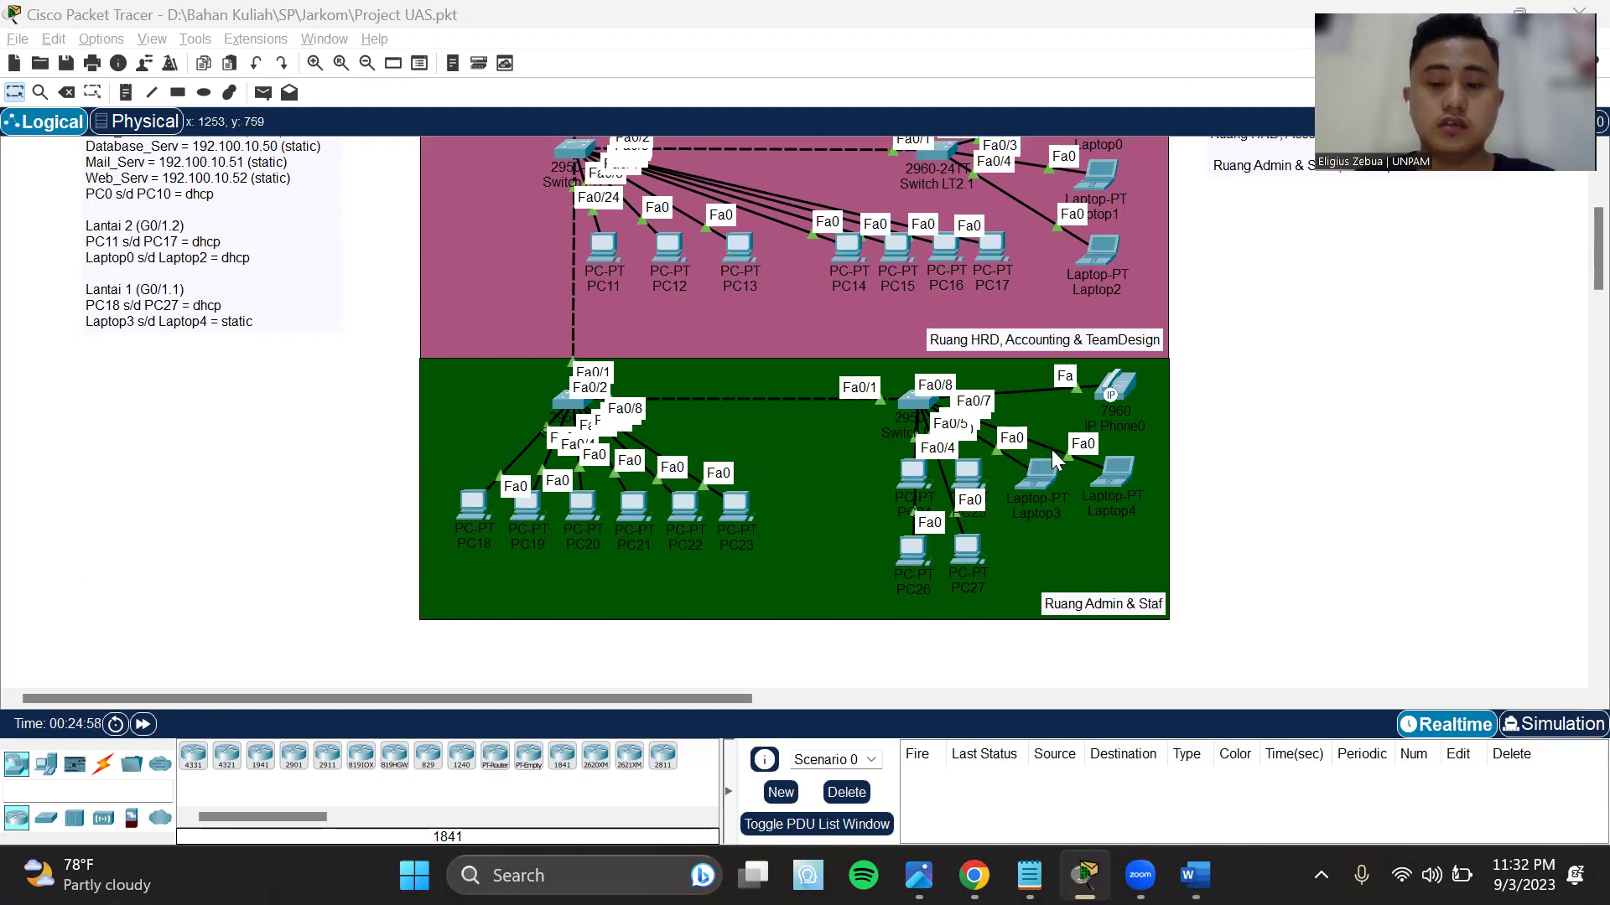
{"action": "scroll", "coordinate": [1075, 464], "scroll_direction": "up", "scroll_amount": 1}
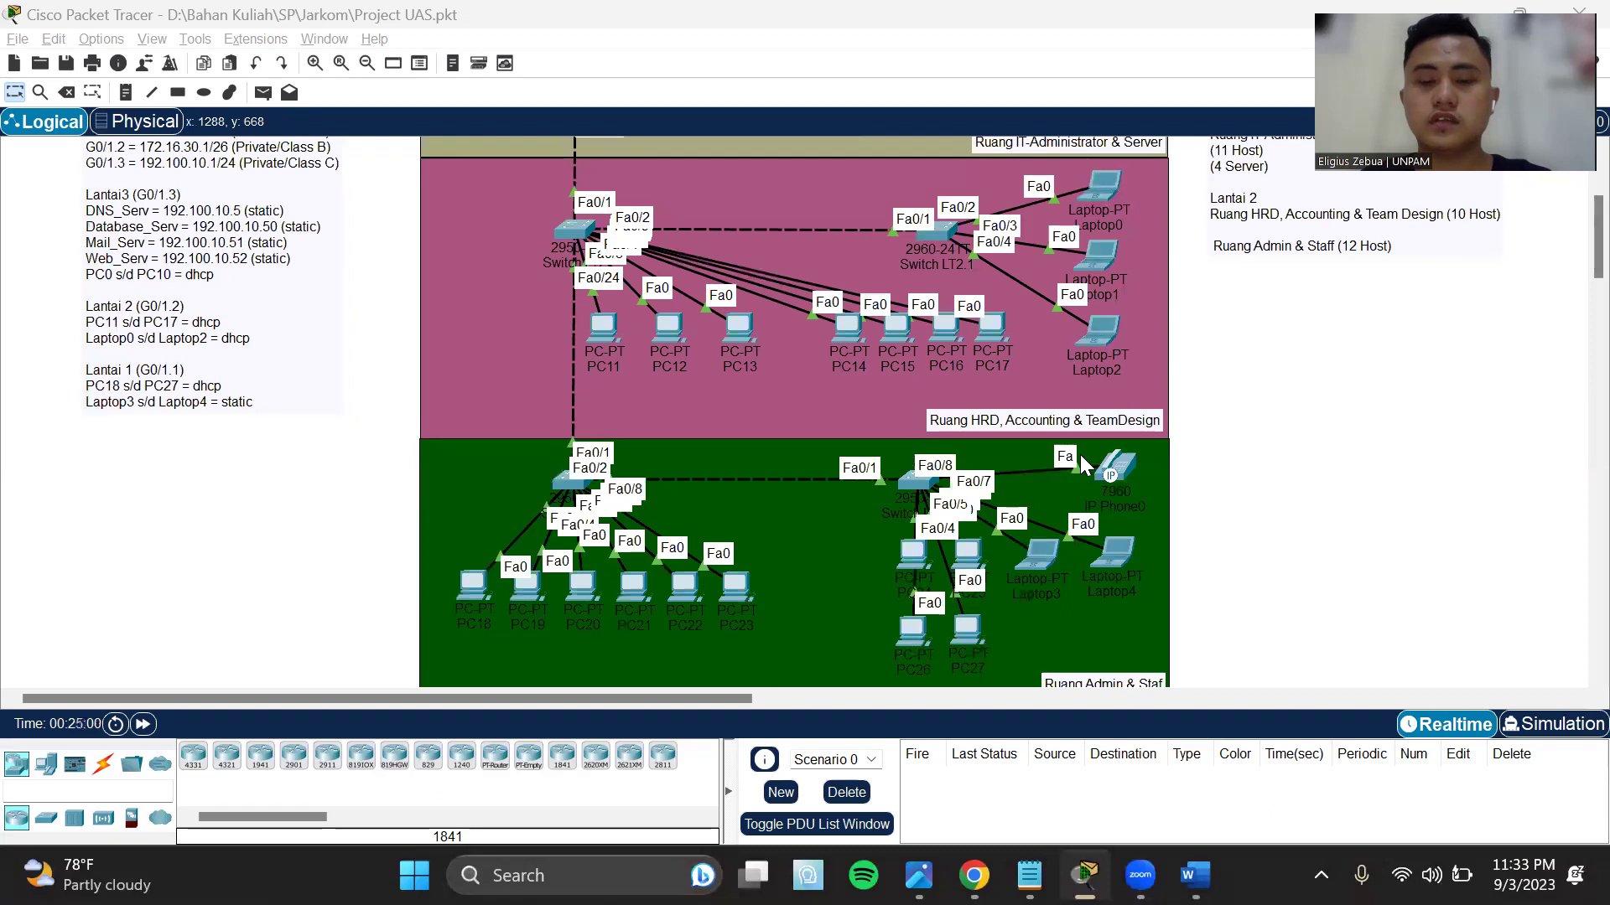
{"action": "scroll", "coordinate": [1080, 454], "scroll_direction": "up", "scroll_amount": 1}
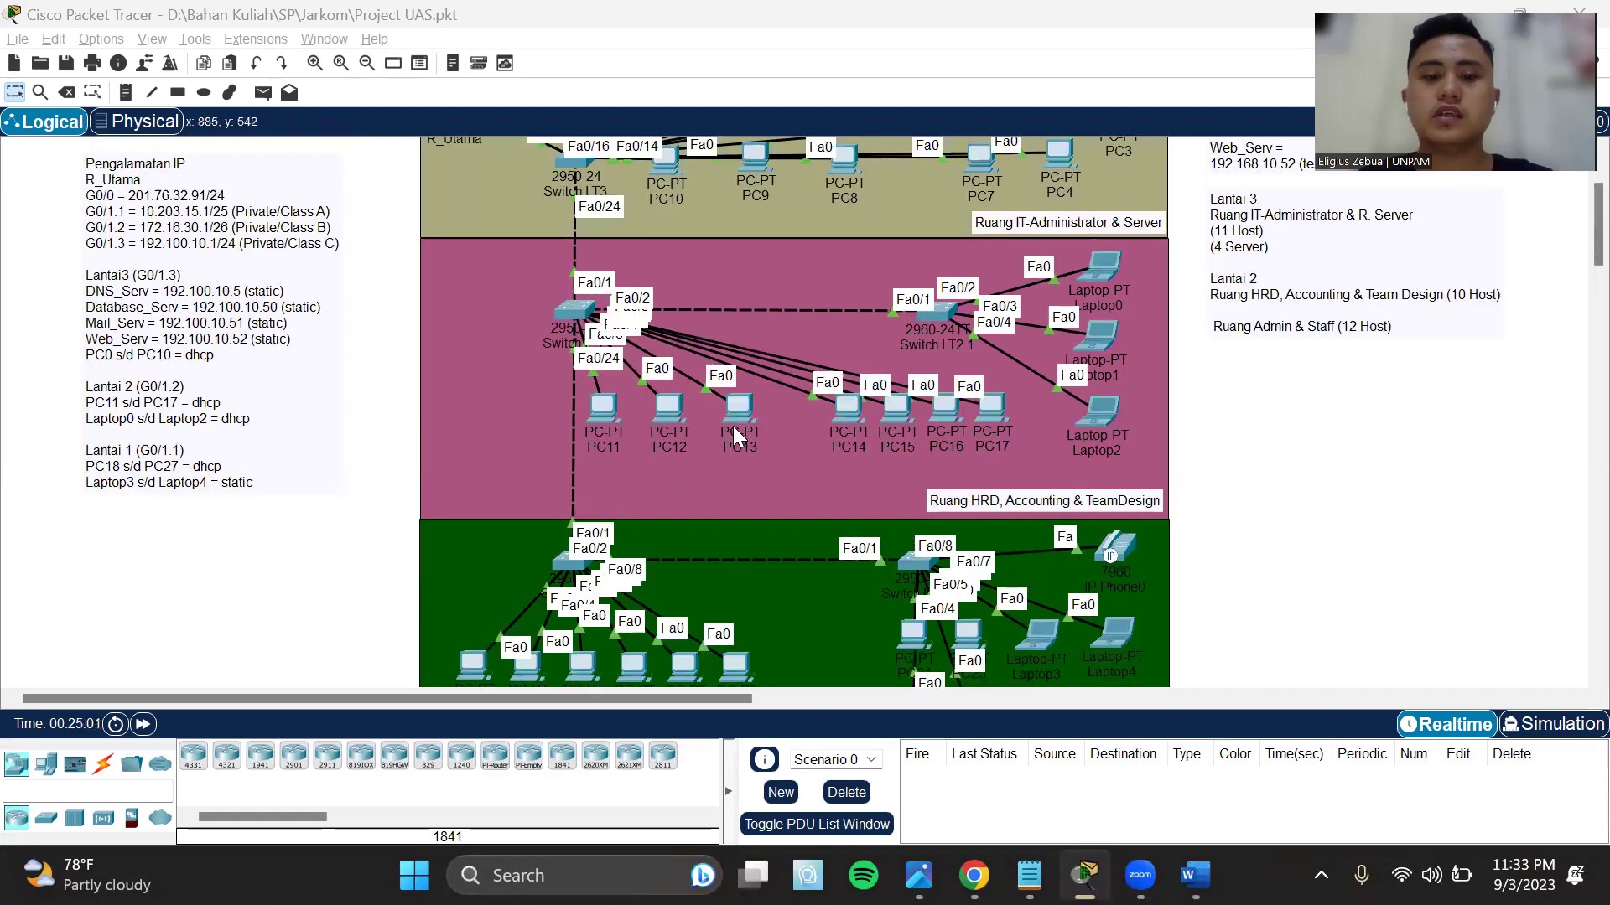
{"action": "scroll", "coordinate": [1117, 328], "scroll_direction": "up", "scroll_amount": 2}
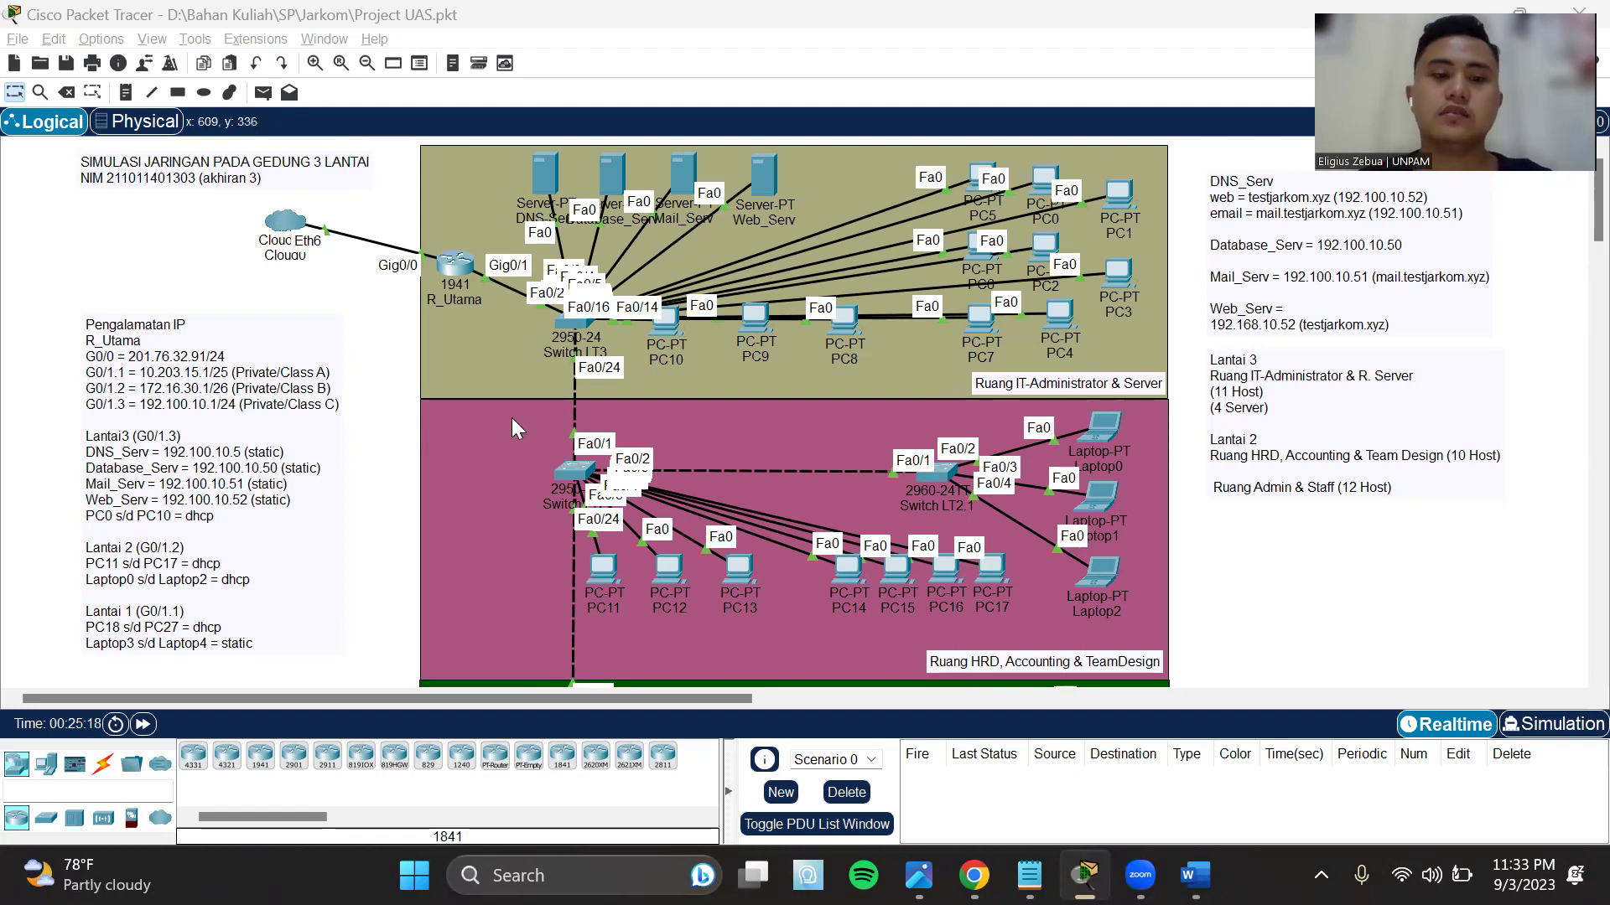
- Open the command line of router R_Utama and enter privileged EXEC mode
{"action": "left_click", "coordinate": [451, 265]}
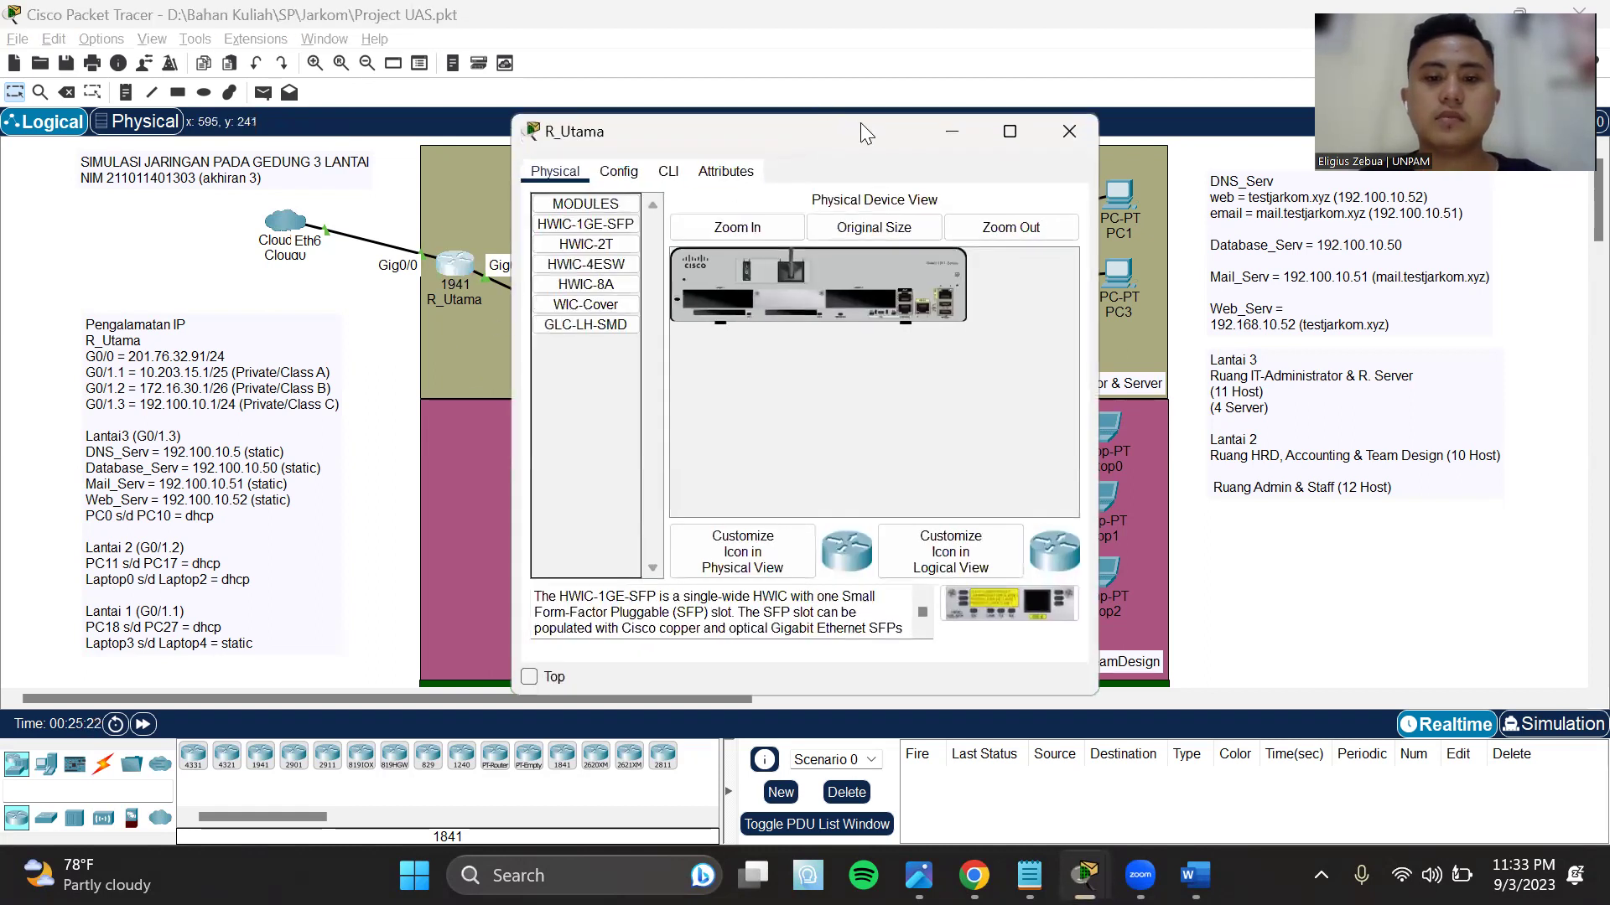
{"action": "left_click_drag", "start_coordinate": [867, 121], "coordinate": [985, 95]}
{"action": "left_click", "coordinate": [786, 144]}
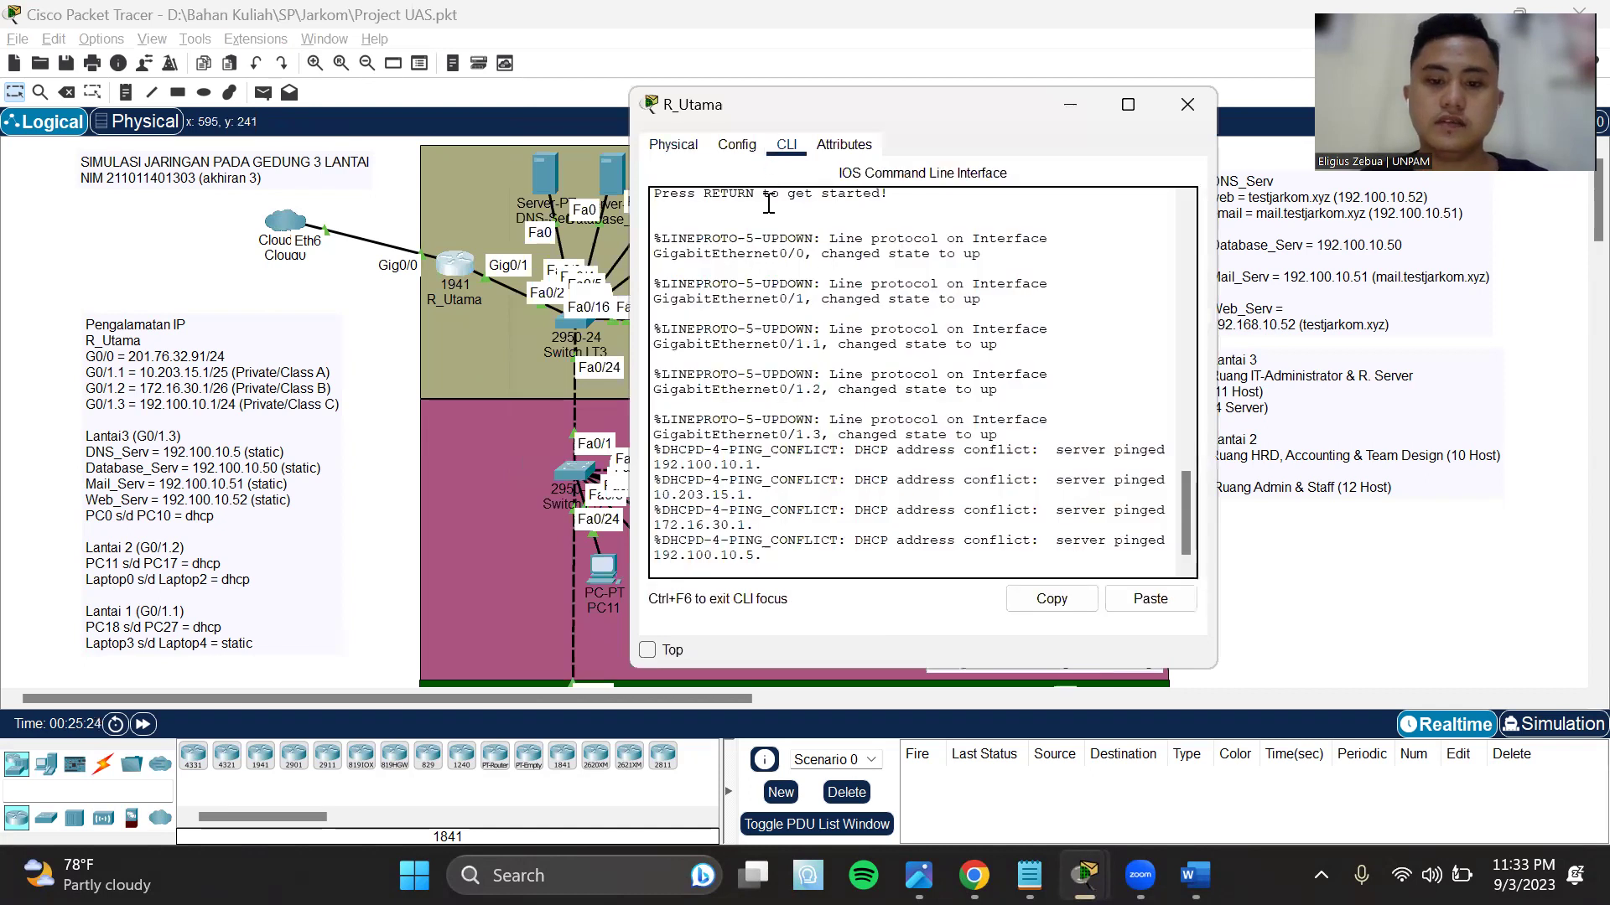
{"action": "key", "text": "Return"}
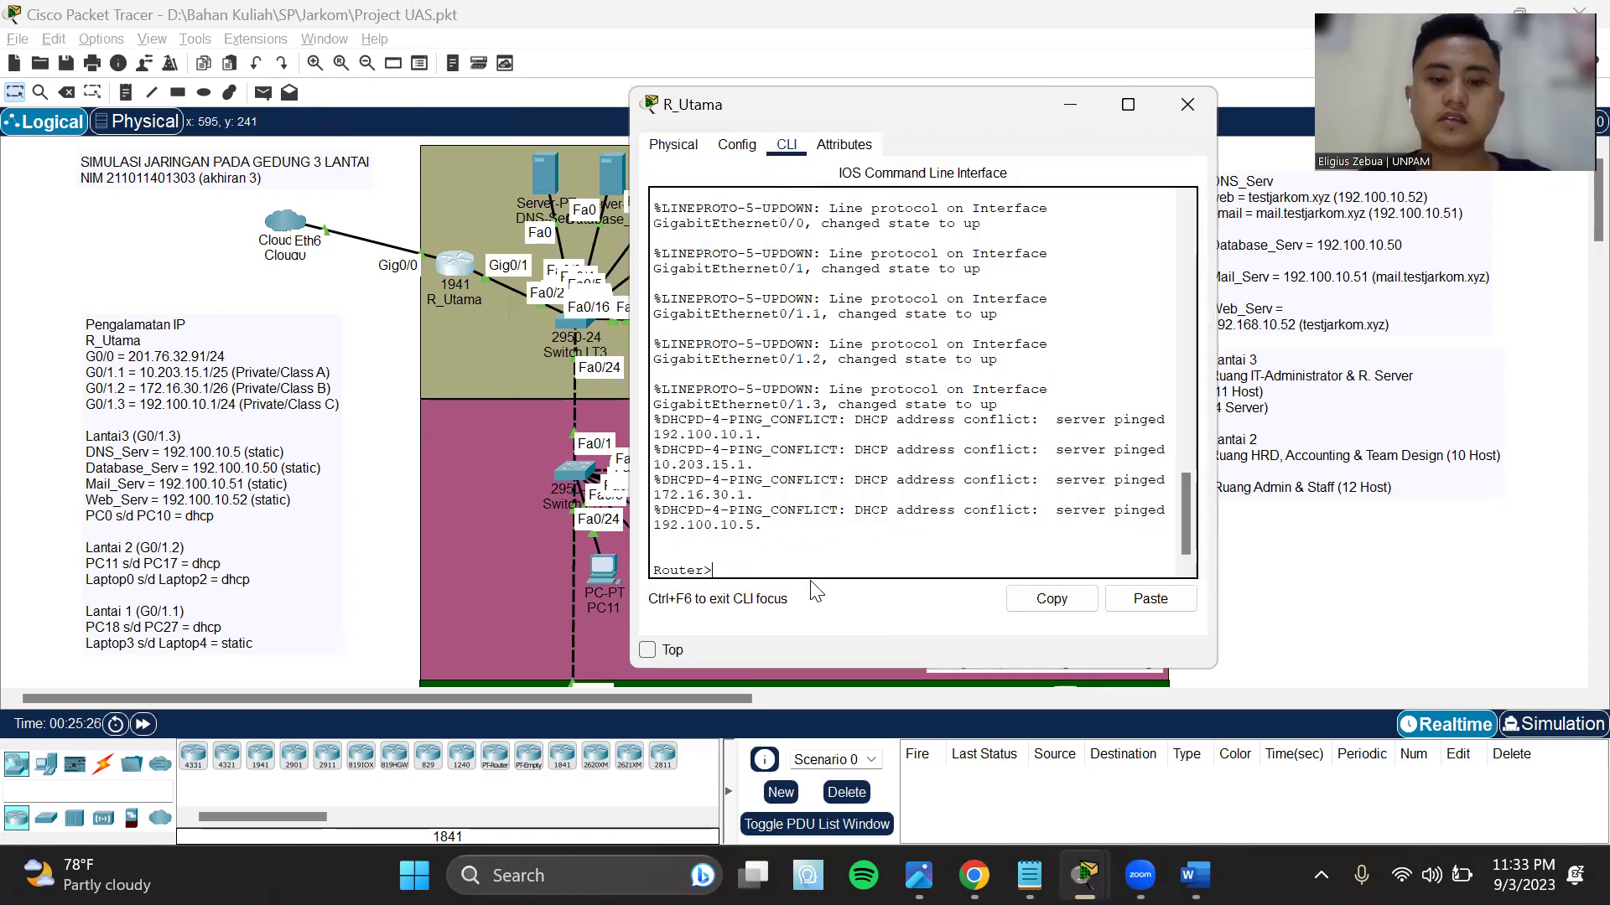
{"action": "type", "text": "en"}
{"action": "key", "text": "Return"}
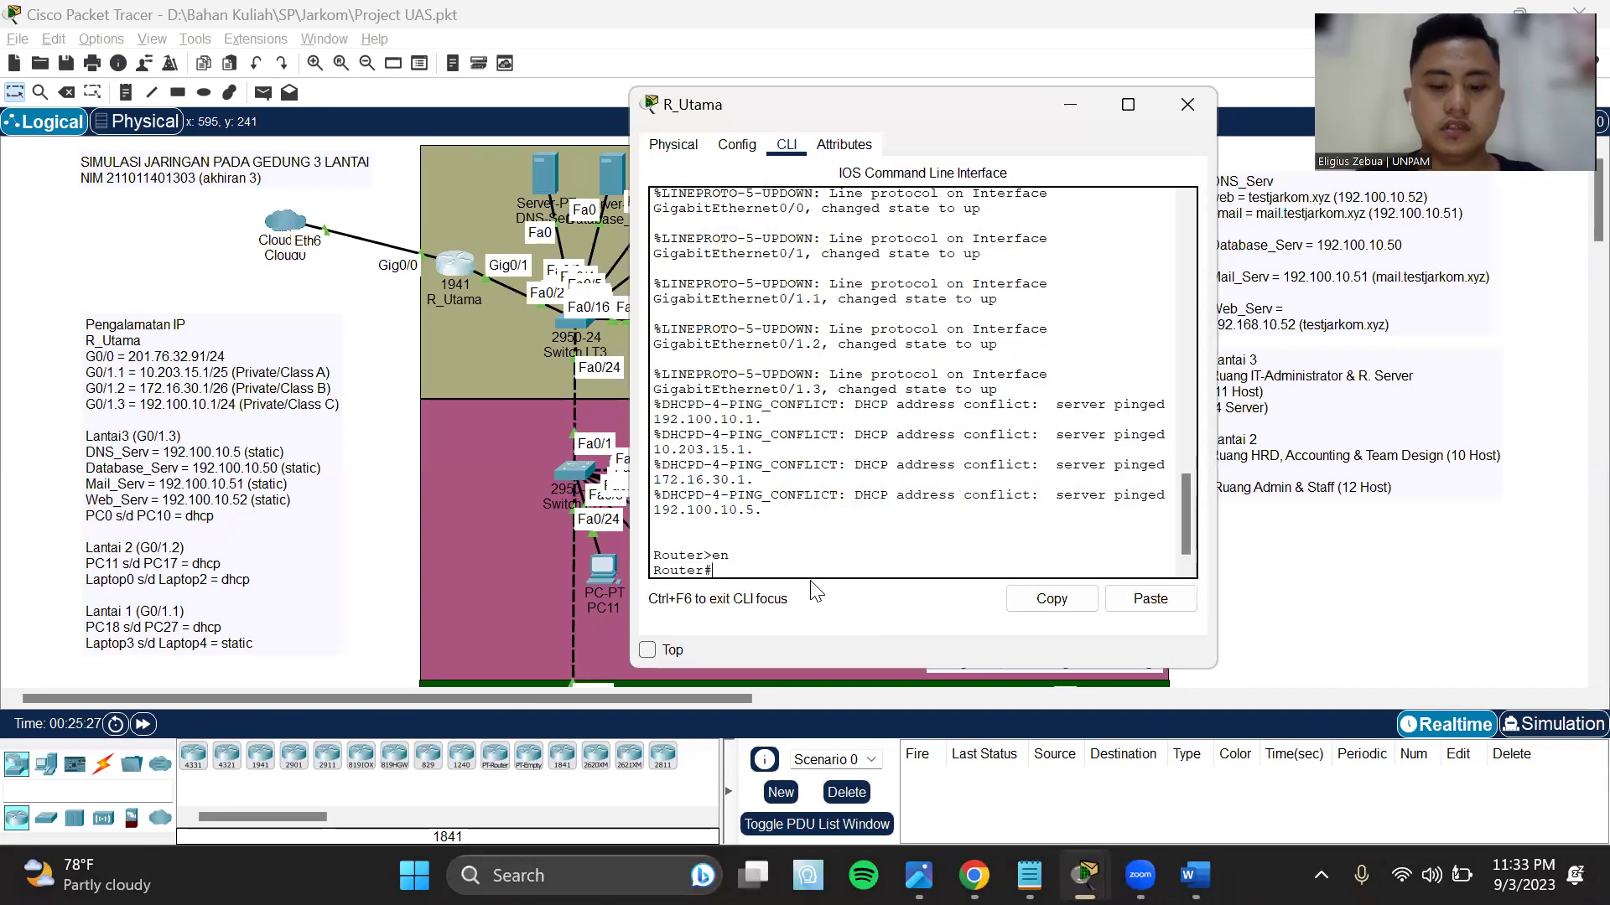
- Try to run show ip interface brief on R_Utama from global configuration mode
{"action": "type", "text": "conft t"}
{"action": "key", "text": "Return"}
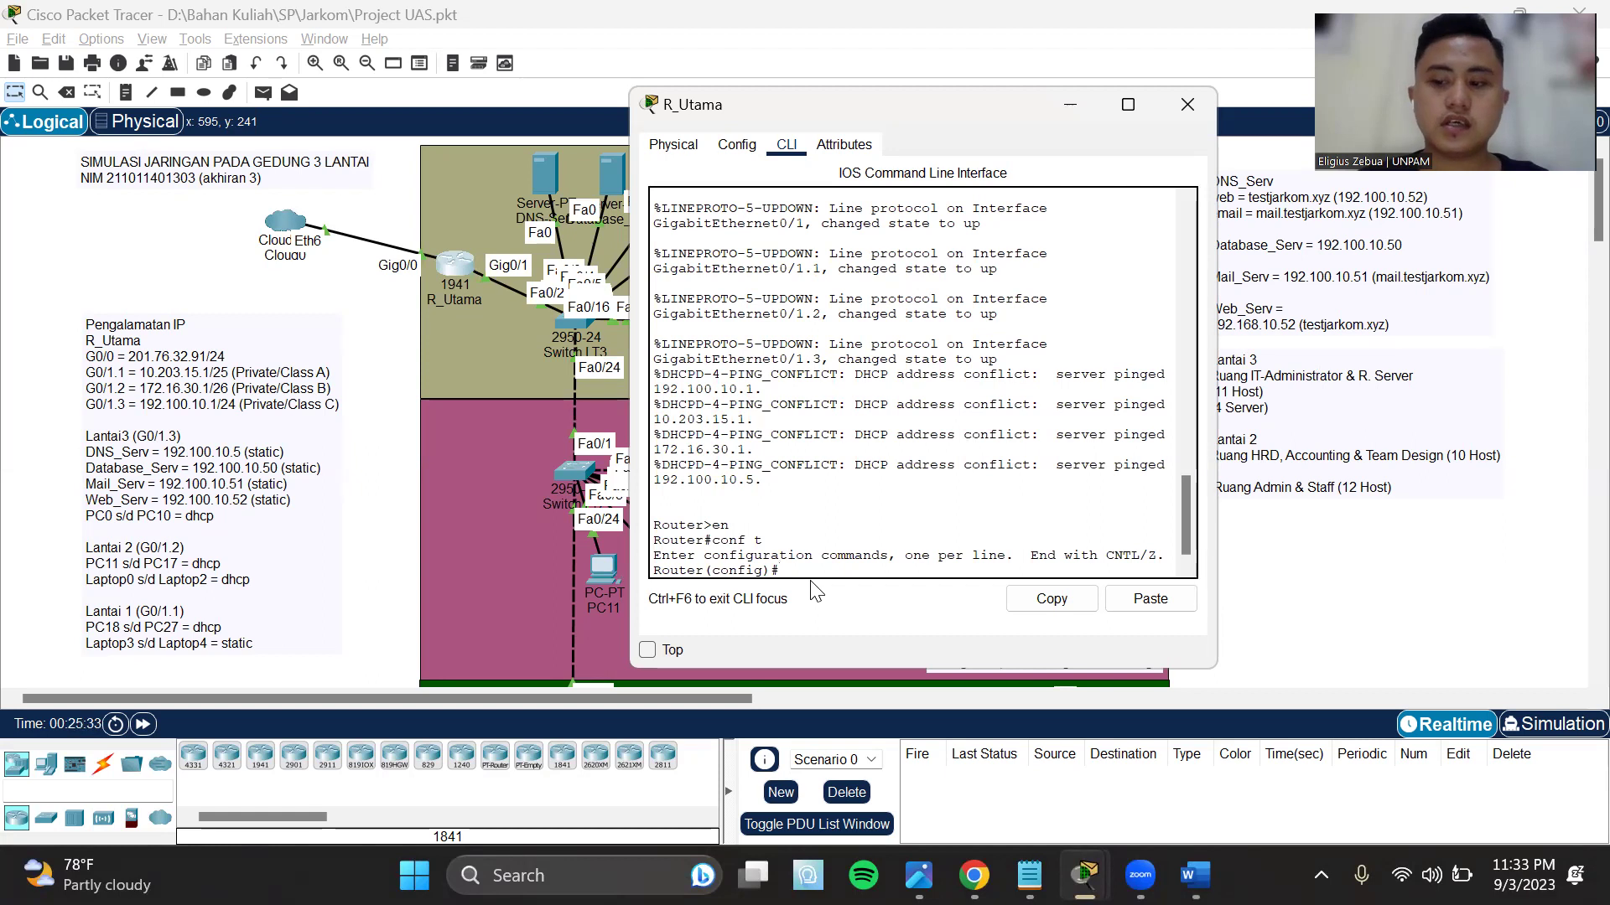
{"action": "type", "text": "show ip "}
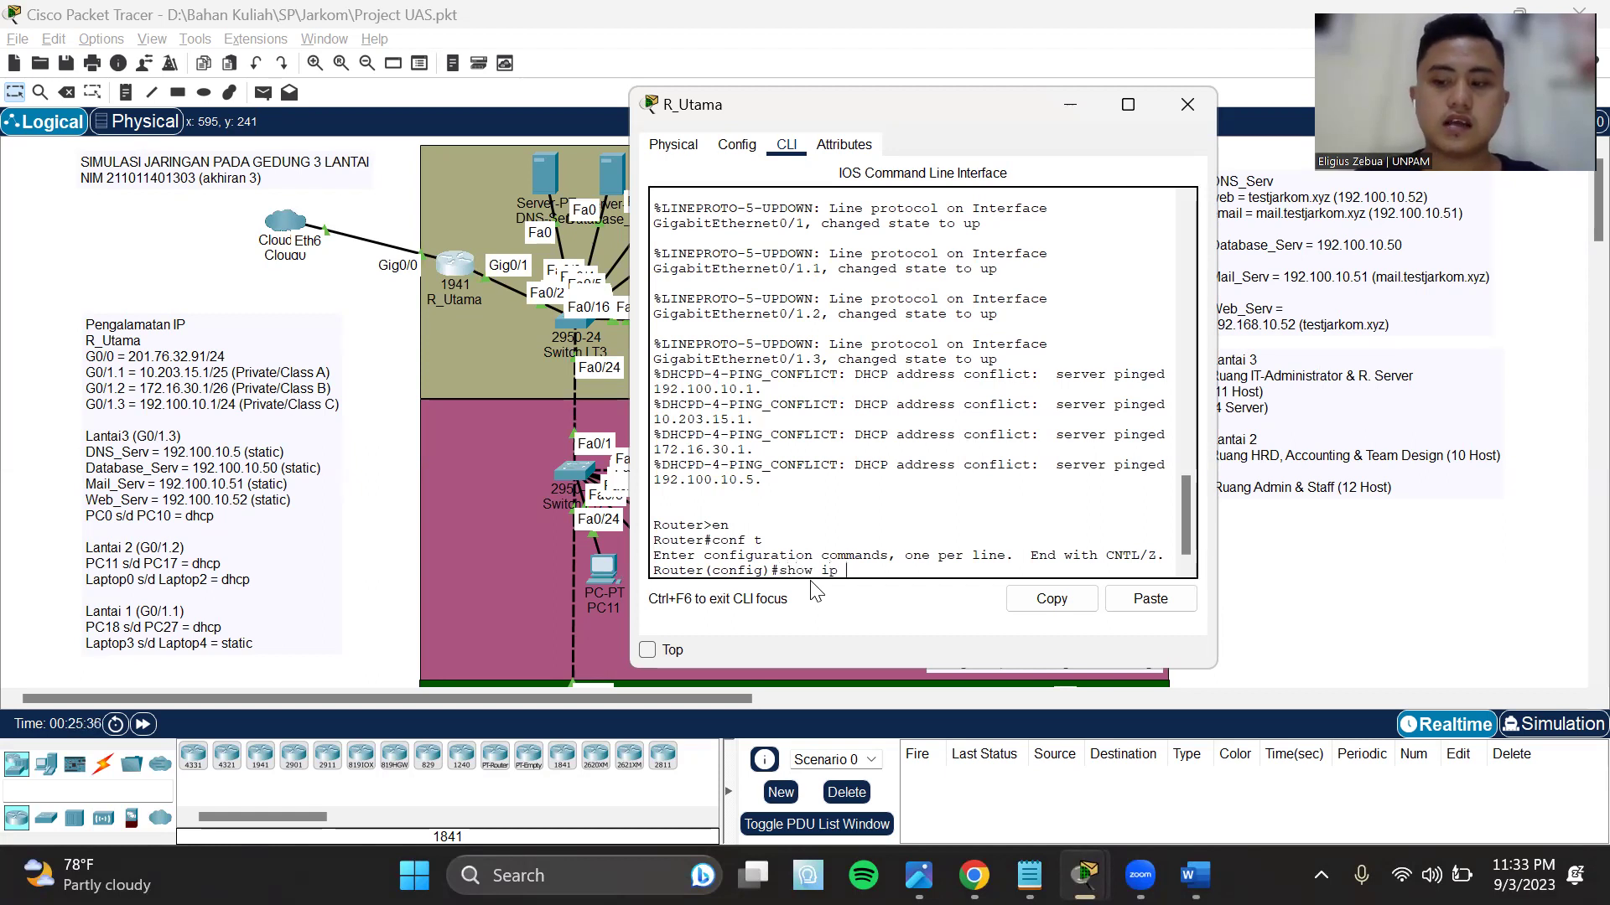
{"action": "type", "text": "inter"}
{"action": "key", "text": "Tab"}
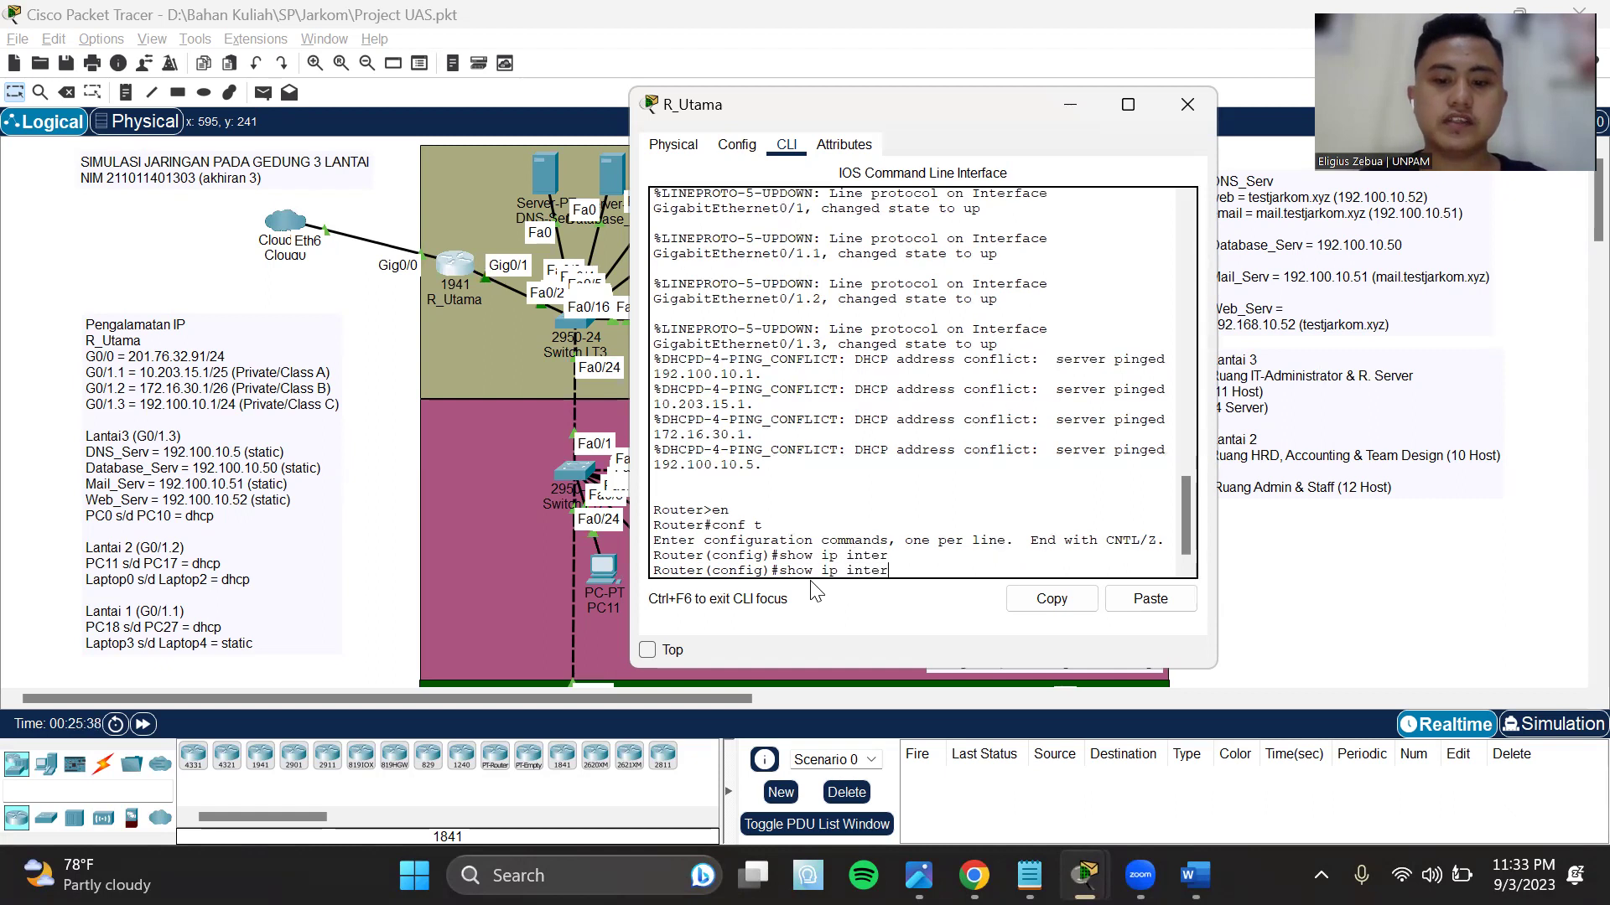
{"action": "type", "text": "face brief"}
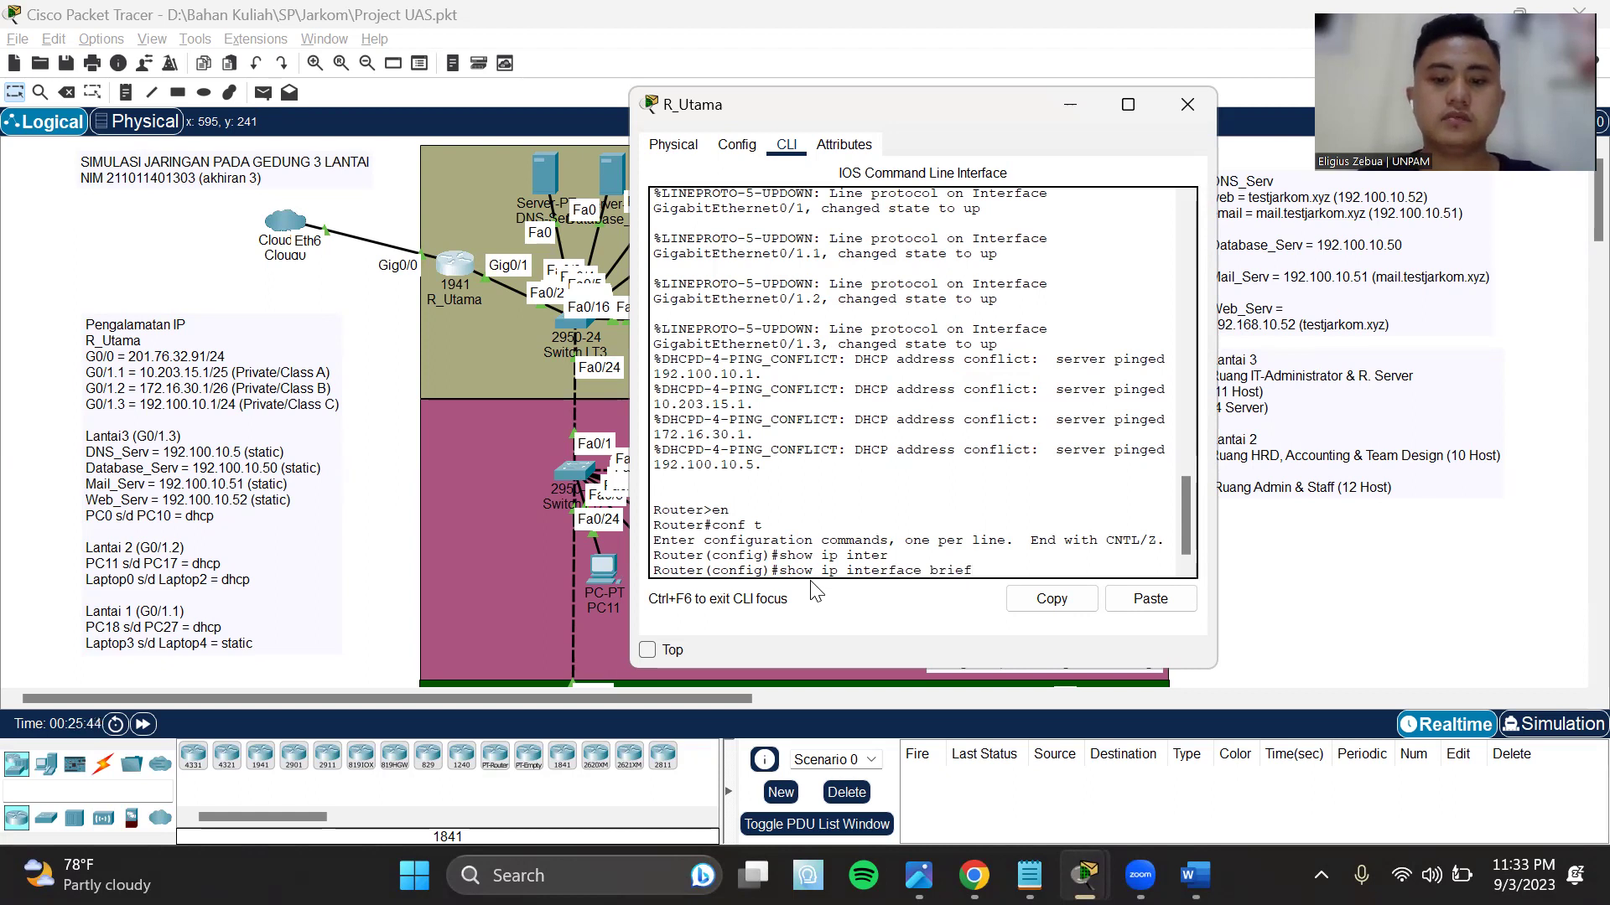
{"action": "key", "text": "Return"}
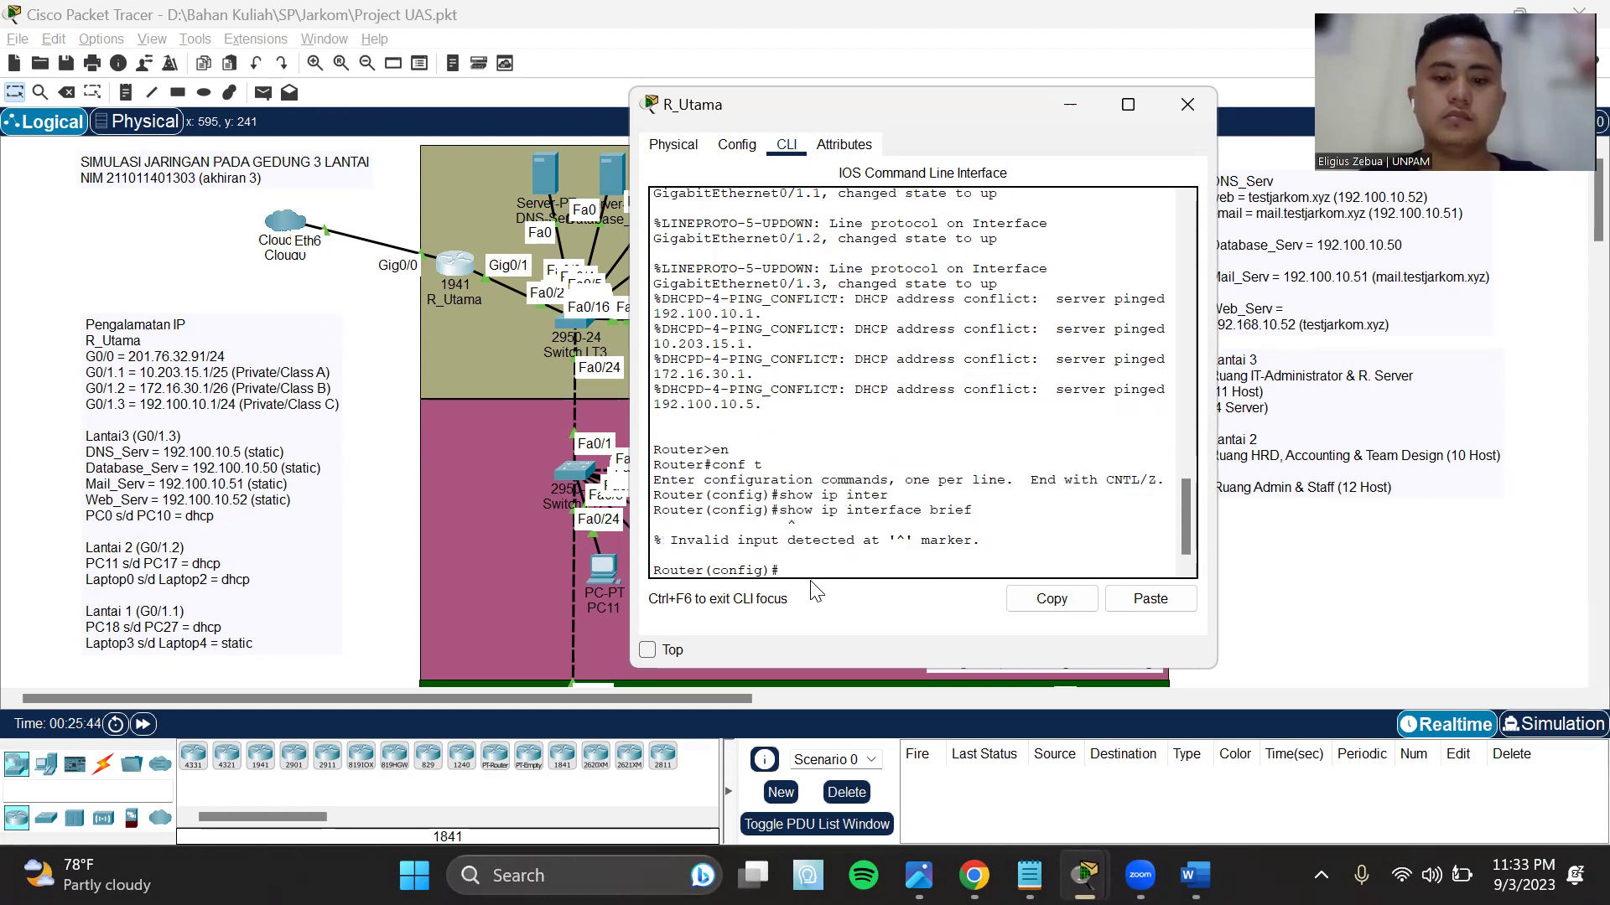
- Discard the recalled show command and exit global configuration mode back to privileged EXEC mode
{"action": "key", "text": "Up"}
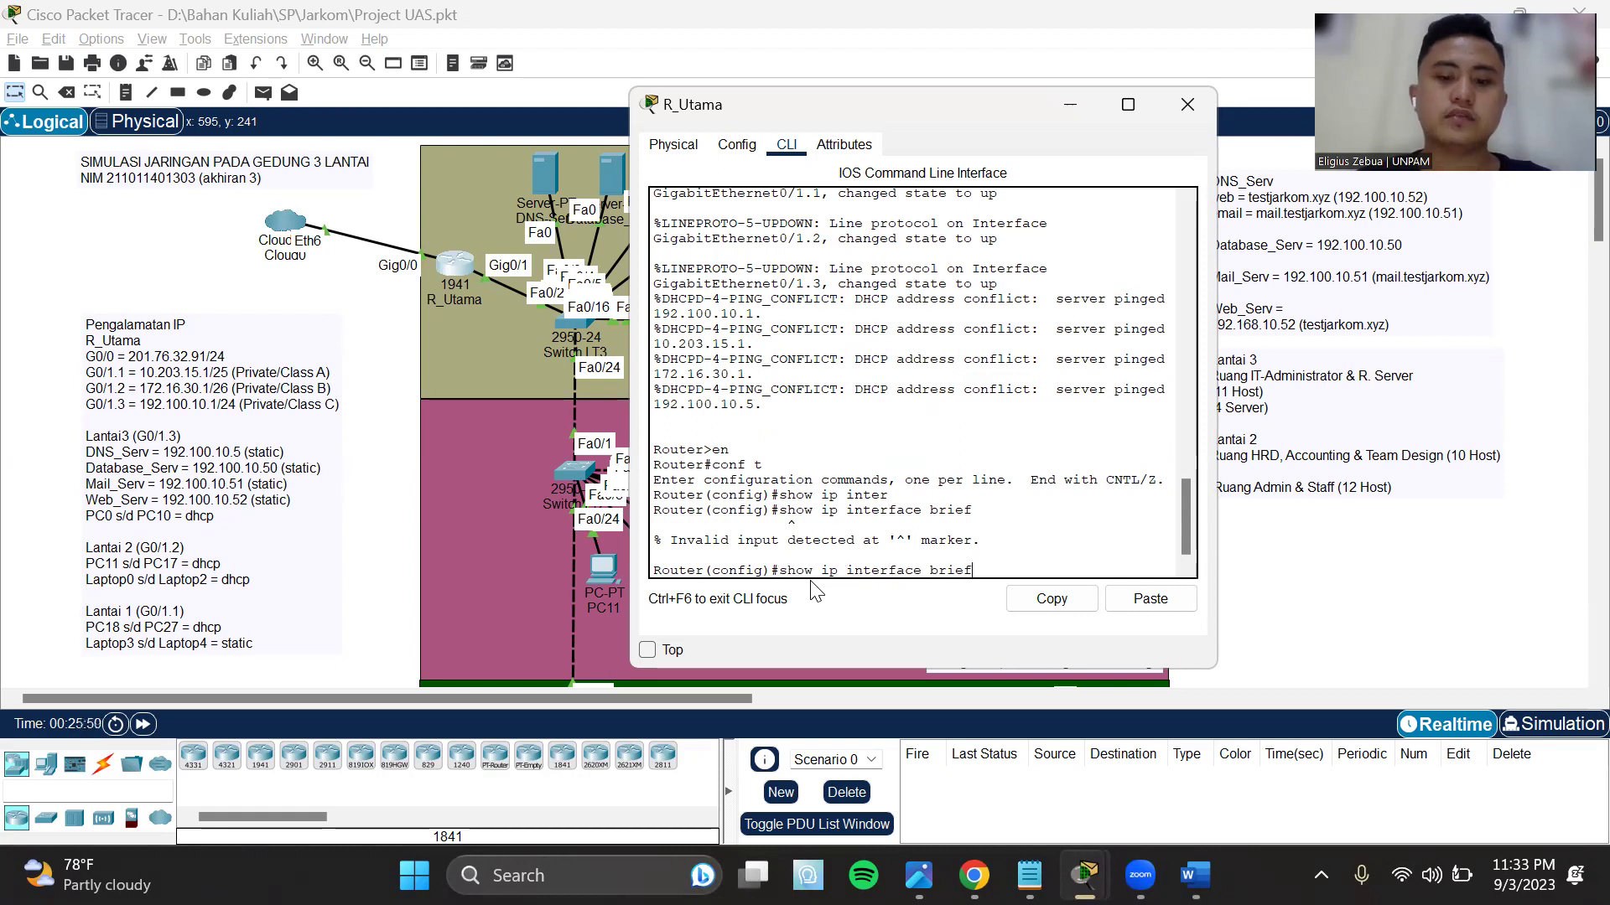
{"action": "key", "text": "BackSpace"}
{"action": "key", "text": "BackSpace"}
{"action": "key", "text": "BackSpace"}
{"action": "key", "text": "BackSpace"}
{"action": "key", "text": "BackSpace"}
{"action": "key", "text": "BackSpace"}
{"action": "key", "text": "BackSpace"}
{"action": "key", "text": "BackSpace"}
{"action": "key", "text": "BackSpace"}
{"action": "key", "text": "BackSpace"}
{"action": "key", "text": "BackSpace"}
{"action": "key", "text": "BackSpace"}
{"action": "key", "text": "BackSpace"}
{"action": "key", "text": "BackSpace"}
{"action": "key", "text": "BackSpace"}
{"action": "key", "text": "BackSpace"}
{"action": "key", "text": "BackSpace"}
{"action": "key", "text": "BackSpace"}
{"action": "key", "text": "BackSpace"}
{"action": "key", "text": "BackSpace"}
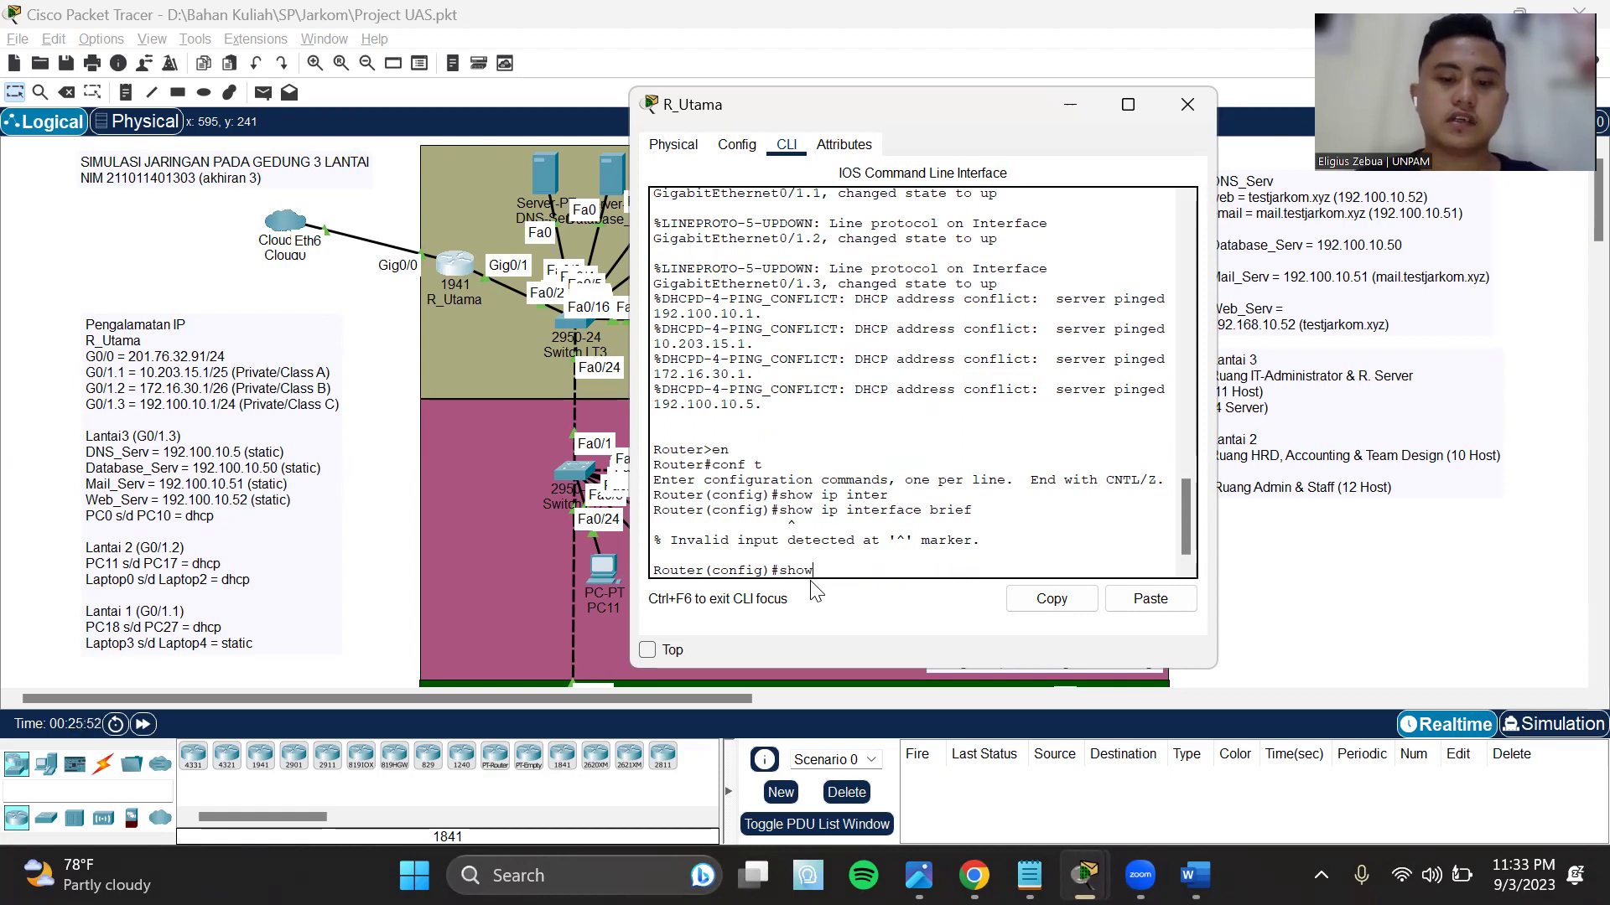
{"action": "type", "text": "ex"}
{"action": "key", "text": "Return"}
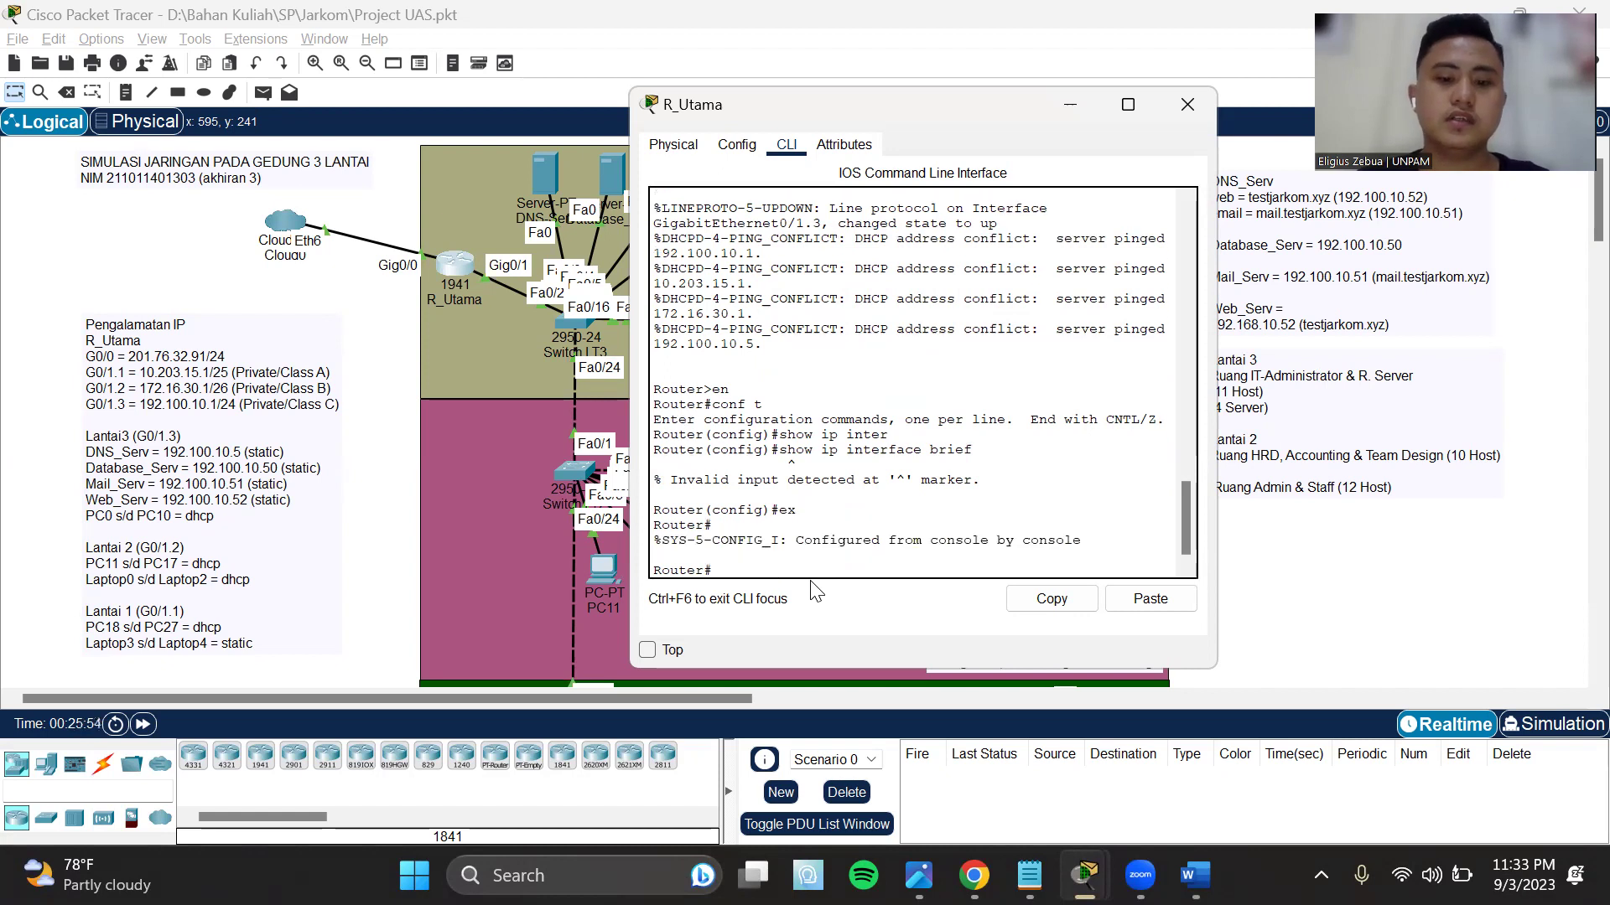
{"action": "type", "text": "conf t"}
{"action": "key", "text": "BackSpace"}
{"action": "key", "text": "BackSpace"}
{"action": "key", "text": "BackSpace"}
{"action": "key", "text": "BackSpace"}
{"action": "key", "text": "BackSpace"}
{"action": "key", "text": "BackSpace"}
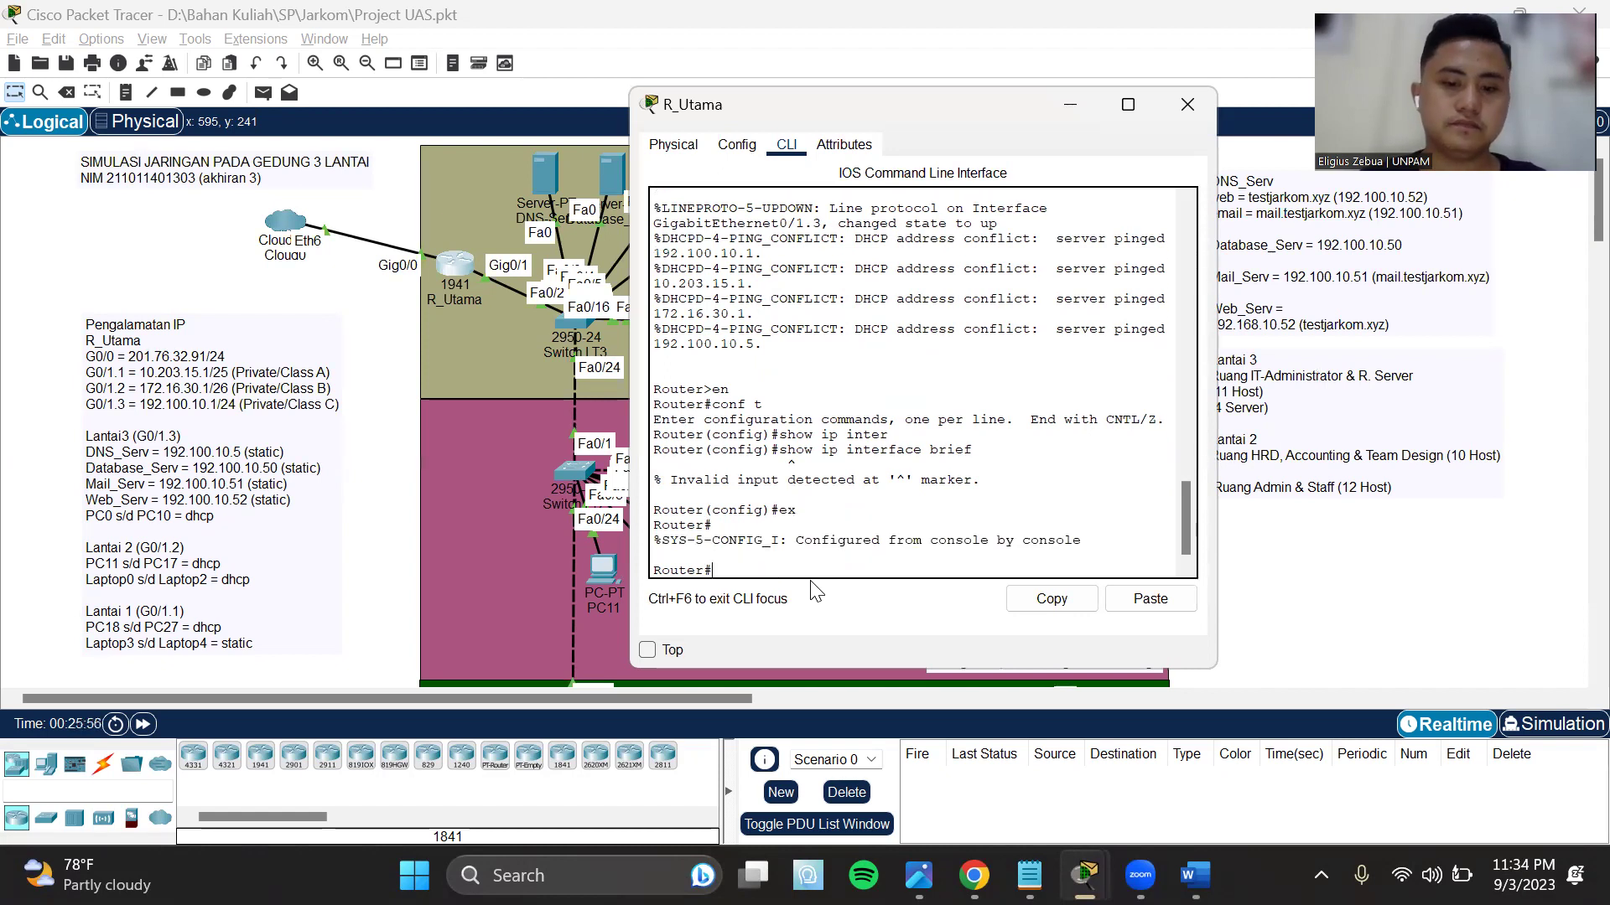
- List R_Utama's interfaces and their IP addresses with show ip interface brief
{"action": "type", "text": "show ip in"}
{"action": "key", "text": "Tab"}
{"action": "type", "text": "brief"}
{"action": "key", "text": "Return"}
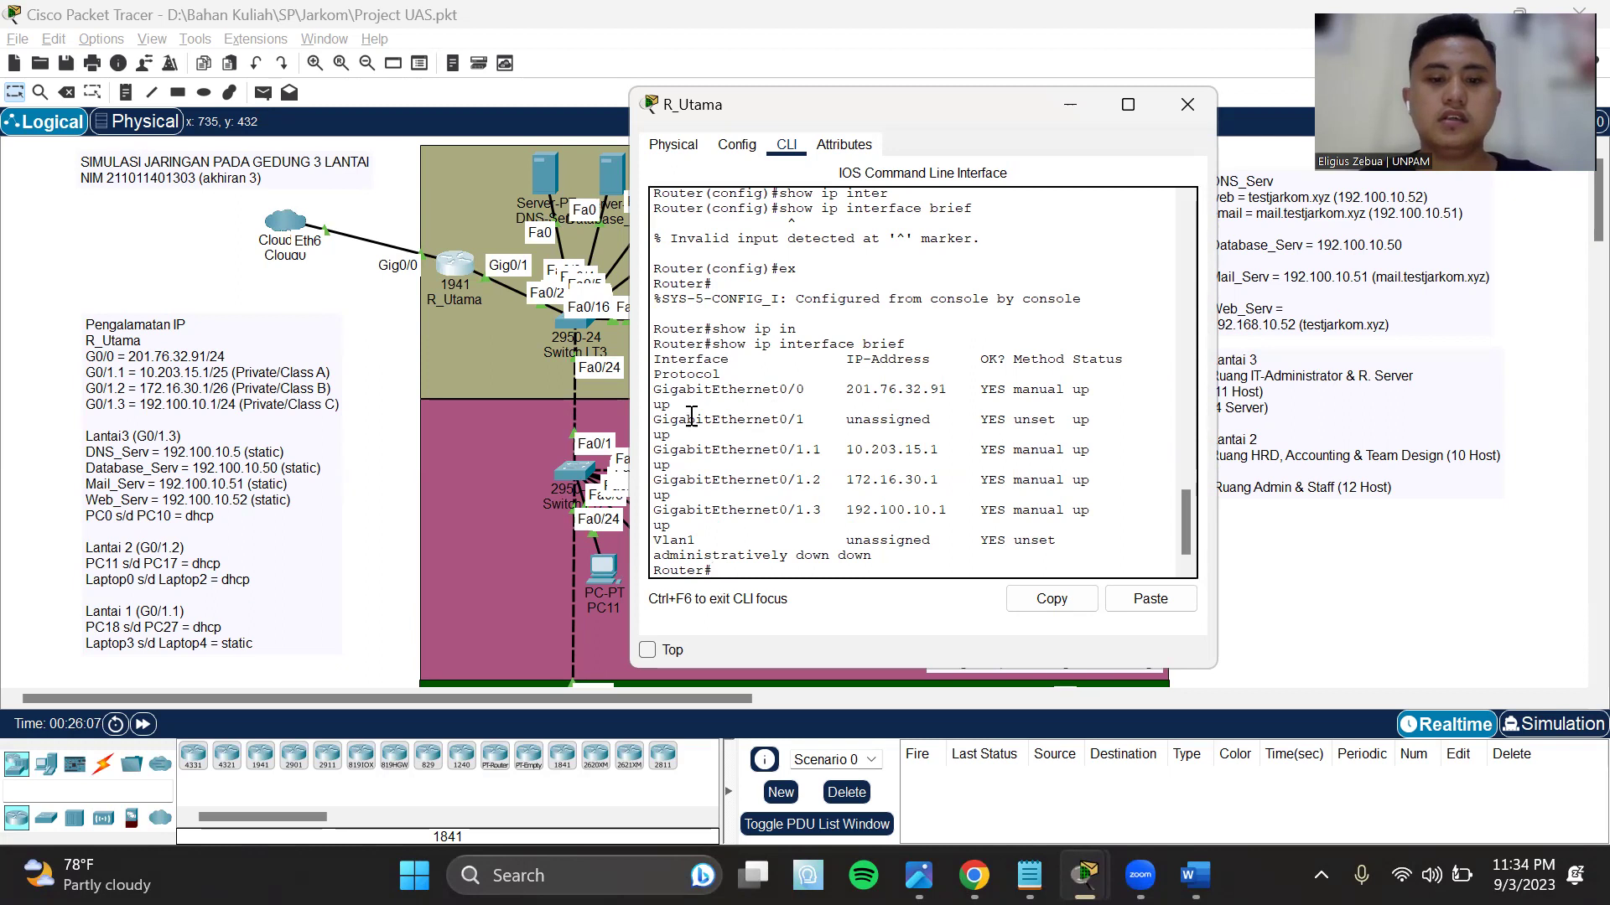
- Examine the addresses of GigabitEthernet0/0 and subinterfaces 0/1.1, 0/1.2 and 0/1.3 in the interface list, and close R_Utama's window
{"action": "left_click_drag", "start_coordinate": [653, 389], "coordinate": [1090, 389]}
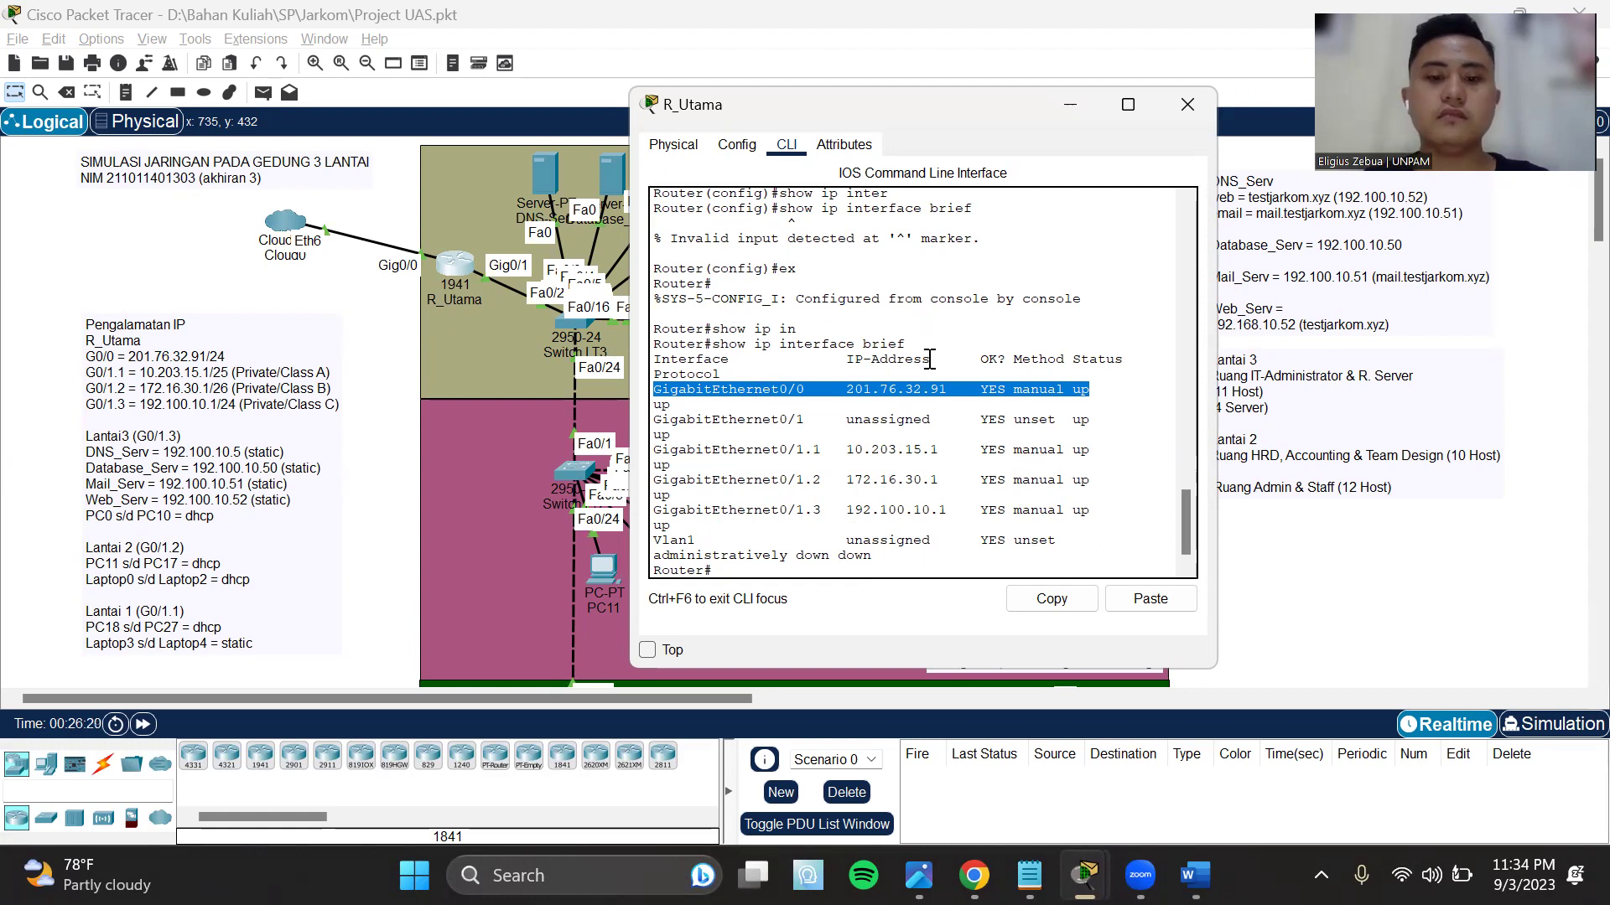
{"action": "left_click", "coordinate": [845, 391]}
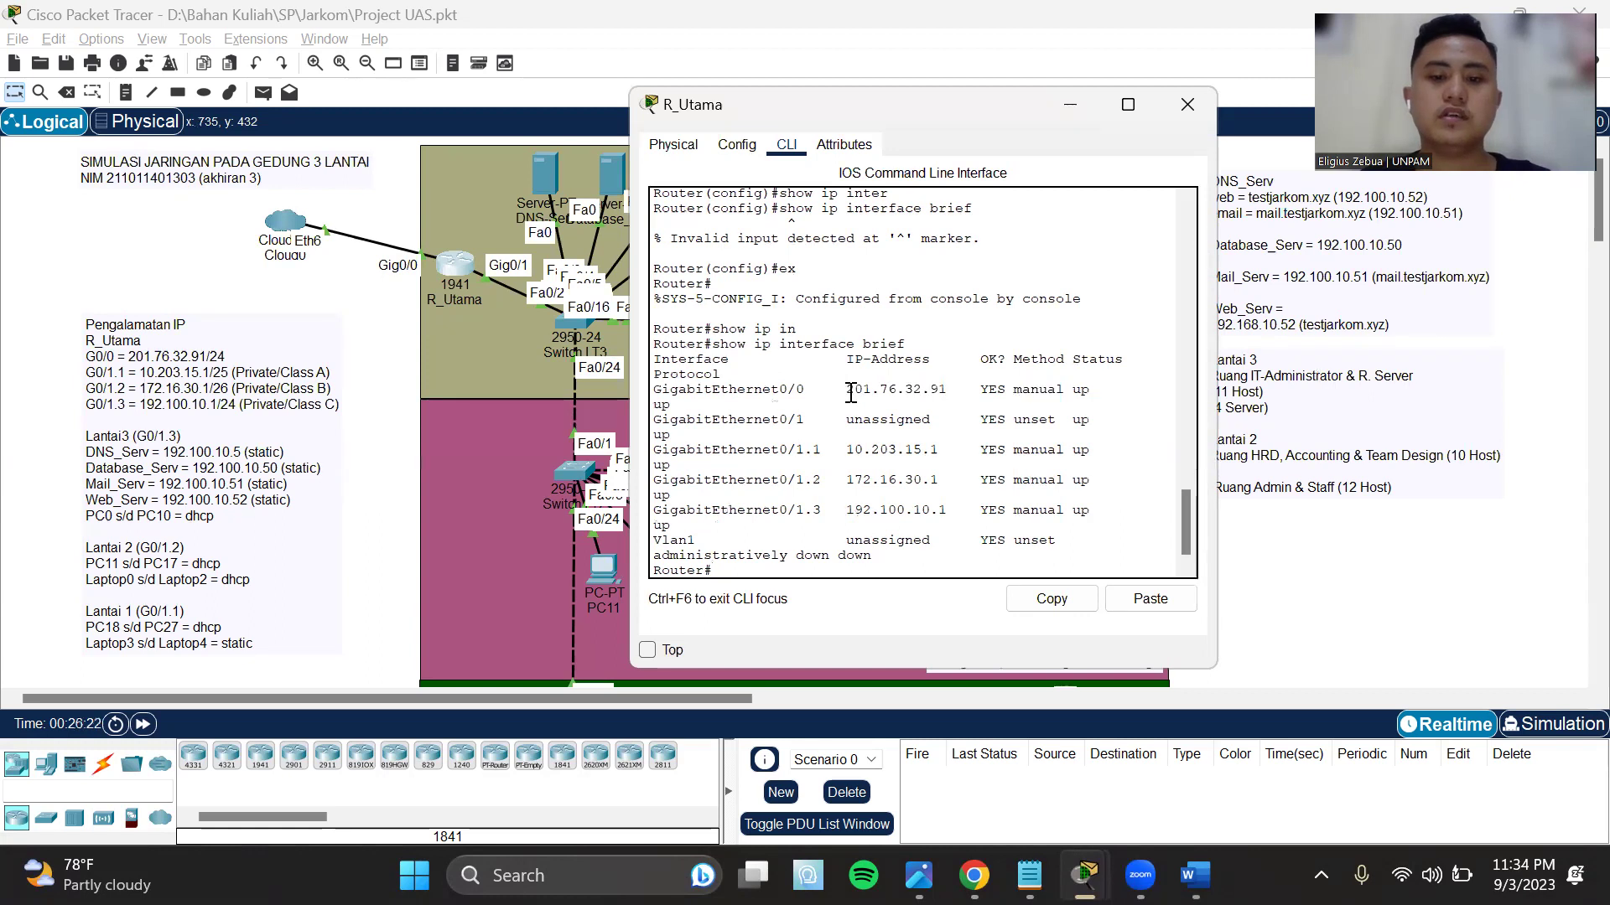
{"action": "left_click_drag", "start_coordinate": [847, 391], "coordinate": [953, 388]}
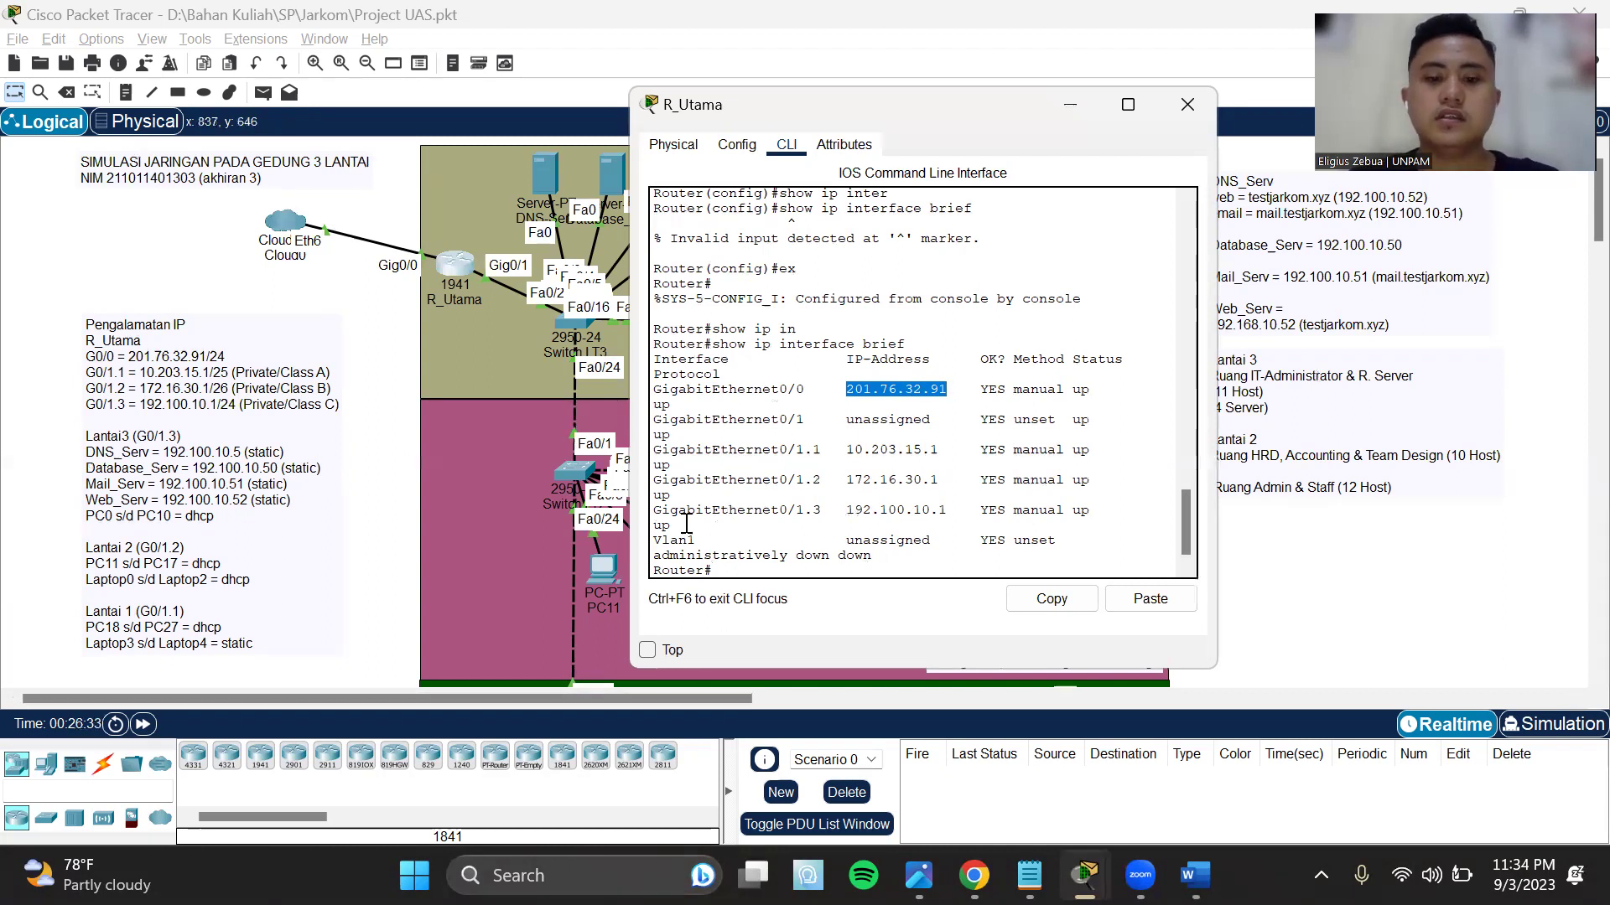
{"action": "left_click", "coordinate": [668, 449]}
{"action": "left_click_drag", "start_coordinate": [669, 449], "coordinate": [1090, 450]}
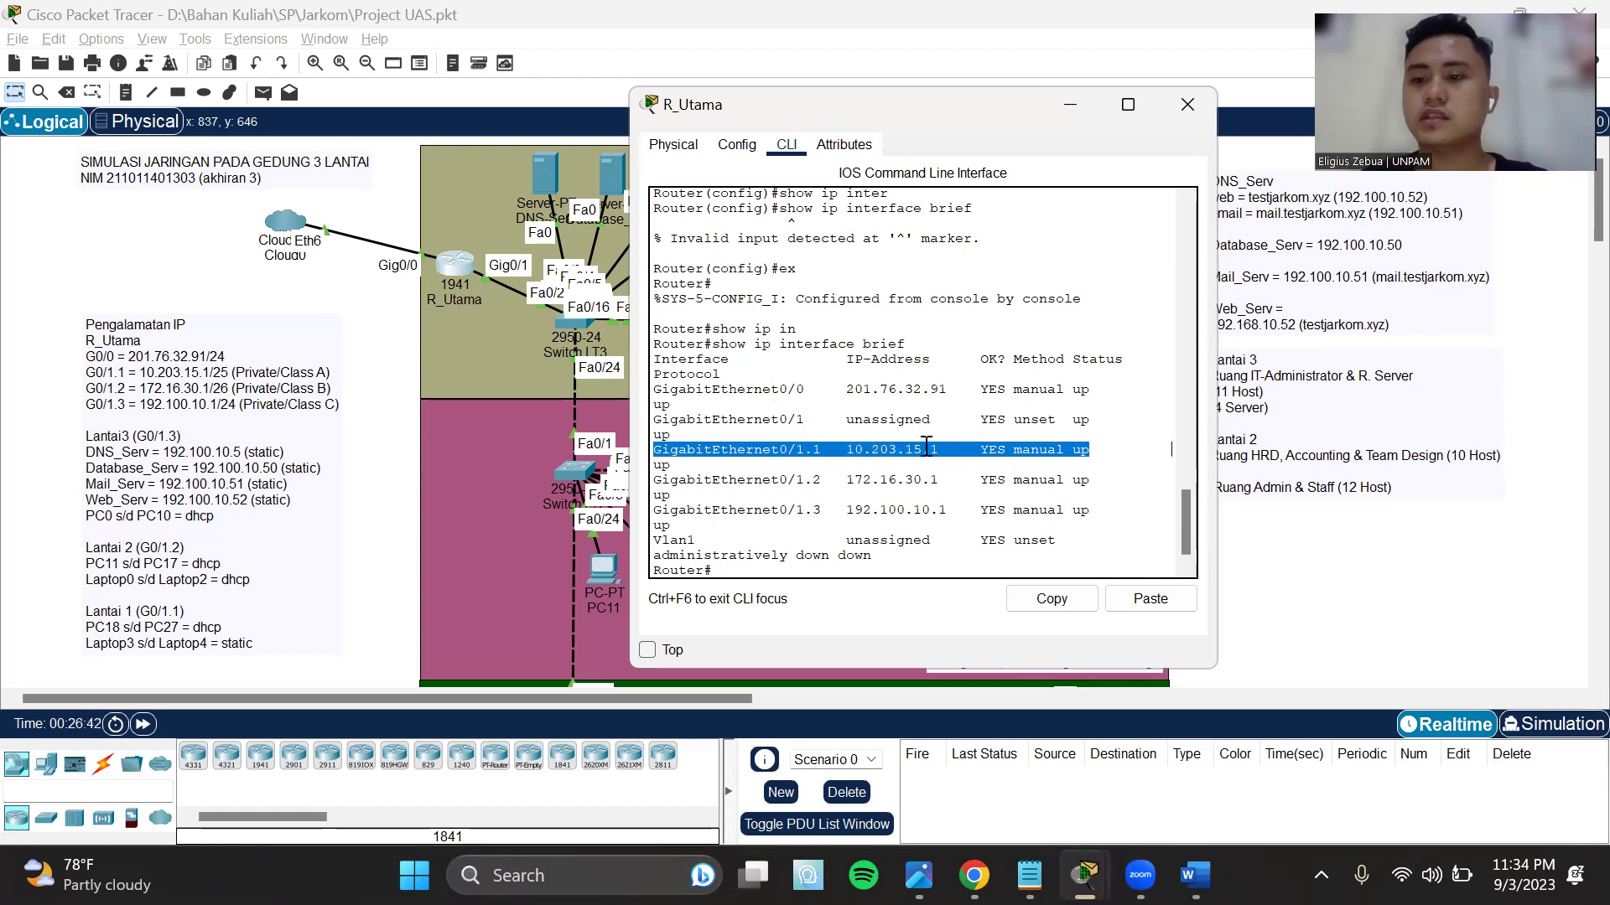
{"action": "left_click", "coordinate": [688, 479]}
{"action": "left_click_drag", "start_coordinate": [688, 479], "coordinate": [1098, 495]}
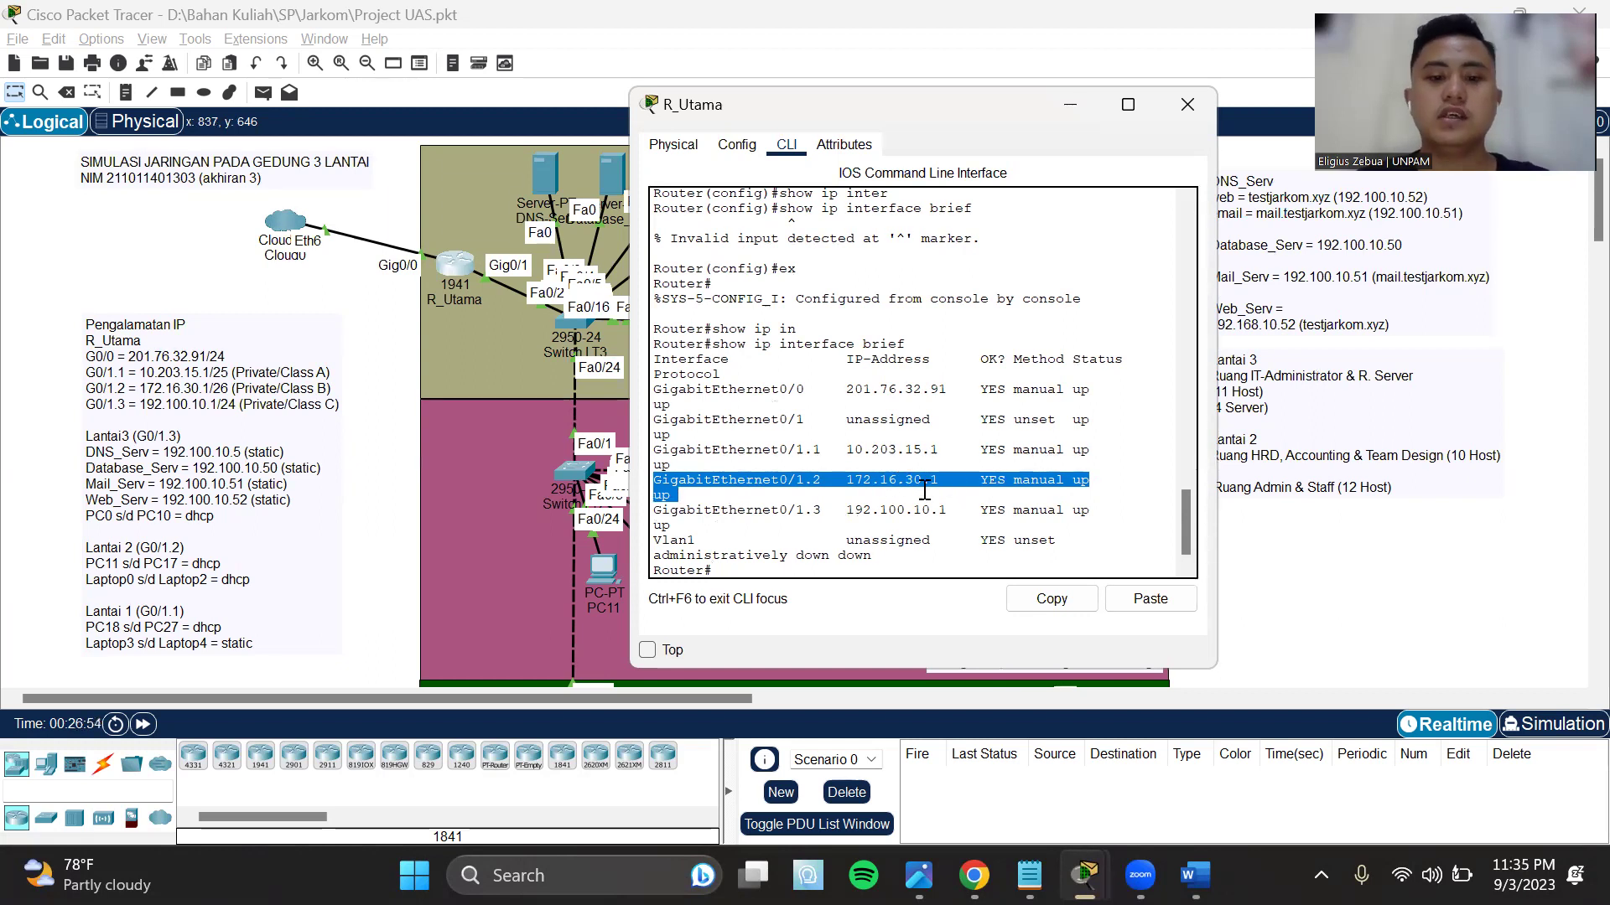
{"action": "left_click_drag", "start_coordinate": [655, 511], "coordinate": [1100, 520]}
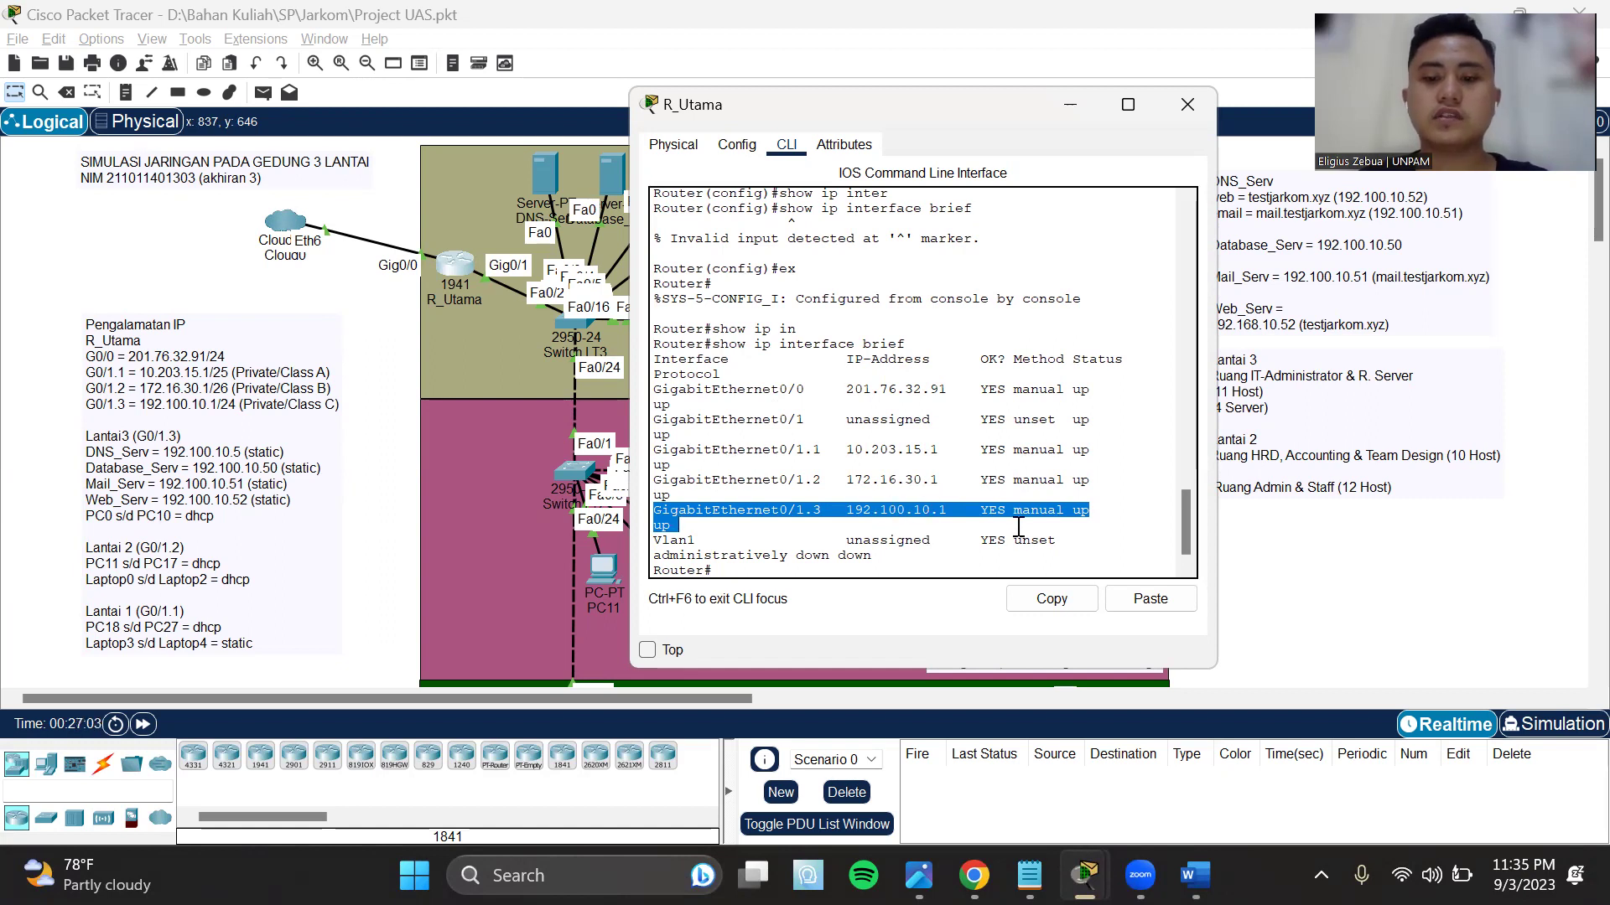
{"action": "left_click", "coordinate": [972, 486]}
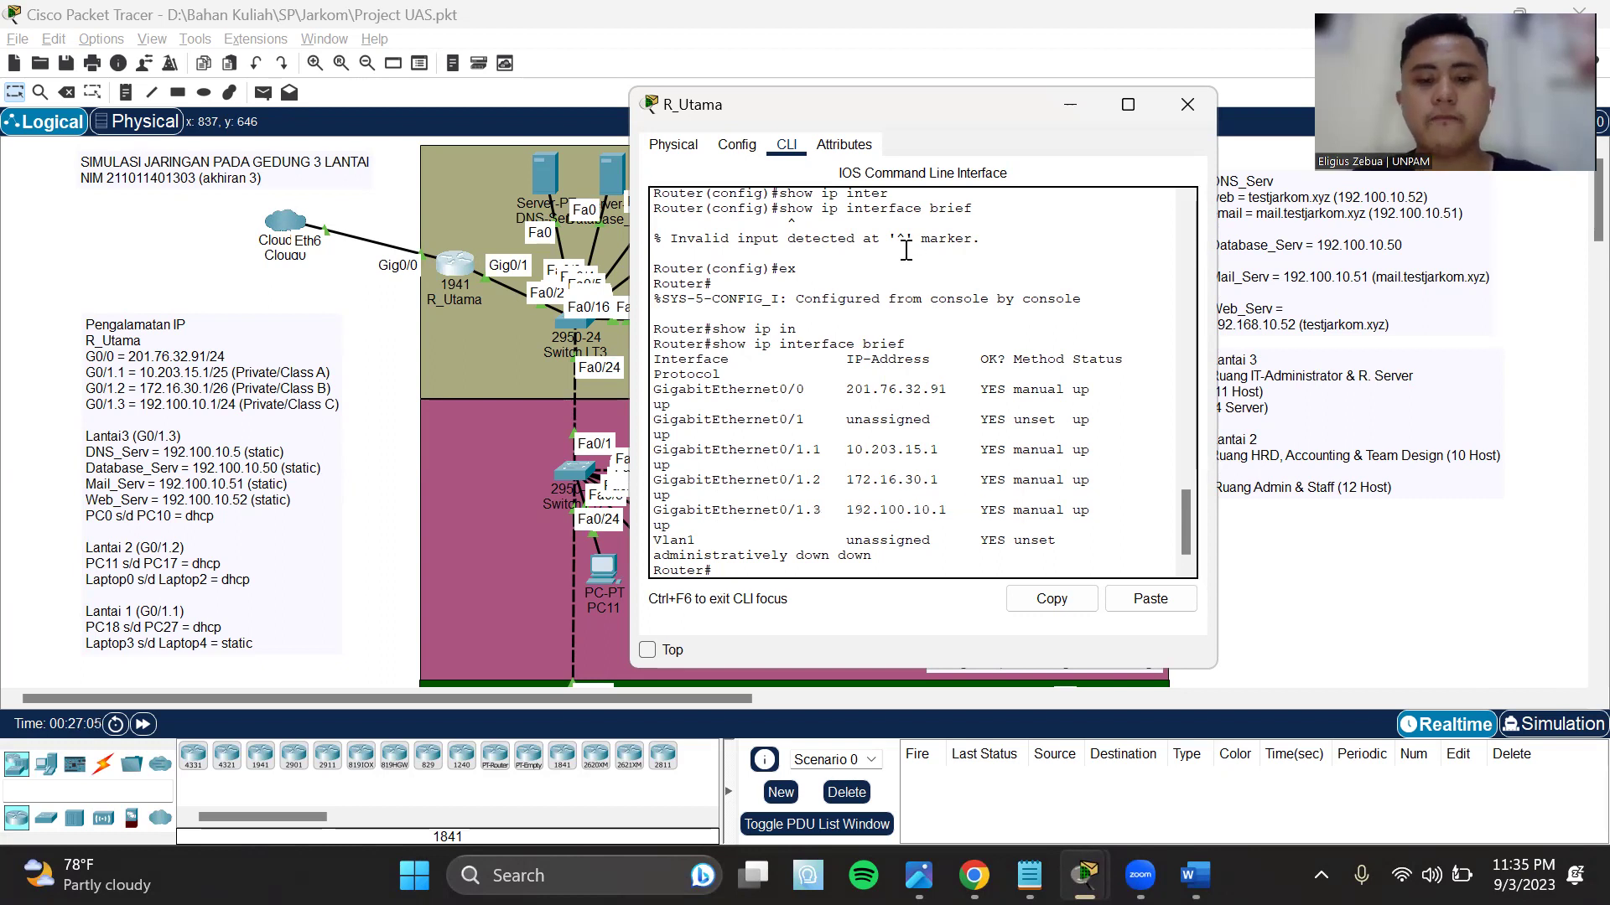
{"action": "scroll", "coordinate": [953, 488], "scroll_direction": "down", "scroll_amount": 1}
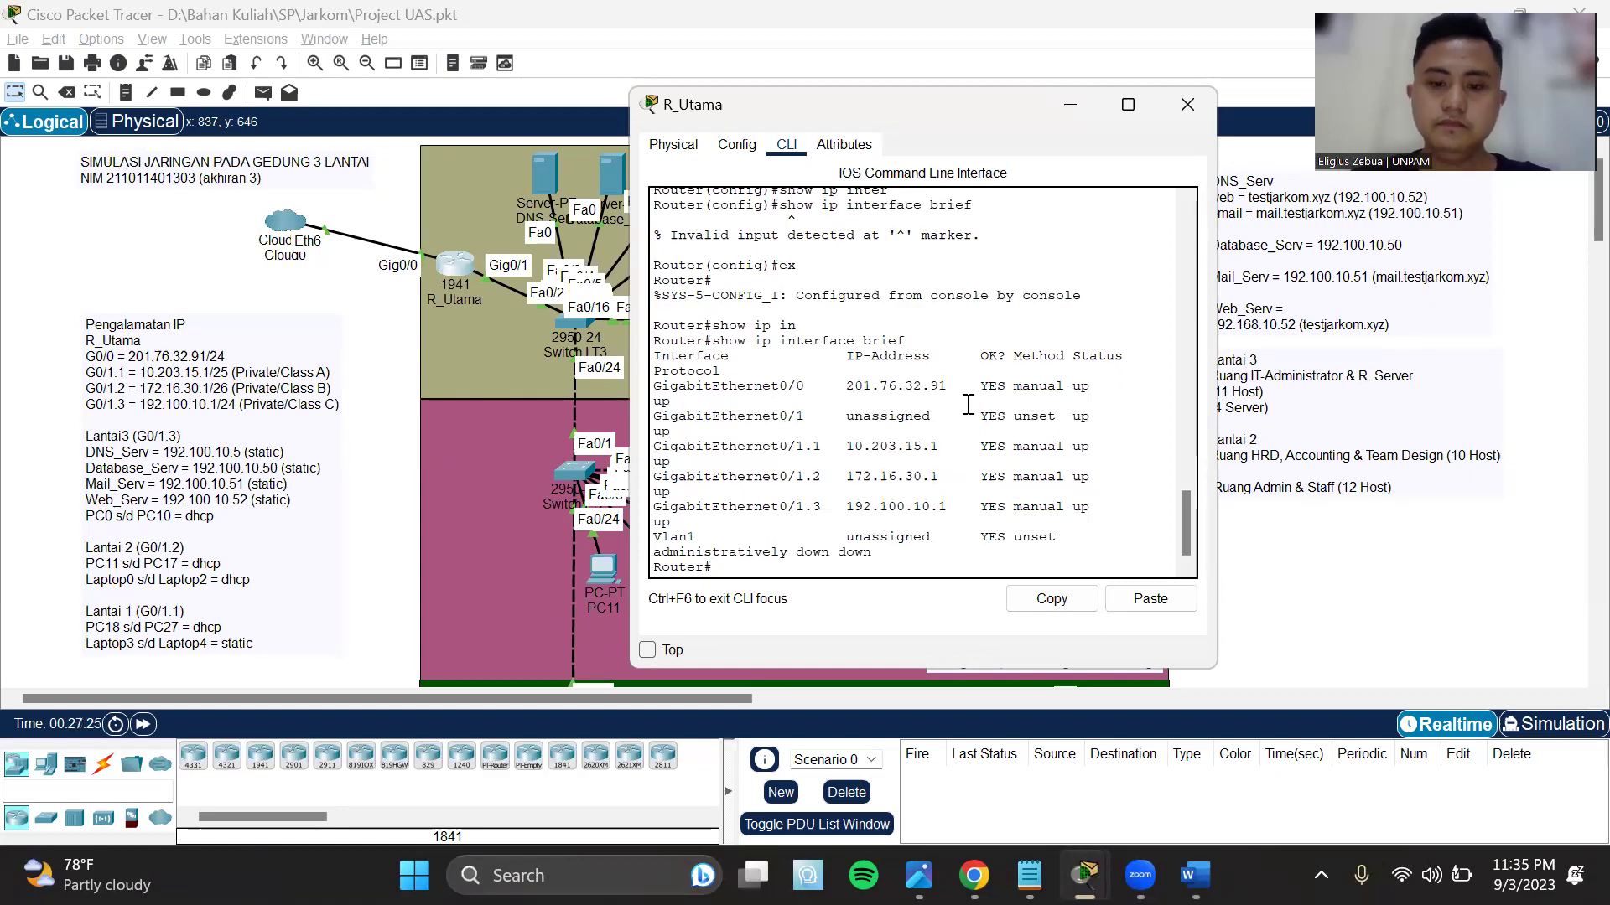
{"action": "left_click", "coordinate": [1179, 116]}
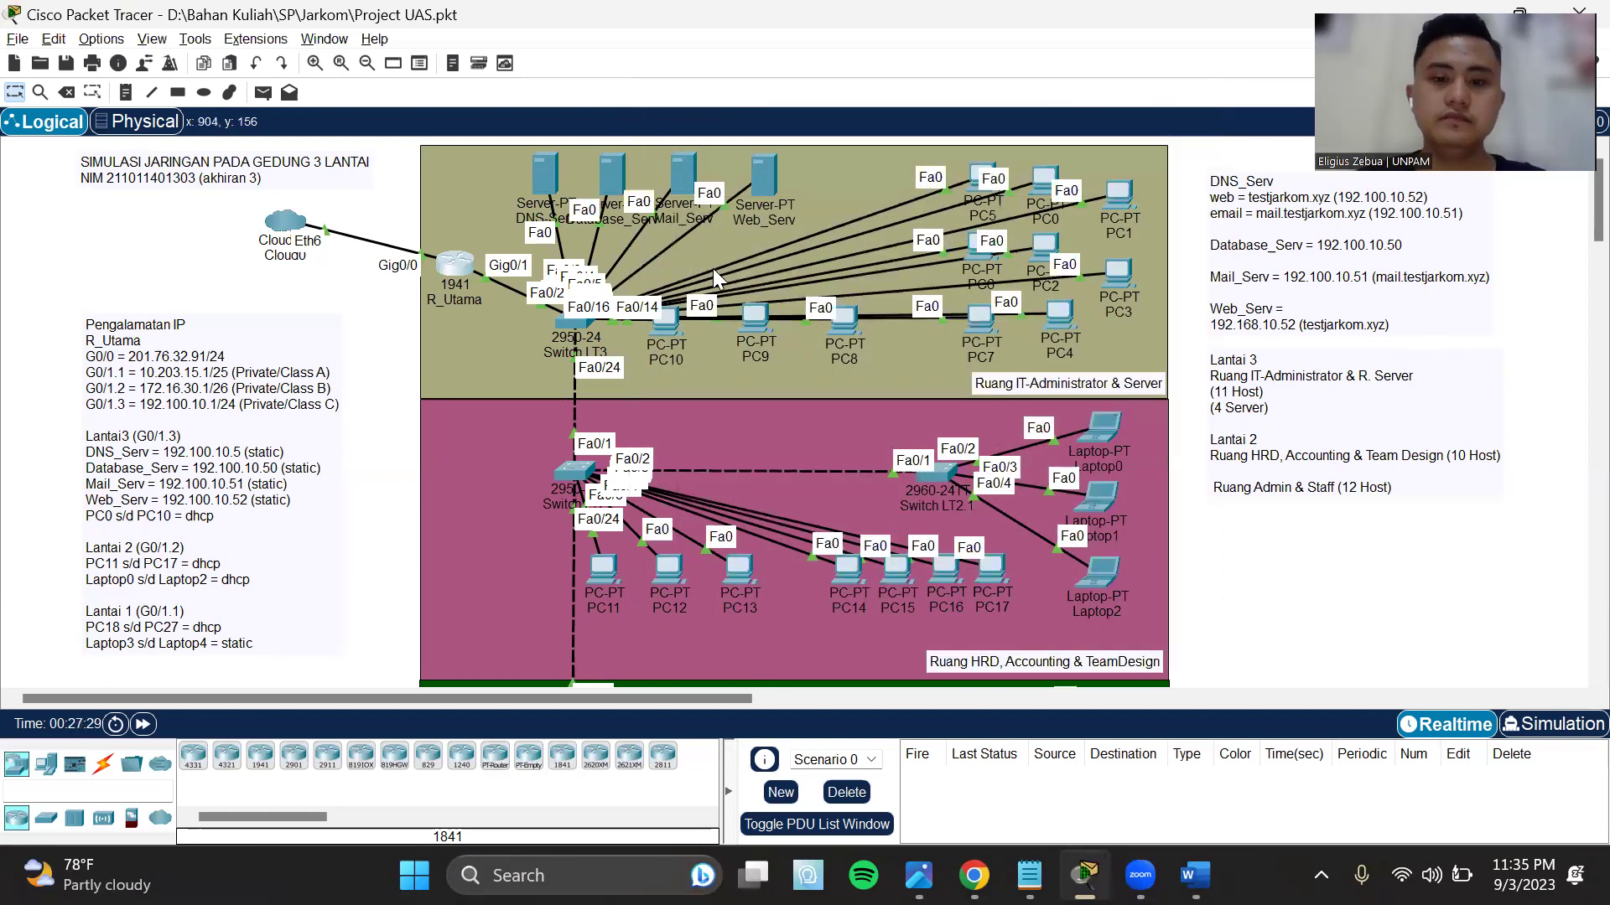
- Open Switch LT3's command line, enter privileged EXEC mode and list its VLANs with show vlan
{"action": "left_click", "coordinate": [562, 331]}
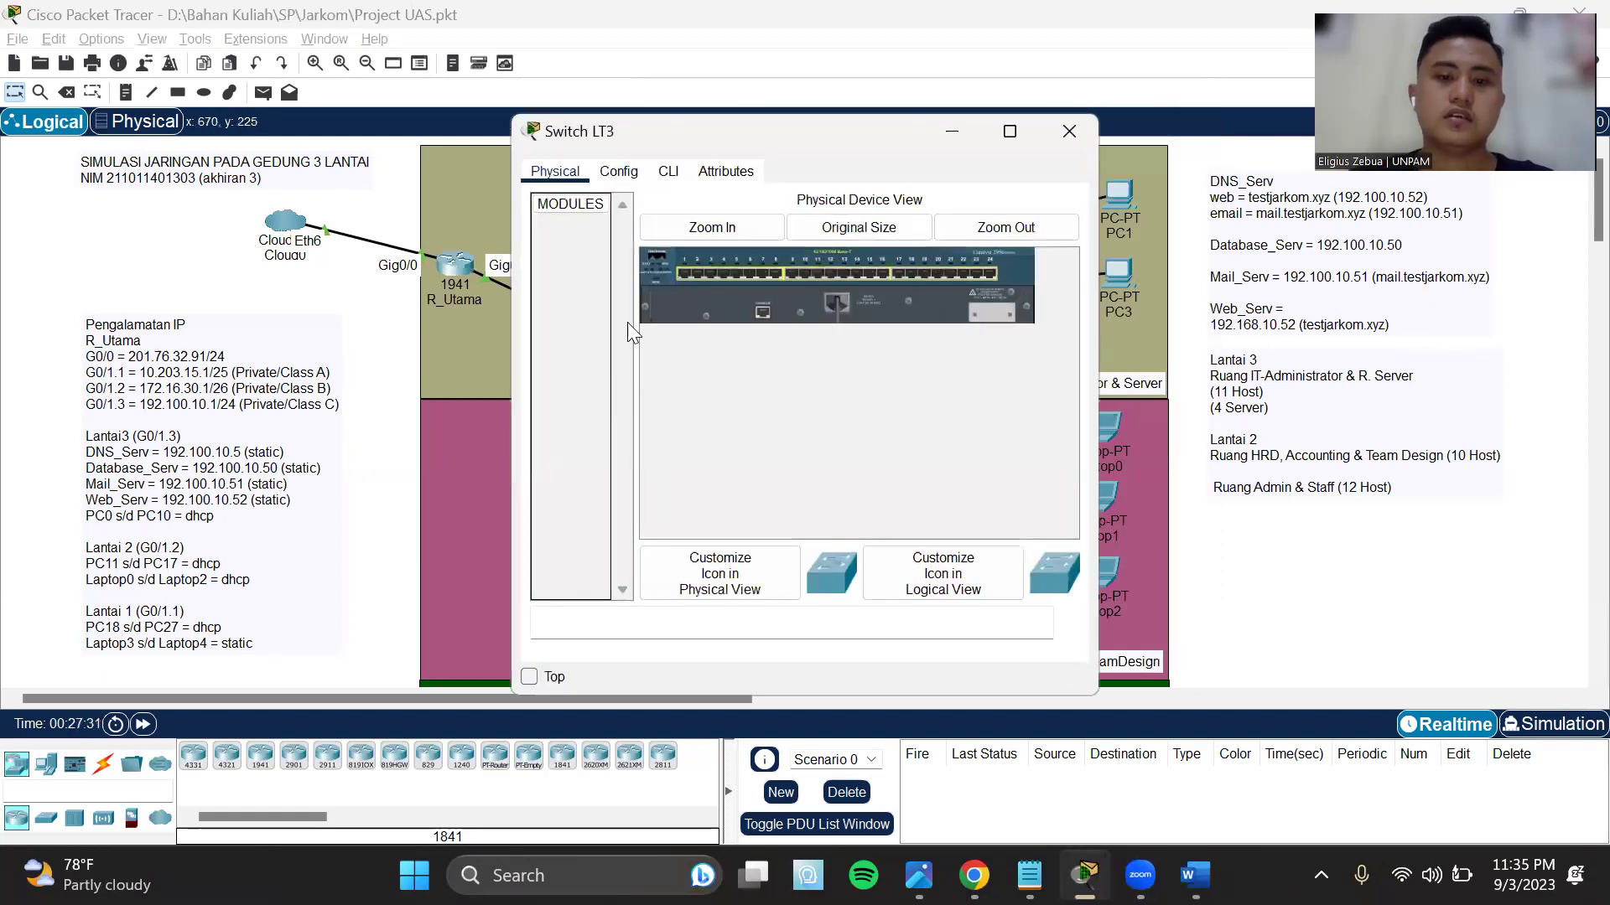
{"action": "left_click_drag", "start_coordinate": [802, 130], "coordinate": [1022, 122]}
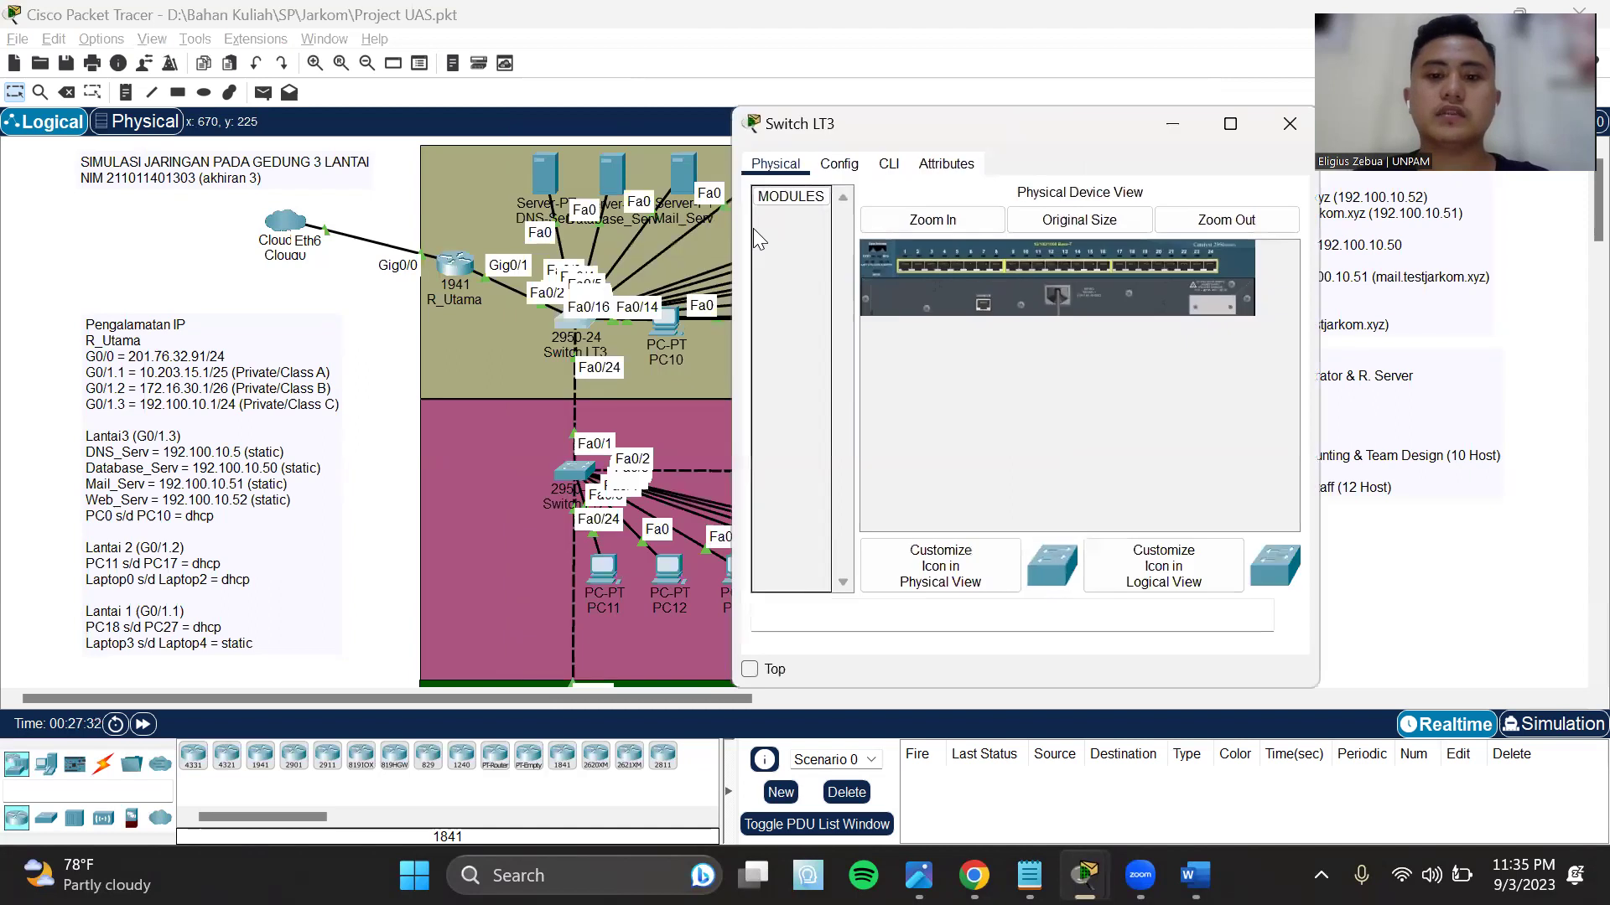
{"action": "left_click", "coordinate": [882, 165]}
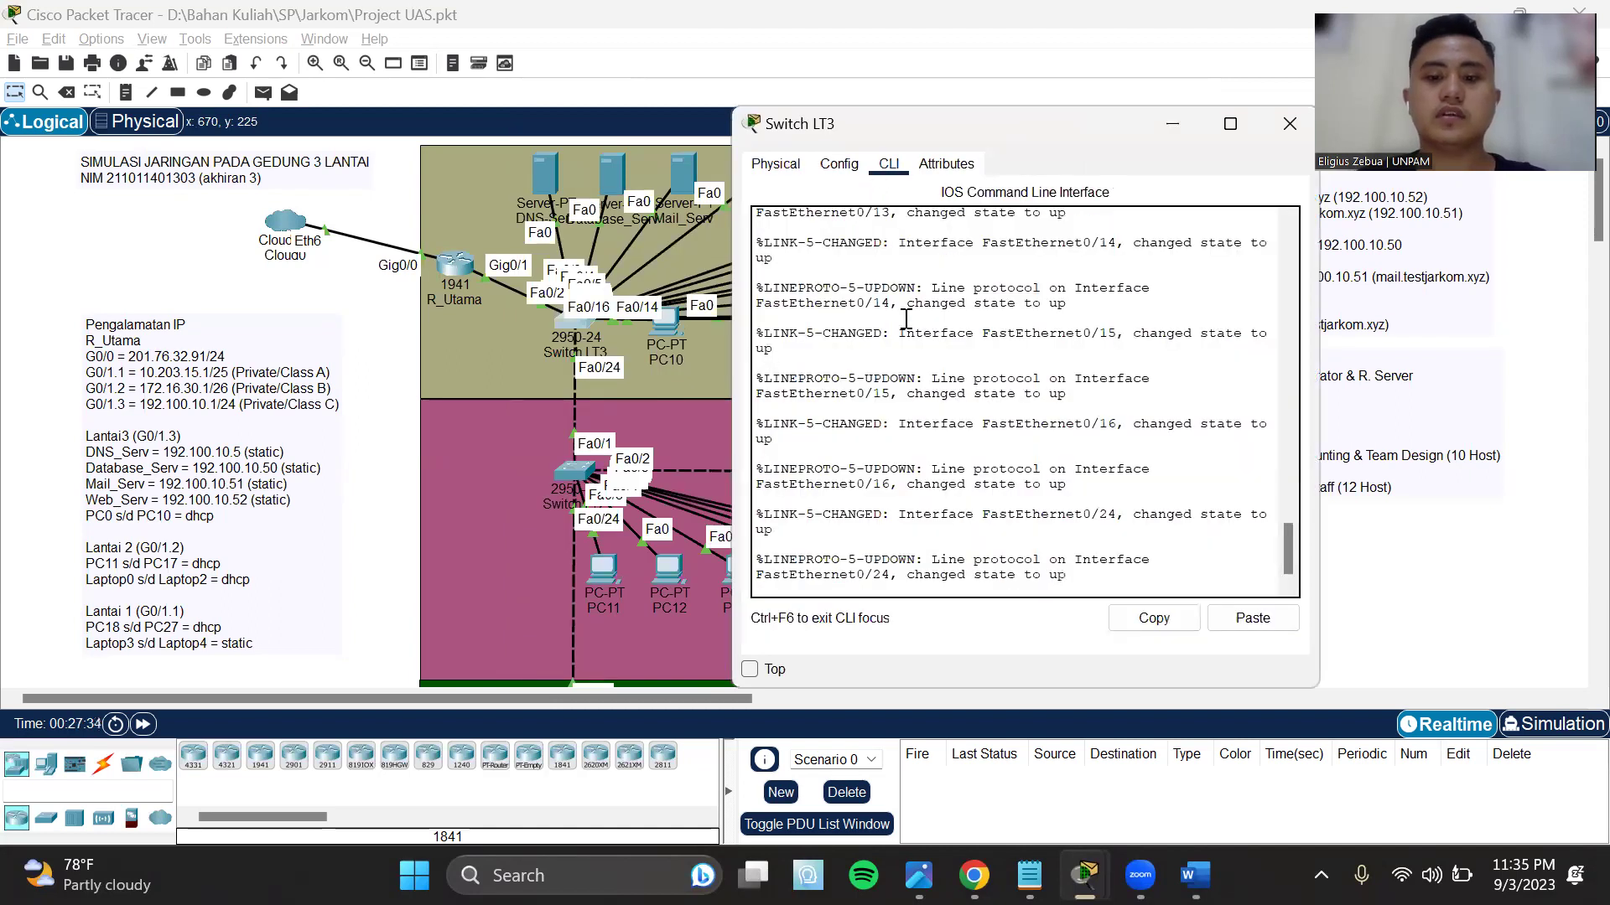
{"action": "key", "text": "Return"}
{"action": "key", "text": "Return"}
{"action": "key", "text": "Return"}
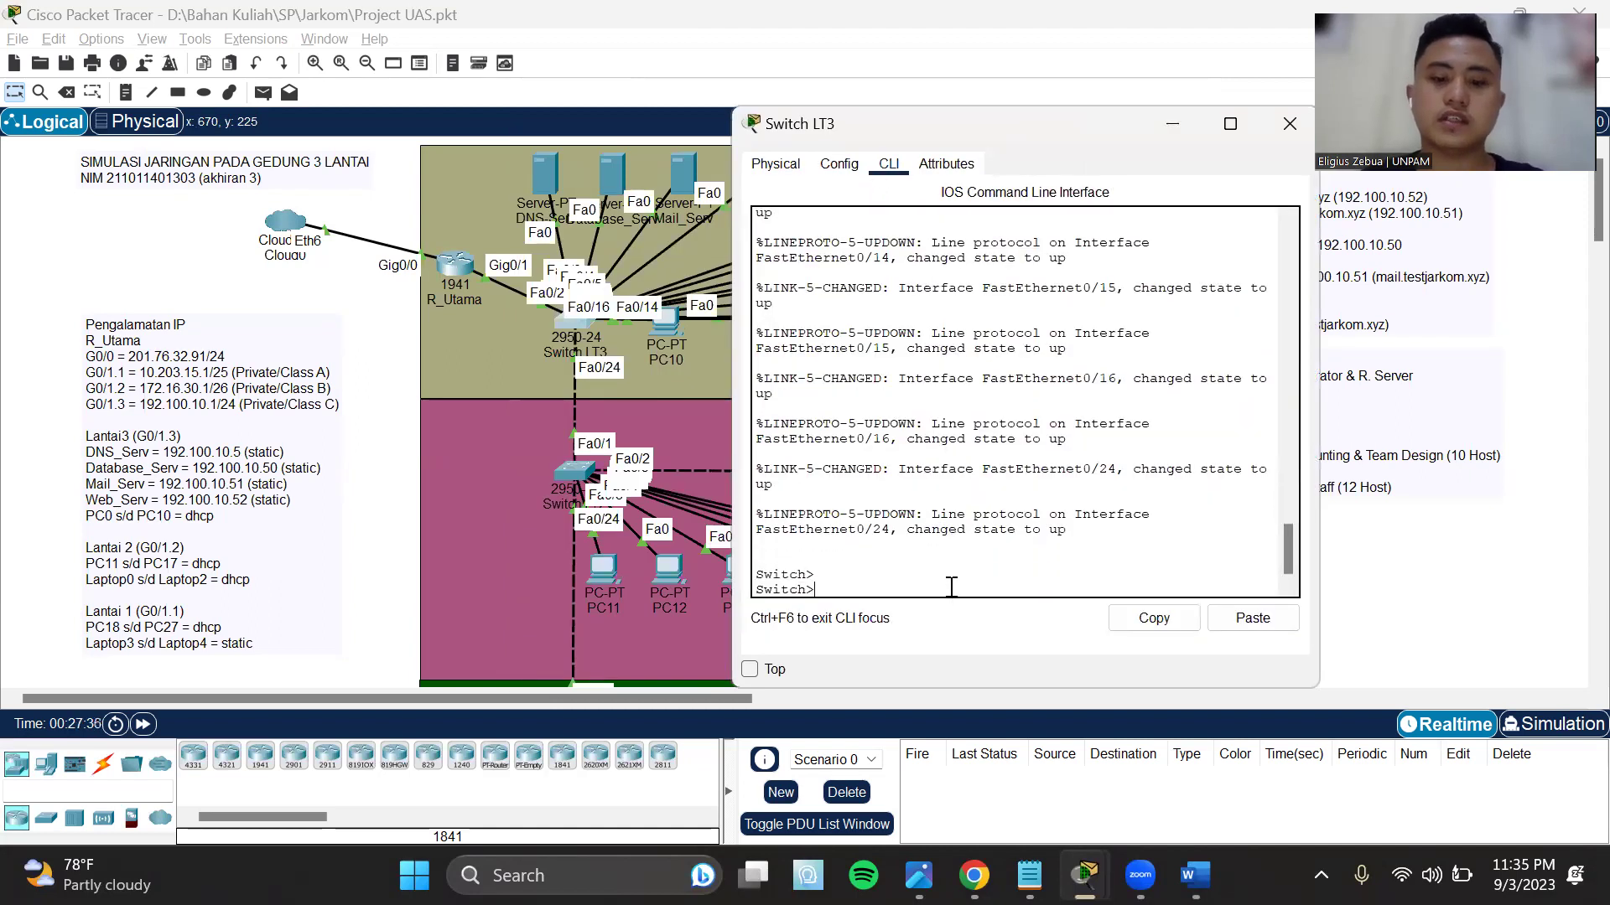
{"action": "type", "text": "en"}
{"action": "key", "text": "Return"}
{"action": "type", "text": "show vlan"}
{"action": "key", "text": "Return"}
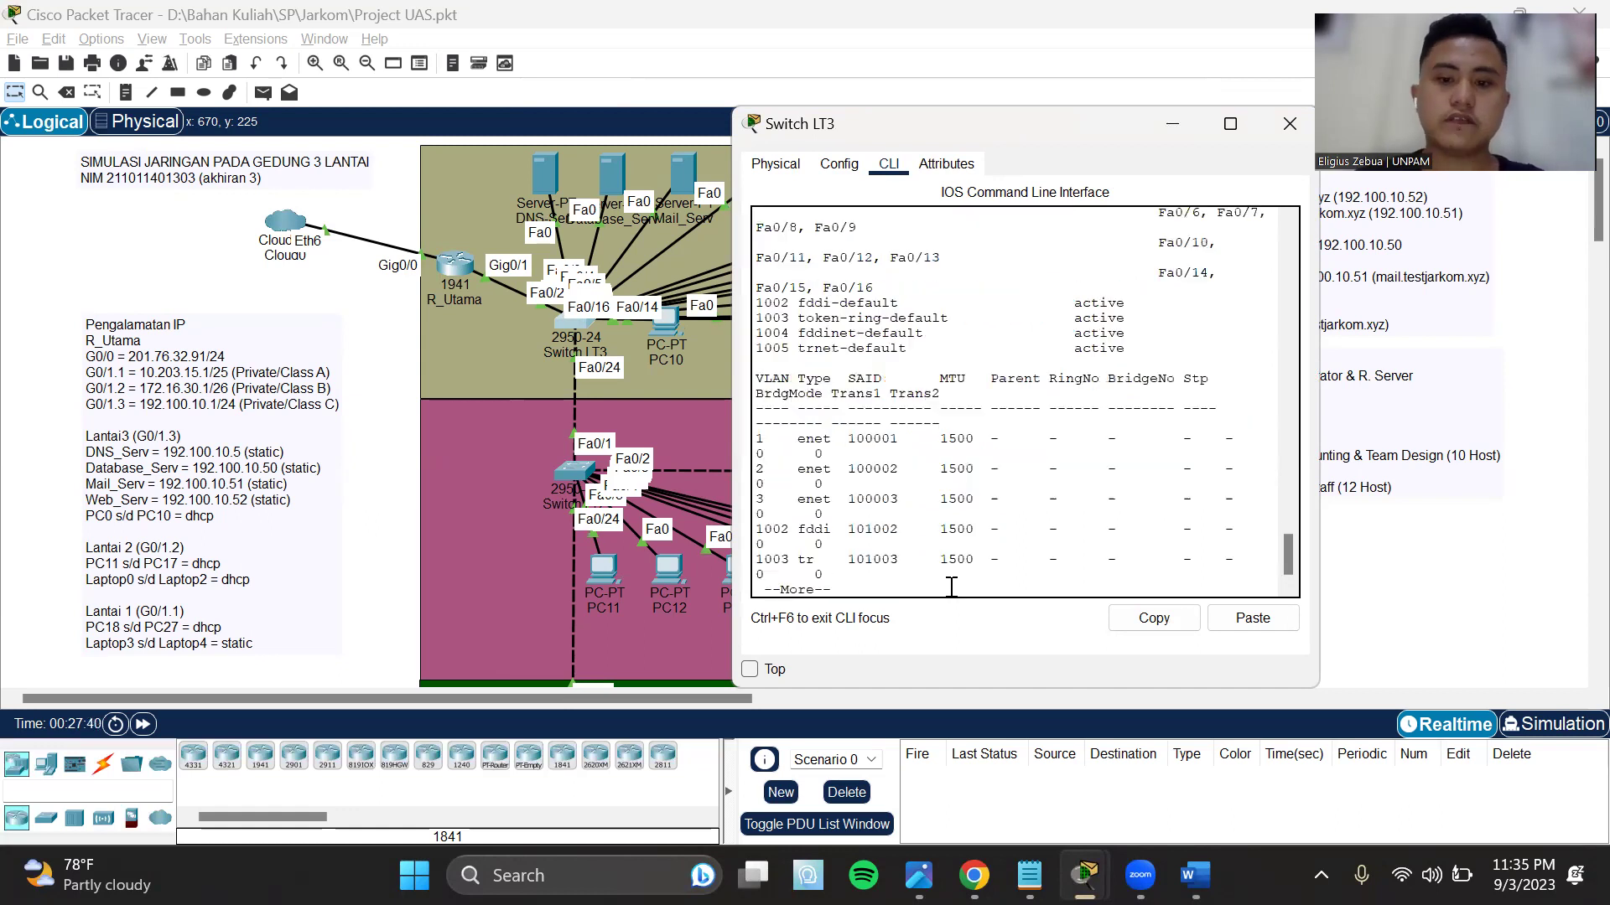
- Compare the VLAN port assignments of Switch LT3 with the topology's links, and close the switch window
{"action": "scroll", "coordinate": [937, 519], "scroll_direction": "up", "scroll_amount": 5}
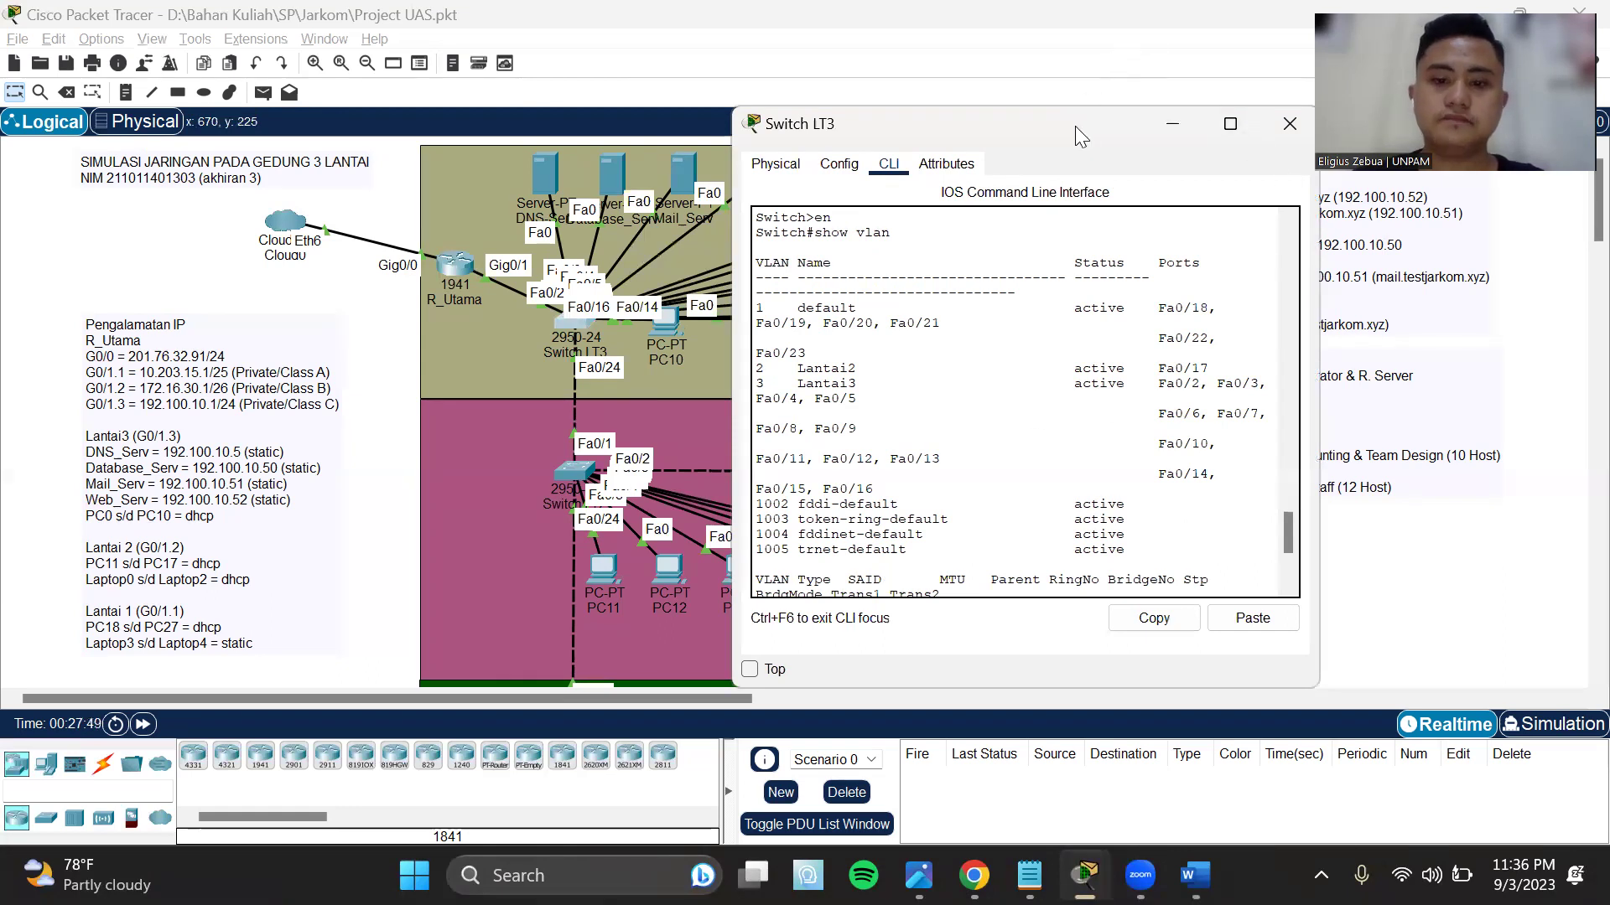
{"action": "left_click_drag", "start_coordinate": [1075, 128], "coordinate": [1046, 366]}
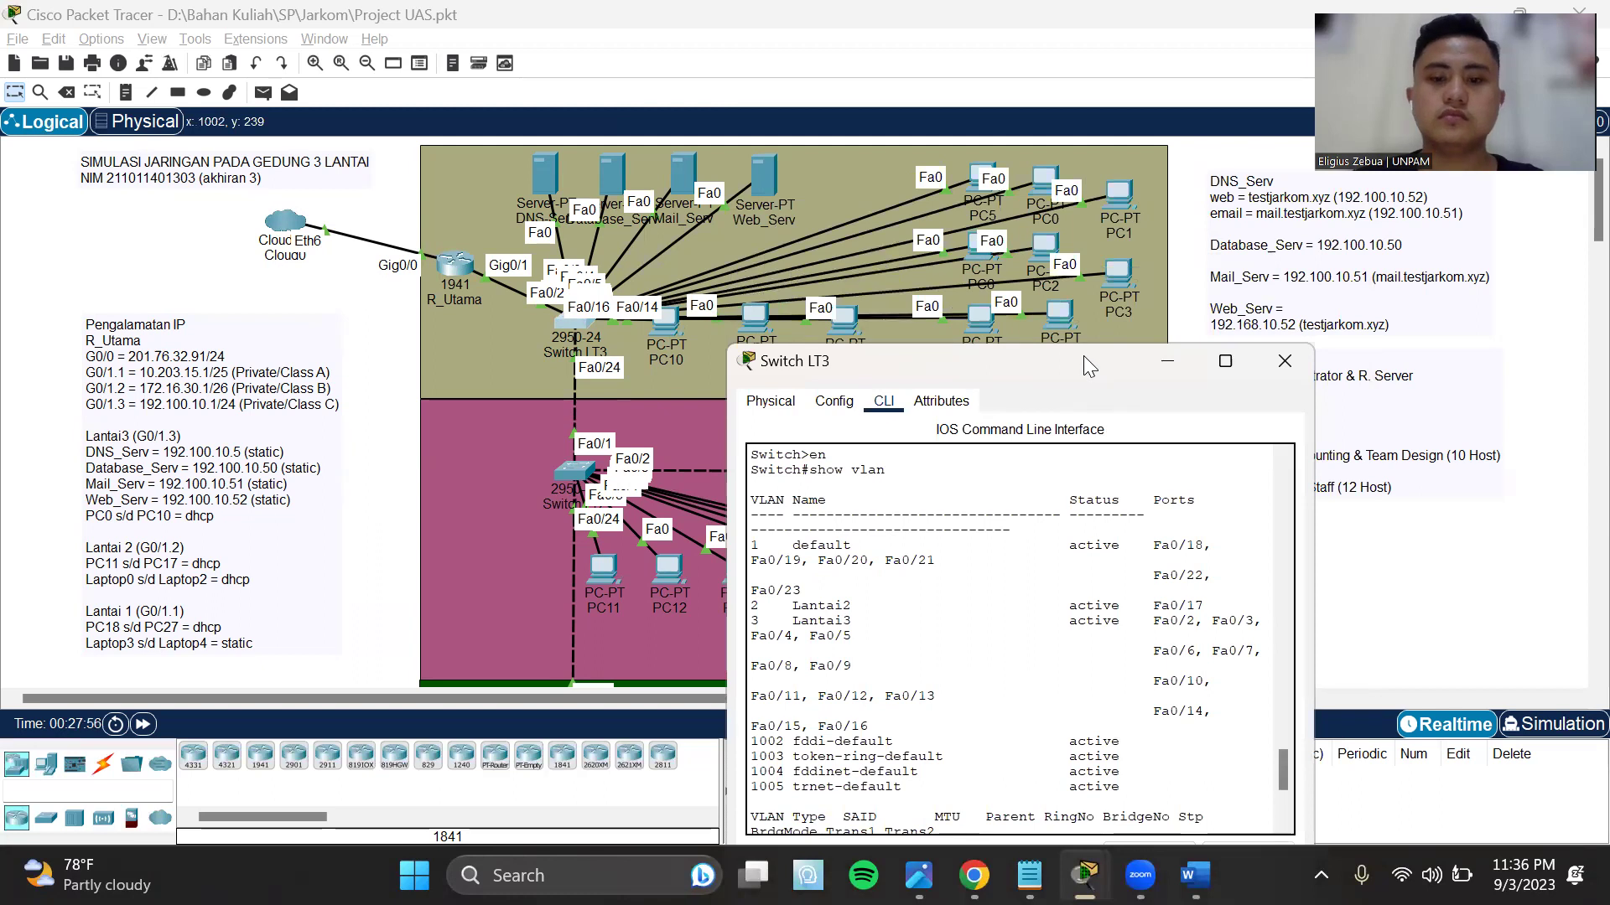
{"action": "left_click_drag", "start_coordinate": [1083, 357], "coordinate": [1071, 202]}
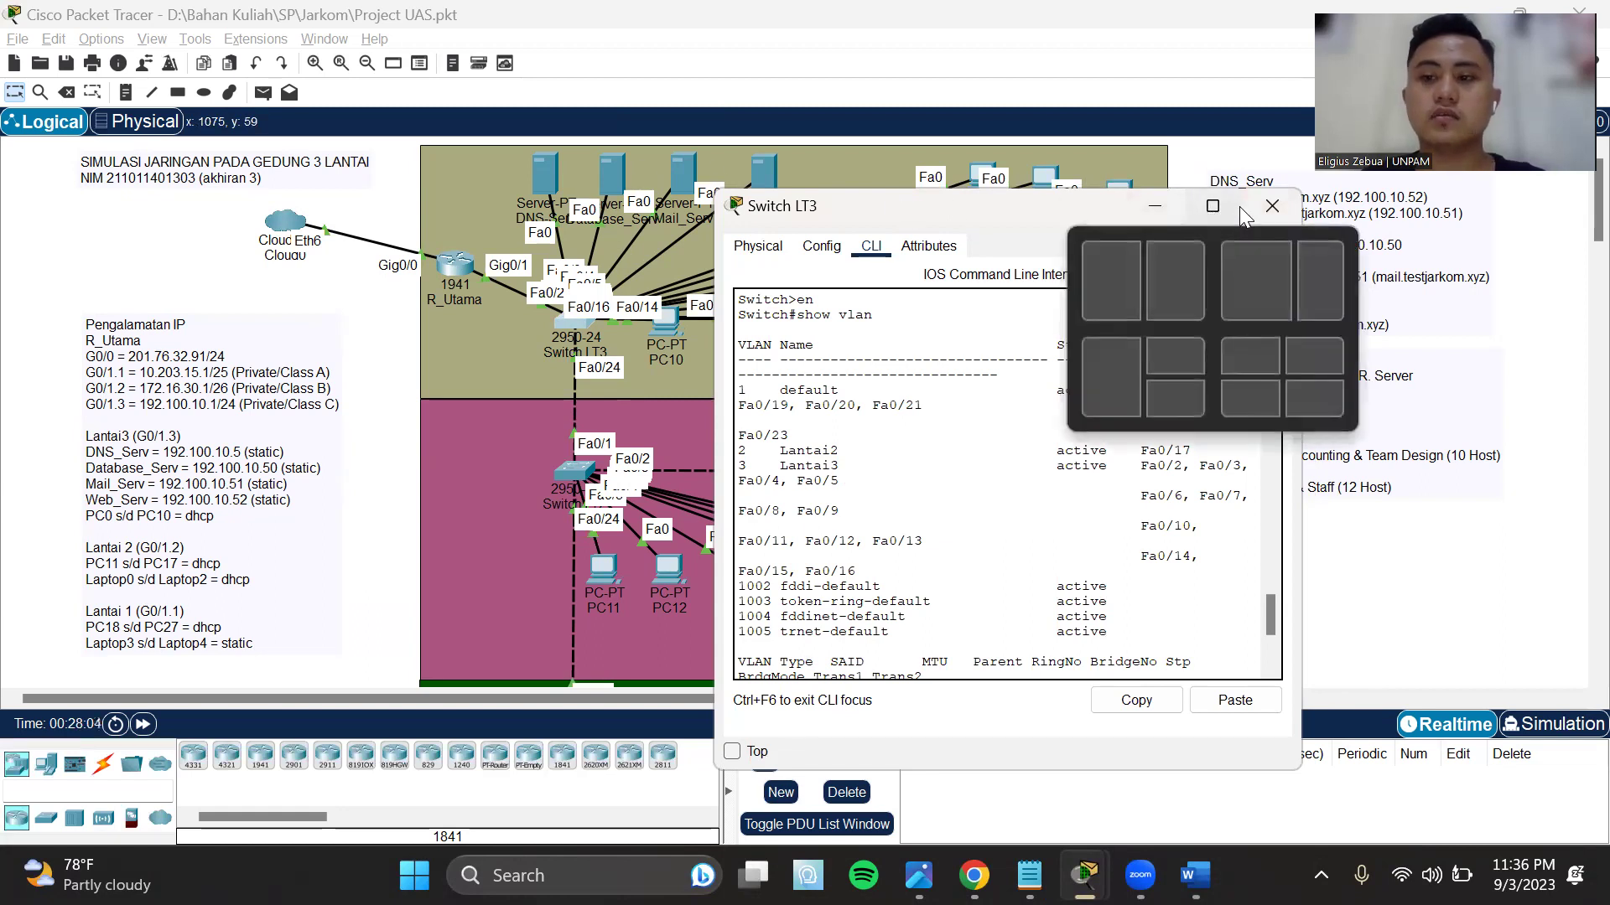
{"action": "left_click", "coordinate": [1273, 210]}
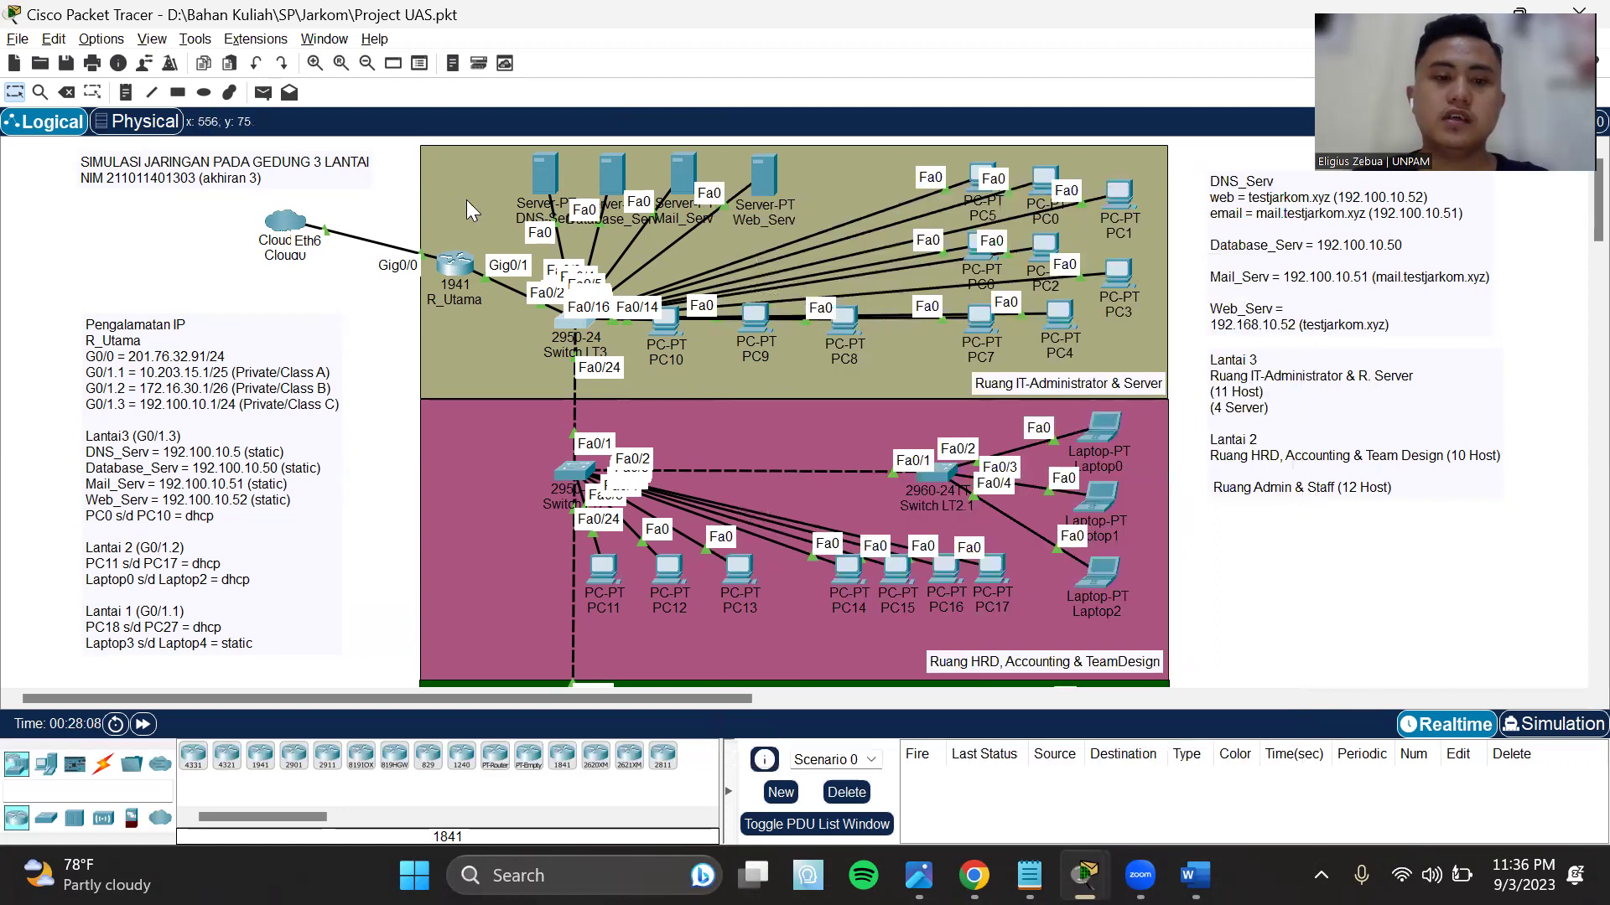
- Open R_Utama's command line and list the router's DHCP pools with show ip dhcp pool
{"action": "left_click", "coordinate": [455, 263]}
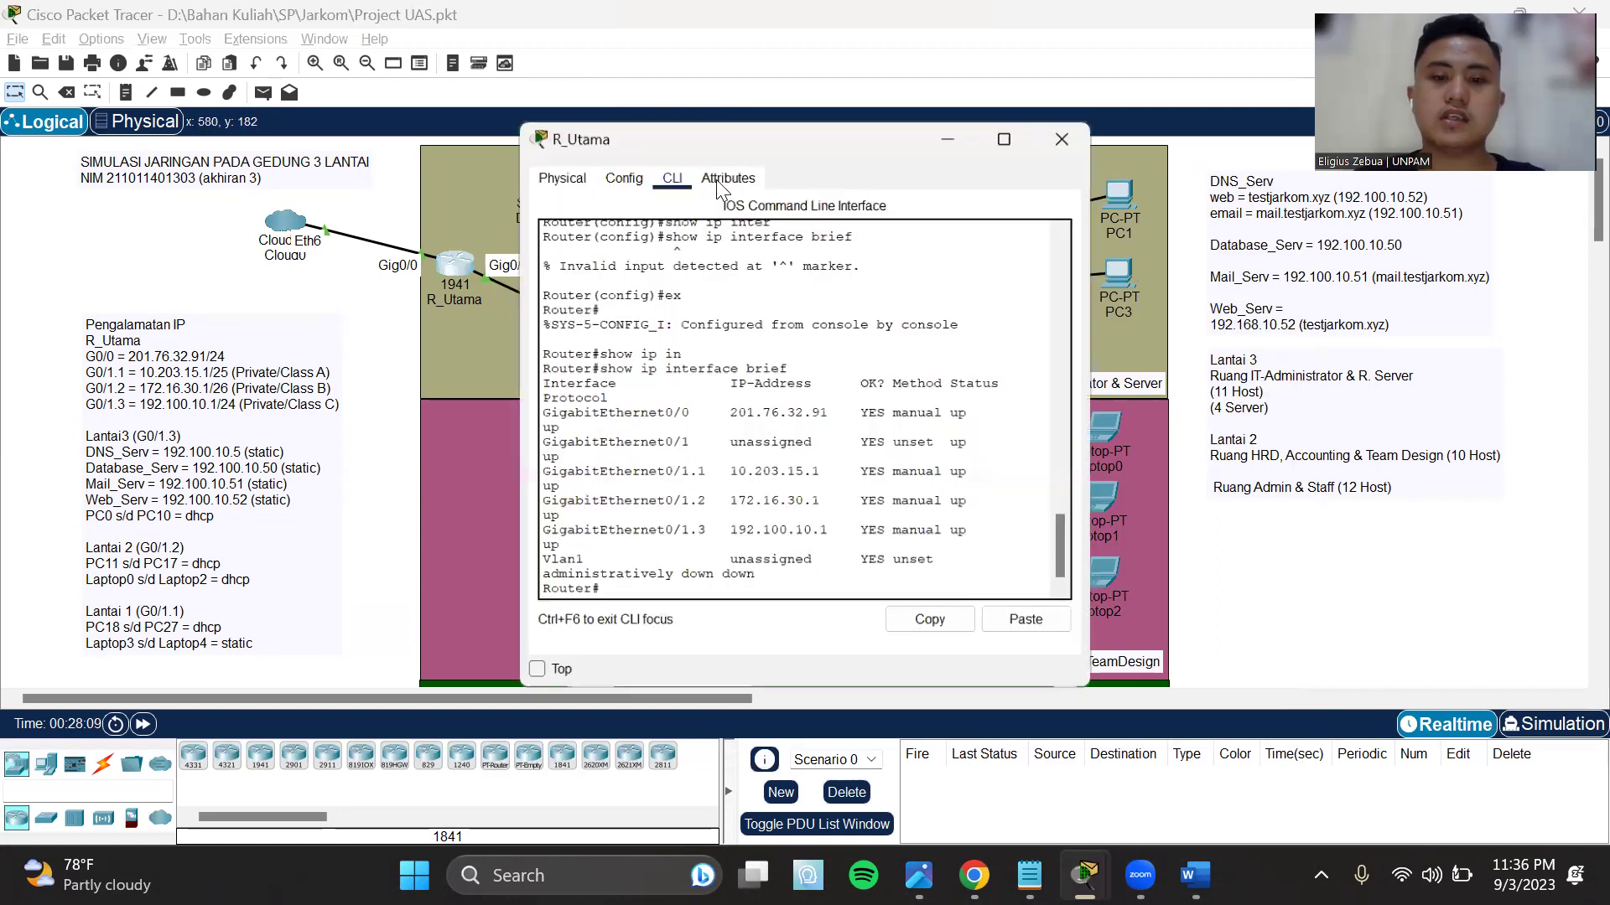
{"action": "left_click_drag", "start_coordinate": [776, 127], "coordinate": [820, 97]}
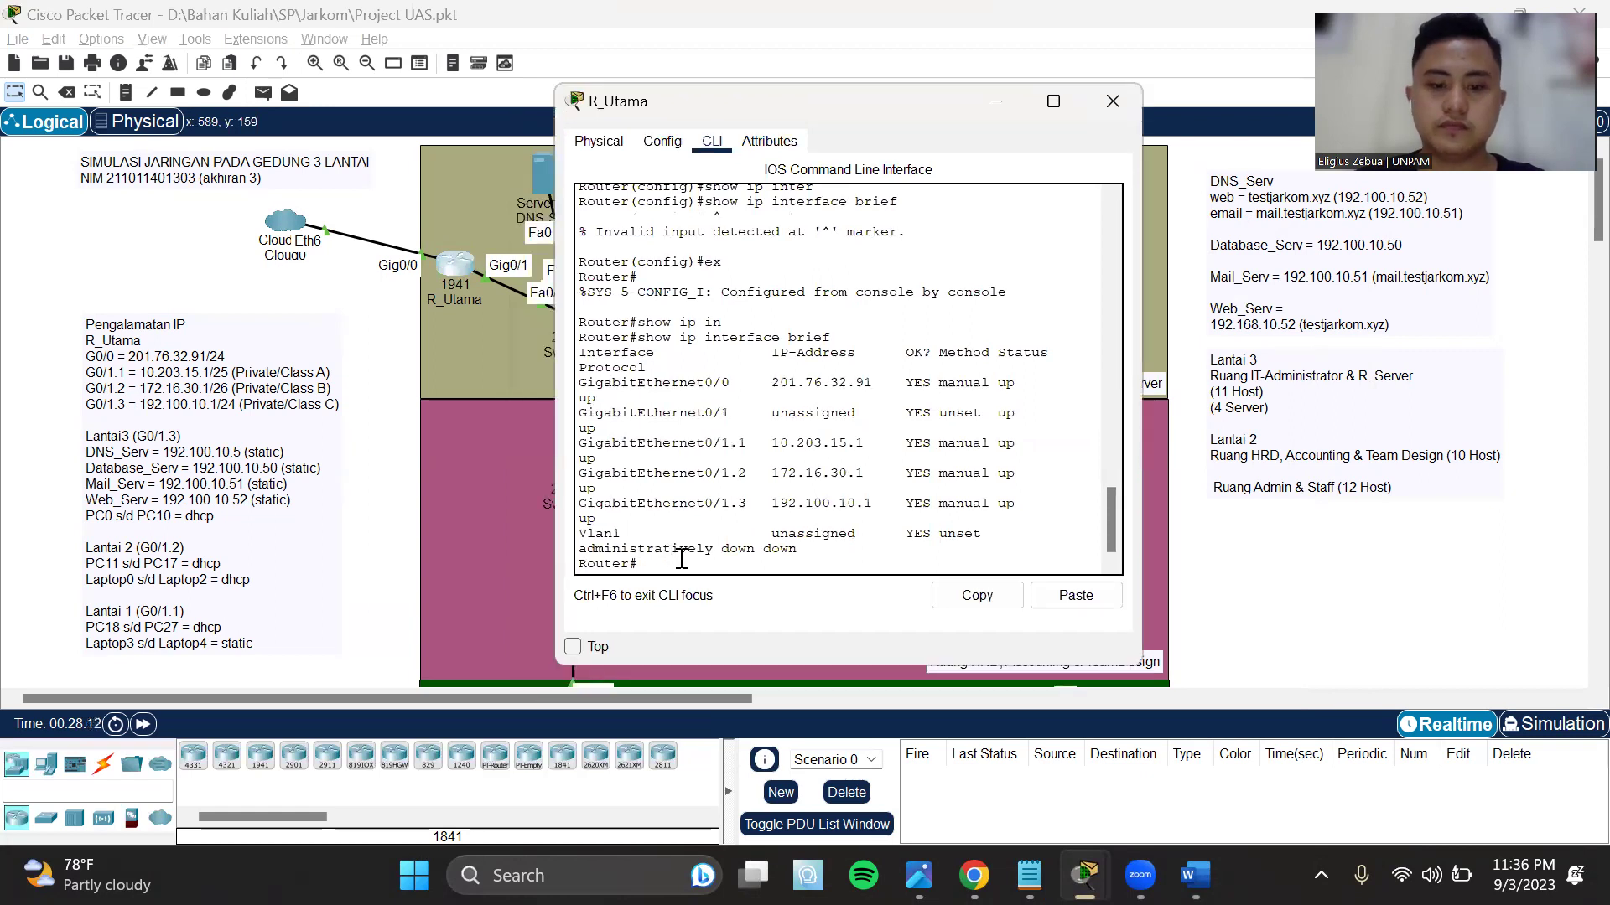
{"action": "key", "text": "Return"}
{"action": "key", "text": "Return"}
{"action": "key", "text": "Return"}
{"action": "key", "text": "Return"}
{"action": "key", "text": "Return"}
{"action": "key", "text": "Return"}
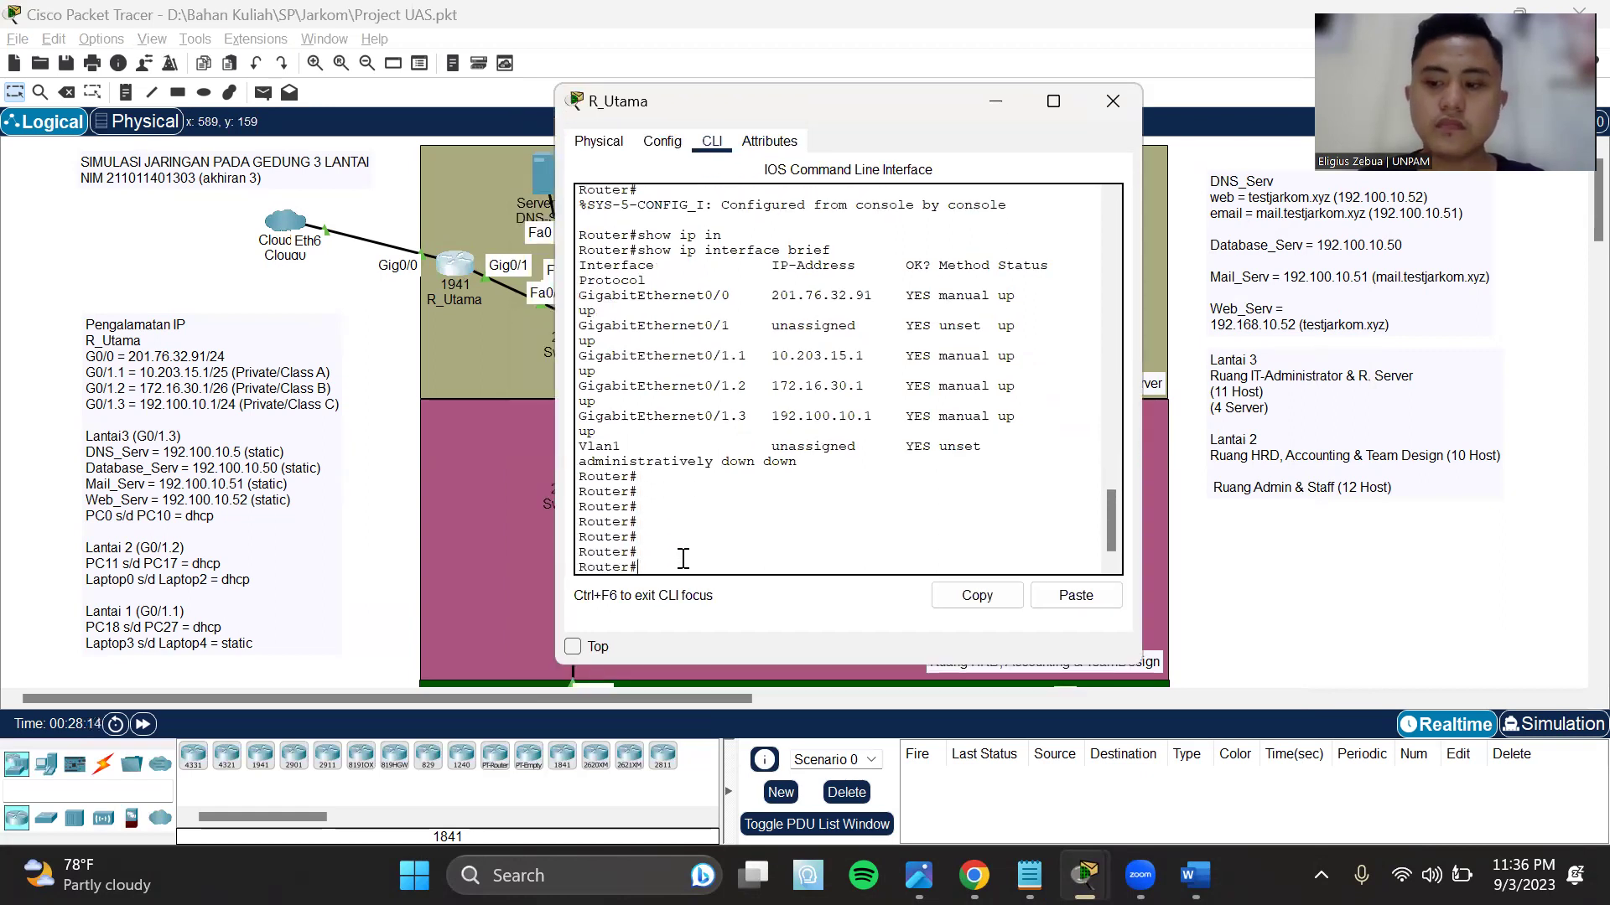
{"action": "type", "text": "show "}
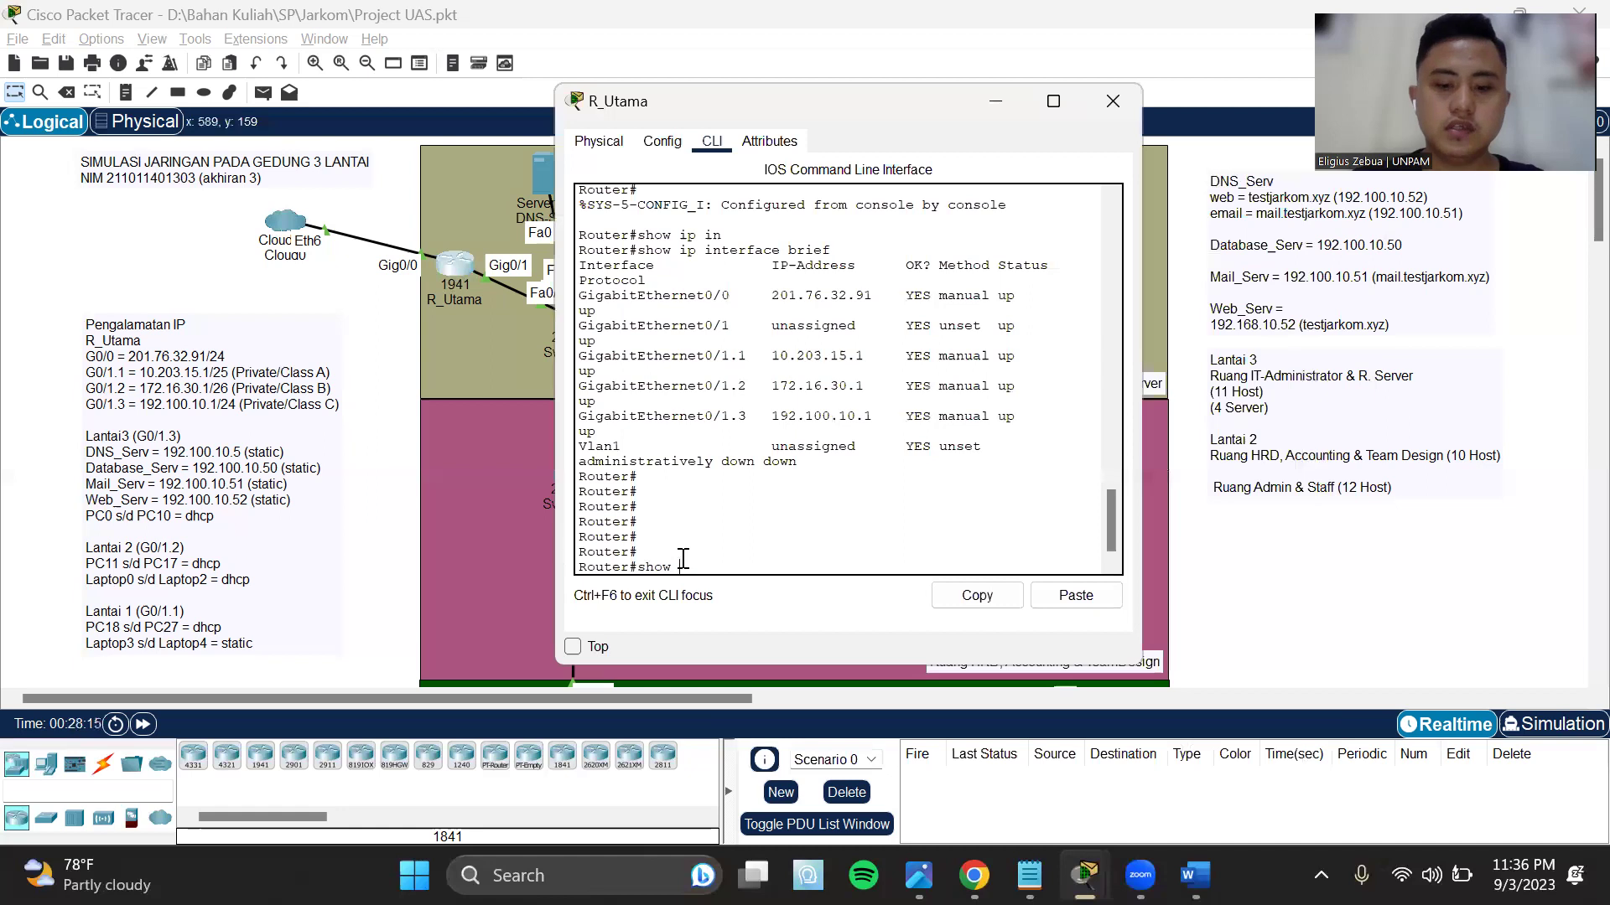
{"action": "type", "text": "ip dhcp pool"}
{"action": "key", "text": "Return"}
- Review the show ip dhcp pool output on R_Utama, covering Pool 3, Pool 2 and Pool 1
{"action": "scroll", "coordinate": [707, 453], "scroll_direction": "up", "scroll_amount": 8}
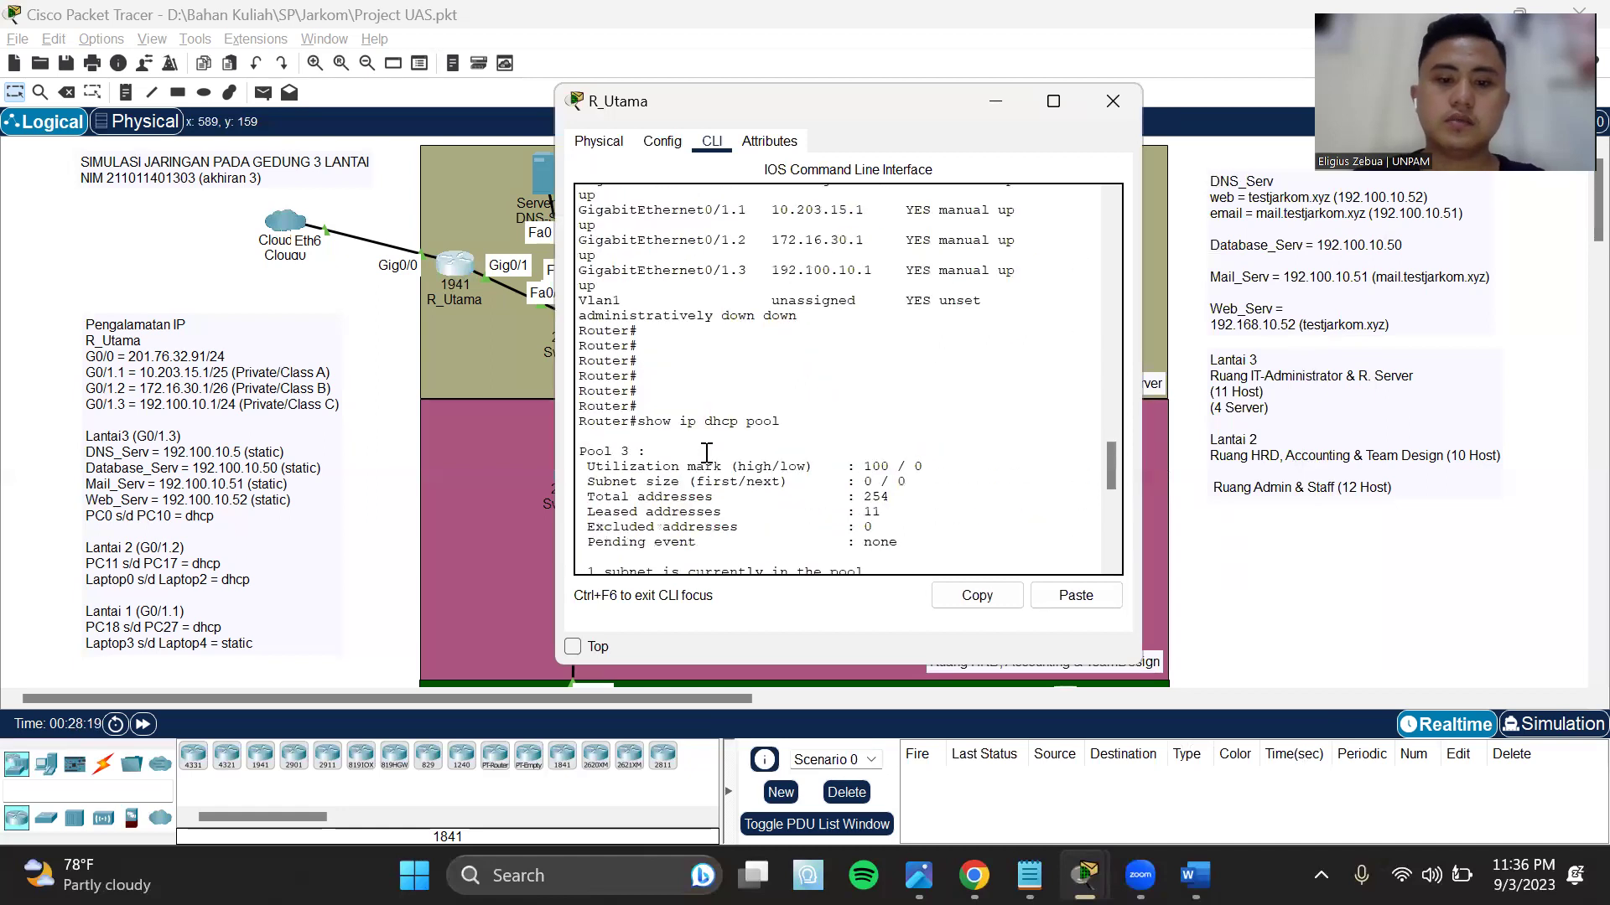
{"action": "scroll", "coordinate": [709, 451], "scroll_direction": "down", "scroll_amount": 2}
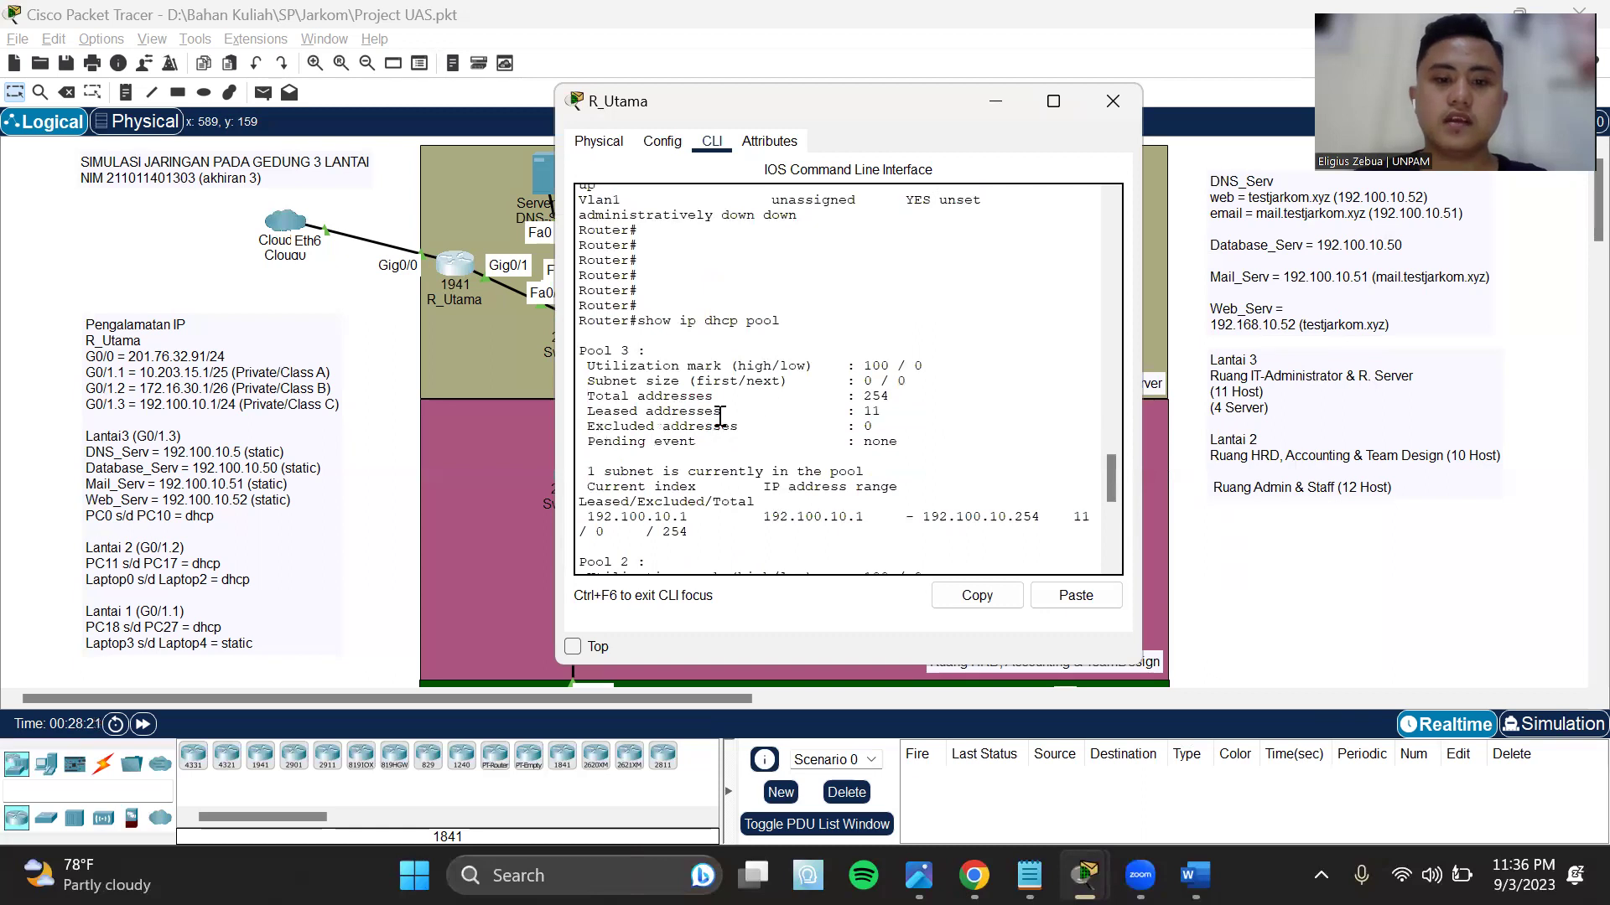
{"action": "scroll", "coordinate": [720, 415], "scroll_direction": "down", "scroll_amount": 9}
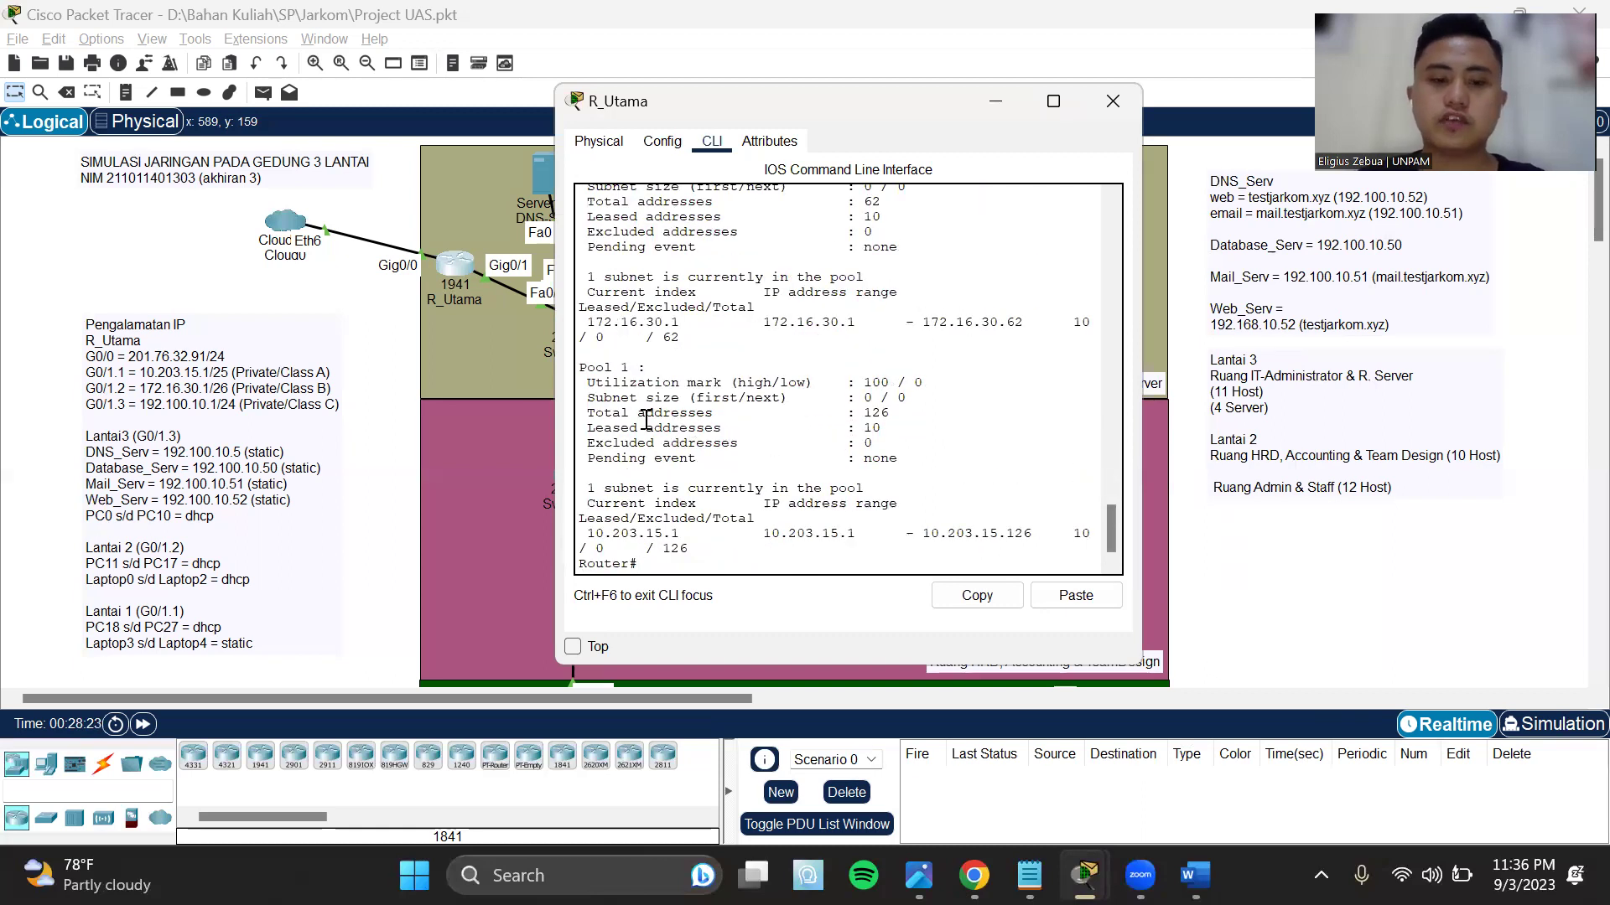
{"action": "scroll", "coordinate": [728, 415], "scroll_direction": "up", "scroll_amount": 2}
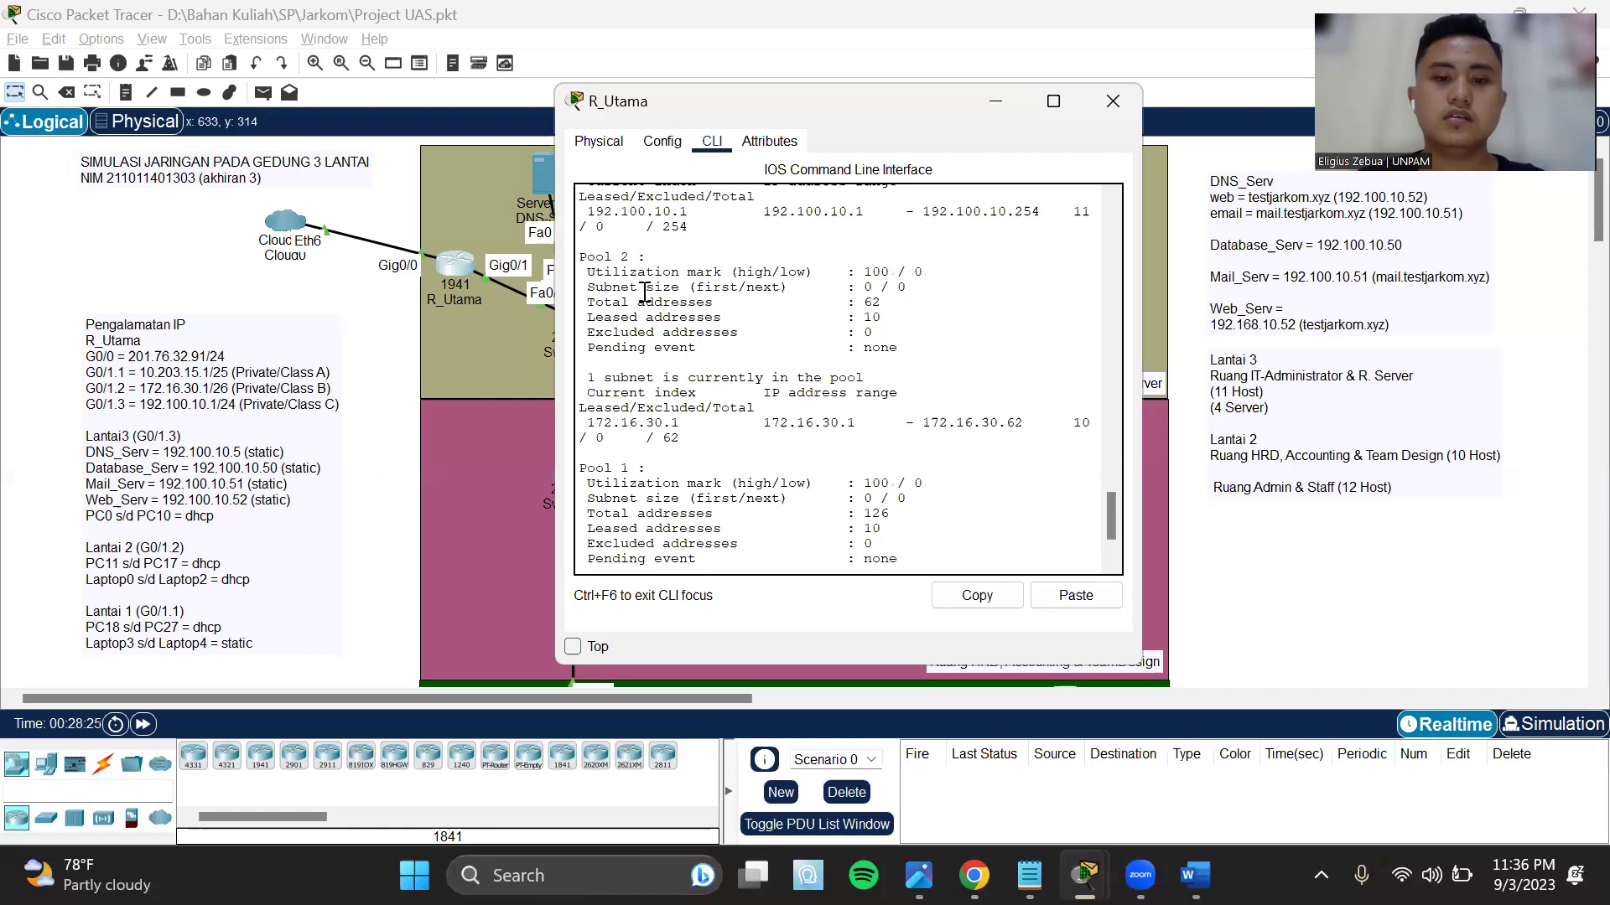
{"action": "left_click_drag", "start_coordinate": [587, 257], "coordinate": [622, 272]}
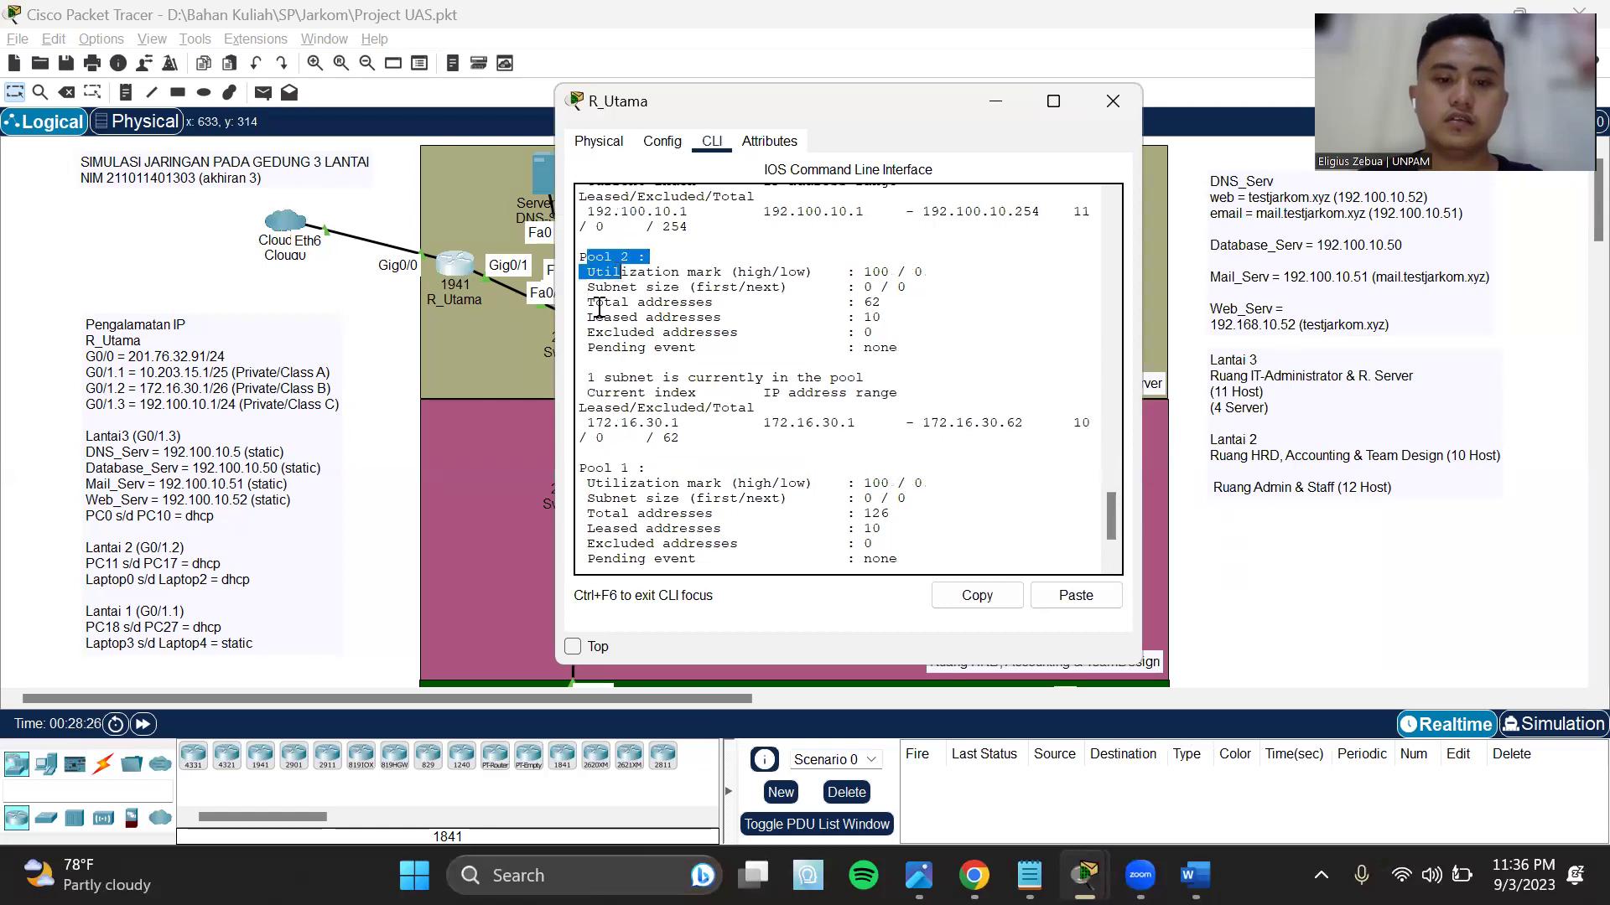
{"action": "left_click", "coordinate": [594, 460]}
{"action": "scroll", "coordinate": [578, 336], "scroll_direction": "up", "scroll_amount": 4}
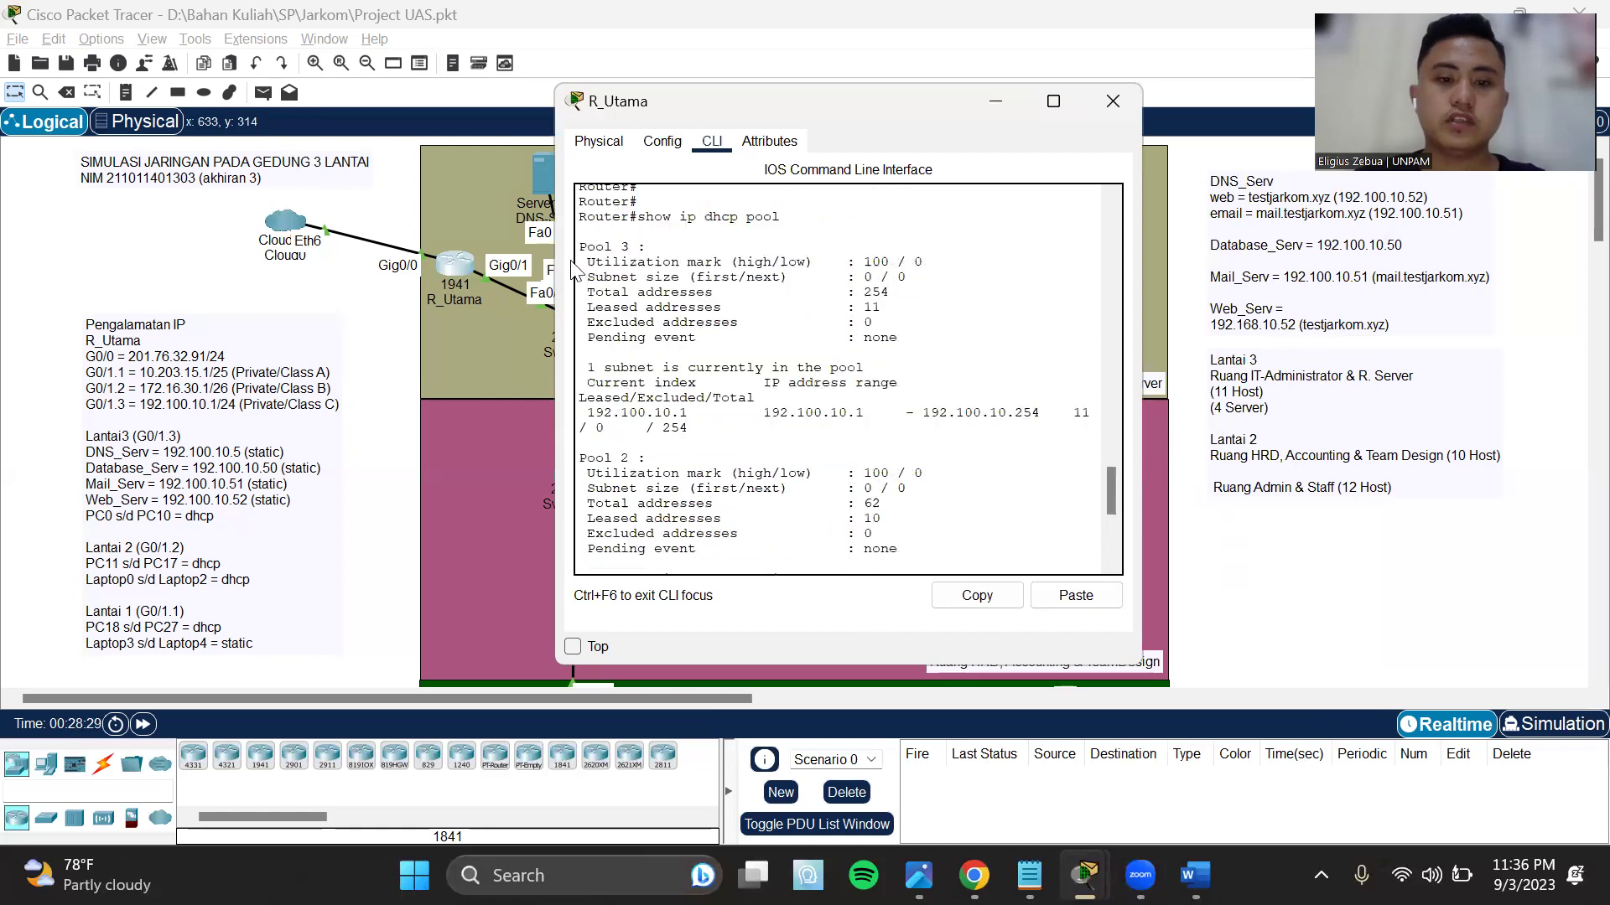
{"action": "left_click_drag", "start_coordinate": [595, 246], "coordinate": [651, 249]}
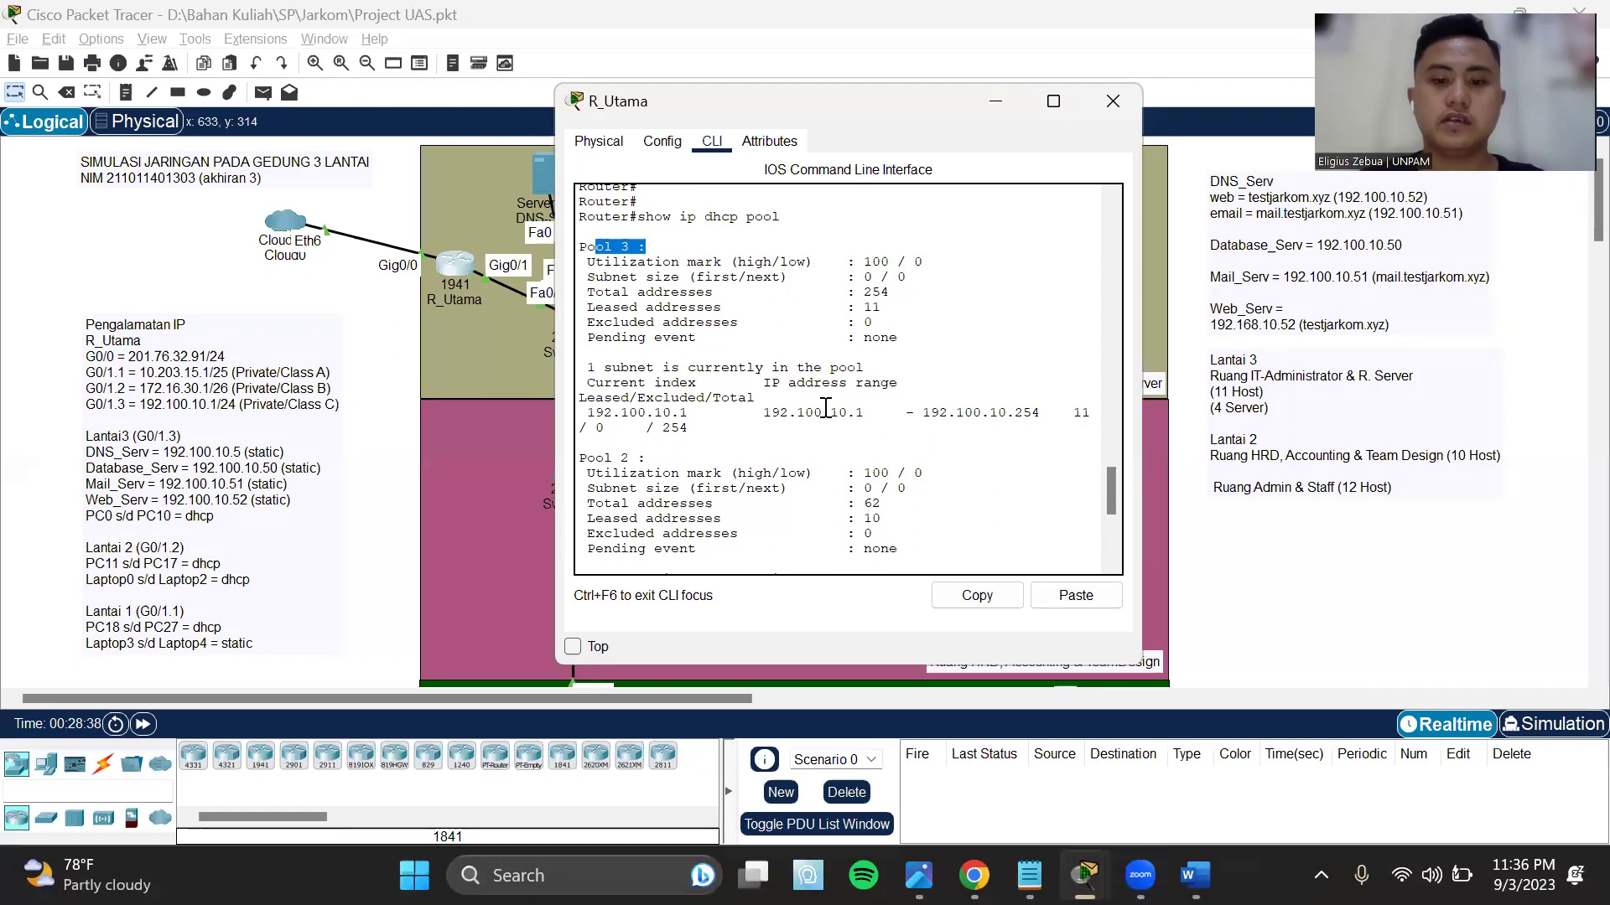
{"action": "scroll", "coordinate": [826, 409], "scroll_direction": "down", "scroll_amount": 6}
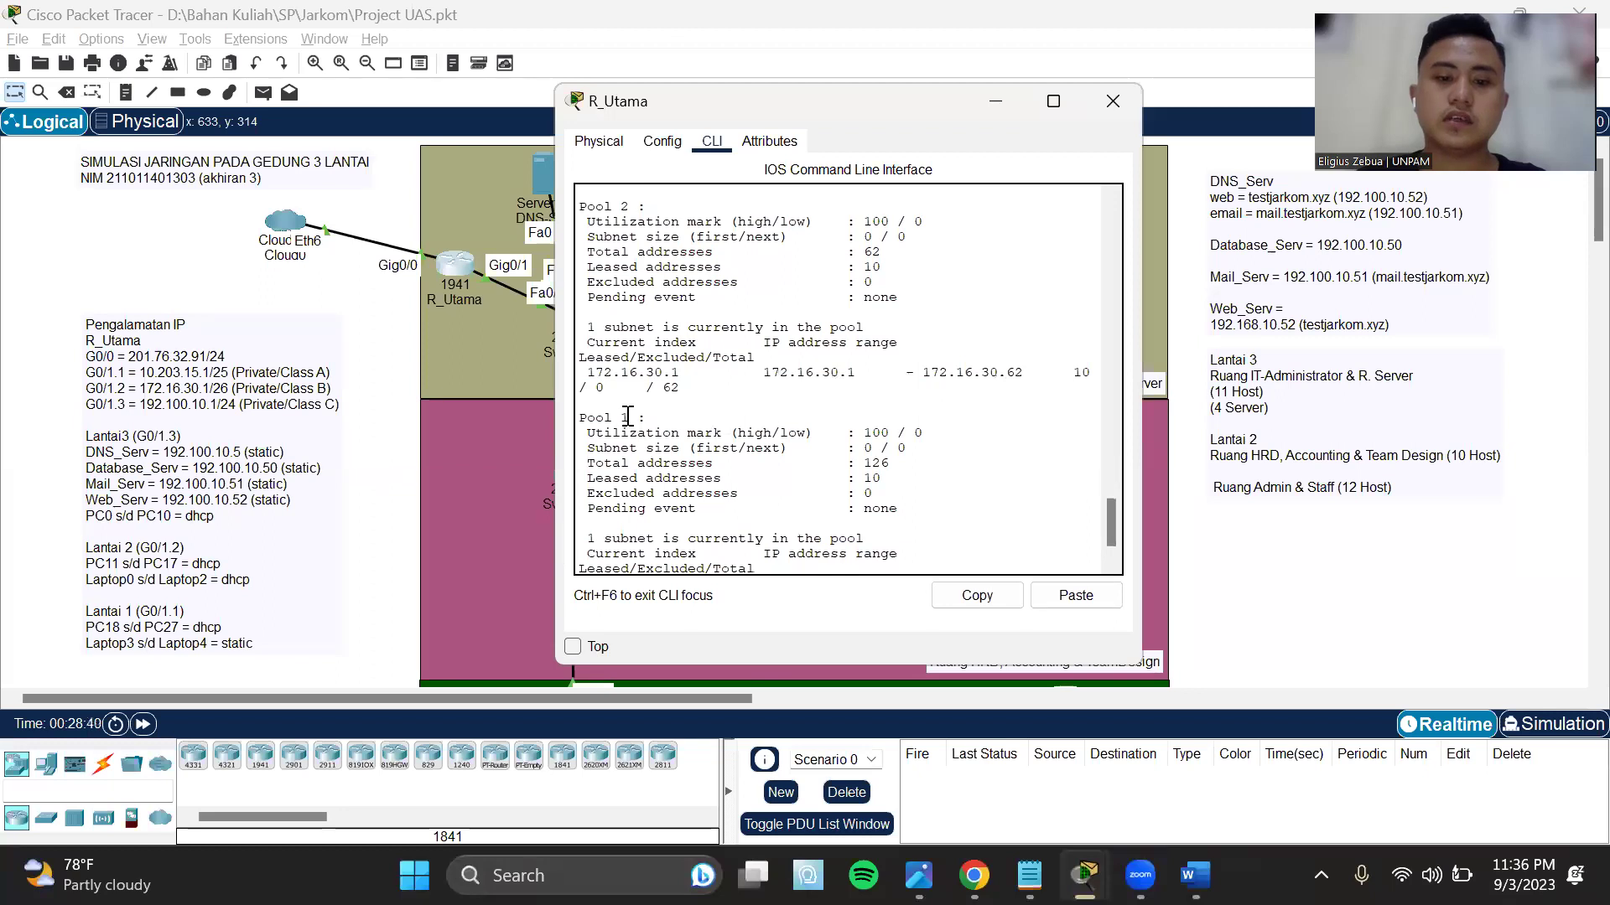
{"action": "scroll", "coordinate": [630, 415], "scroll_direction": "down", "scroll_amount": 1}
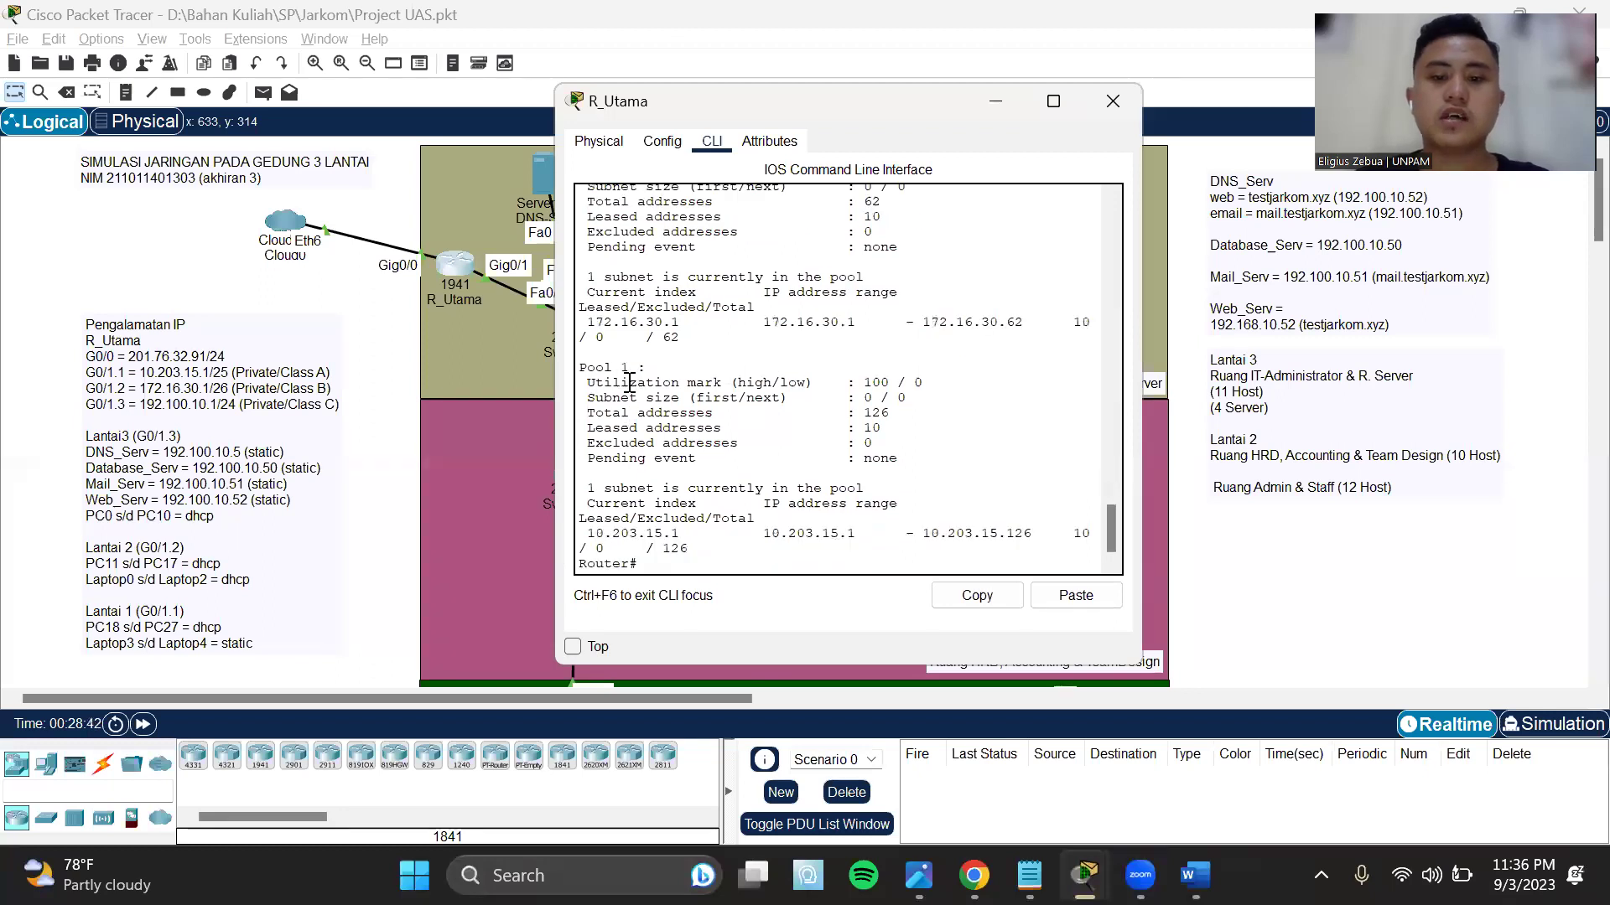
- Examine Pool 1's current index and IP address range in R_Utama's DHCP pool output
{"action": "mouse_move", "coordinate": [589, 369]}
{"action": "left_mouse_down"}
{"action": "mouse_move", "coordinate": [647, 369]}
{"action": "mouse_move", "coordinate": [579, 370]}
{"action": "left_mouse_up"}
{"action": "left_click", "coordinate": [662, 425]}
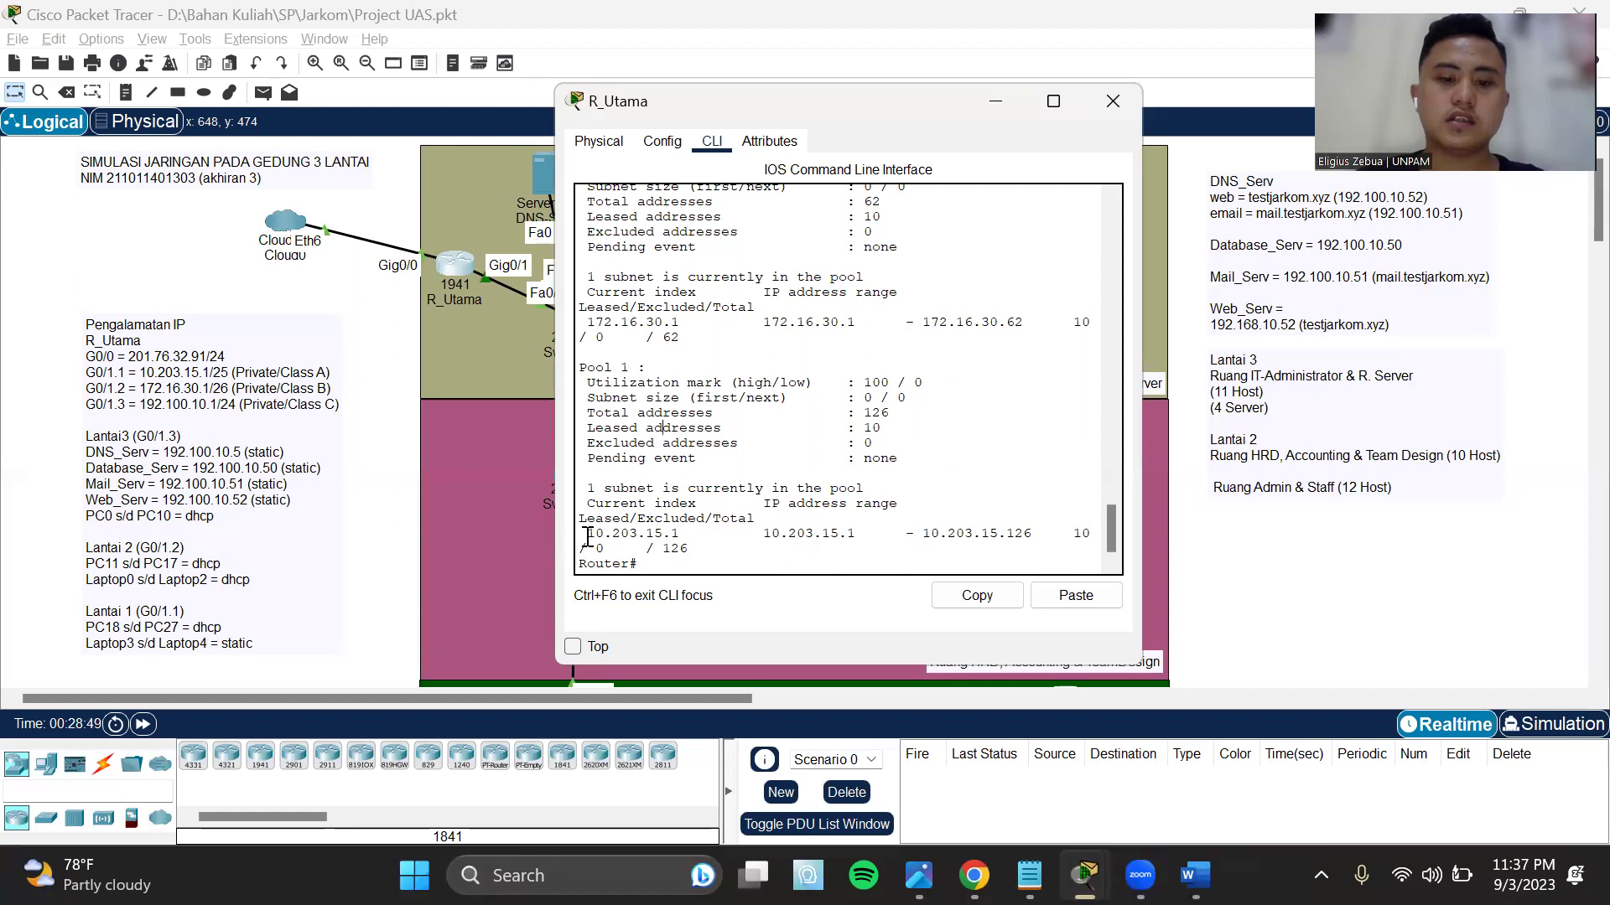
{"action": "left_click_drag", "start_coordinate": [587, 534], "coordinate": [680, 531]}
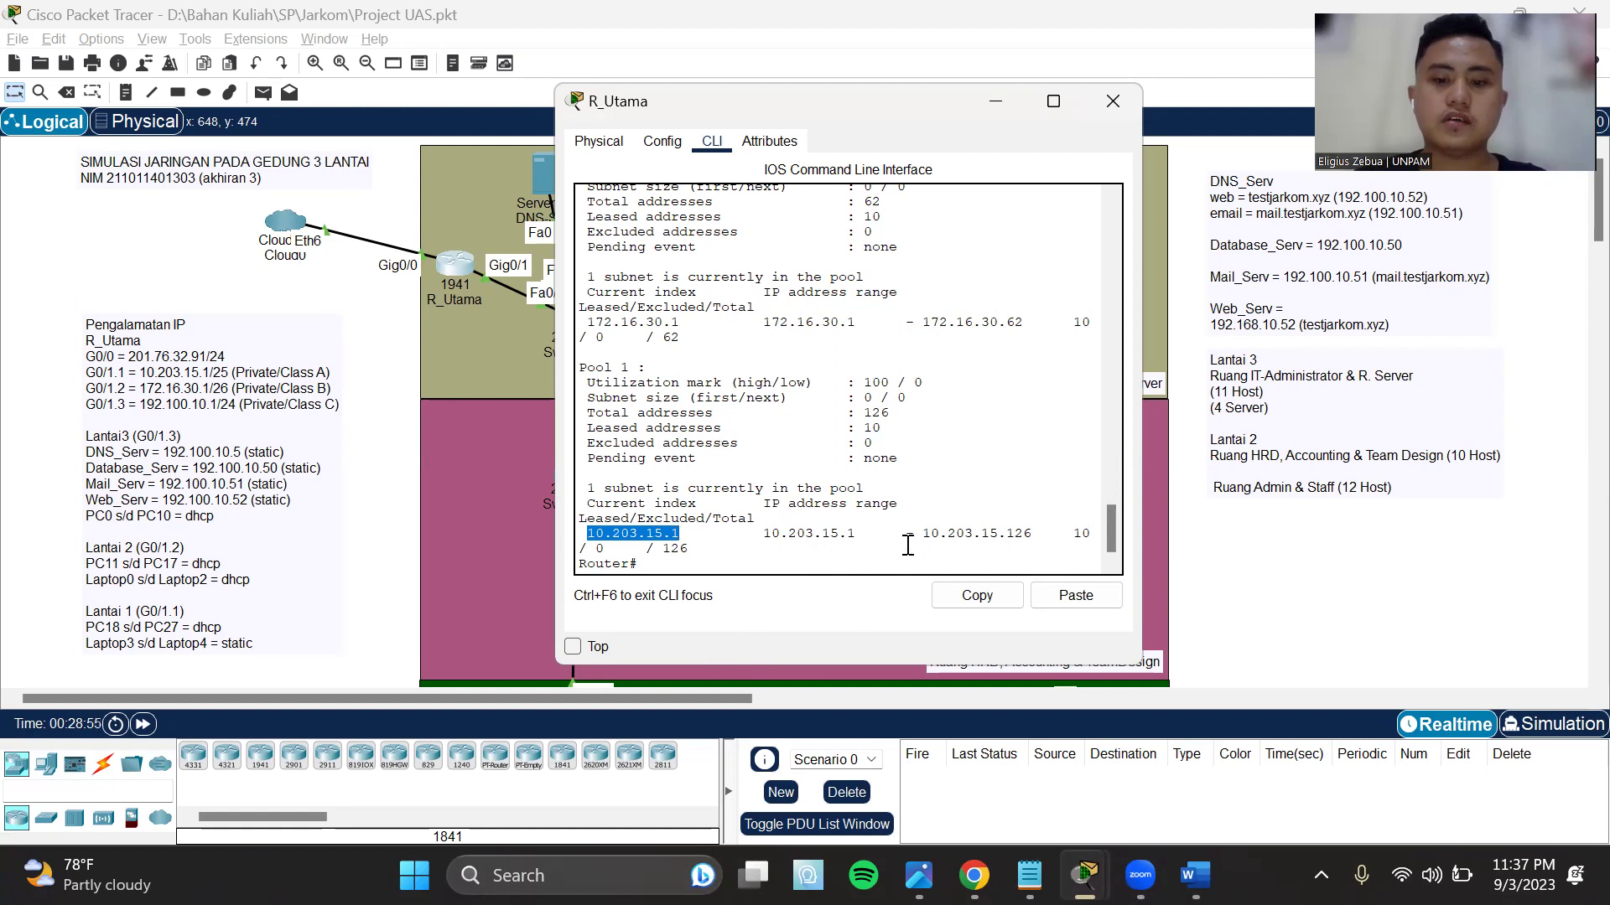
{"action": "left_click_drag", "start_coordinate": [759, 534], "coordinate": [1032, 534]}
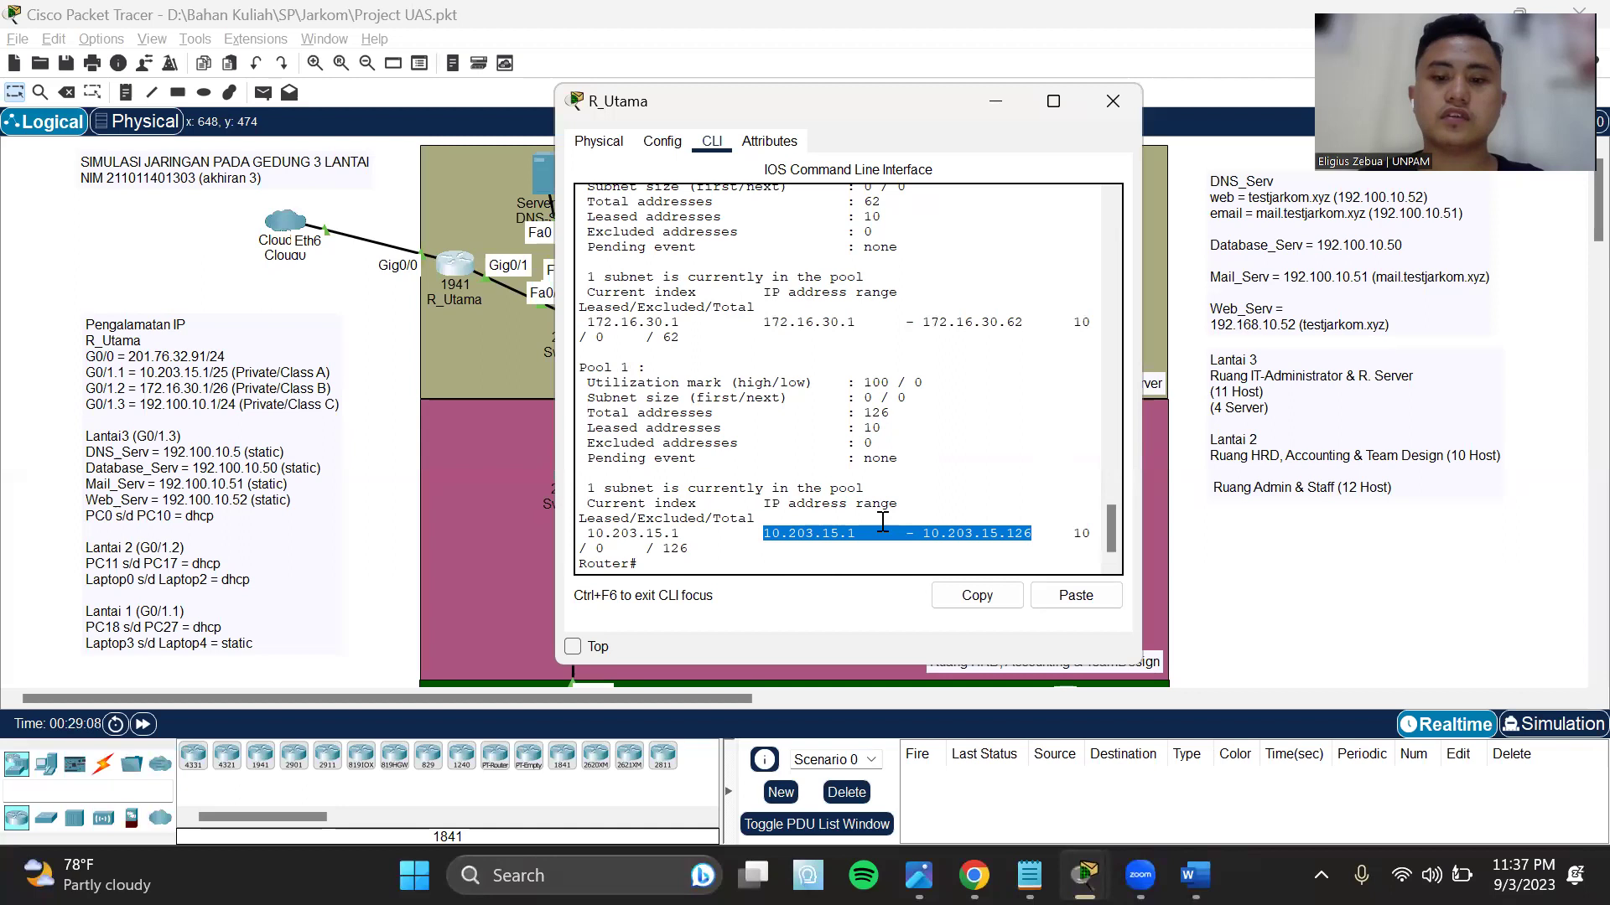
{"action": "left_click", "coordinate": [951, 520]}
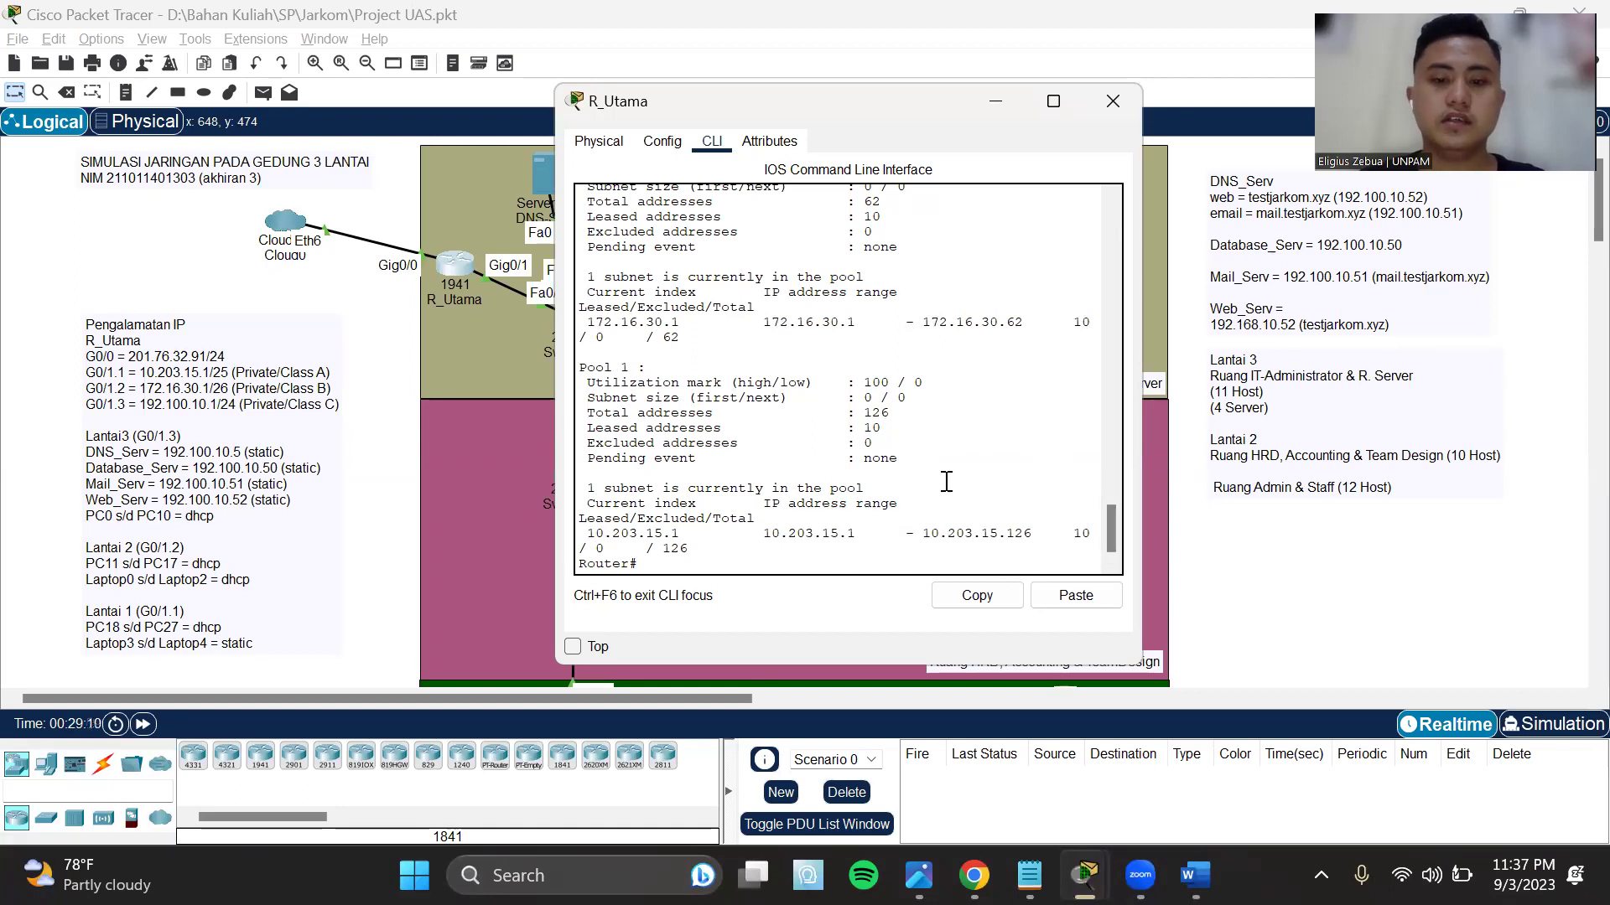
- Examine Pool 2's address details and IP address range in R_Utama's DHCP pool output
{"action": "scroll", "coordinate": [888, 491], "scroll_direction": "up", "scroll_amount": 3}
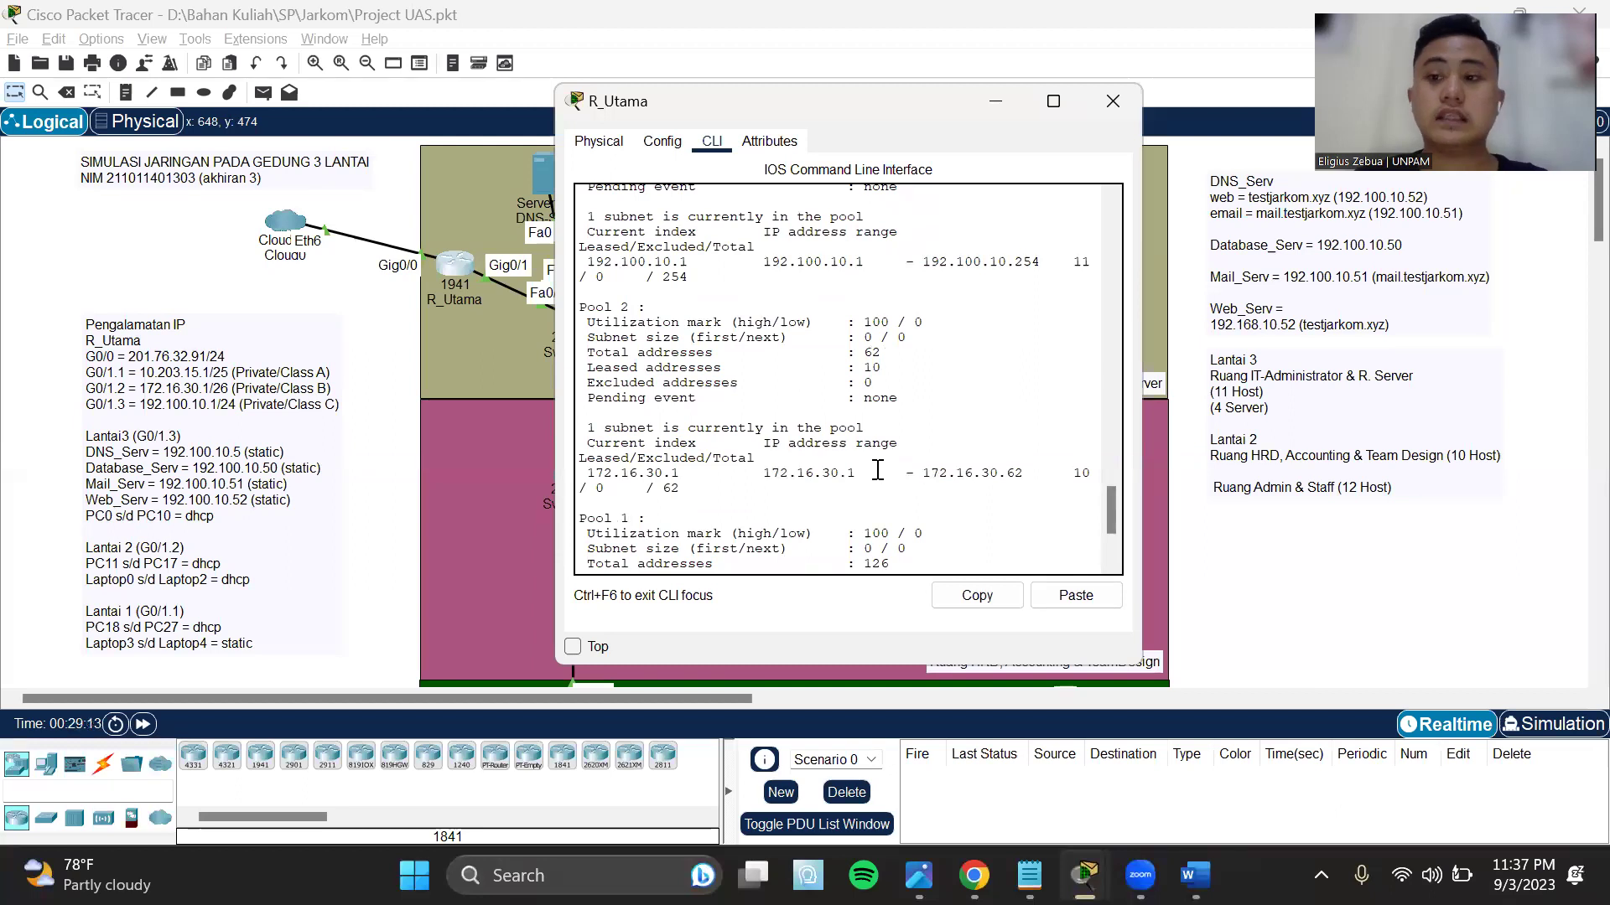
{"action": "left_click_drag", "start_coordinate": [579, 308], "coordinate": [649, 307]}
{"action": "left_click", "coordinate": [724, 382]}
{"action": "left_click", "coordinate": [708, 431]}
{"action": "left_click_drag", "start_coordinate": [594, 474], "coordinate": [1020, 475]}
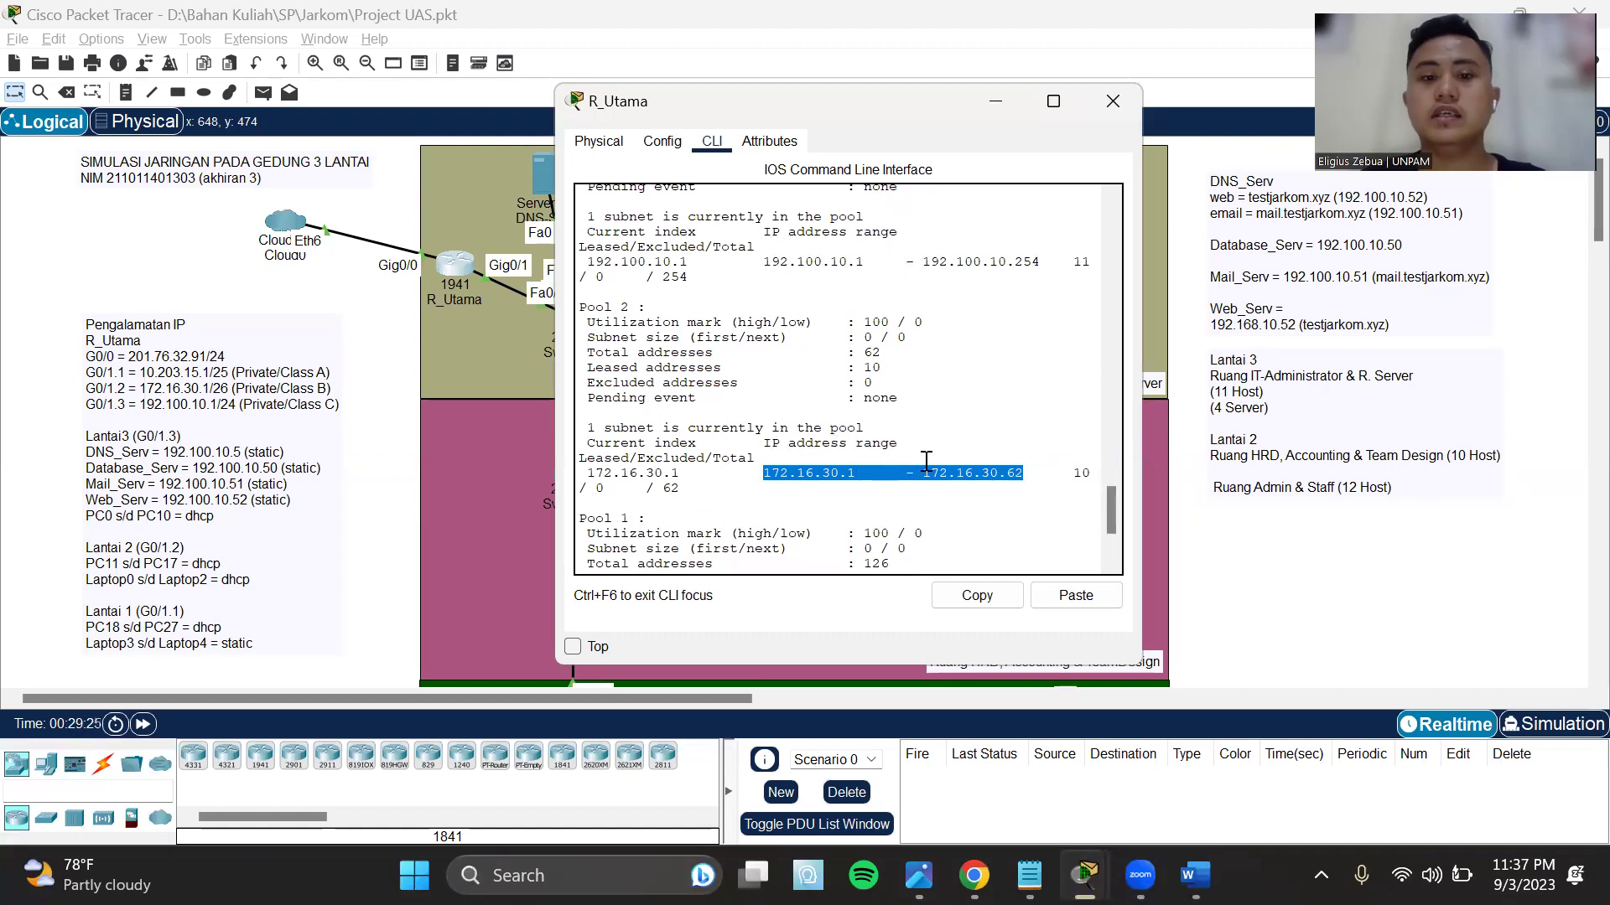
- Examine Pool 3's IP address range in the DHCP pool output, and close R_Utama's window
{"action": "scroll", "coordinate": [925, 461], "scroll_direction": "up", "scroll_amount": 2}
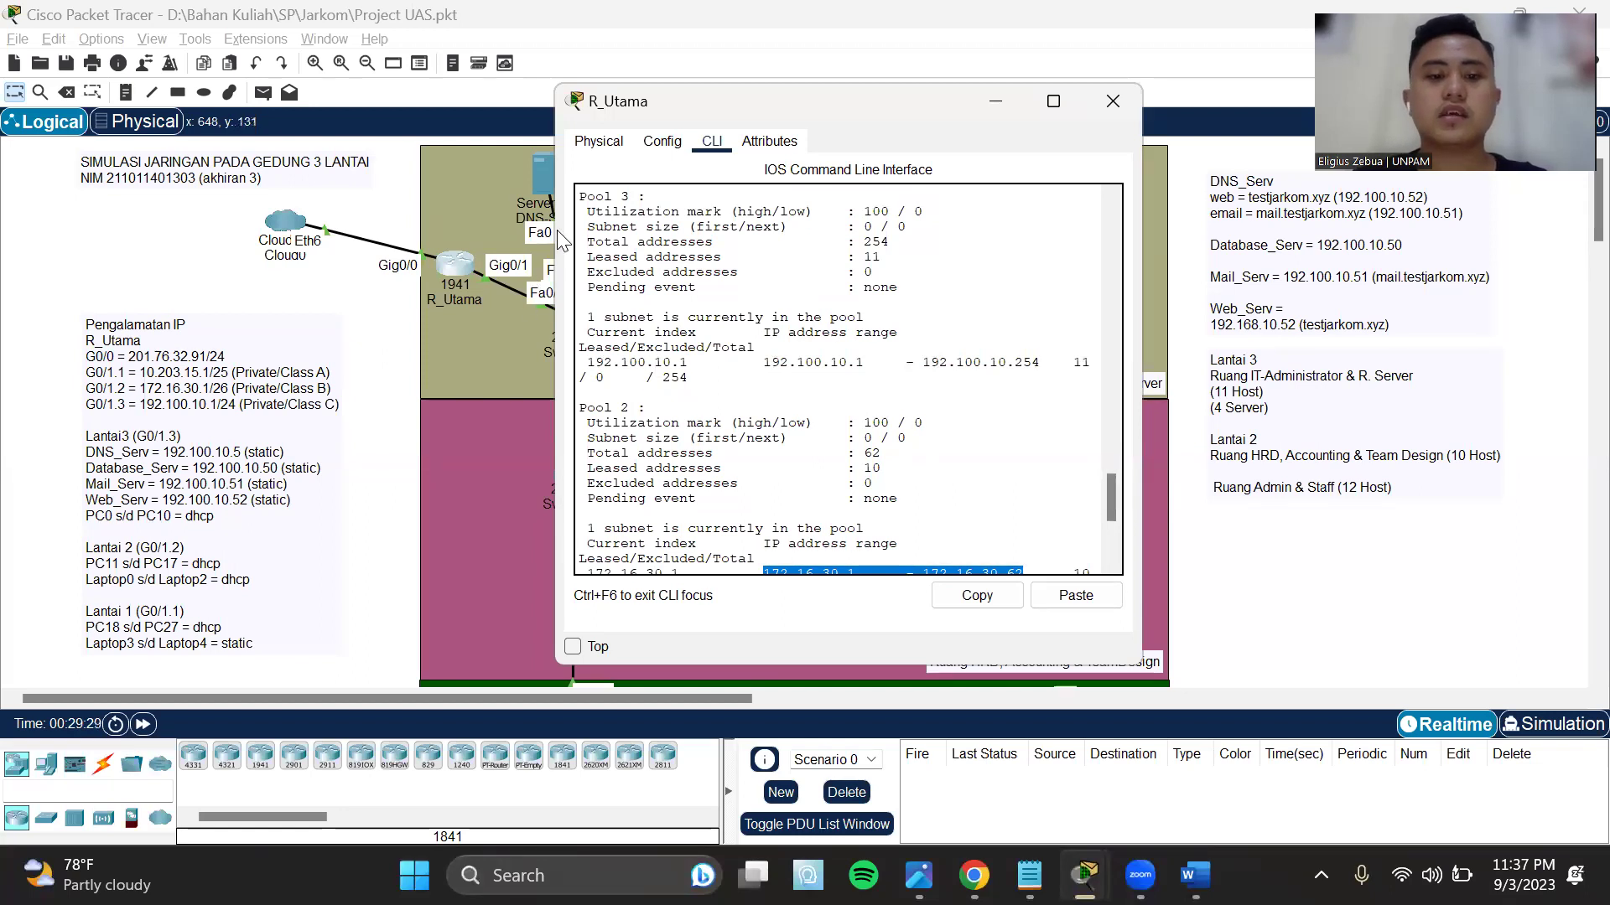
{"action": "mouse_move", "coordinate": [621, 196]}
{"action": "left_mouse_down"}
{"action": "mouse_move", "coordinate": [650, 196]}
{"action": "mouse_move", "coordinate": [597, 195]}
{"action": "left_mouse_up"}
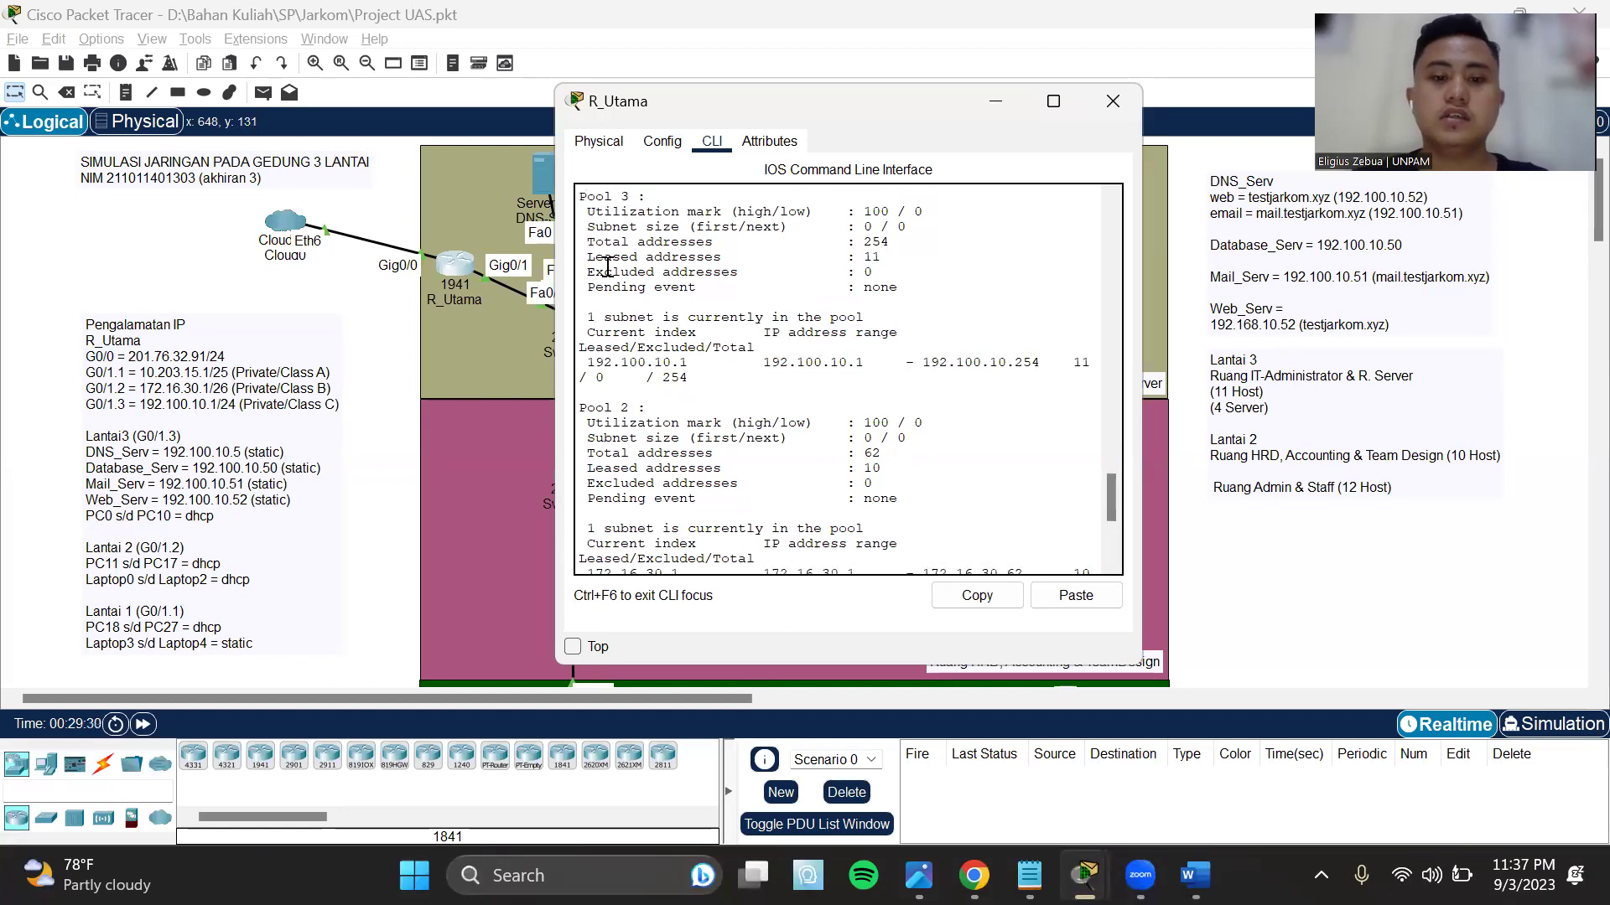
{"action": "left_click_drag", "start_coordinate": [585, 363], "coordinate": [1043, 366]}
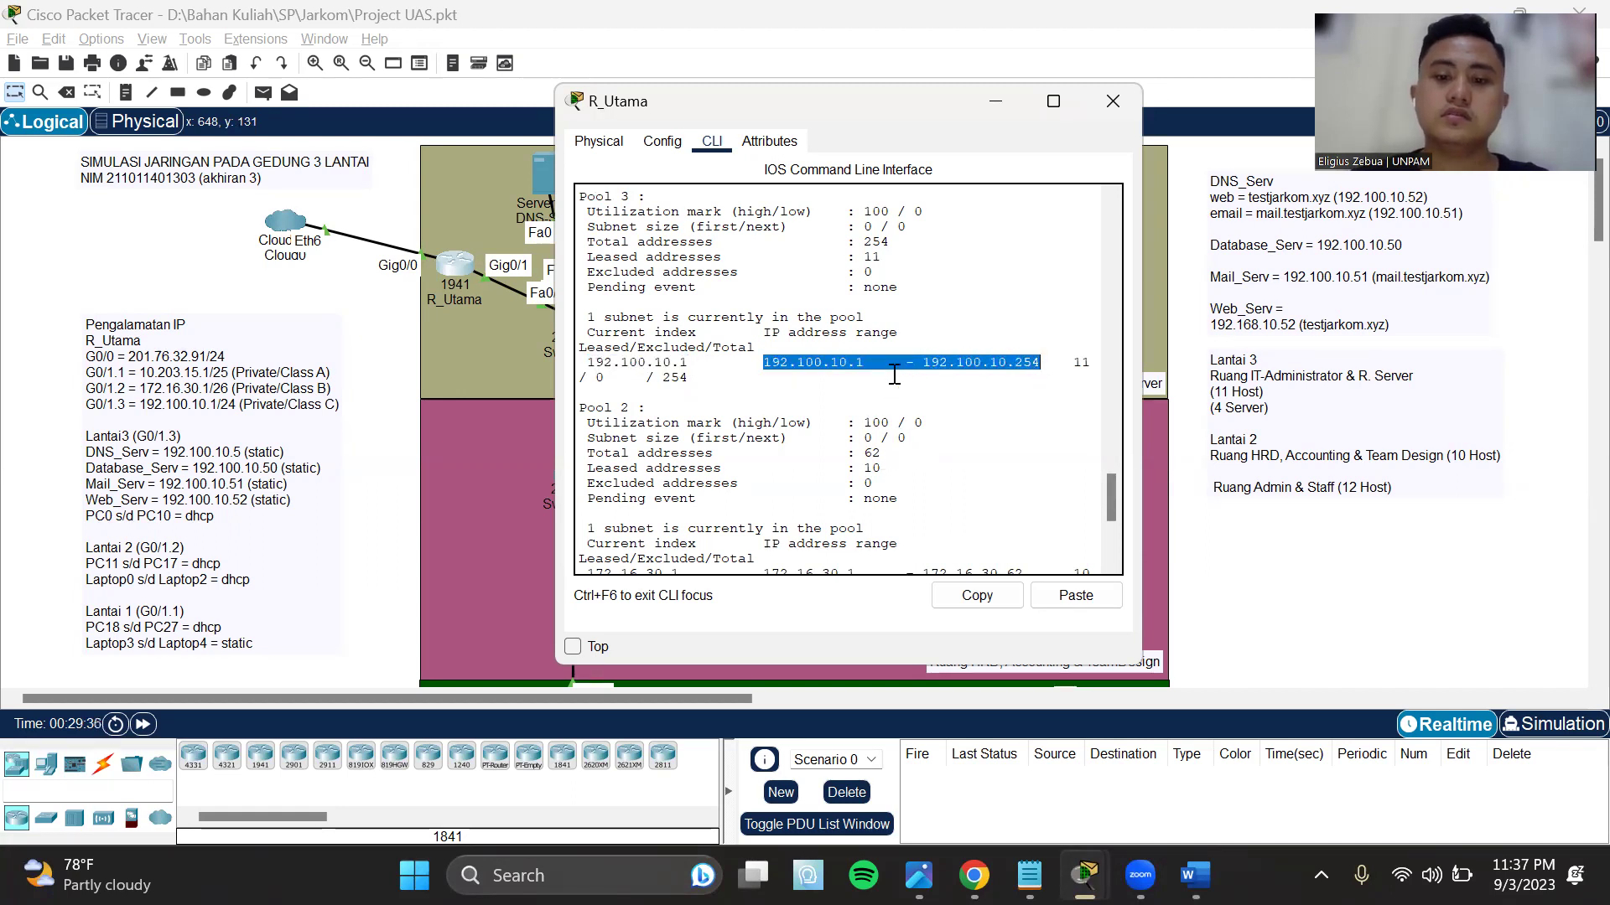
{"action": "scroll", "coordinate": [900, 367], "scroll_direction": "up", "scroll_amount": 2}
{"action": "scroll", "coordinate": [901, 367], "scroll_direction": "down", "scroll_amount": 3}
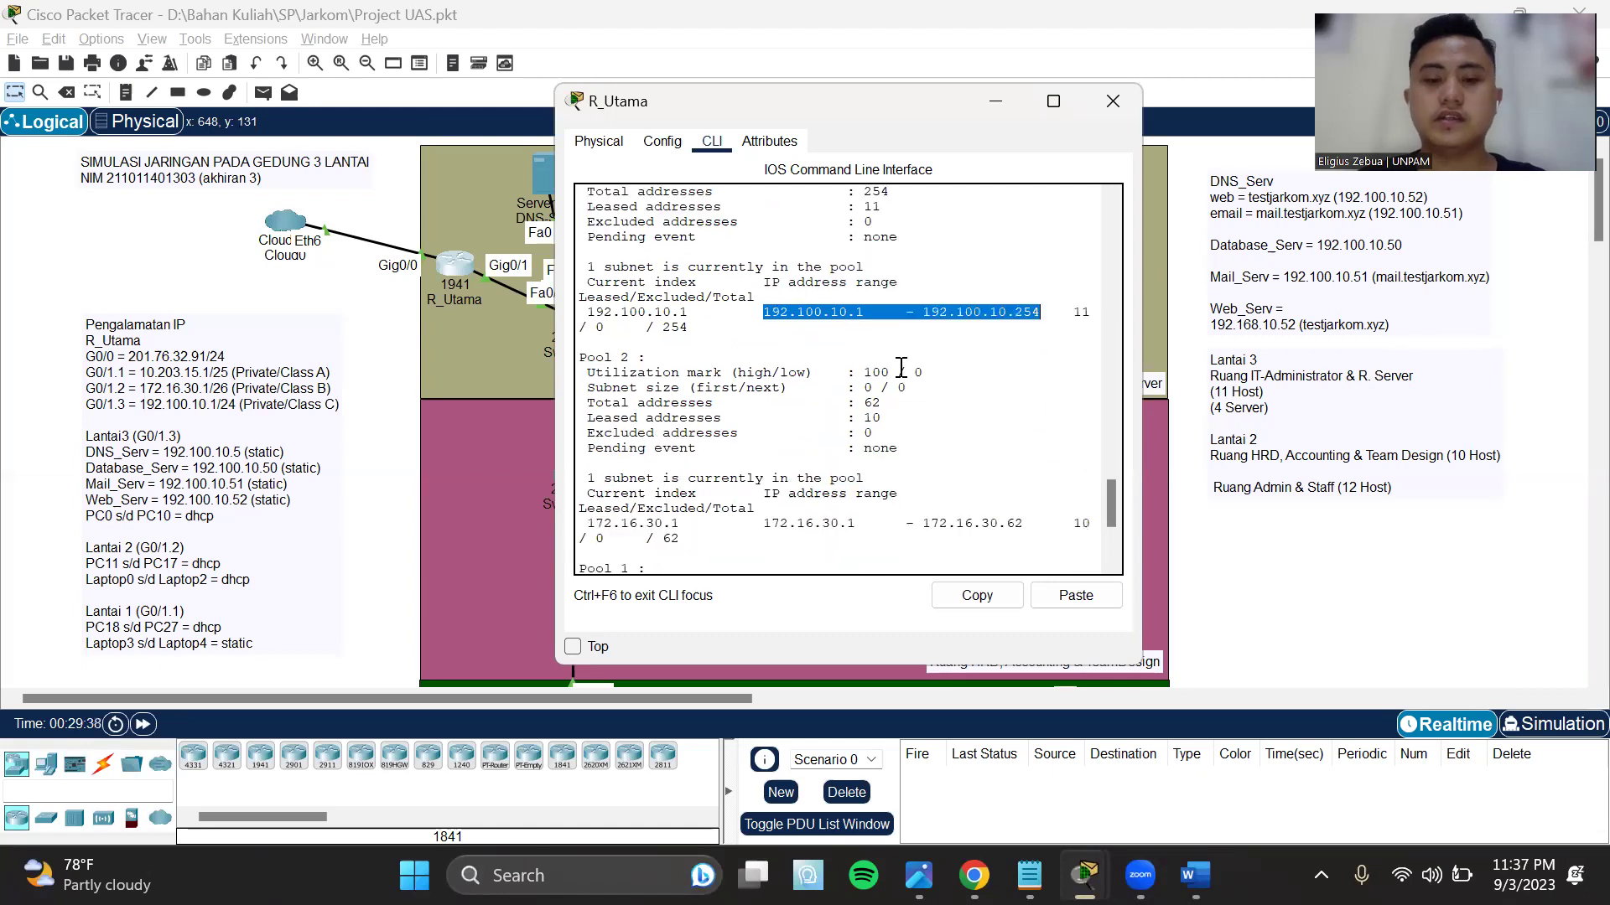
{"action": "left_click", "coordinate": [1111, 99]}
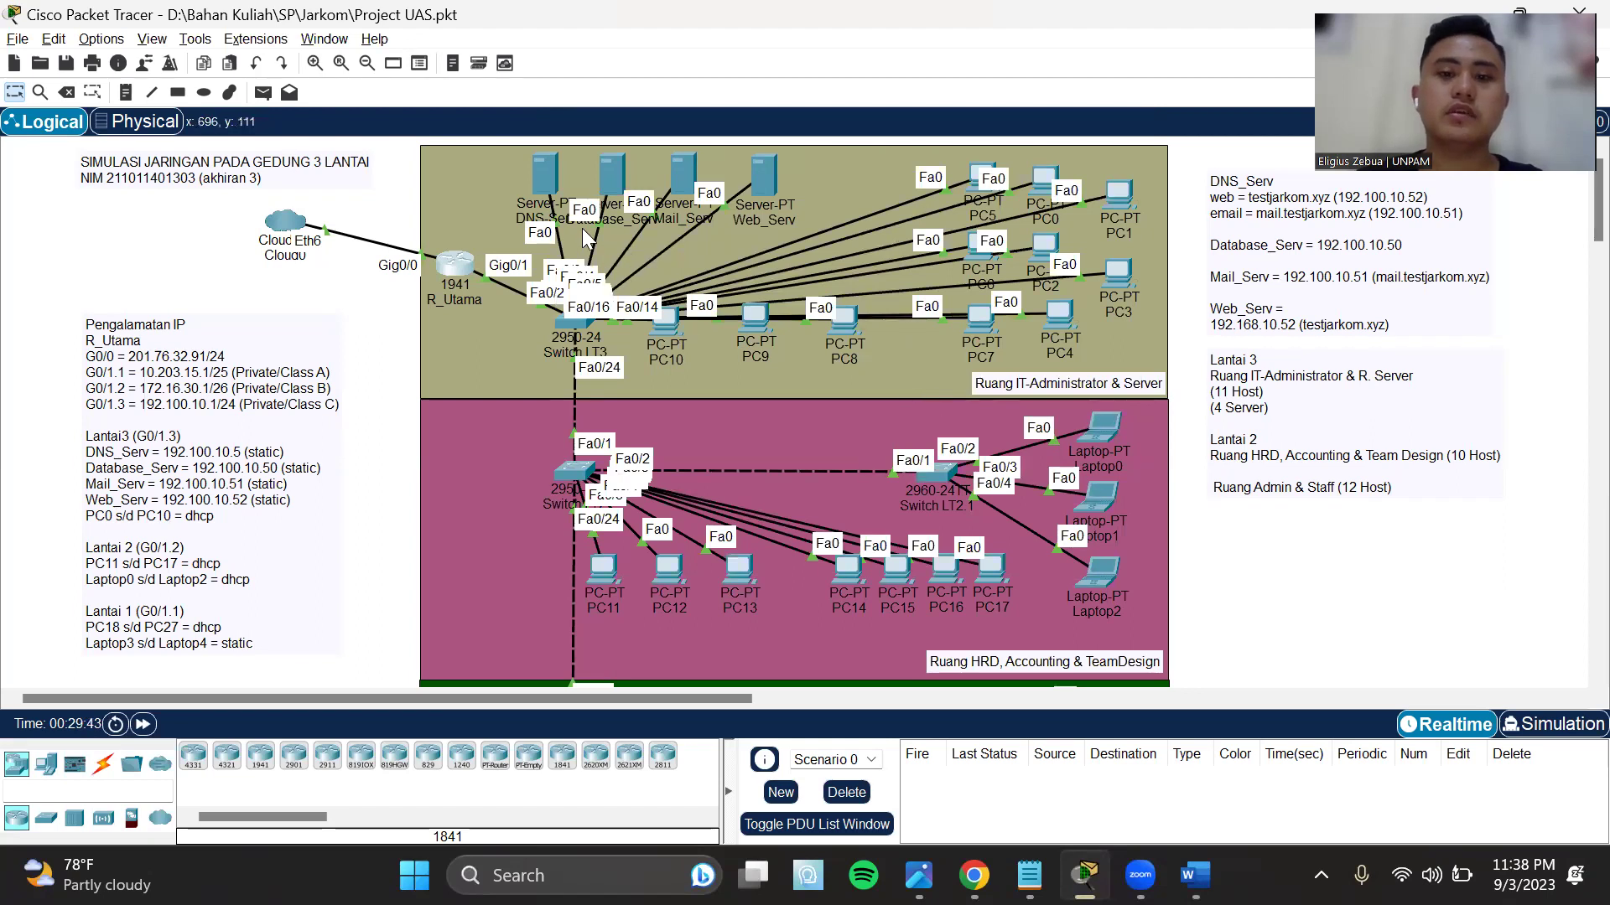
- Open the DNS-Serv server, view its global settings and services, and bring up its IP configuration
{"action": "left_click", "coordinate": [543, 186]}
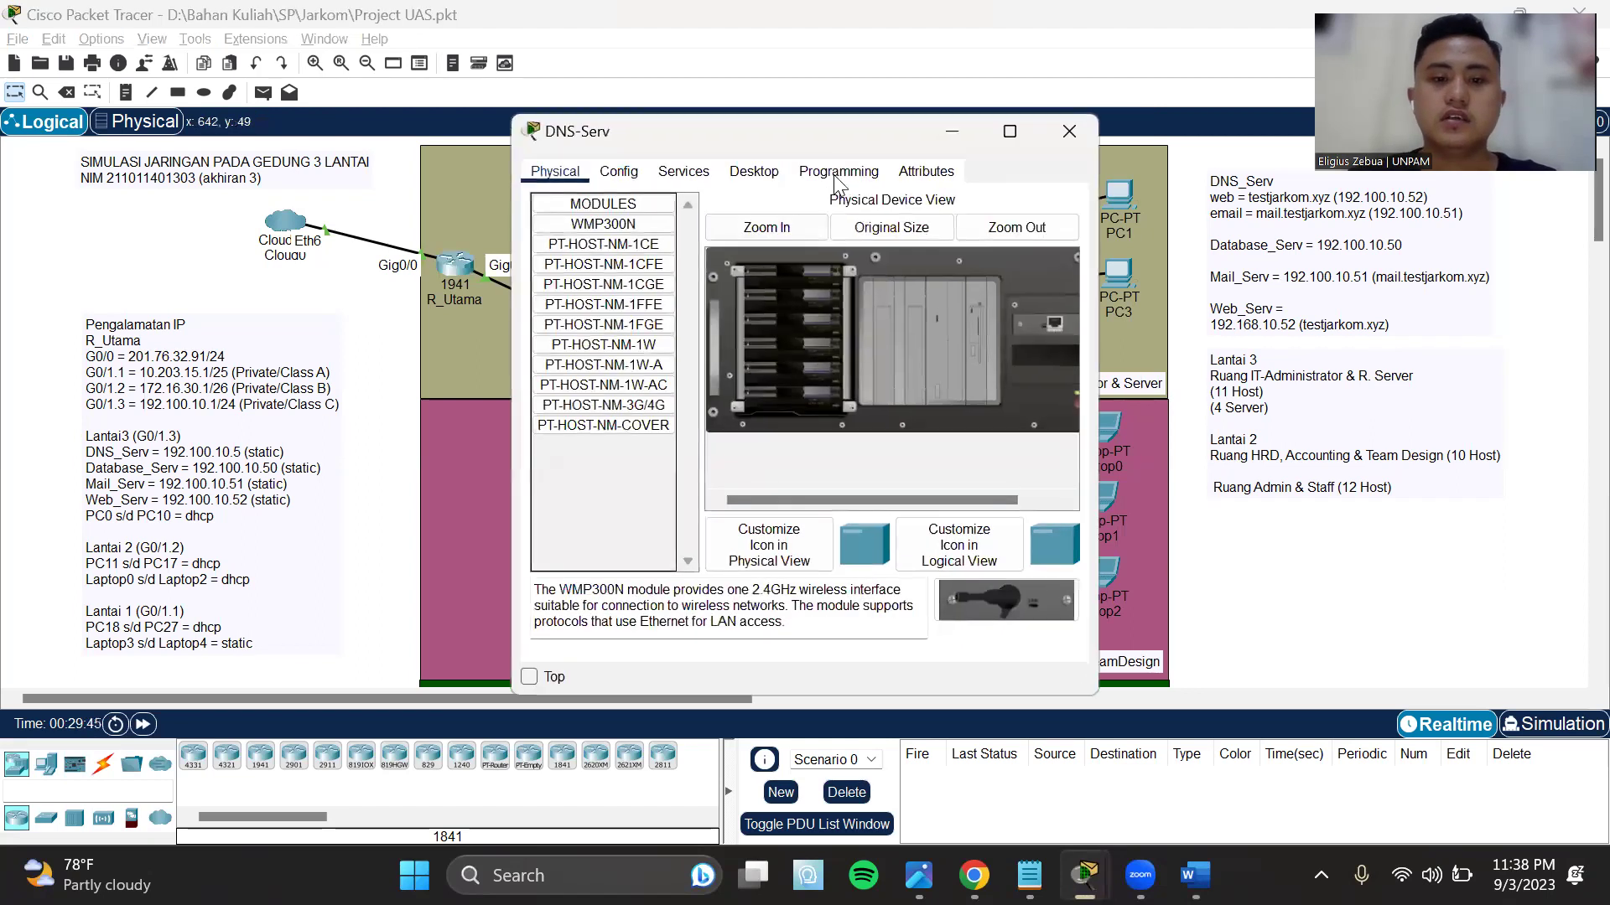
{"action": "left_click_drag", "start_coordinate": [847, 139], "coordinate": [1129, 128]}
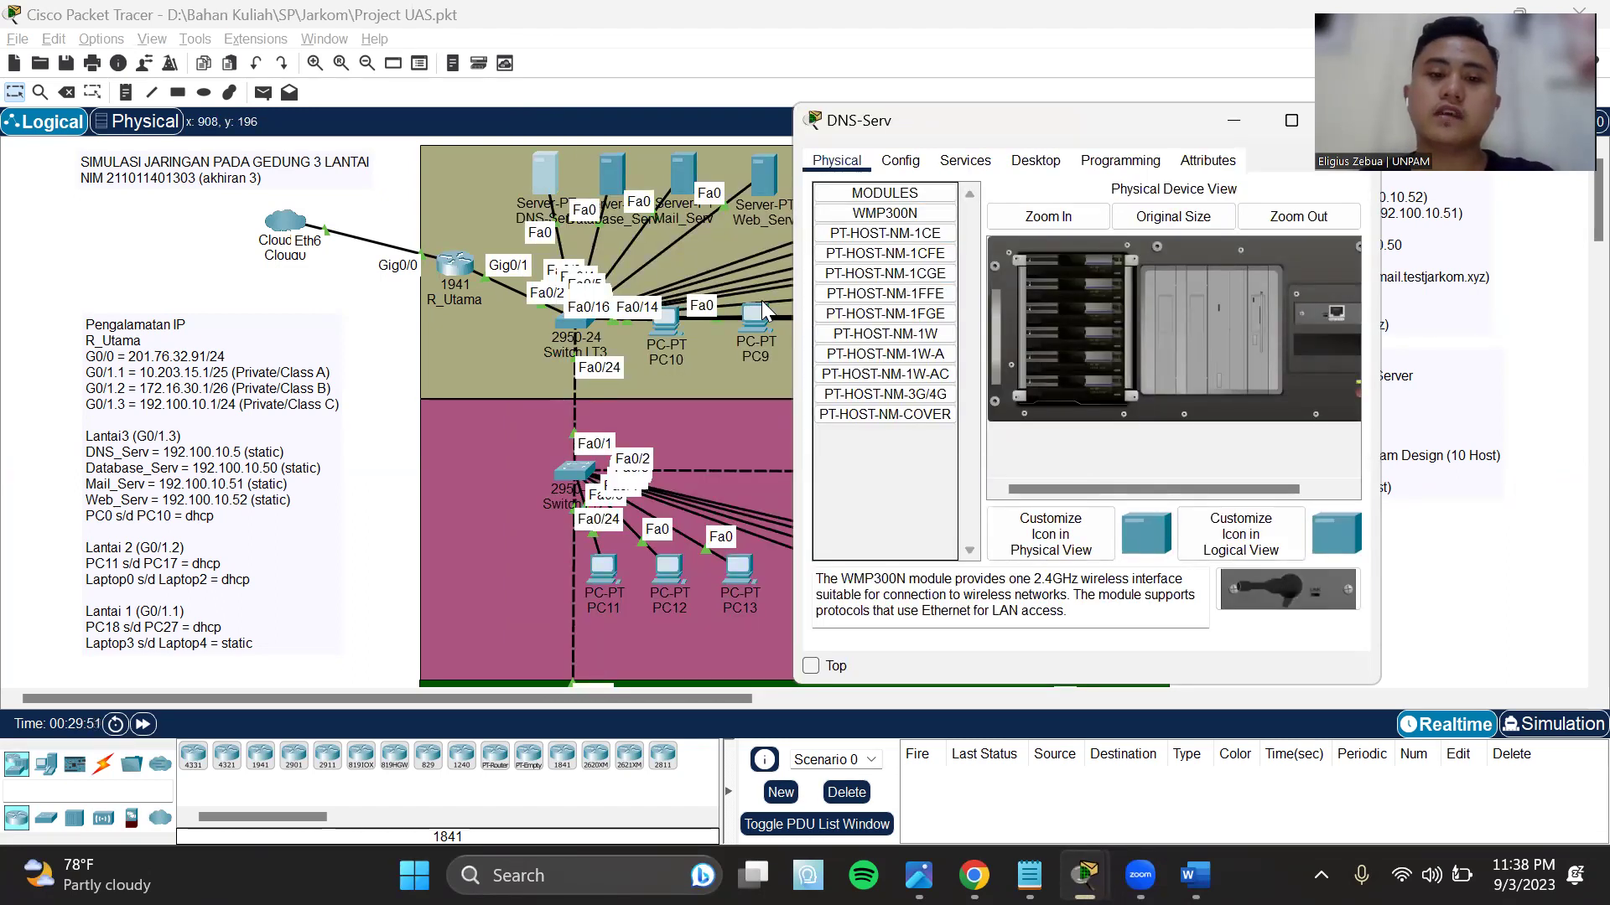
{"action": "left_click", "coordinate": [885, 166]}
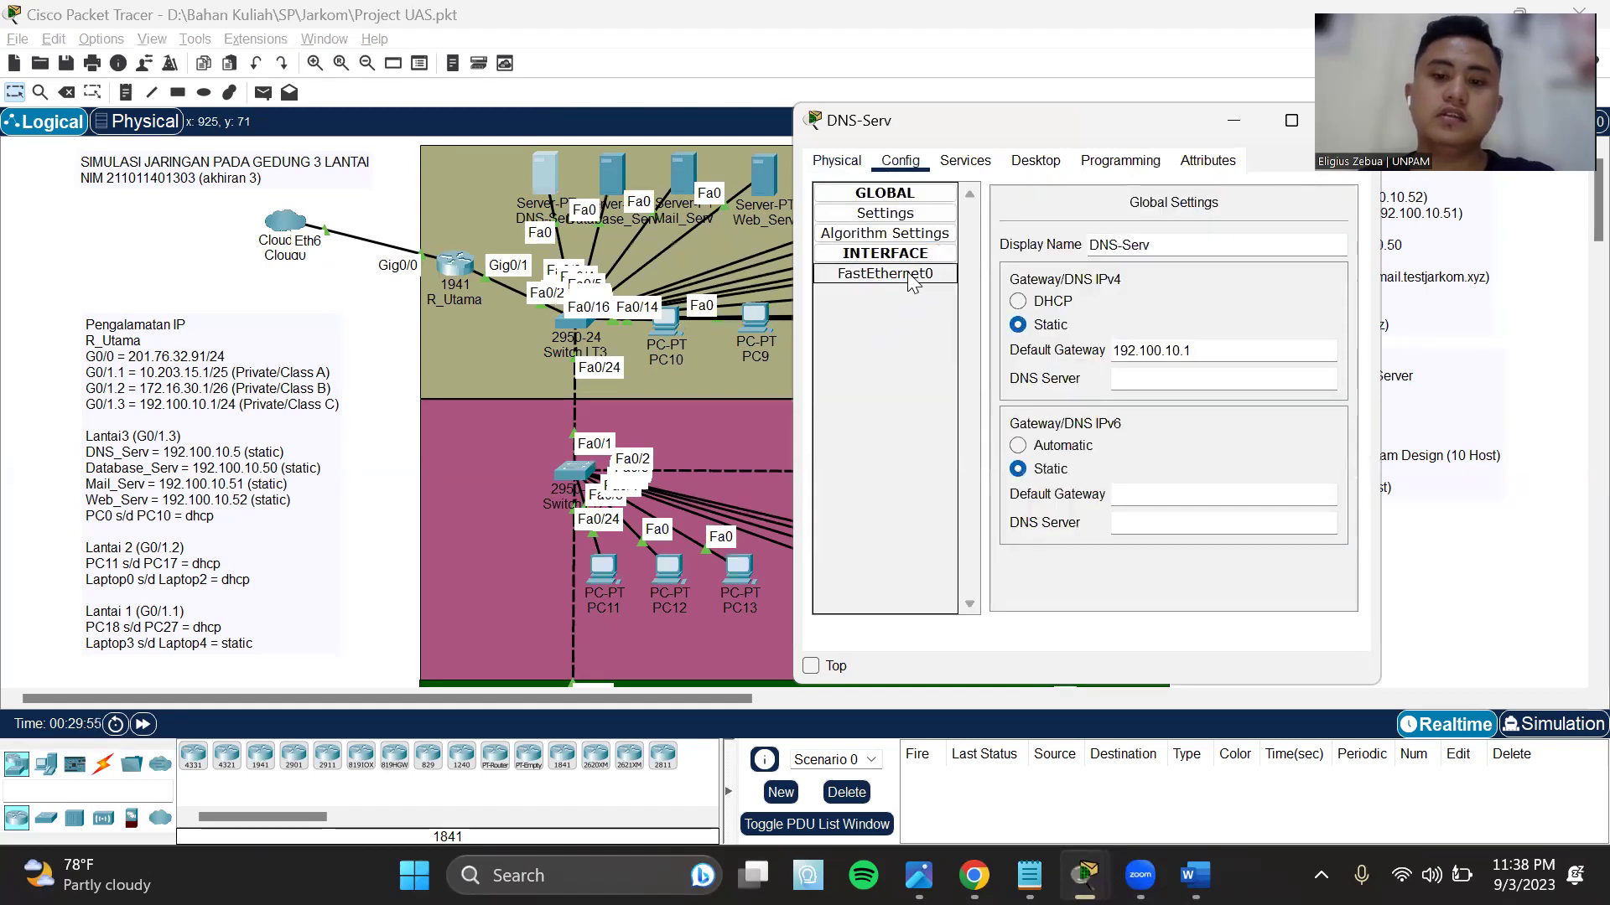
{"action": "left_click", "coordinate": [965, 160]}
{"action": "left_click", "coordinate": [1037, 162]}
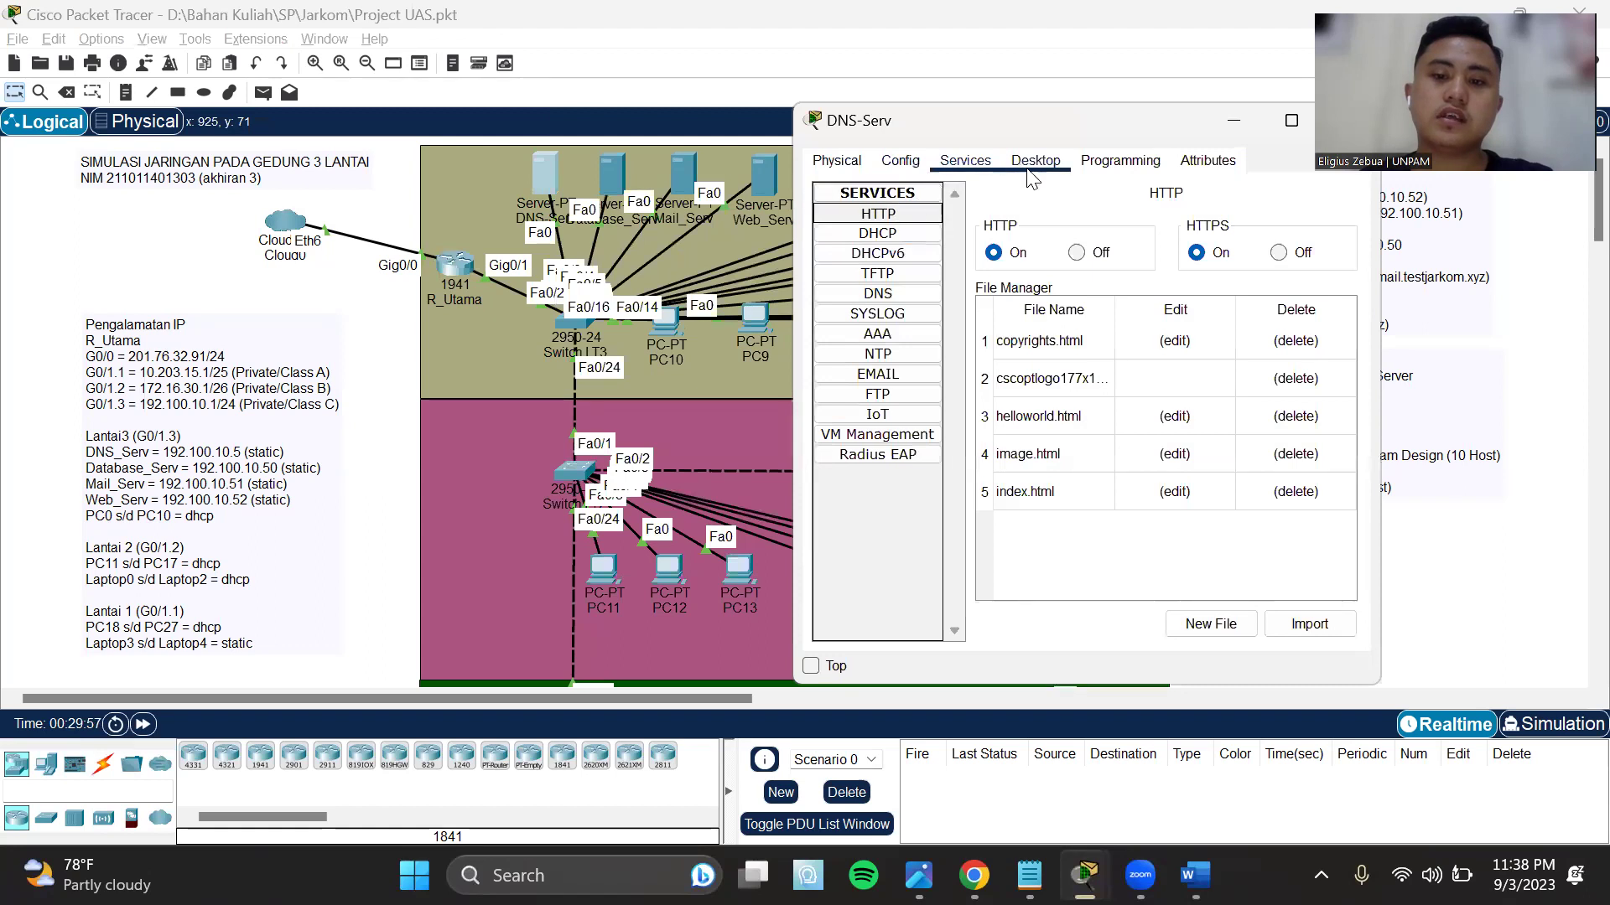
{"action": "left_click", "coordinate": [873, 225]}
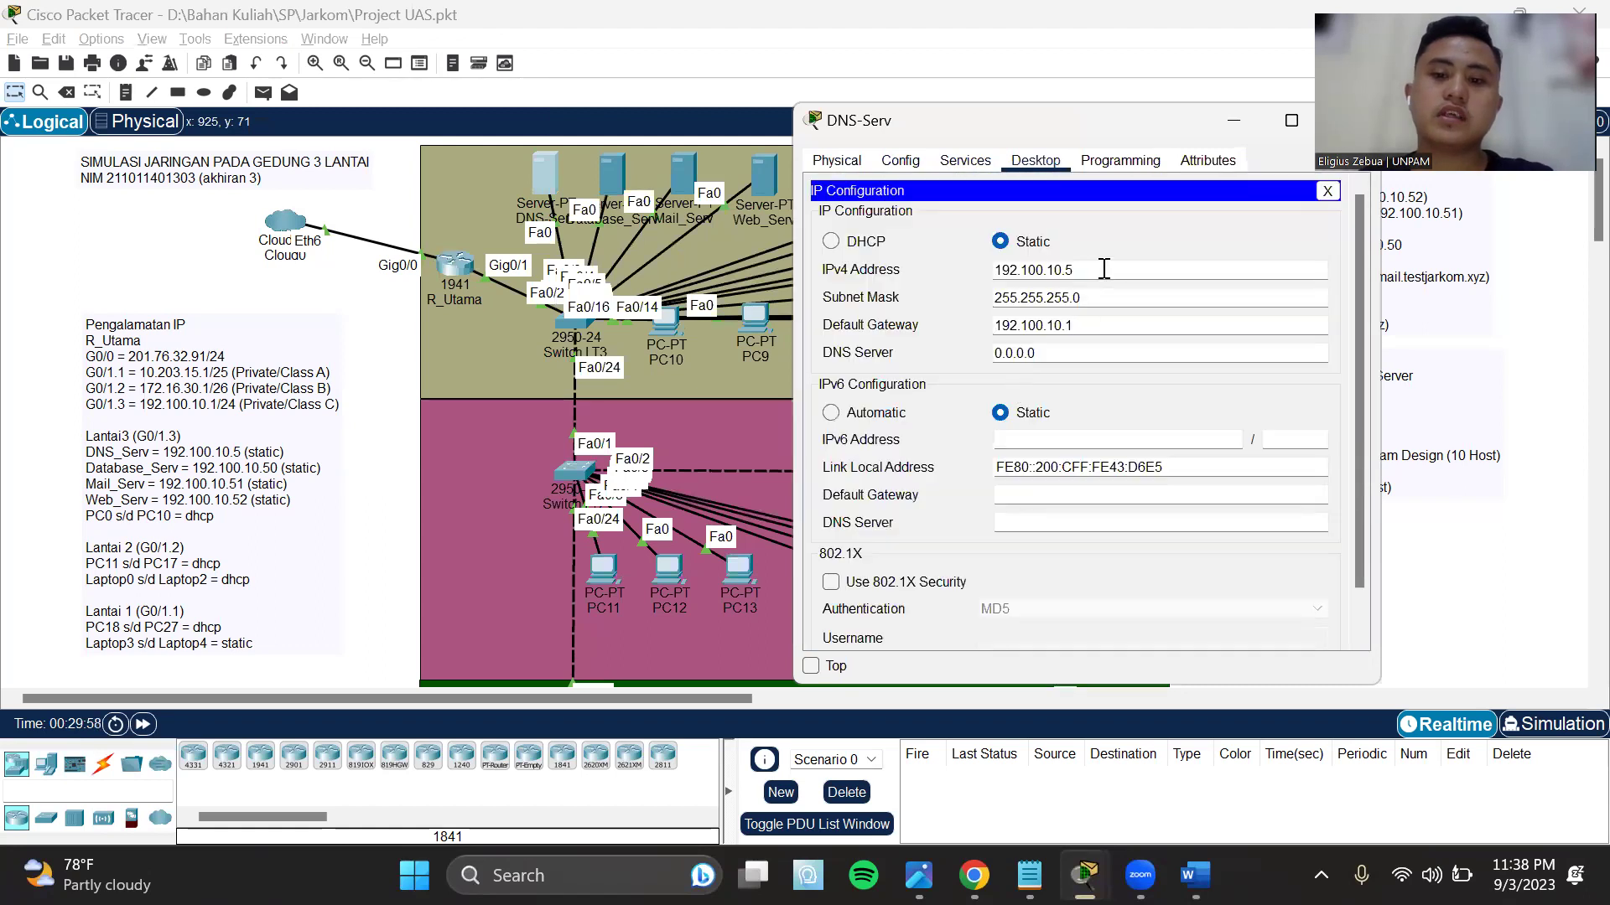
- Examine the static IPv4 address in DNS-Serv's IP configuration, and close the server's window
{"action": "double_click", "coordinate": [1006, 270]}
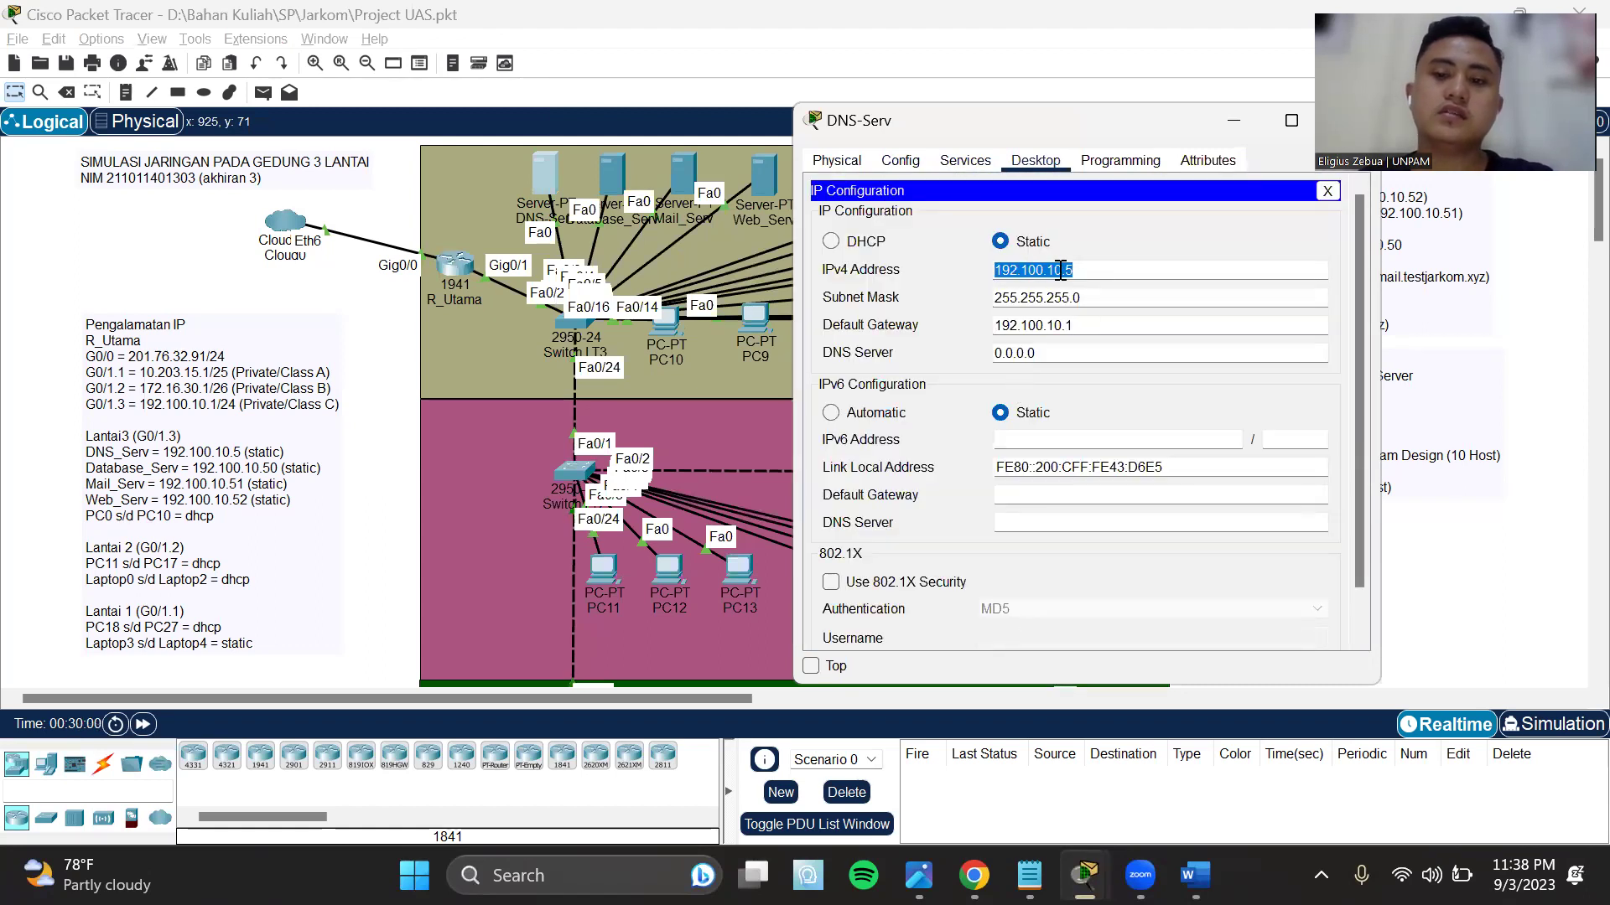
{"action": "left_click_drag", "start_coordinate": [1065, 271], "coordinate": [976, 273]}
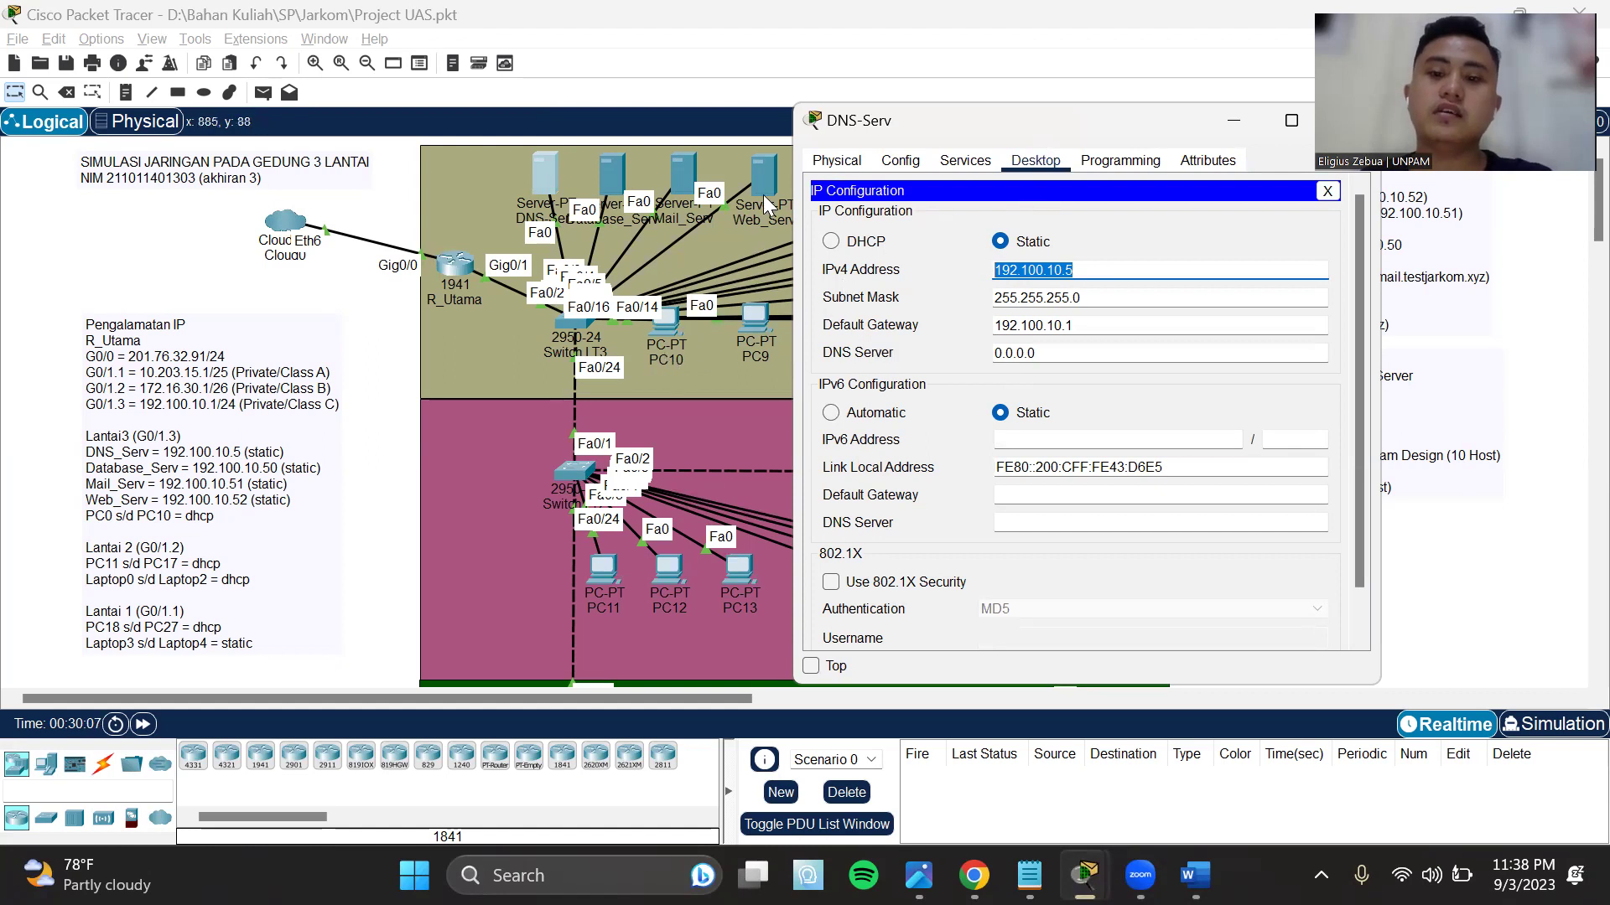
{"action": "left_click_drag", "start_coordinate": [1056, 121], "coordinate": [802, 139]}
{"action": "left_click_drag", "start_coordinate": [836, 287], "coordinate": [765, 288]}
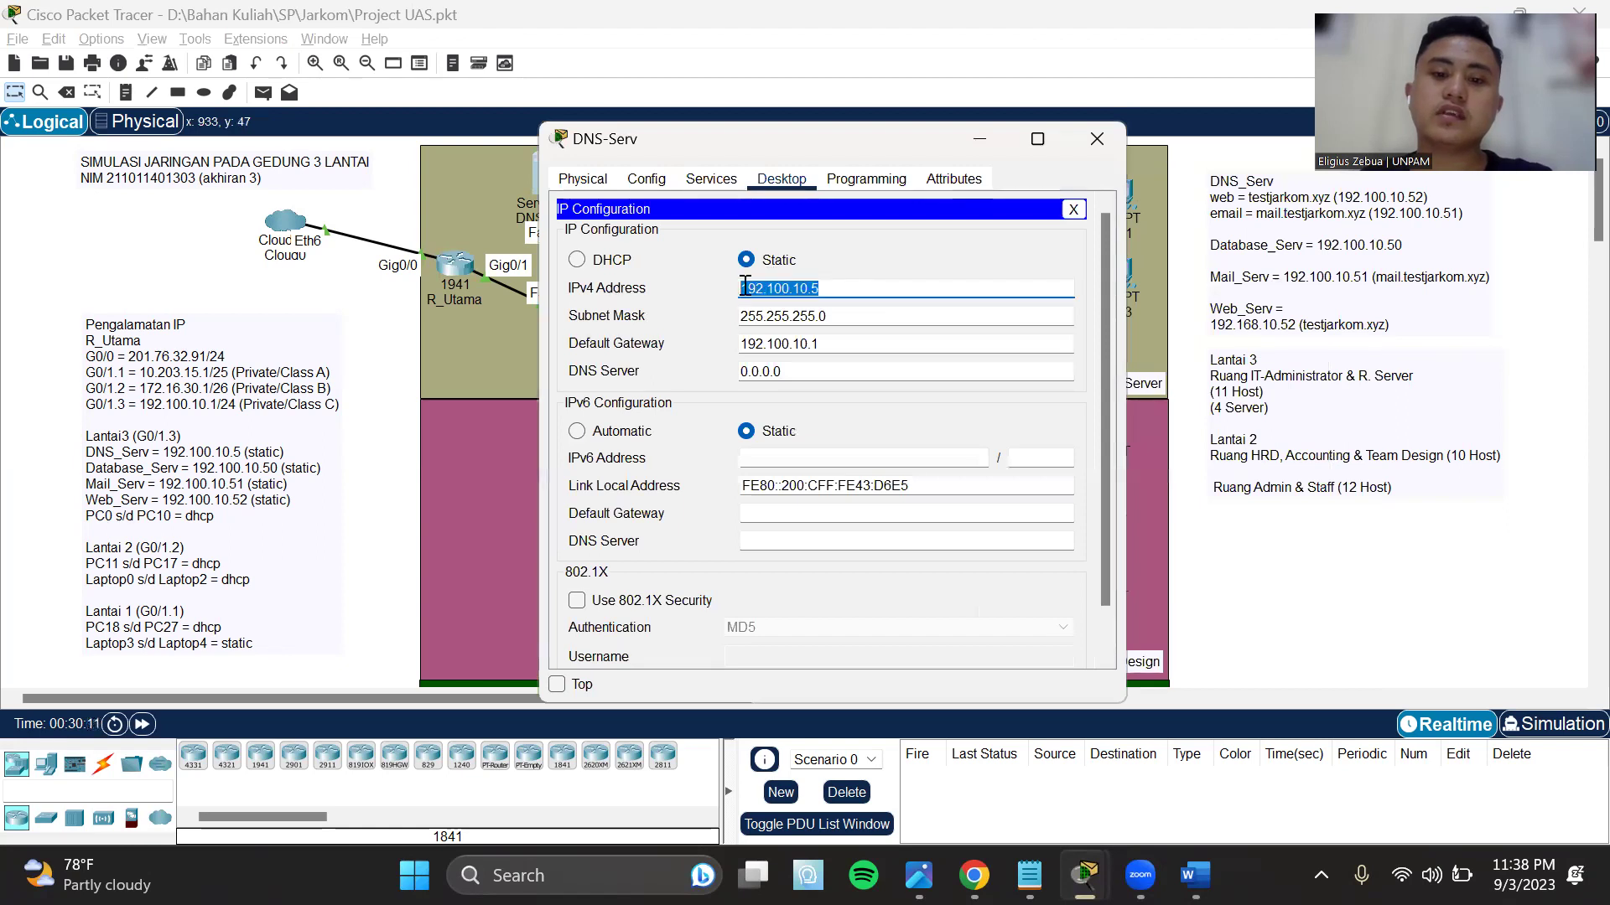
{"action": "key", "text": "Home"}
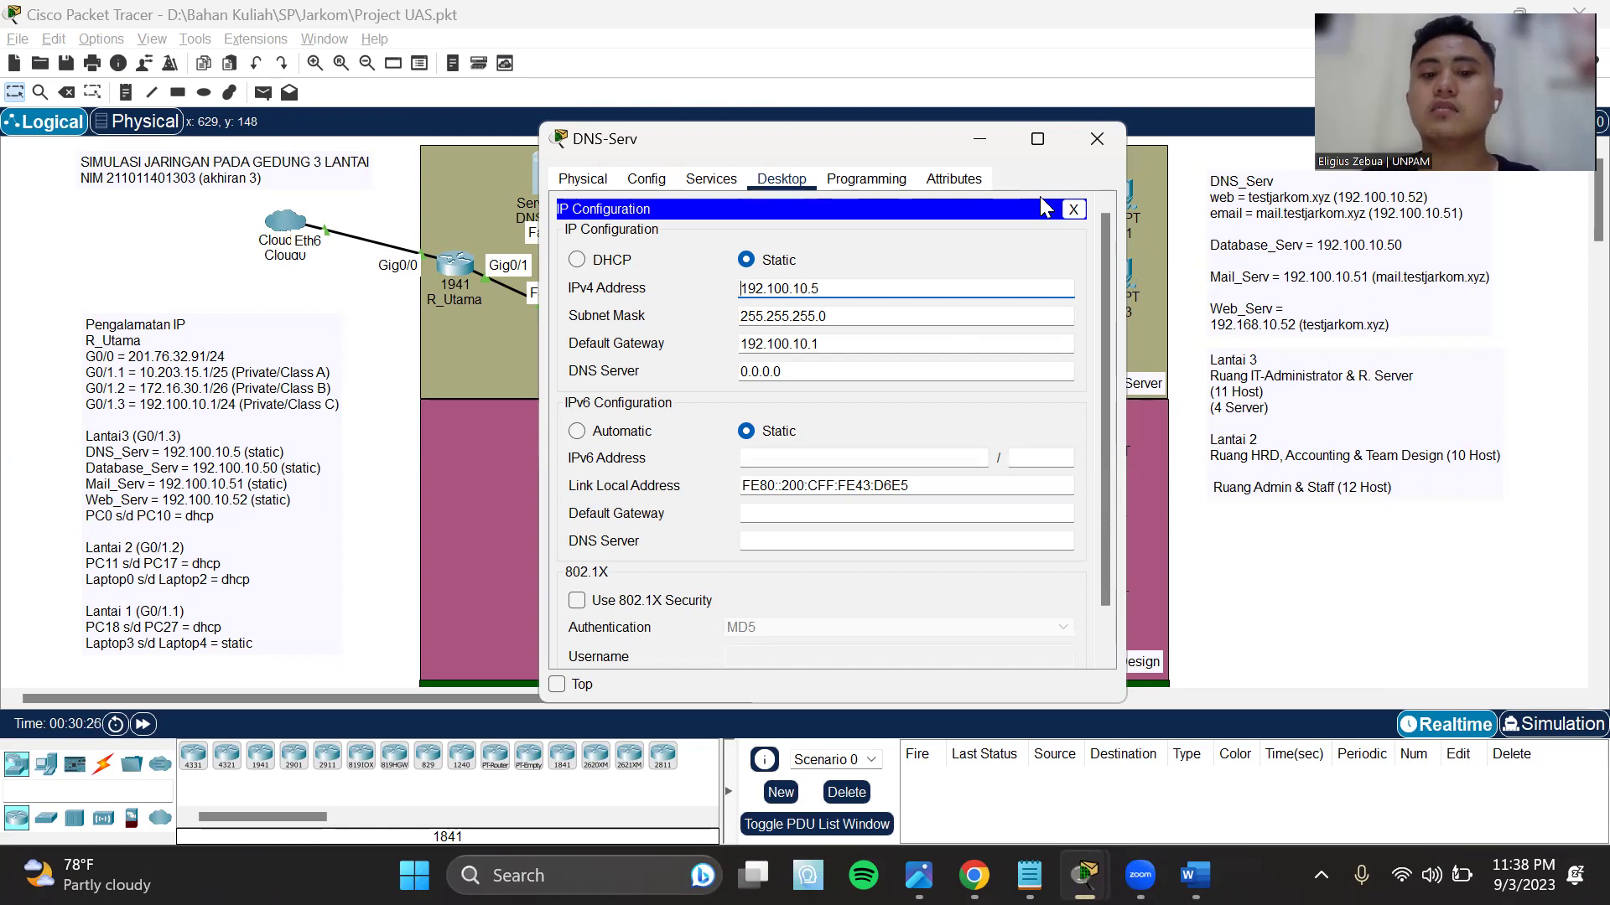
{"action": "left_click_drag", "start_coordinate": [848, 287], "coordinate": [692, 289]}
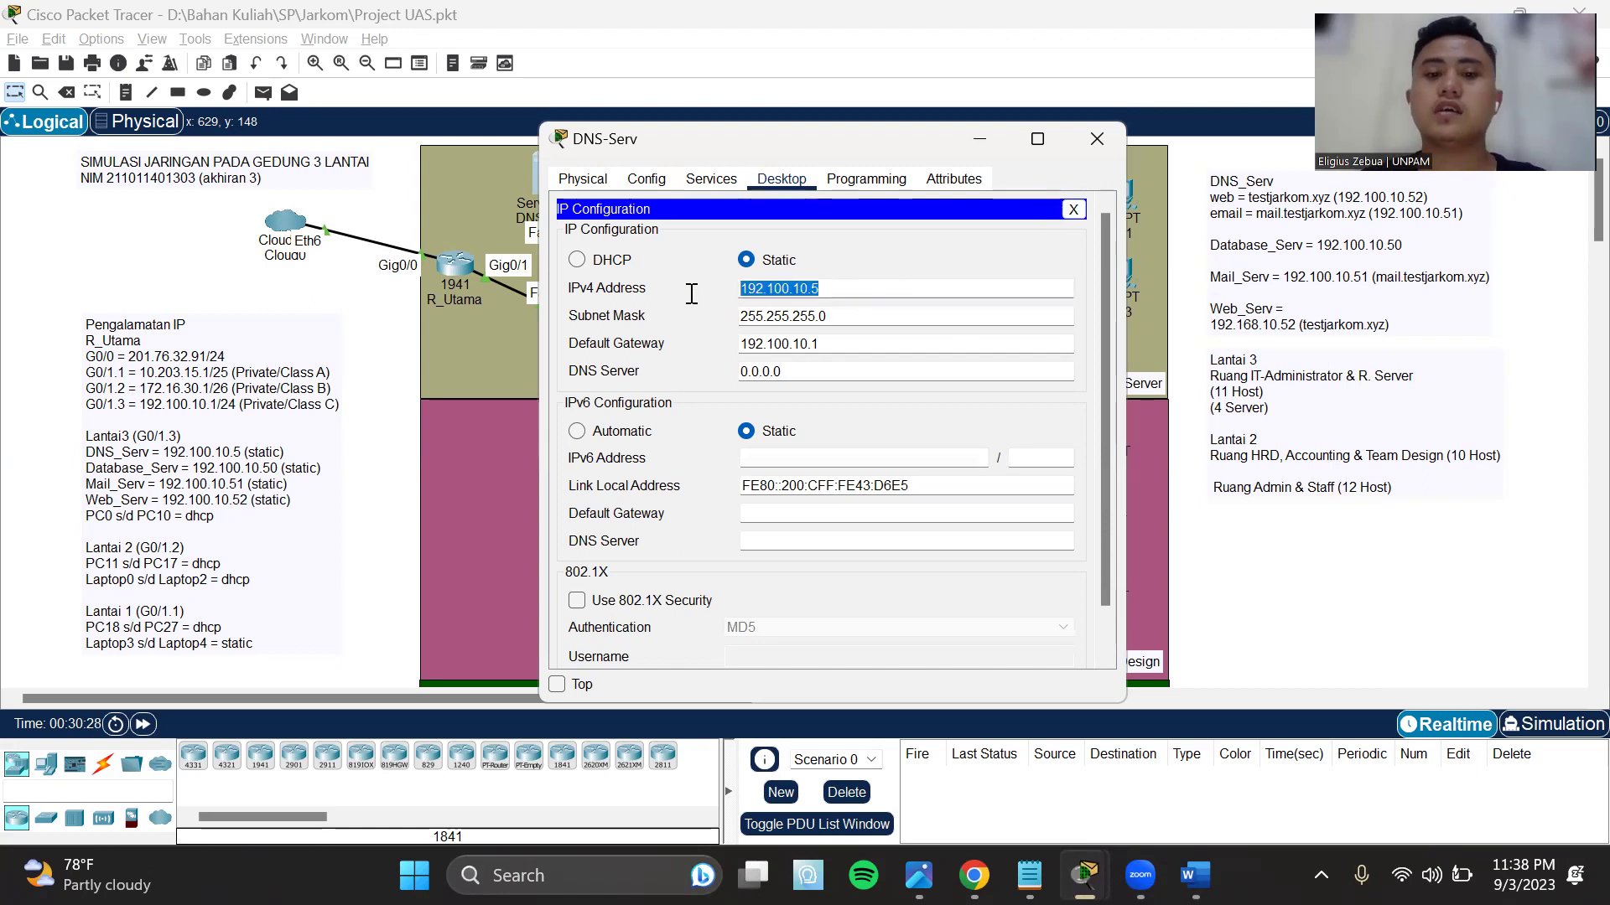
{"action": "left_click", "coordinate": [1099, 134]}
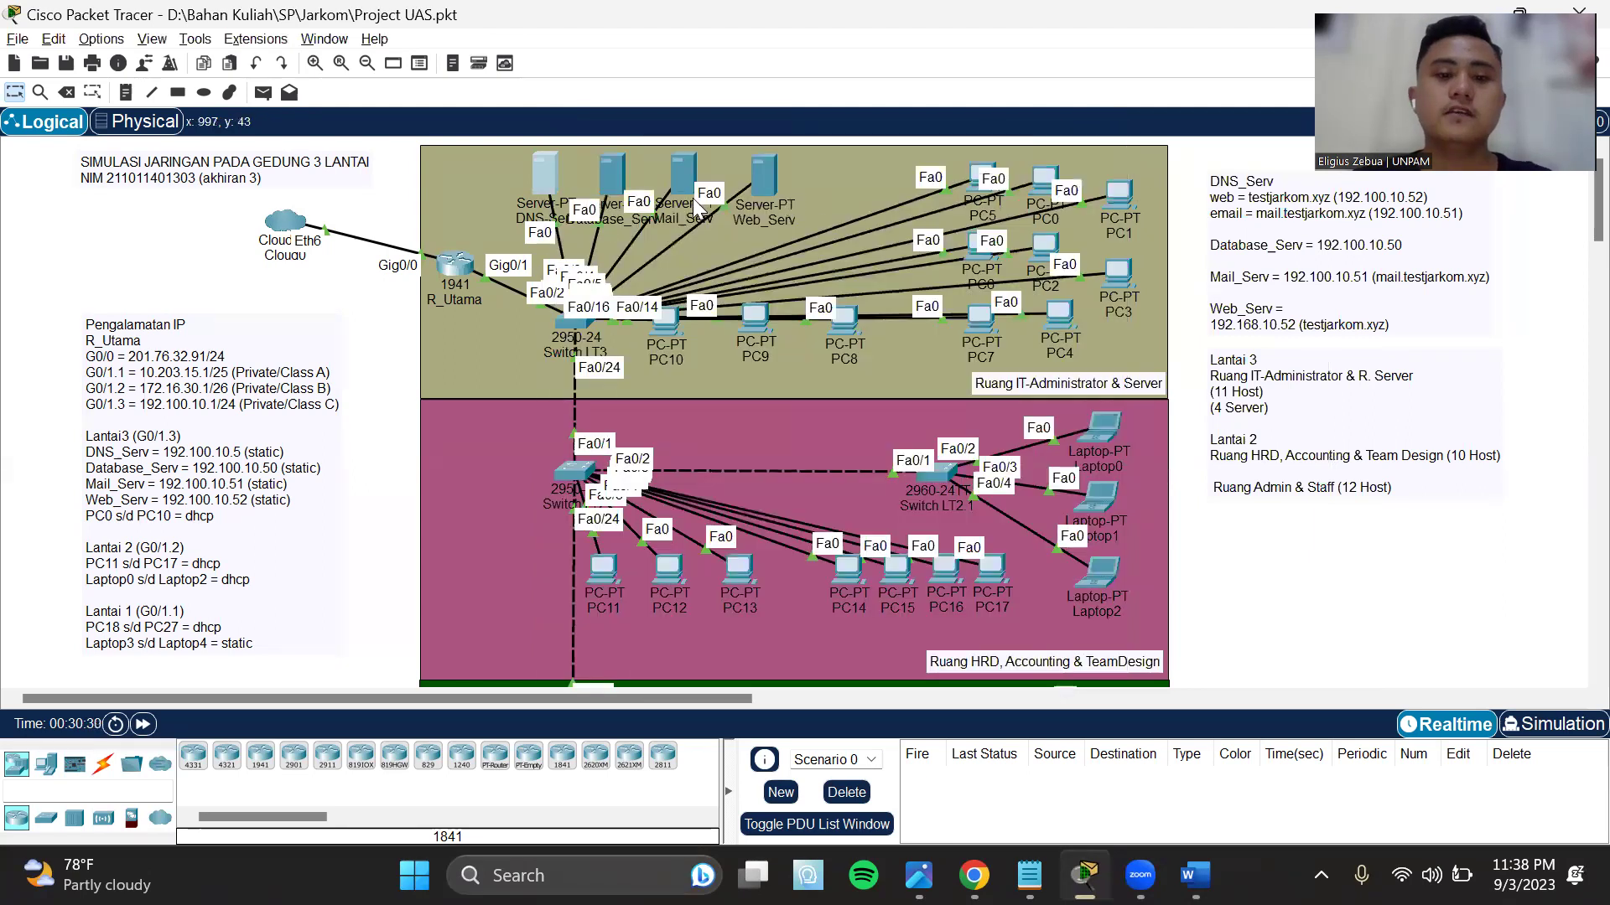
- Open Database_Serv, examine its static IPv4 address and DNS server in the IP configuration, and close the server's window
{"action": "left_click", "coordinate": [612, 179]}
{"action": "left_click", "coordinate": [695, 176]}
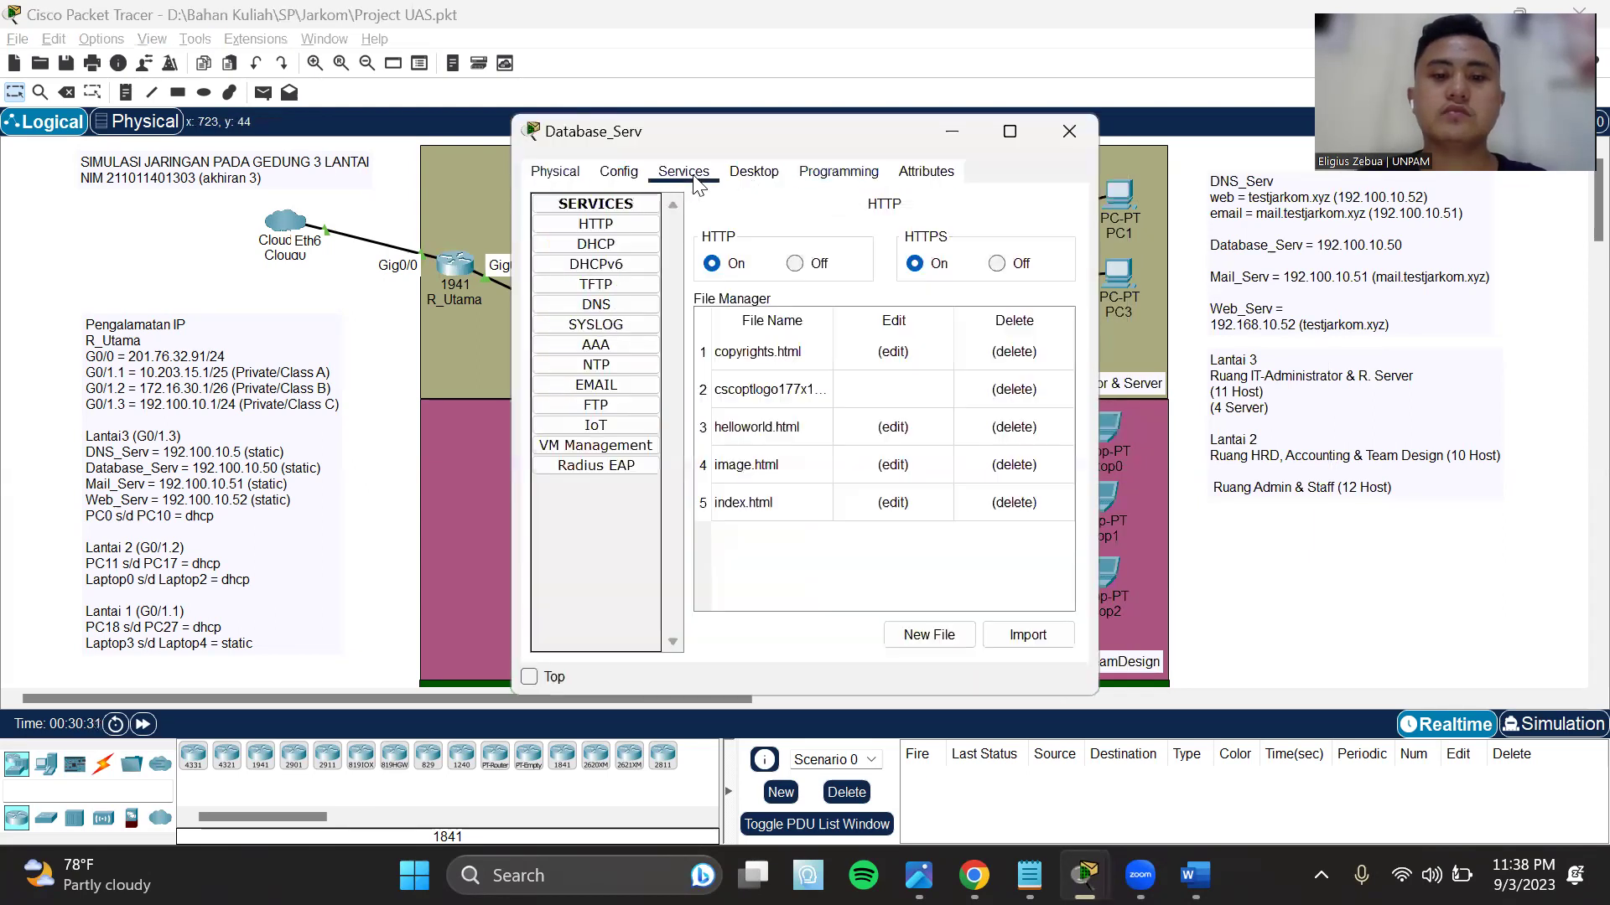
{"action": "left_click", "coordinate": [754, 171]}
{"action": "left_click", "coordinate": [617, 222]}
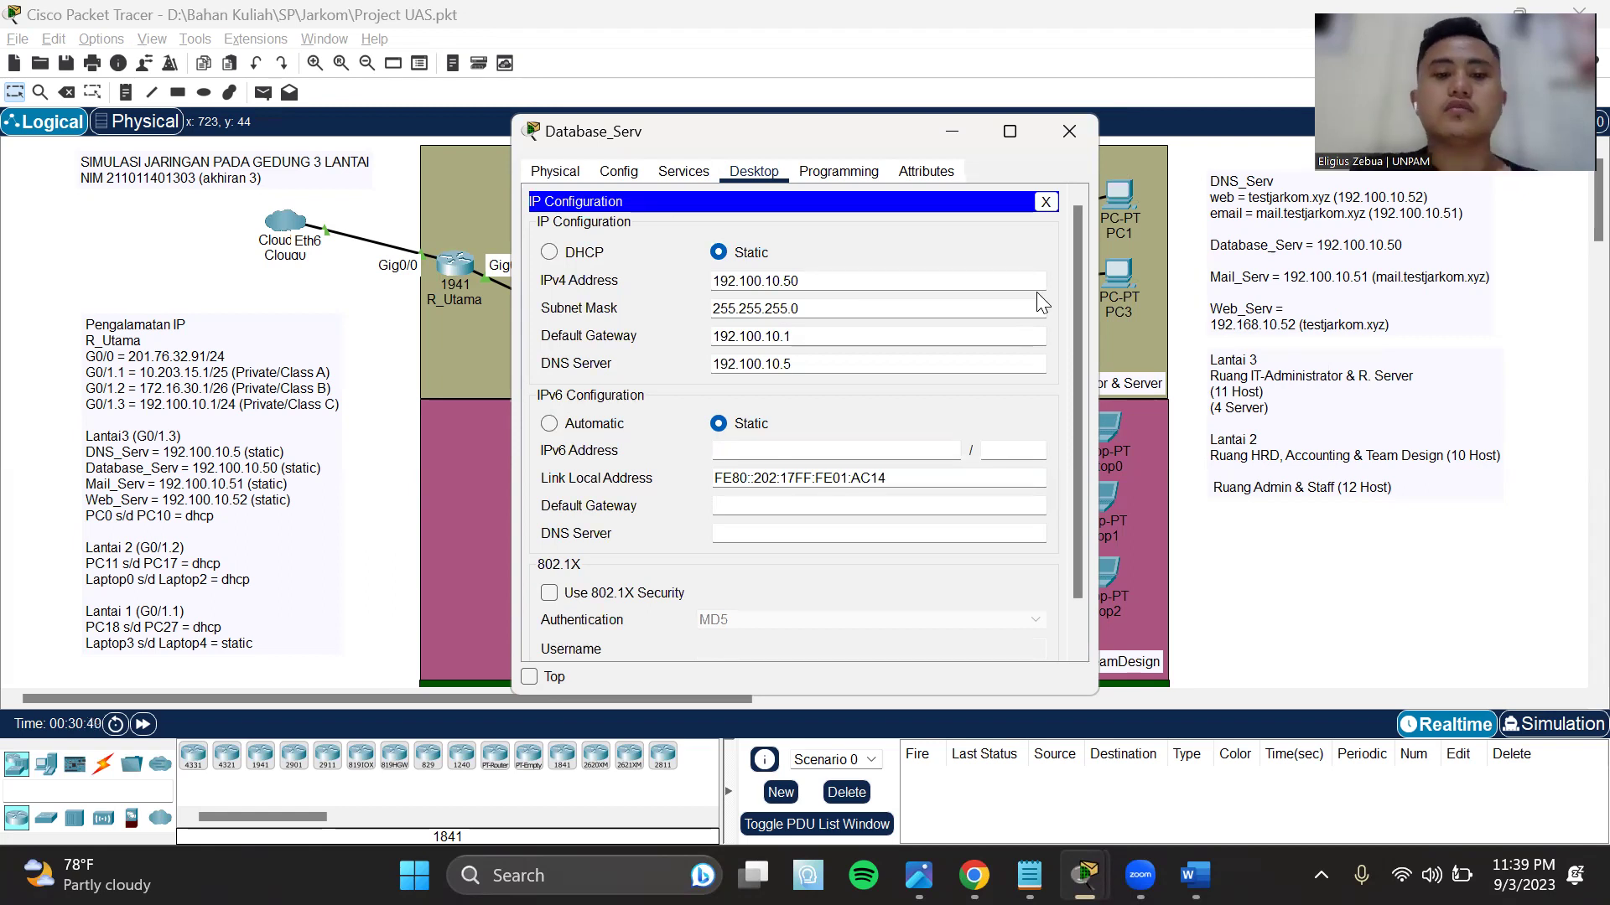
{"action": "left_click", "coordinate": [953, 276]}
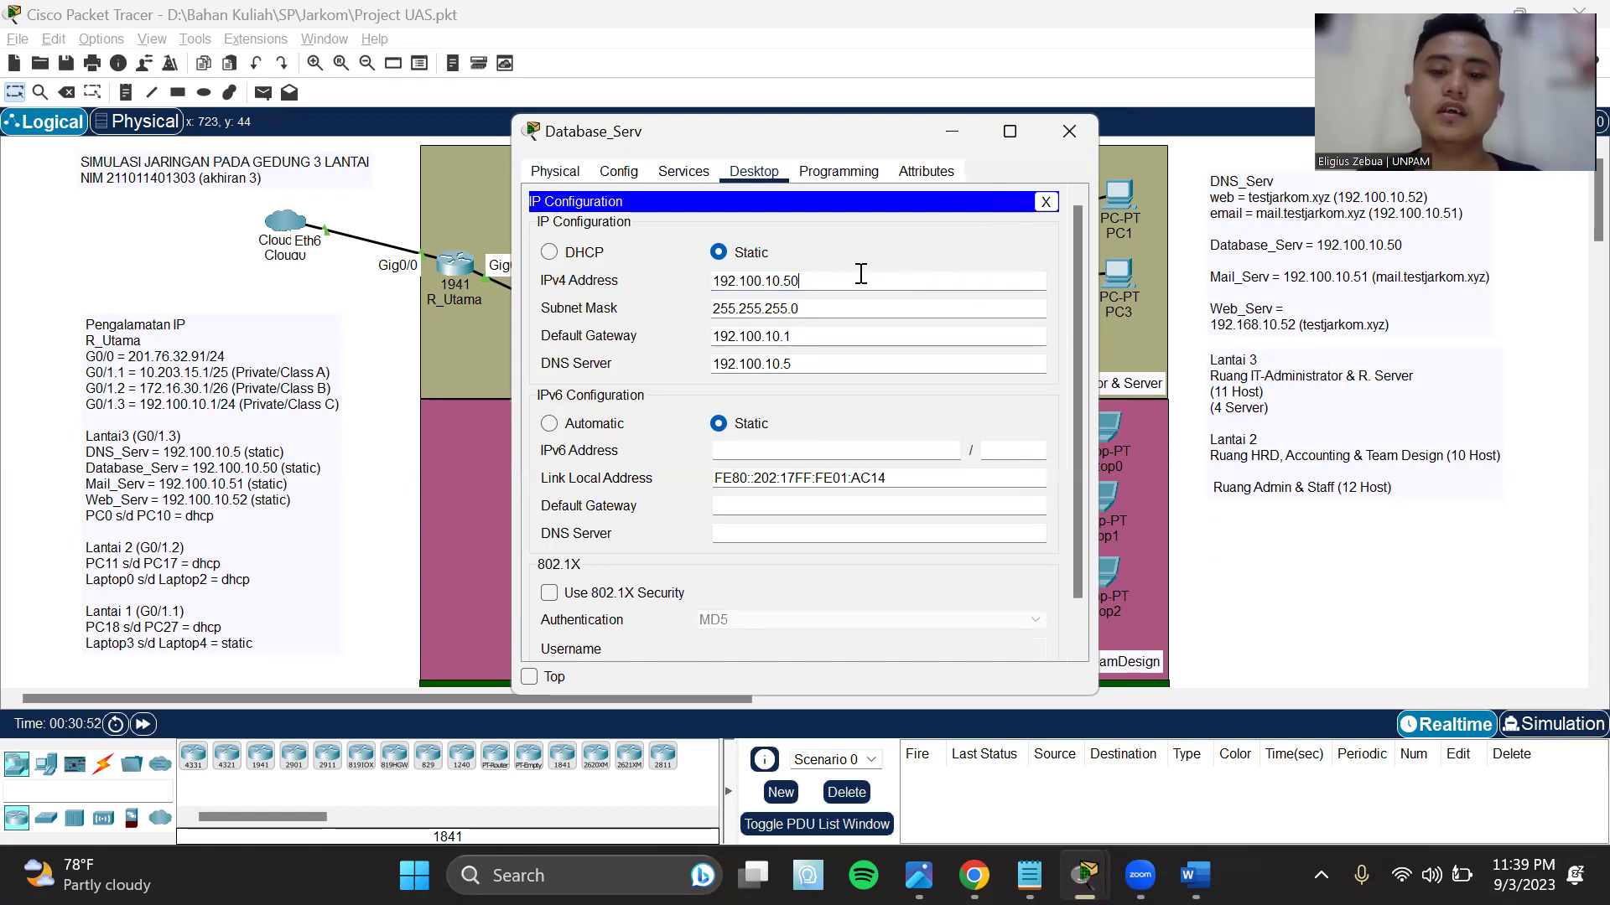
{"action": "left_click_drag", "start_coordinate": [852, 363], "coordinate": [658, 367]}
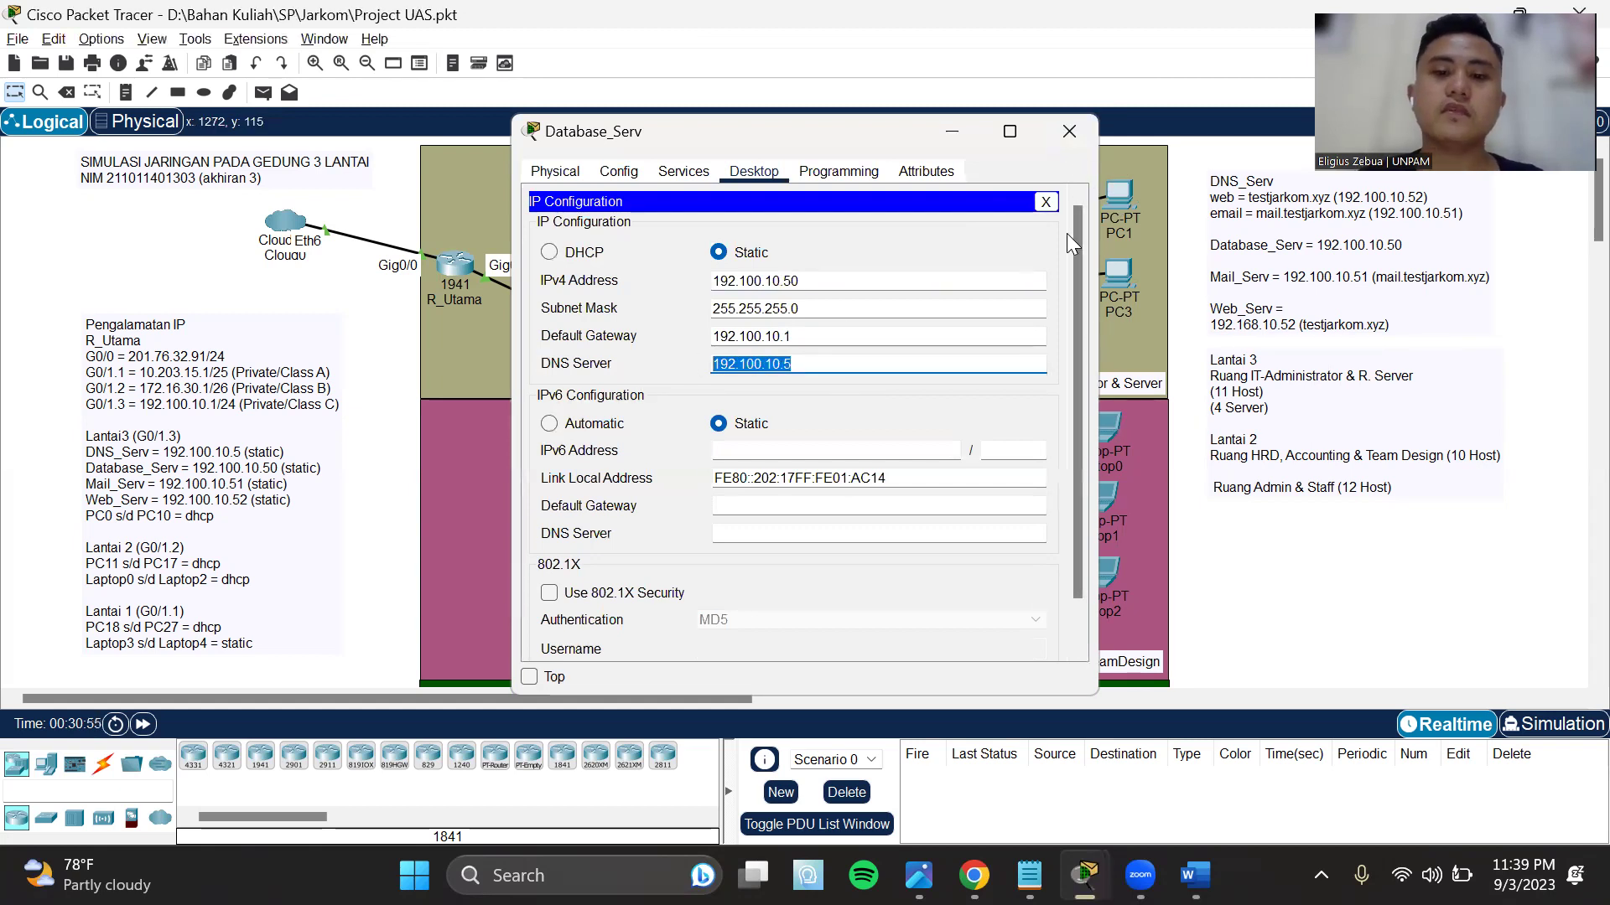
{"action": "left_click", "coordinate": [1069, 131]}
- Open Mail_Serv, examine its static IPv4 address and DNS server, and close the IP configuration
{"action": "left_click", "coordinate": [677, 172]}
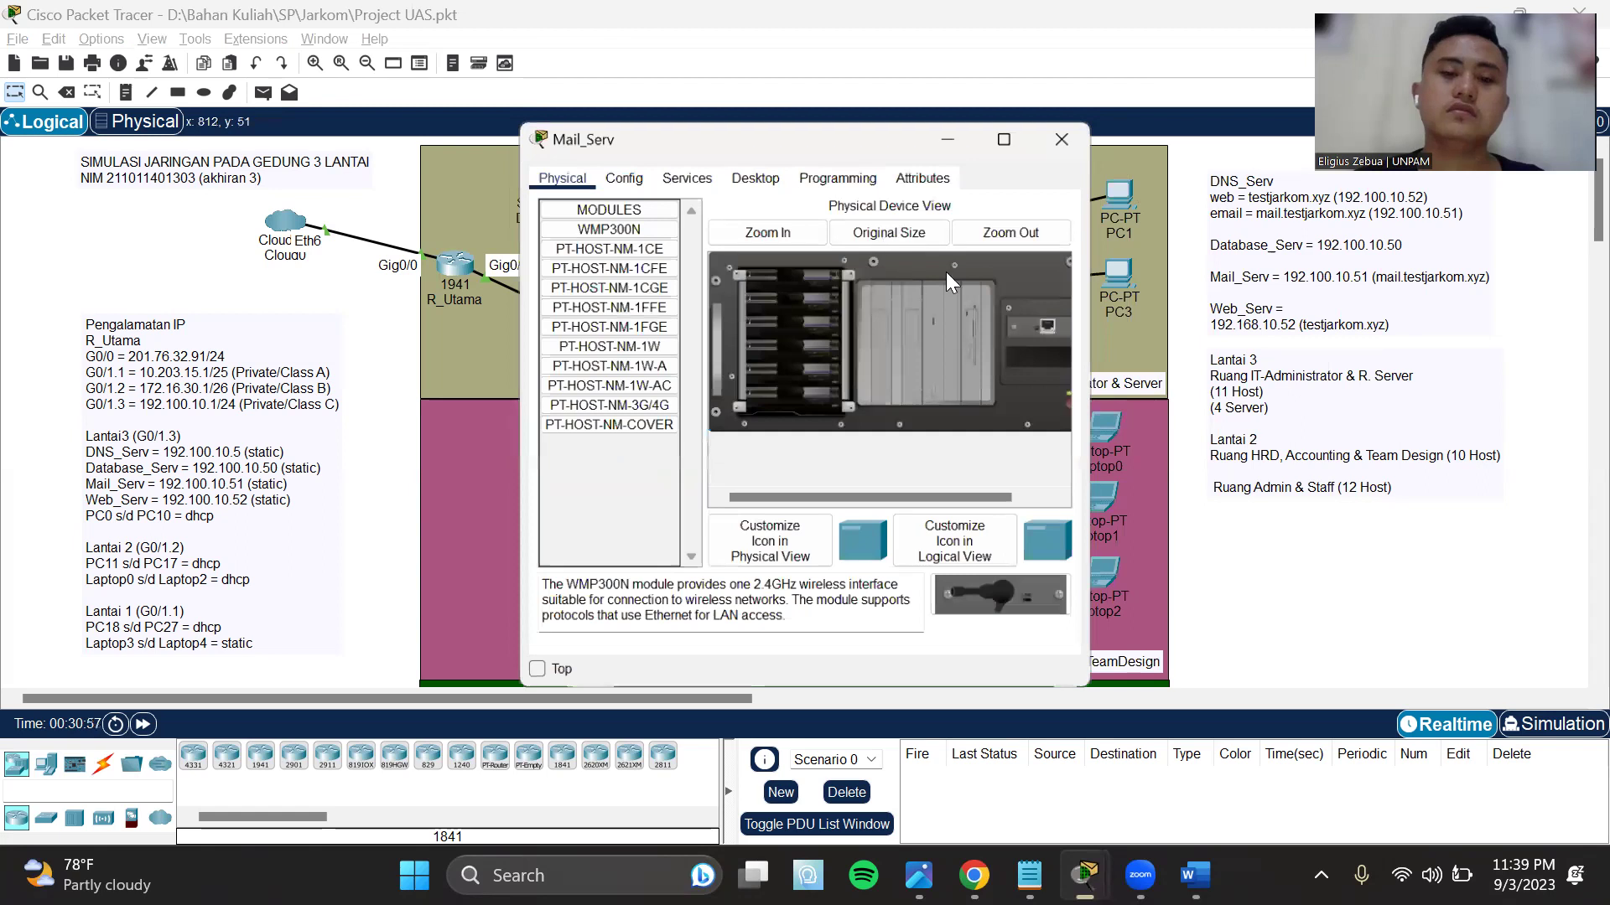
{"action": "left_click", "coordinate": [754, 171]}
{"action": "left_click", "coordinate": [553, 260]}
{"action": "left_click_drag", "start_coordinate": [764, 281], "coordinate": [807, 299]}
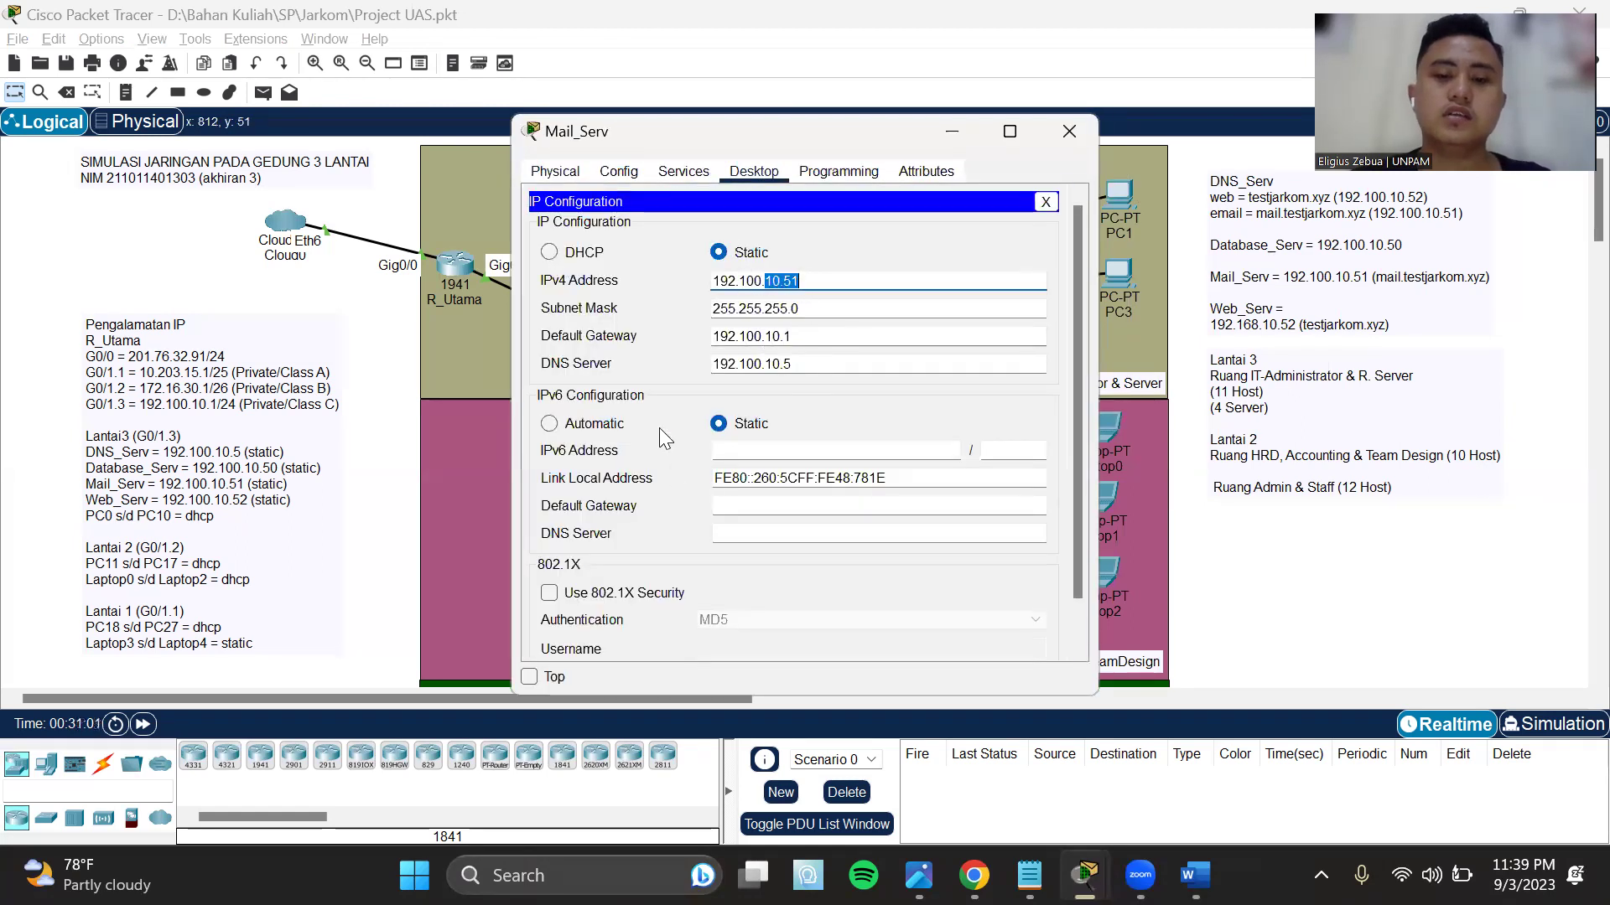
{"action": "left_click_drag", "start_coordinate": [721, 364], "coordinate": [823, 363]}
{"action": "left_click", "coordinate": [823, 363]}
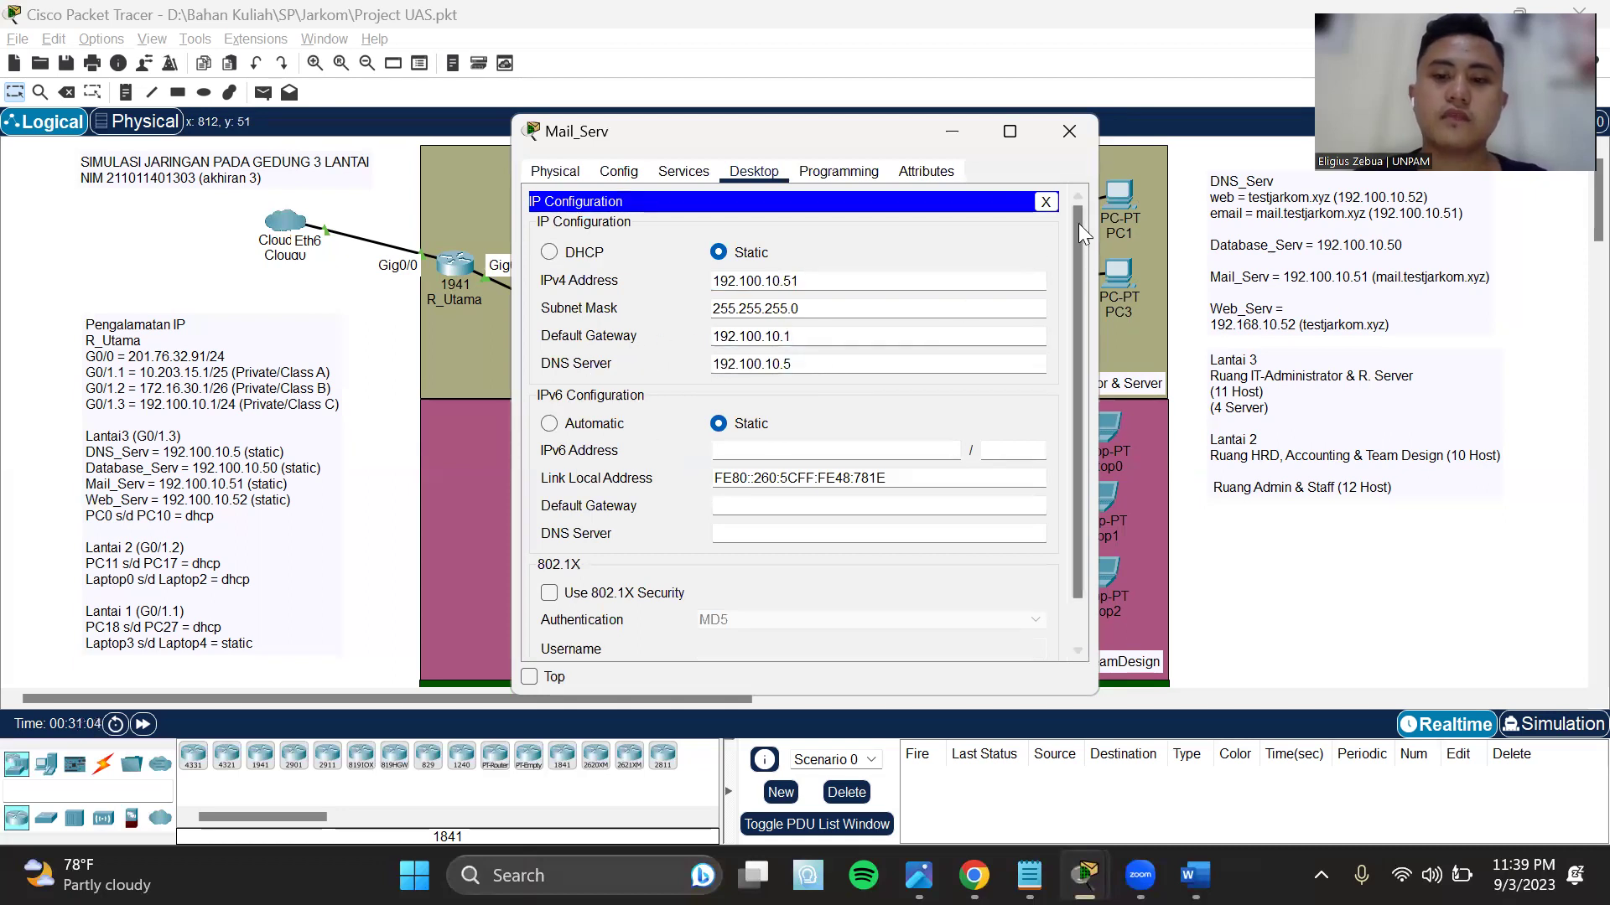
{"action": "left_click", "coordinate": [1053, 204]}
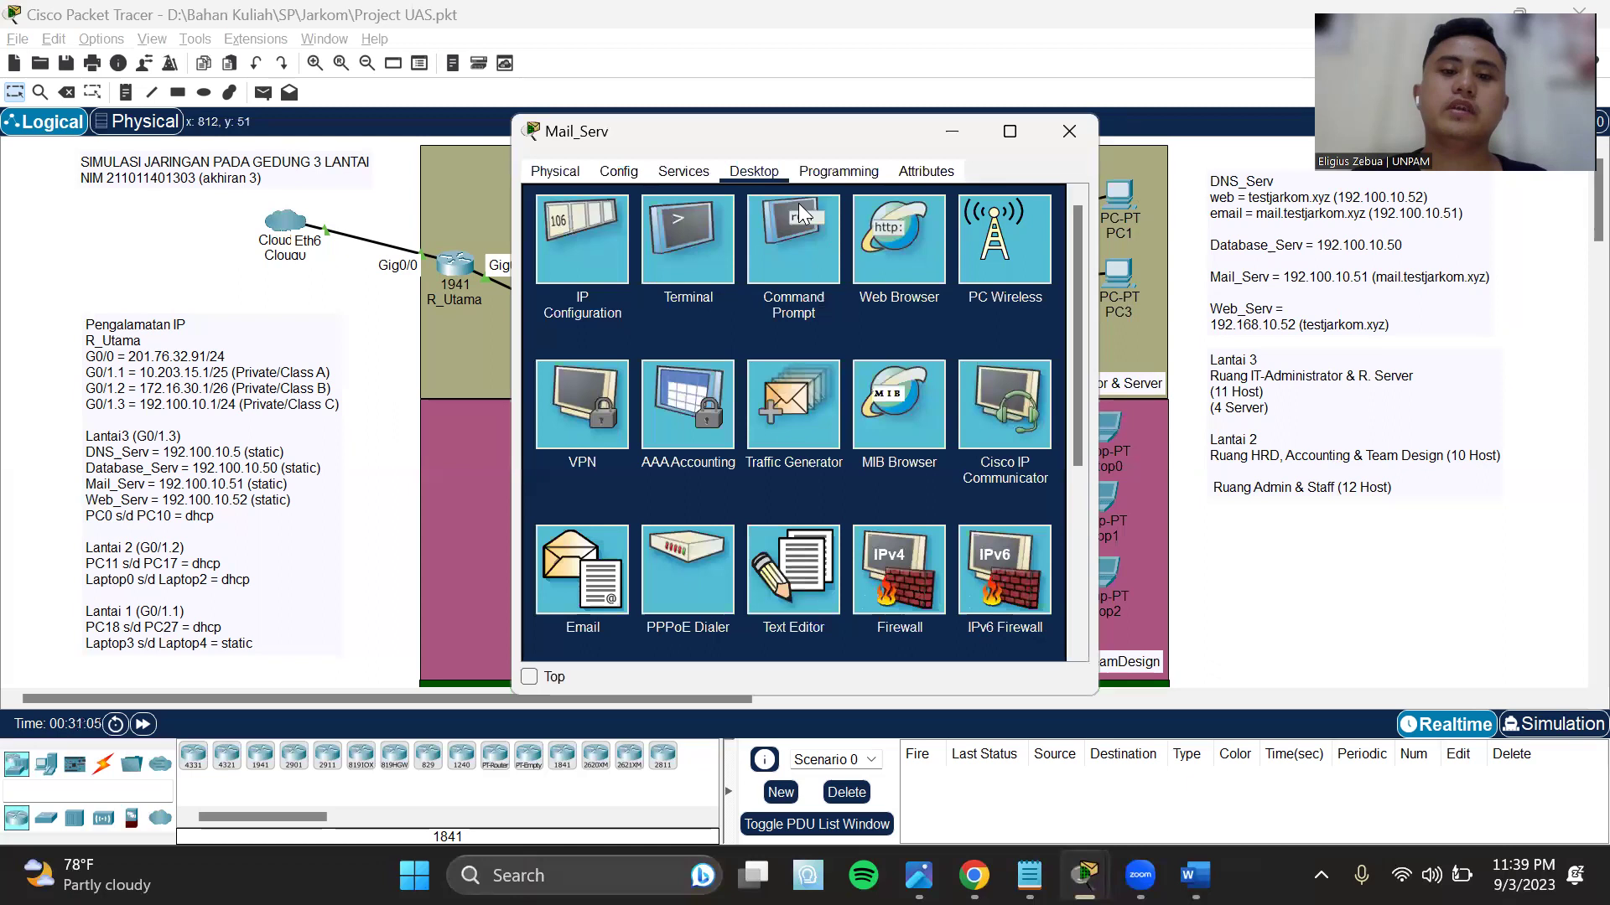
- Examine the domain name in Mail_Serv's EMAIL service settings, and close the server's window
{"action": "left_click_drag", "start_coordinate": [810, 131], "coordinate": [918, 124]}
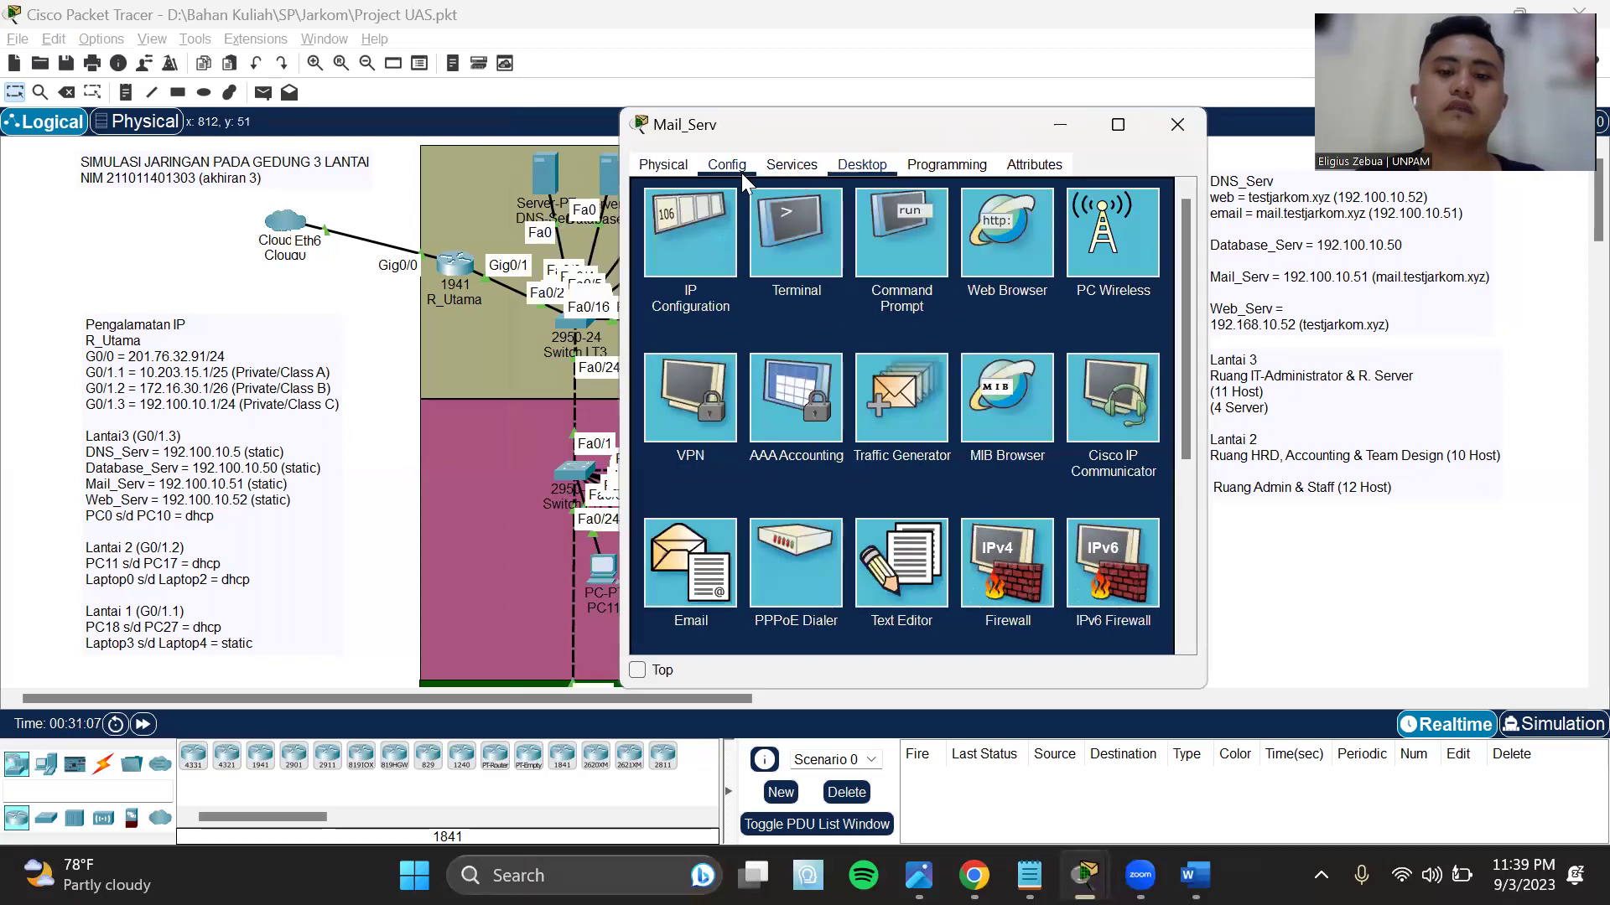
{"action": "left_click", "coordinate": [791, 165]}
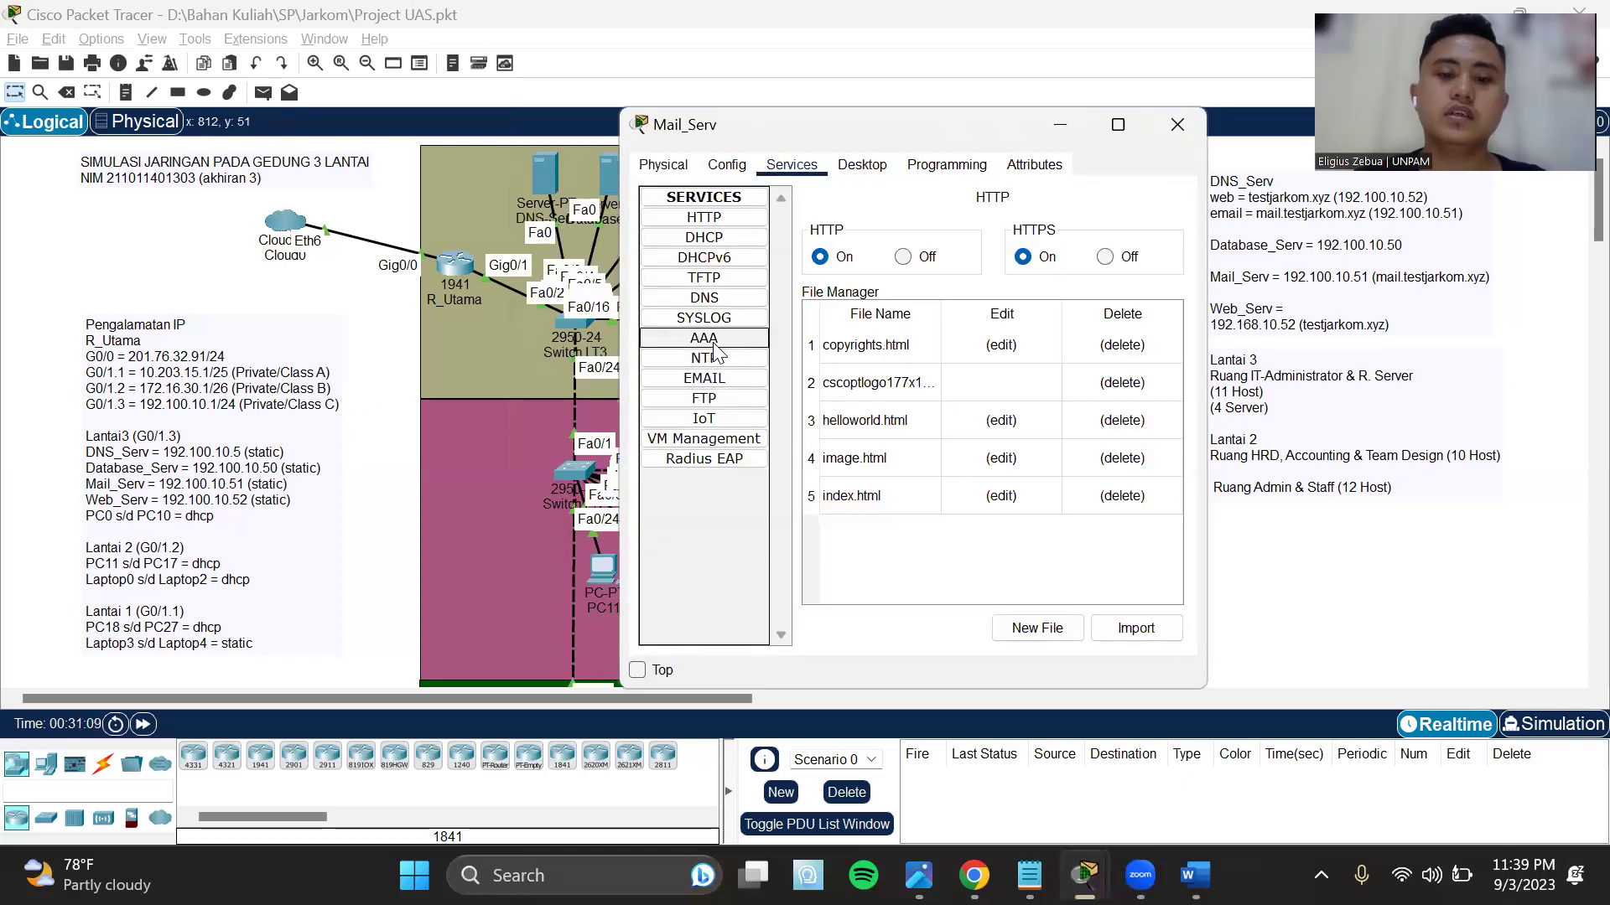
{"action": "left_click", "coordinate": [712, 384]}
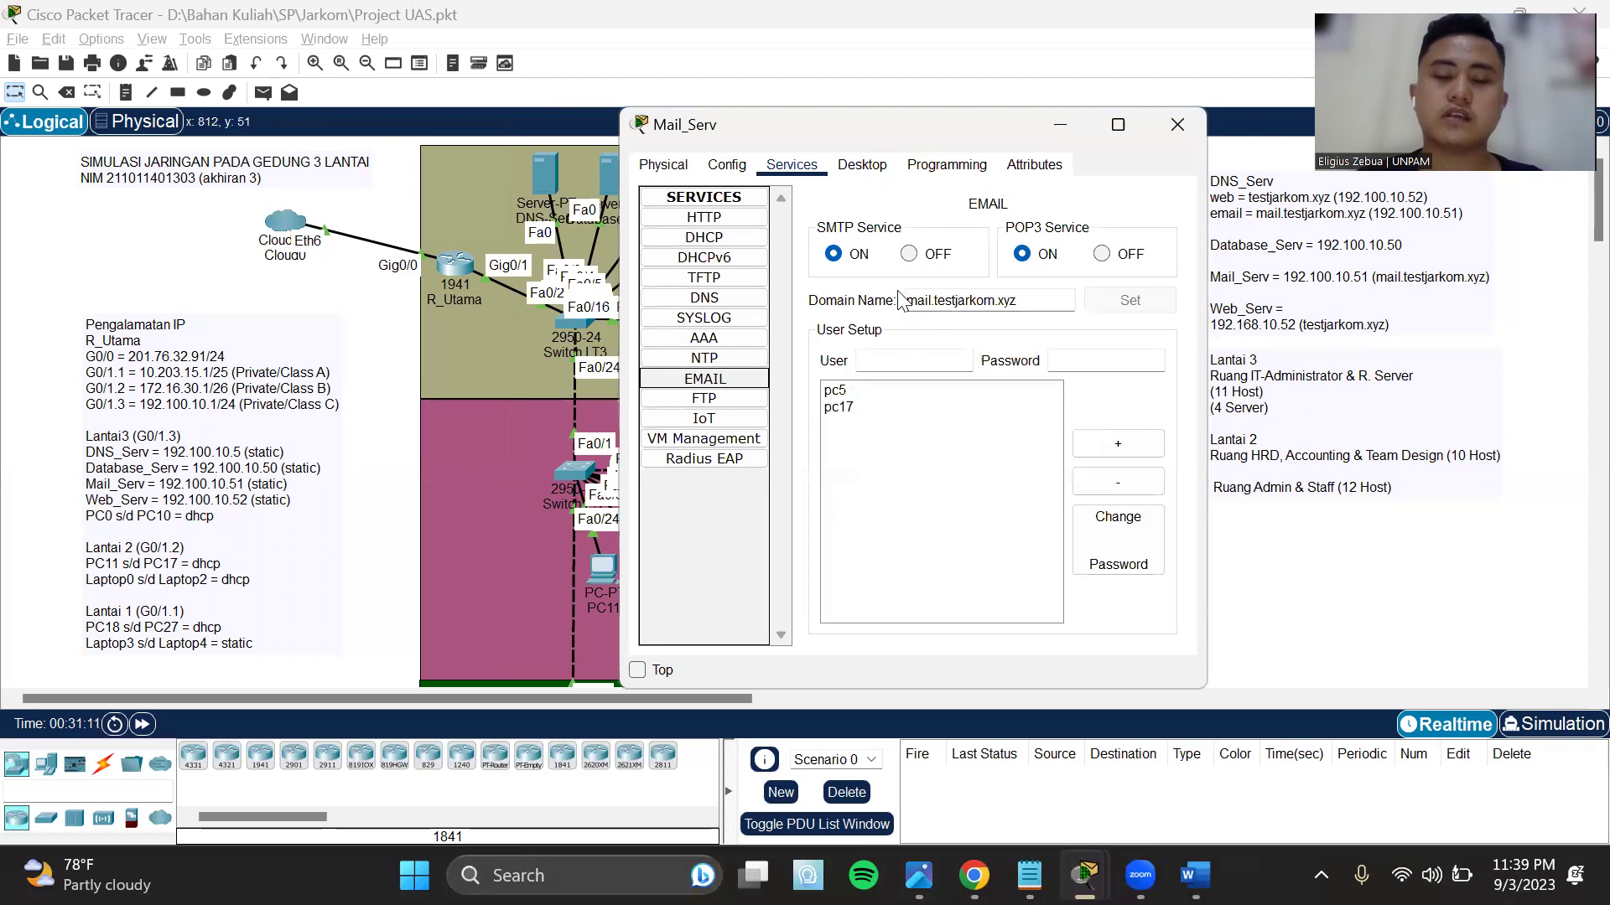
{"action": "left_click_drag", "start_coordinate": [1016, 300], "coordinate": [940, 298]}
{"action": "left_click", "coordinate": [1027, 299]}
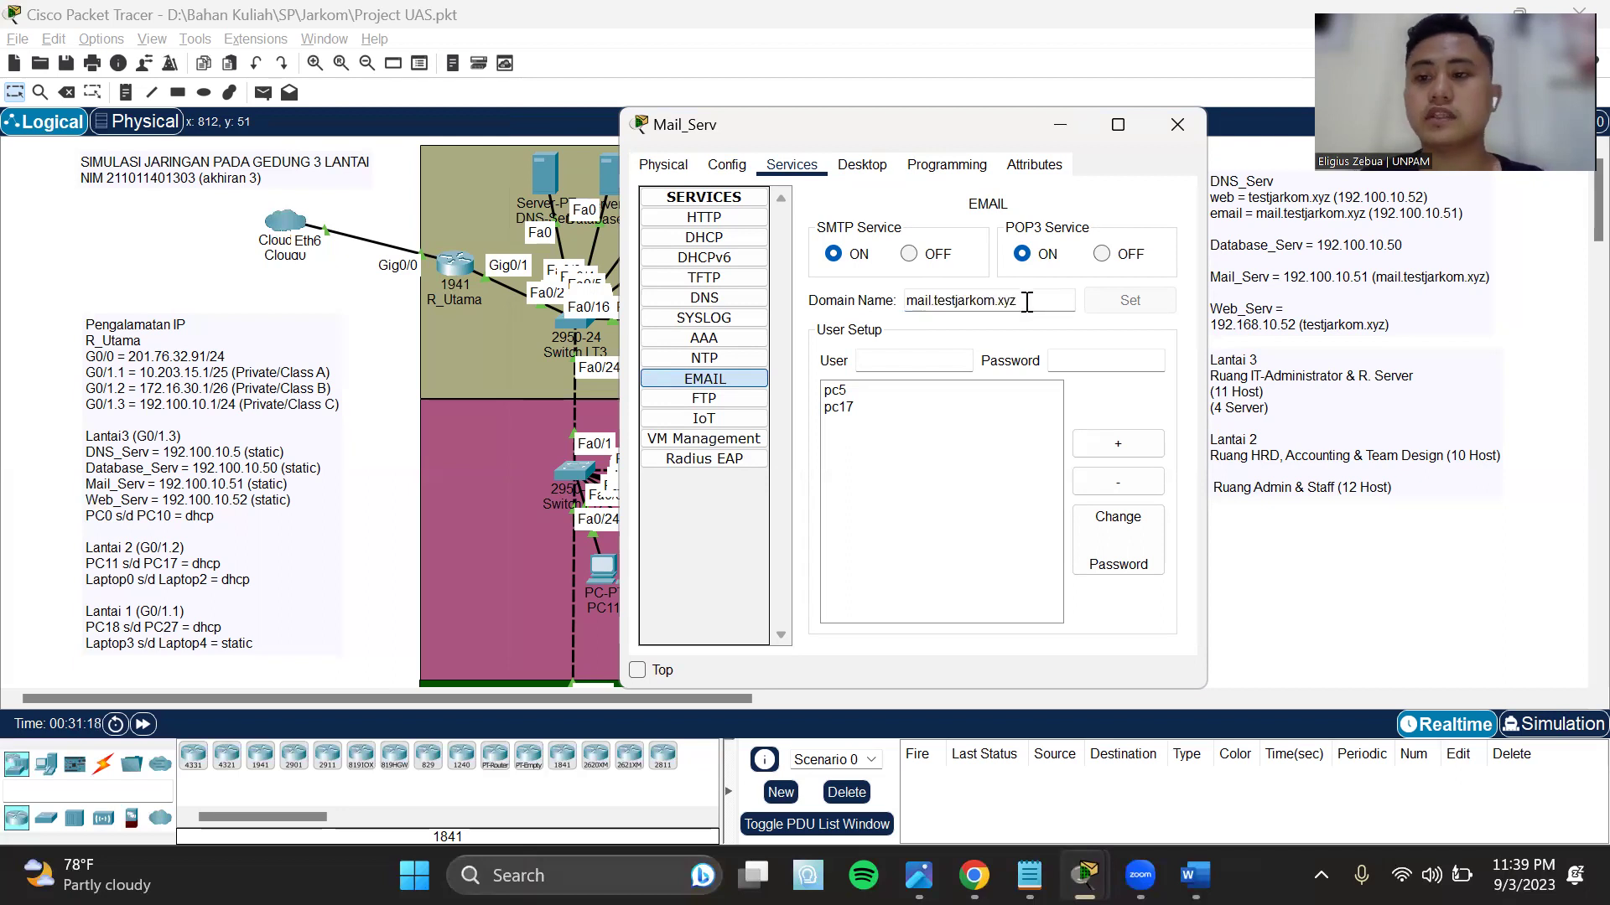
{"action": "left_click_drag", "start_coordinate": [1026, 302], "coordinate": [876, 304]}
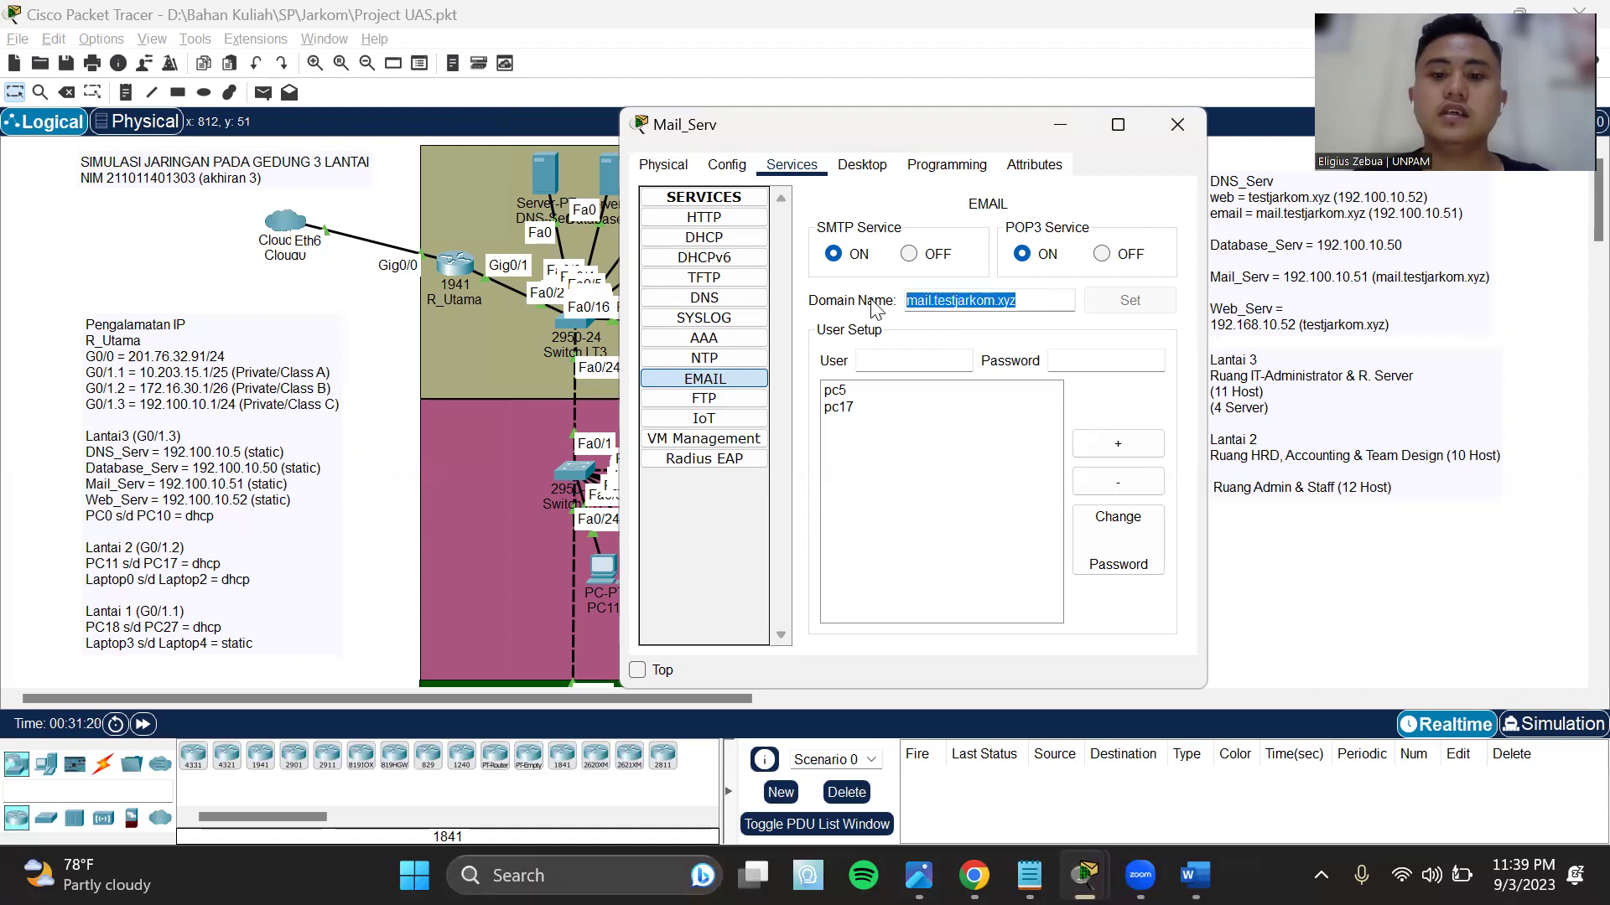
{"action": "left_click", "coordinate": [928, 326]}
{"action": "left_click_drag", "start_coordinate": [1024, 302], "coordinate": [885, 303]}
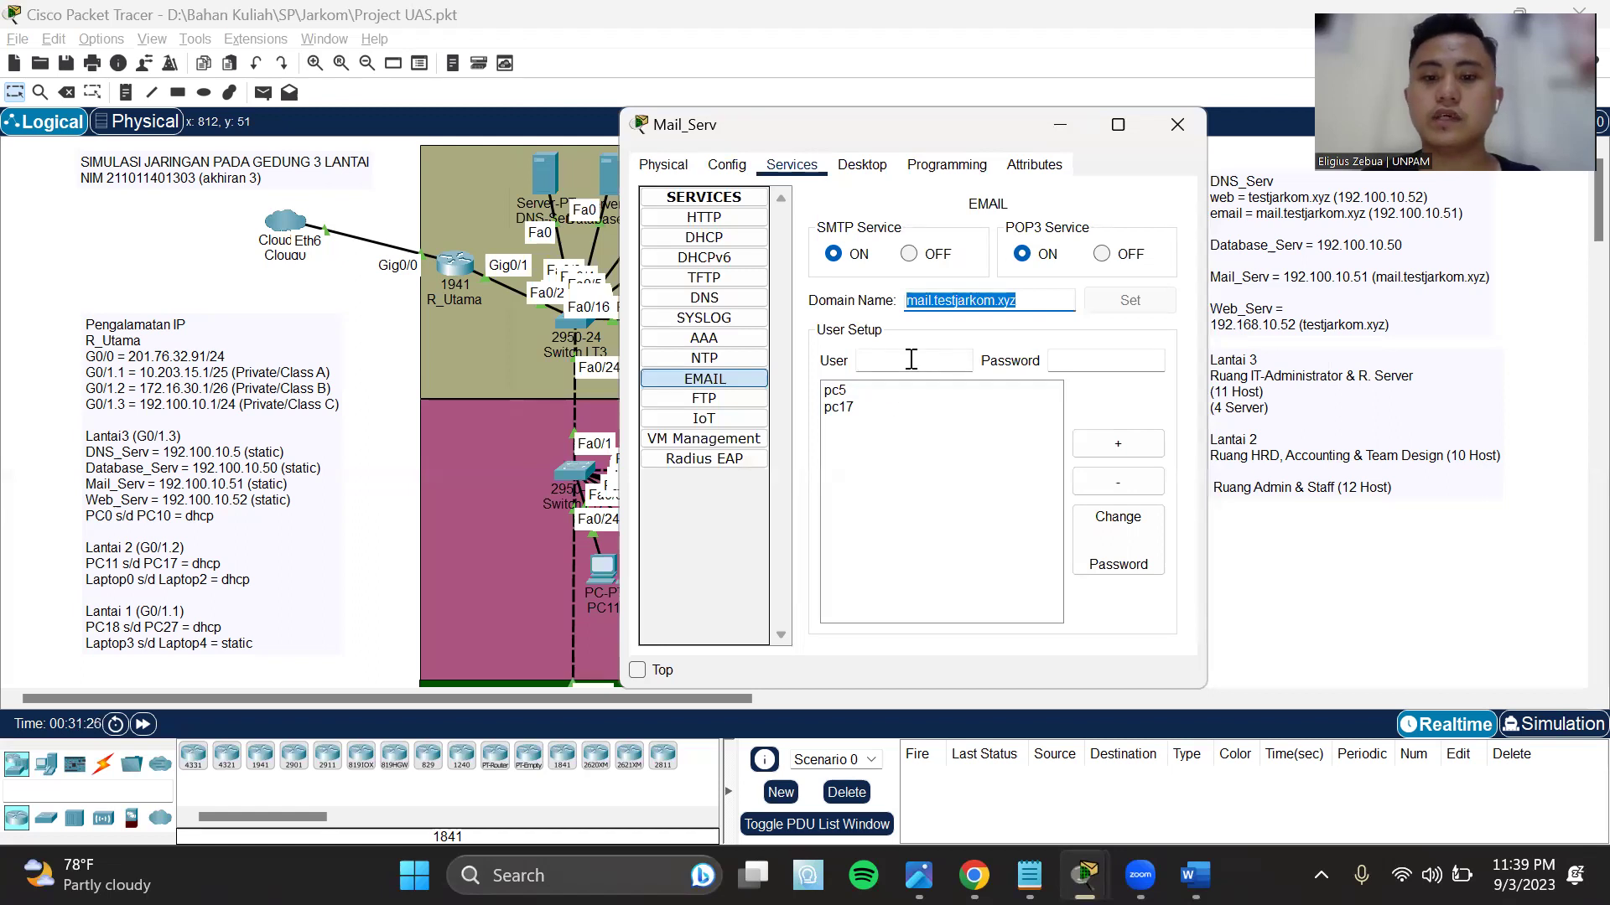
{"action": "left_click", "coordinate": [1163, 132]}
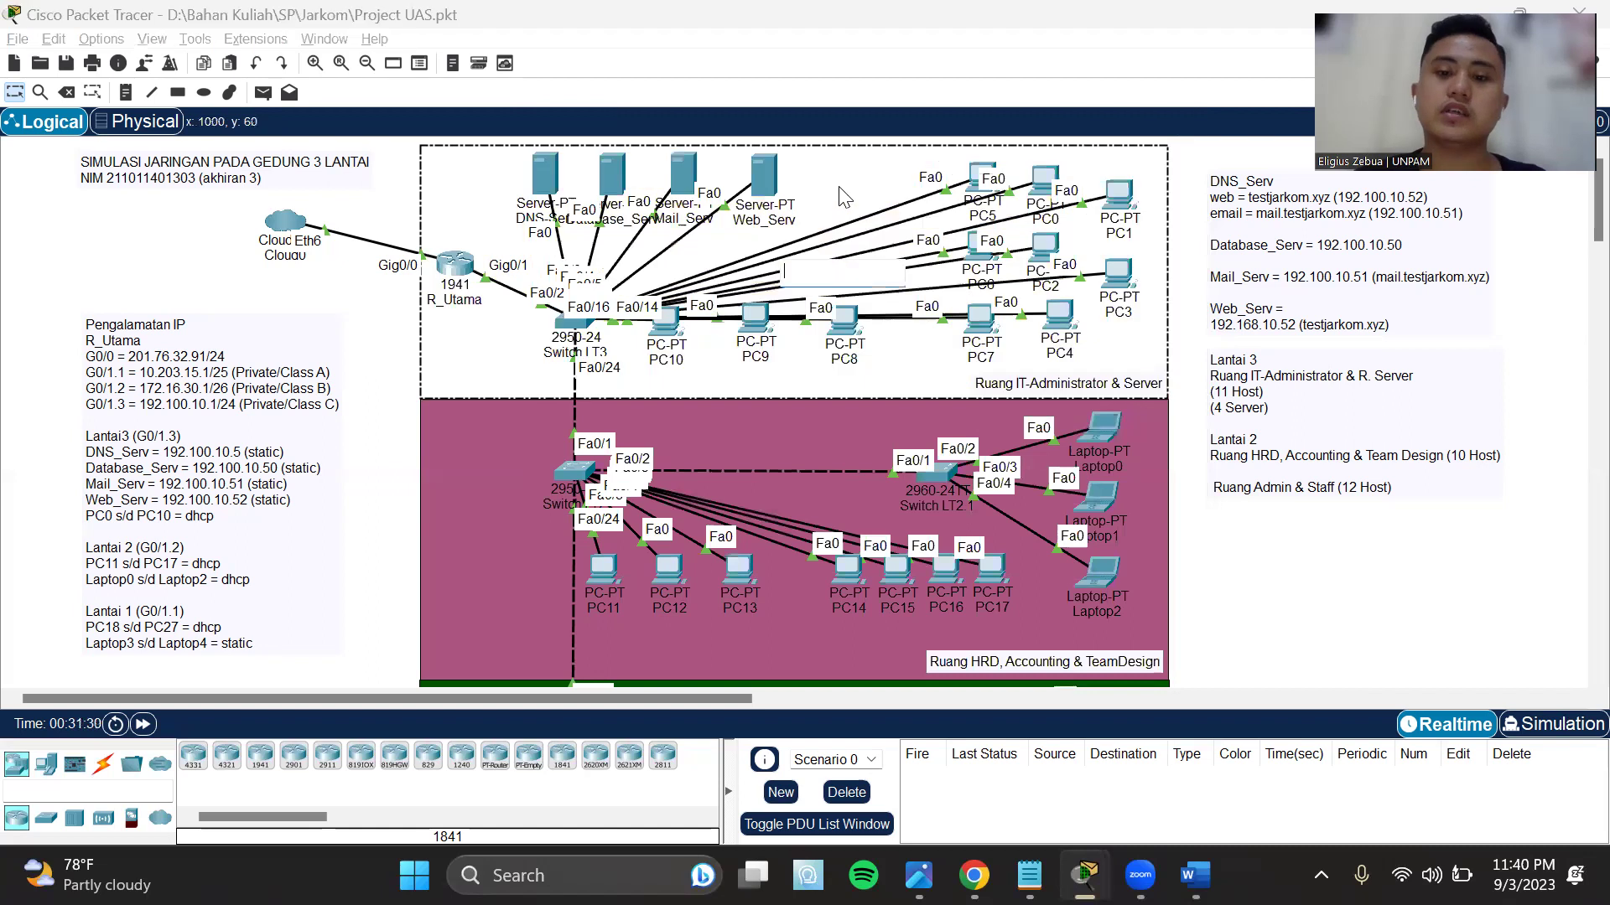
- Open DNS-Serv, examine the mail and web A records in its DNS service, and close the server's window
{"action": "left_click", "coordinate": [545, 177]}
{"action": "left_click", "coordinate": [683, 171]}
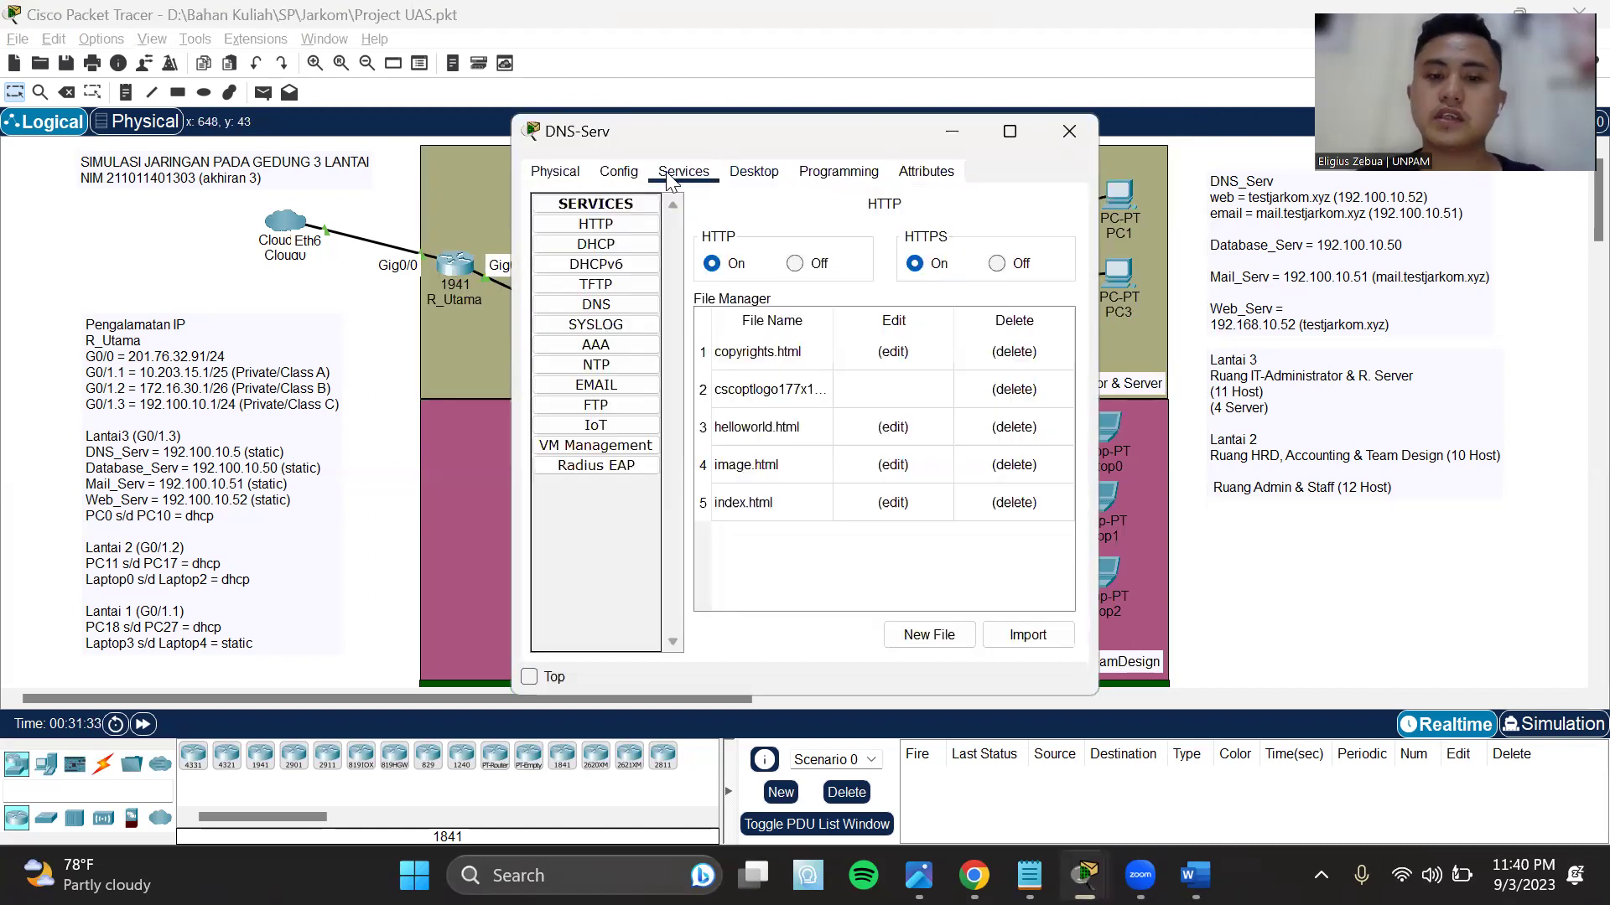
{"action": "left_click", "coordinate": [644, 303]}
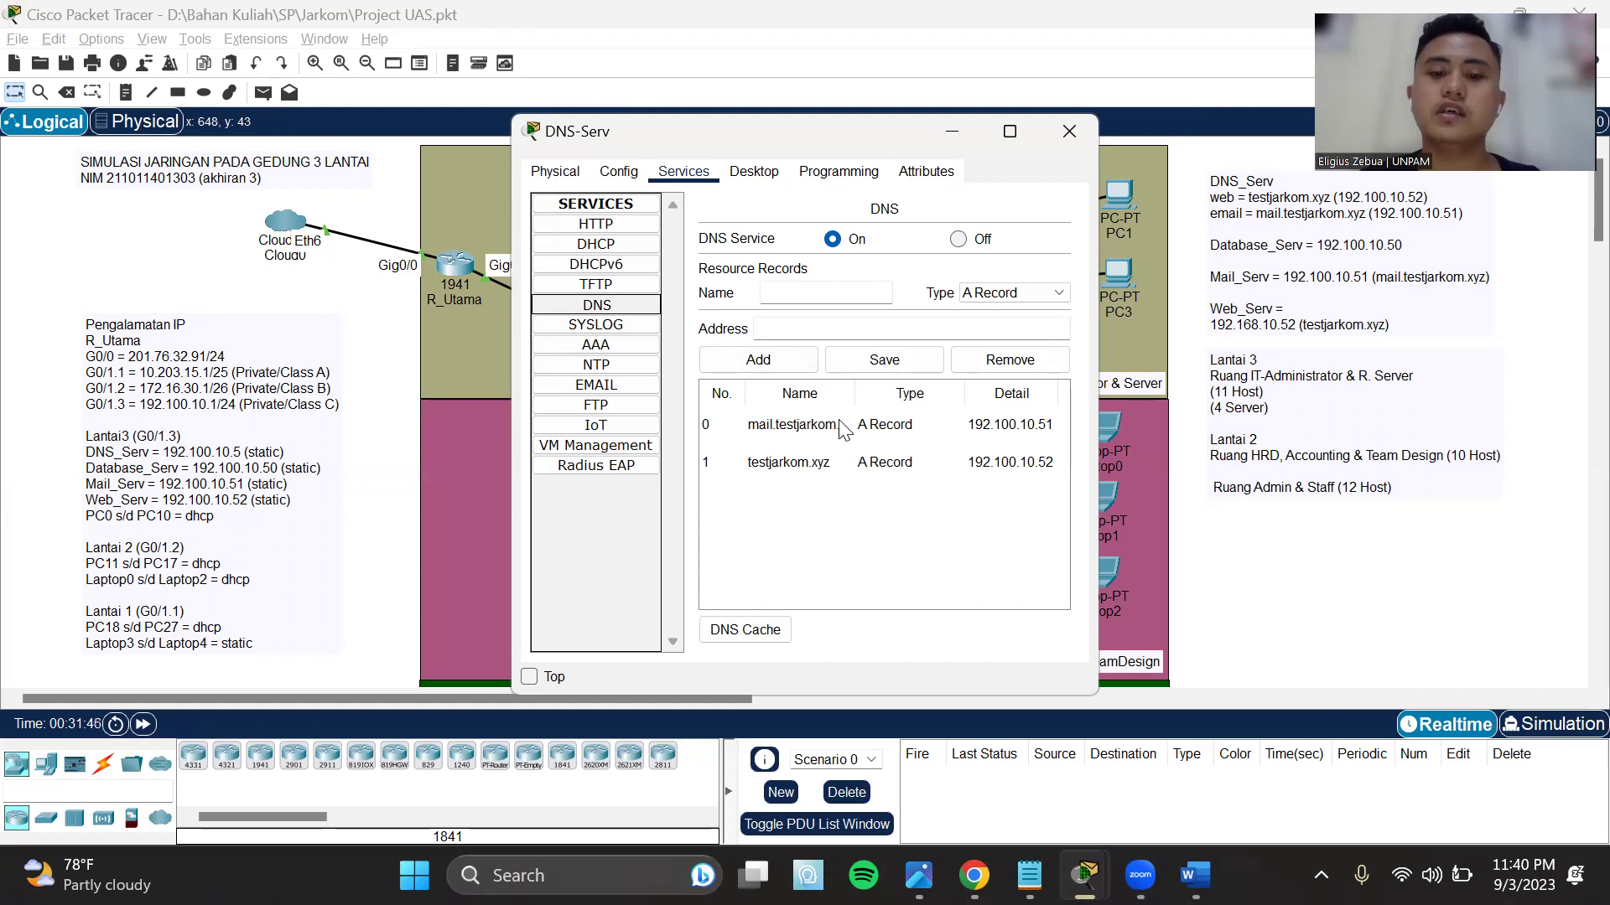
{"action": "mouse_move", "coordinate": [854, 393]}
{"action": "left_mouse_down"}
{"action": "mouse_move", "coordinate": [922, 393]}
{"action": "mouse_move", "coordinate": [859, 384]}
{"action": "left_mouse_up"}
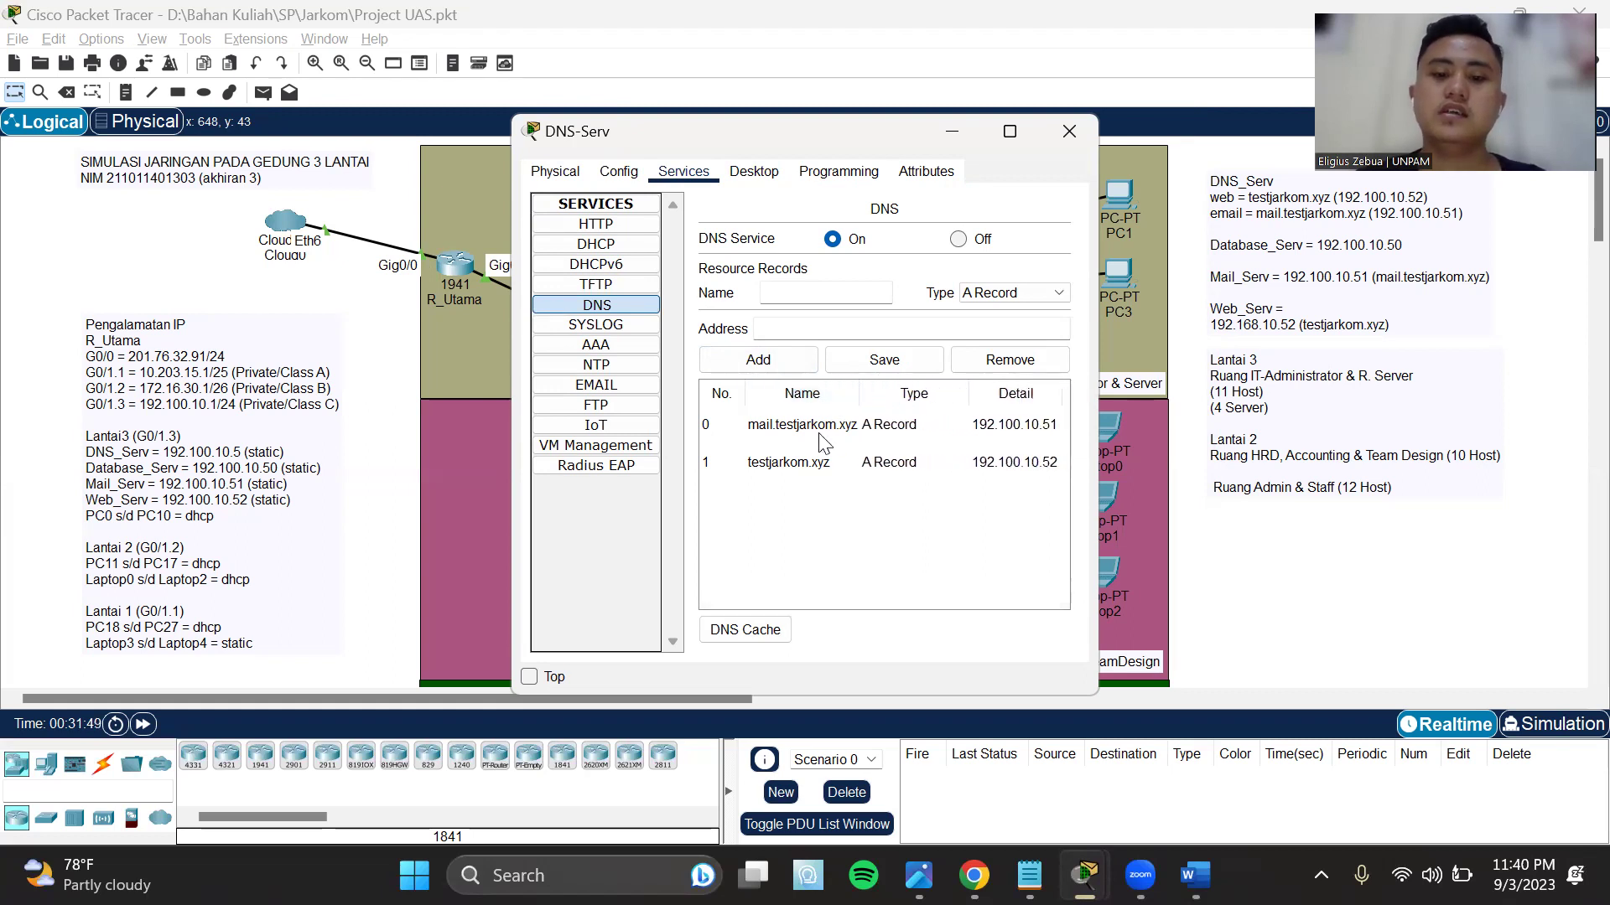
{"action": "left_click", "coordinate": [797, 466]}
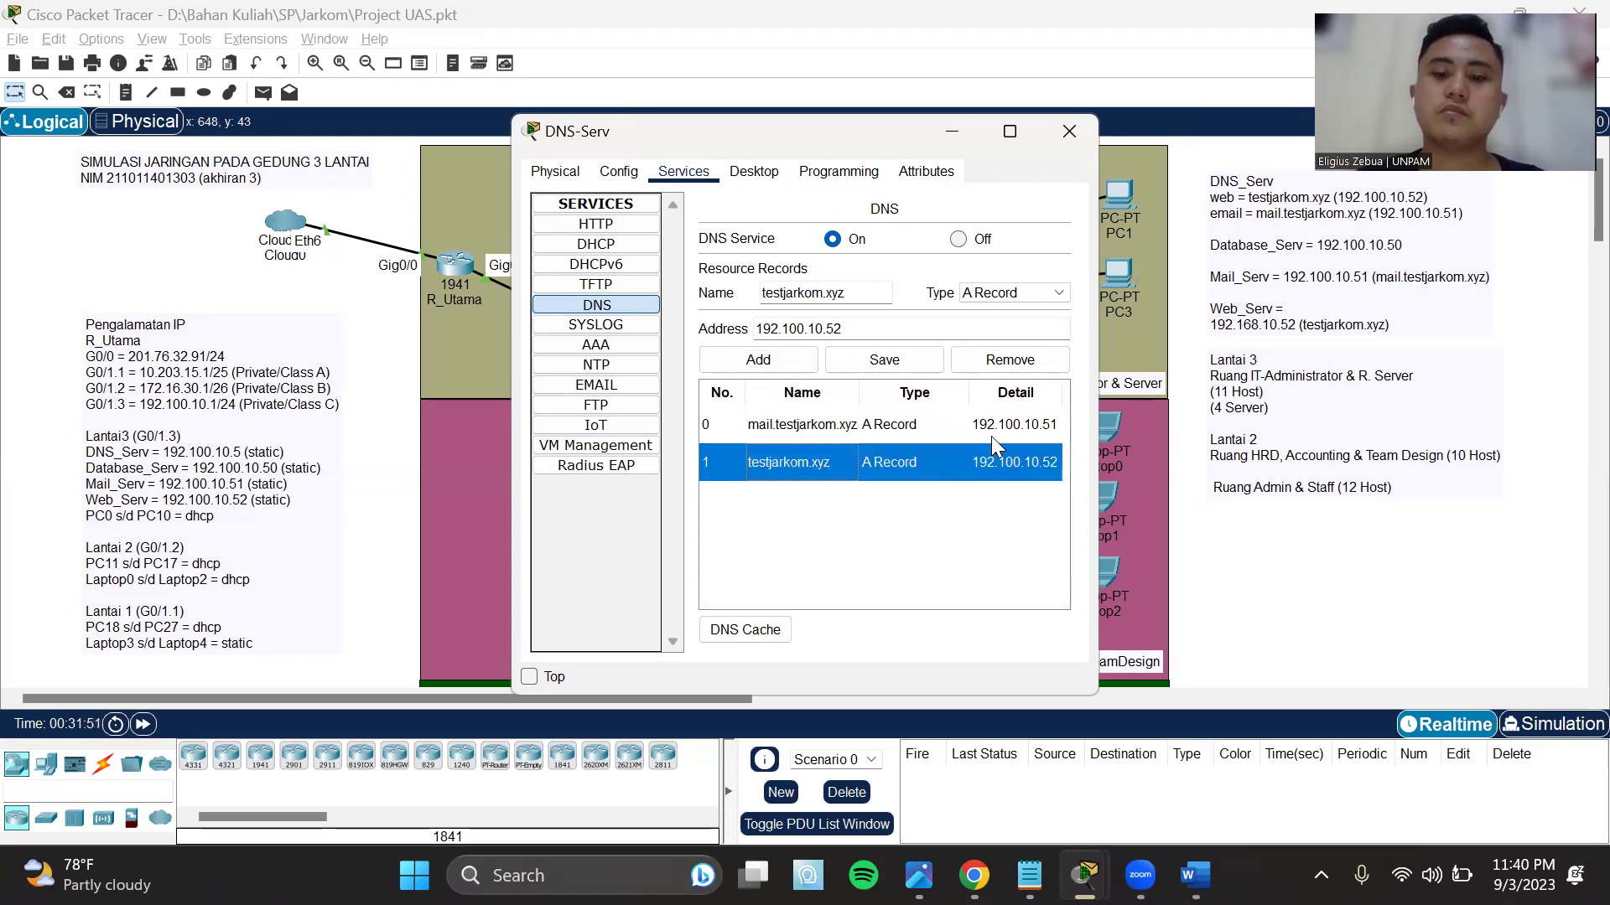
{"action": "left_click_drag", "start_coordinate": [889, 138], "coordinate": [1214, 201]}
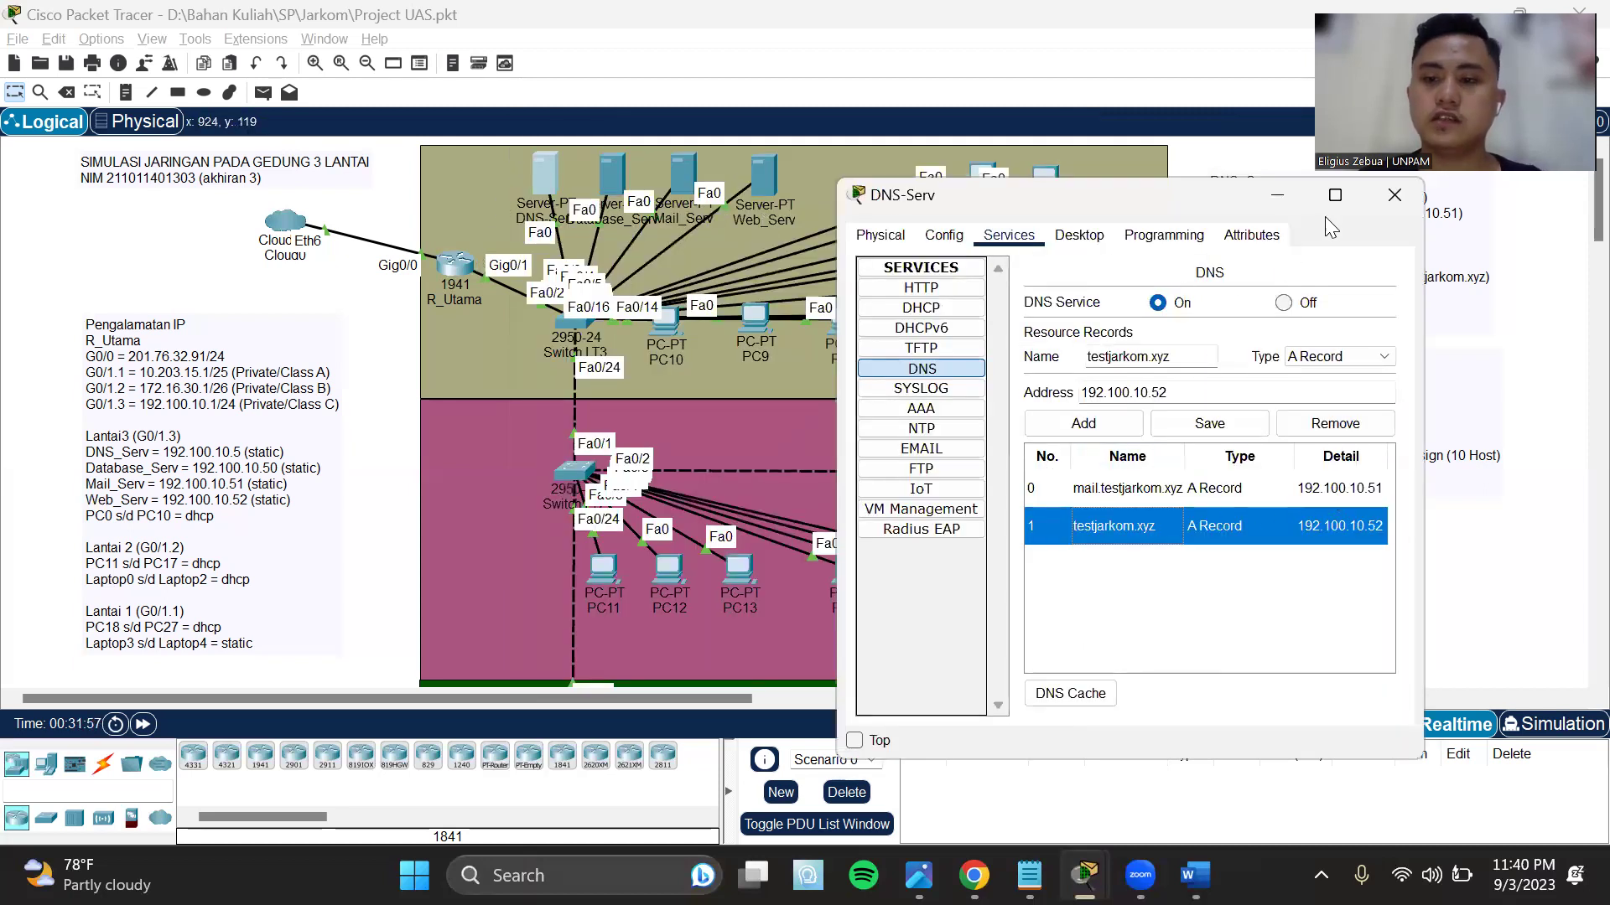
{"action": "left_click", "coordinate": [1375, 205]}
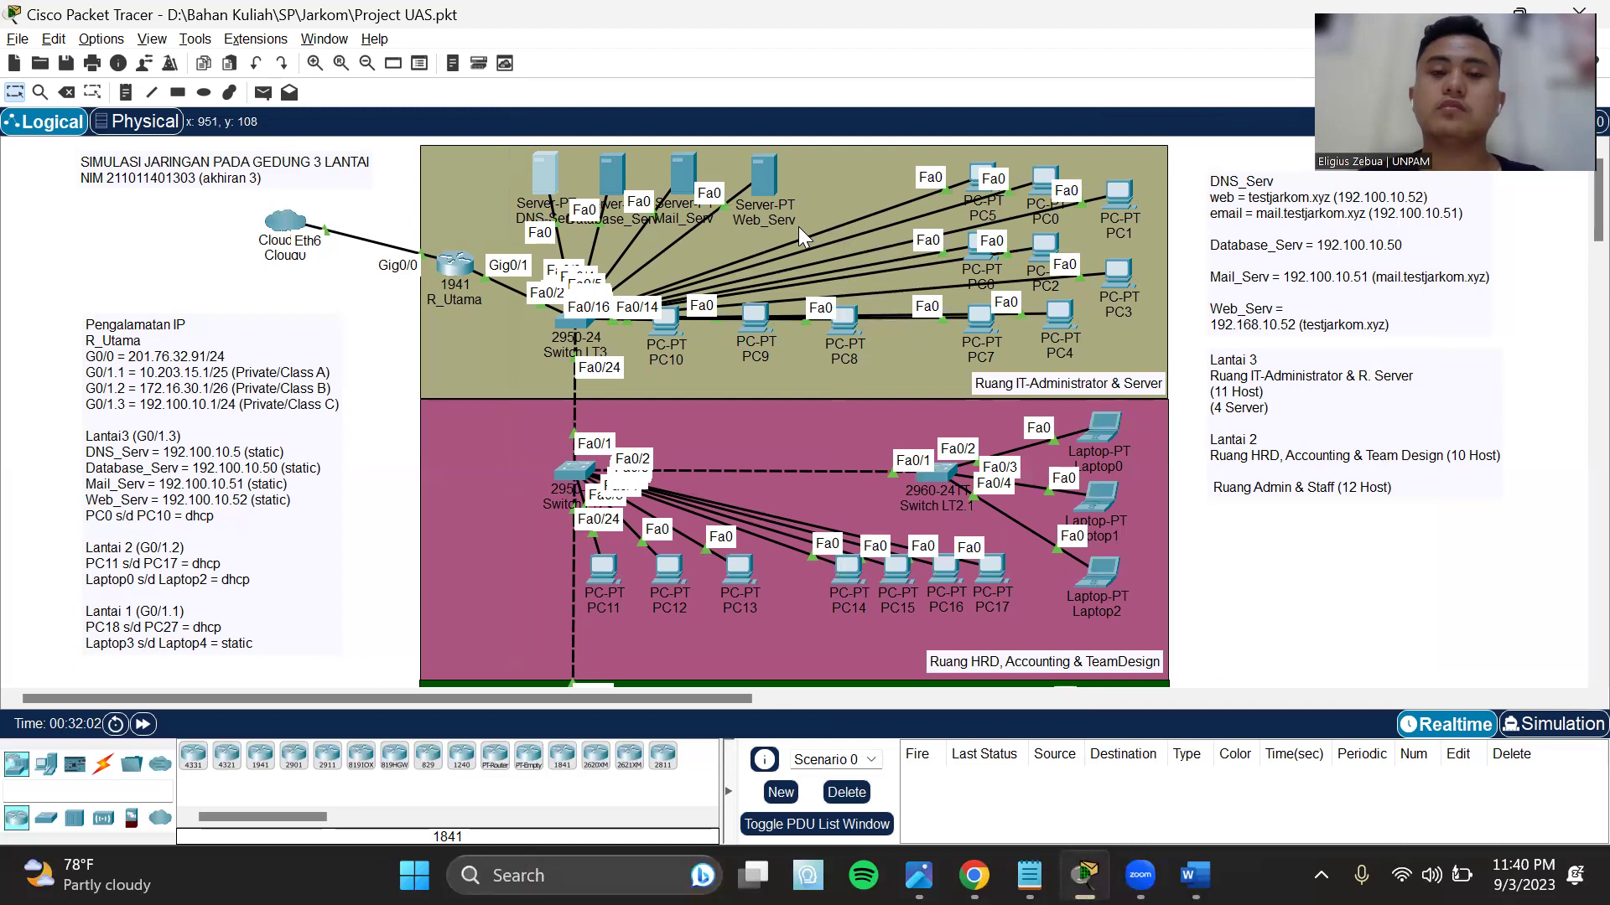
- Open Web_Serv and examine the static IPv4 address and DNS server in its IP configuration
{"action": "left_click", "coordinate": [691, 171]}
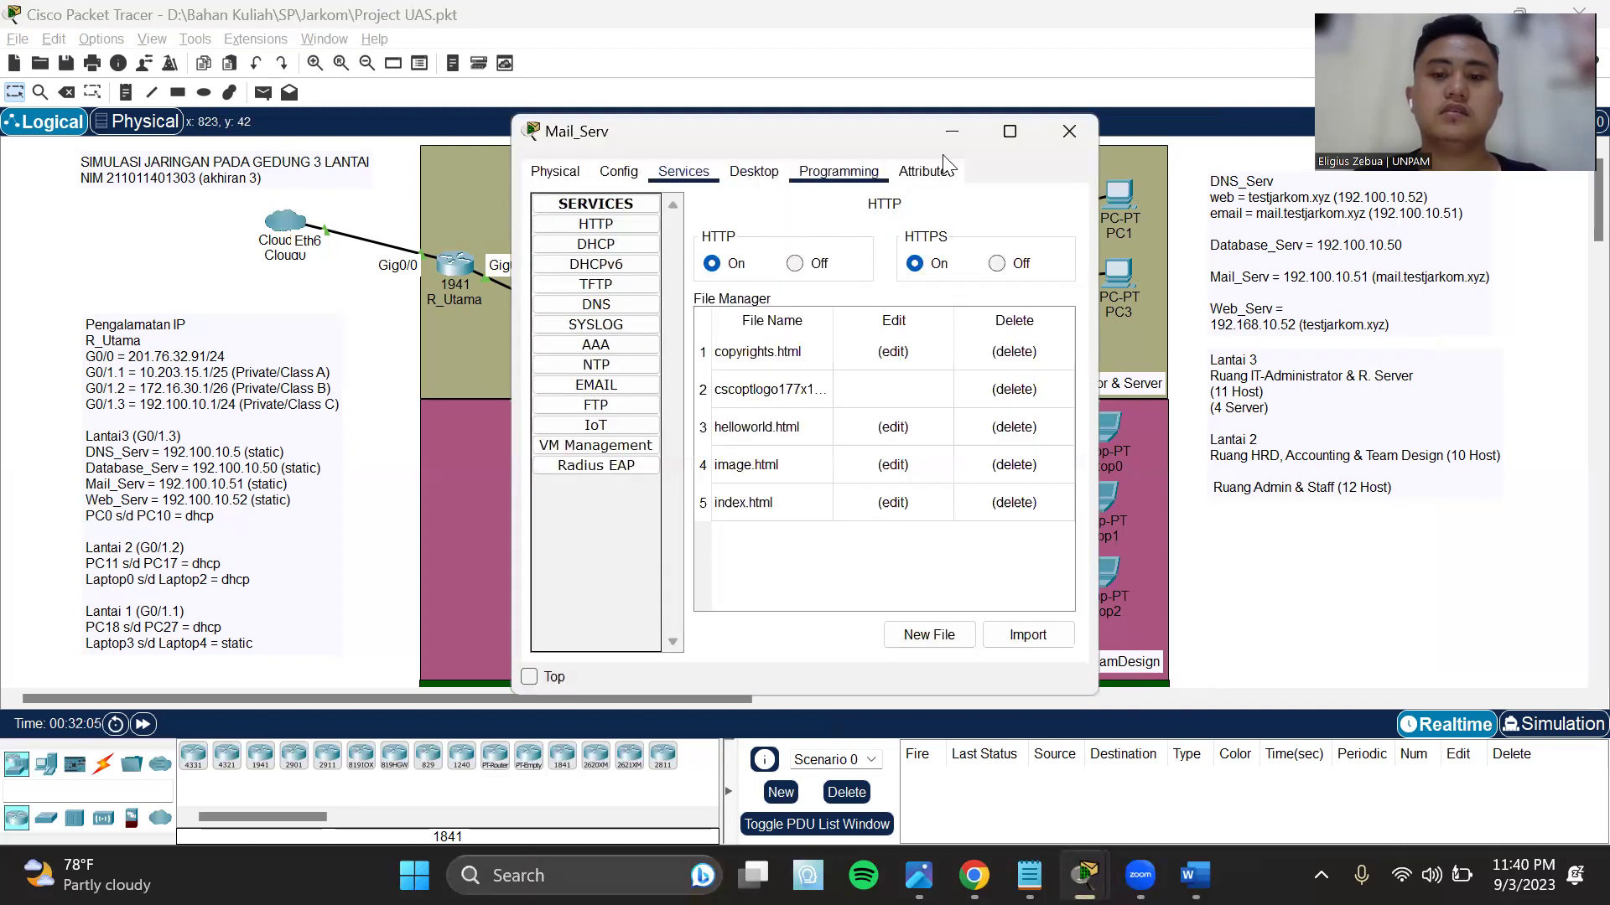
{"action": "left_click", "coordinate": [1048, 140]}
{"action": "left_click", "coordinate": [767, 179]}
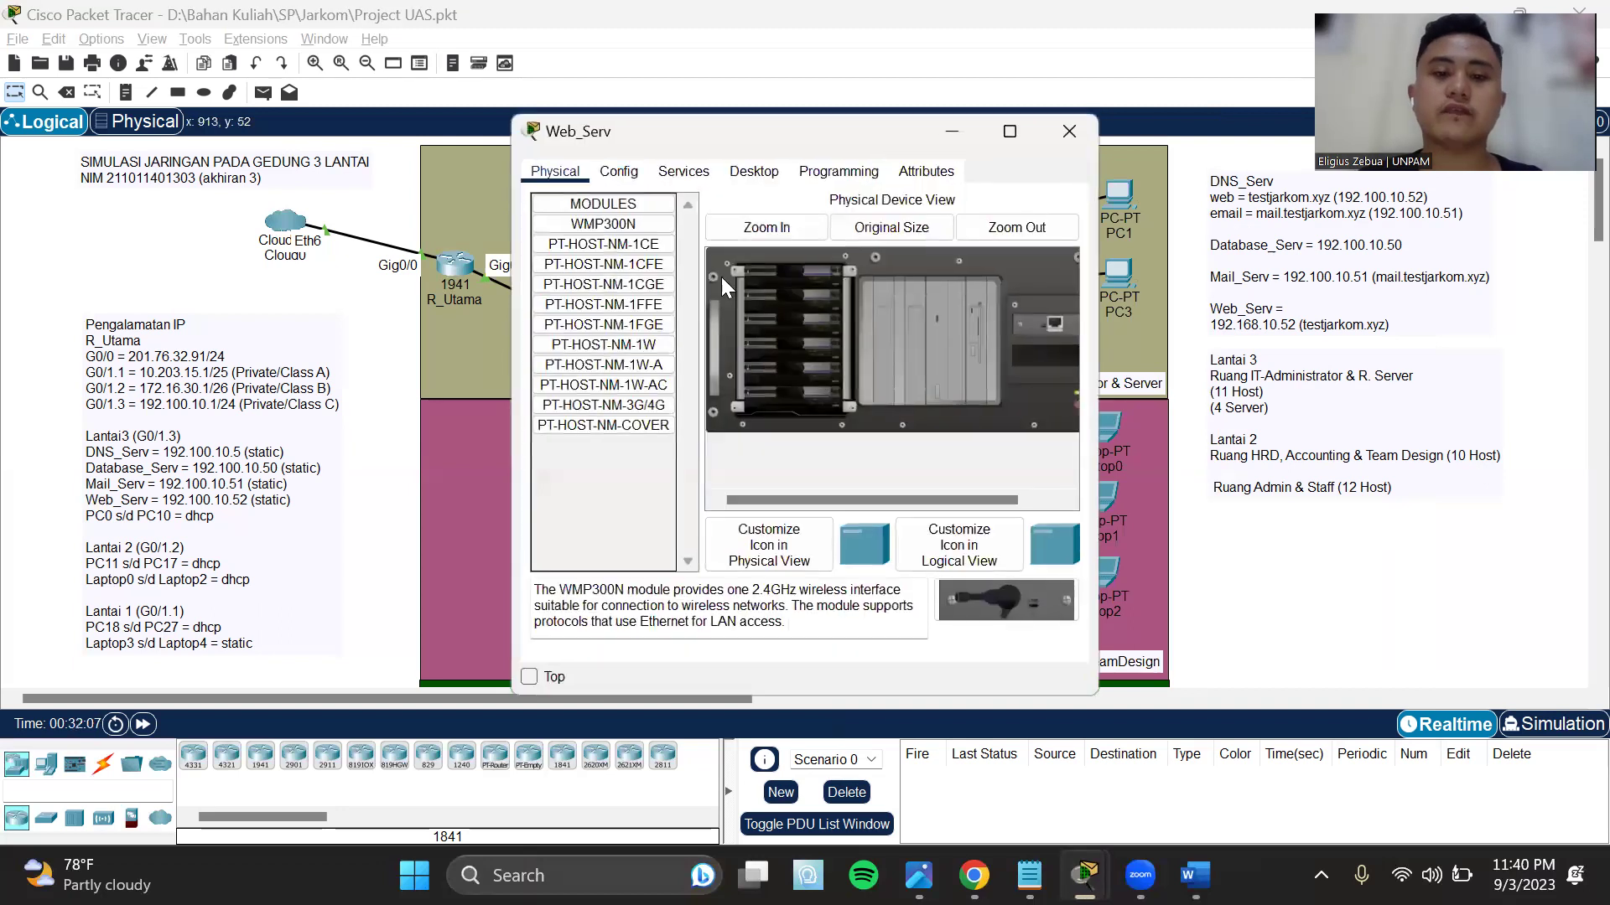
{"action": "left_click", "coordinate": [751, 175]}
{"action": "left_click", "coordinate": [596, 265]}
{"action": "left_click_drag", "start_coordinate": [801, 285], "coordinate": [583, 287]}
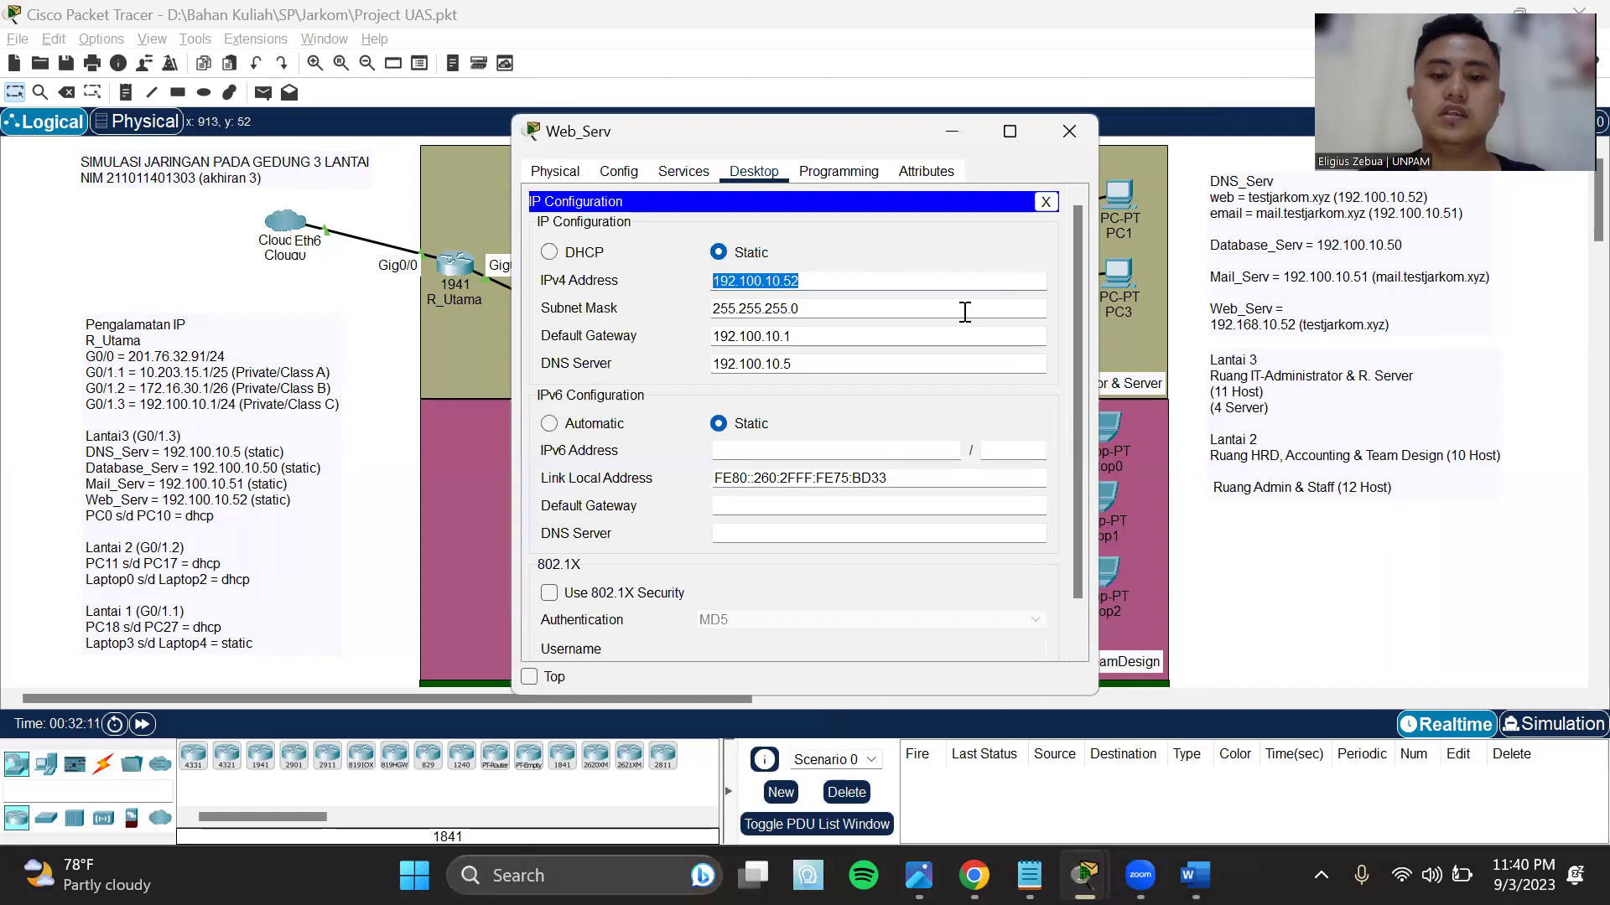
{"action": "left_click", "coordinate": [862, 363]}
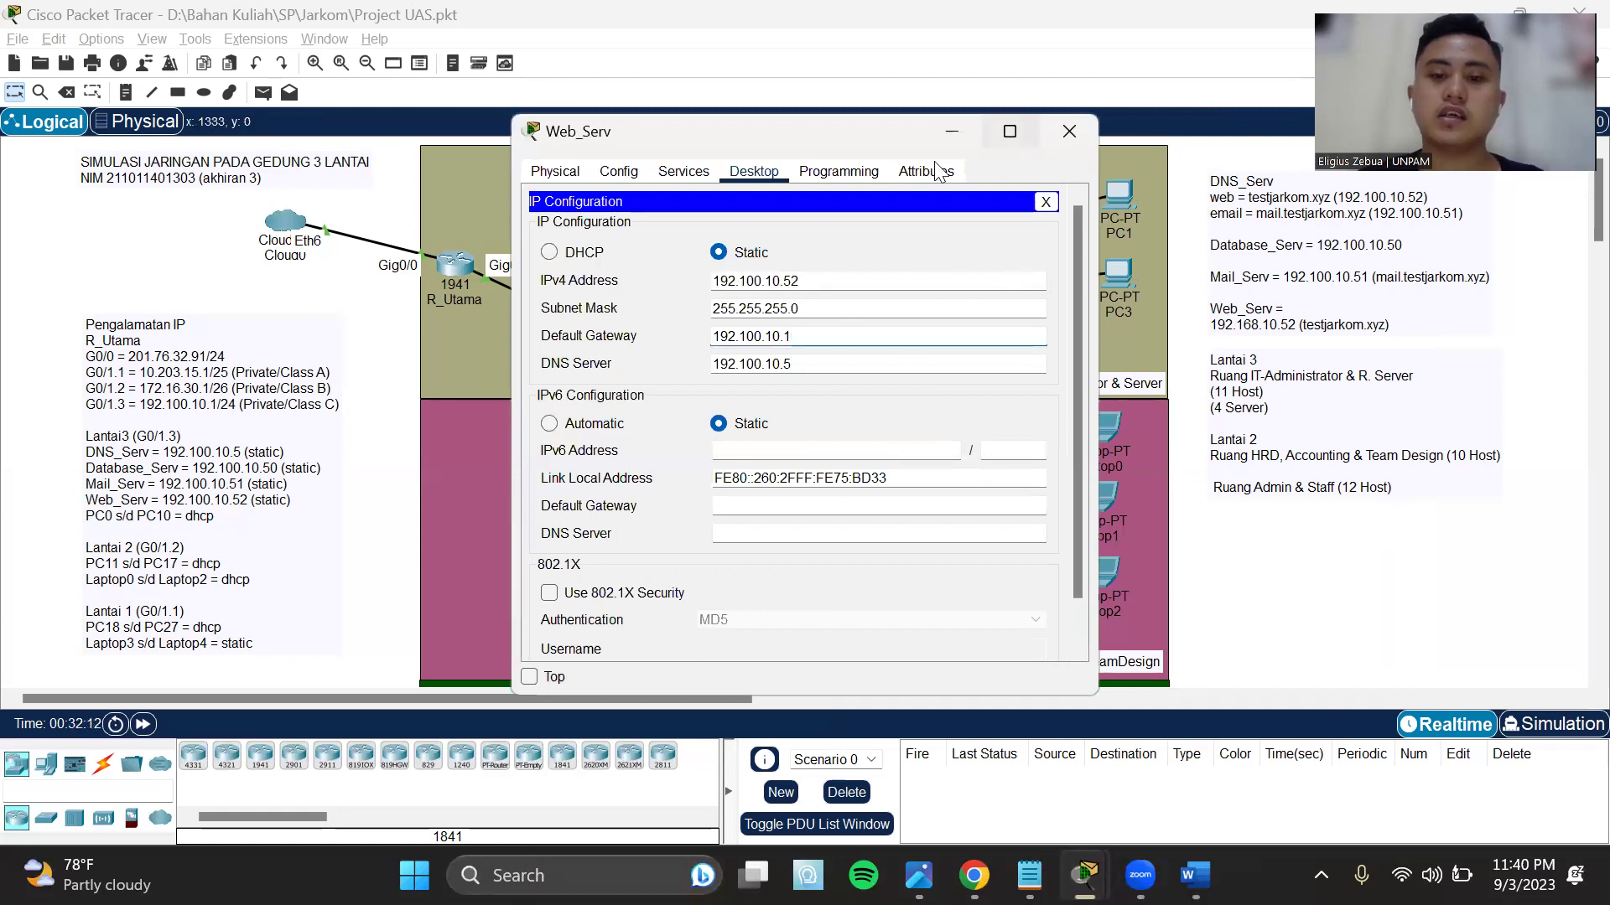
- View Web_Serv's HTTP service settings and file list, and close the server's window
{"action": "left_click", "coordinate": [682, 172]}
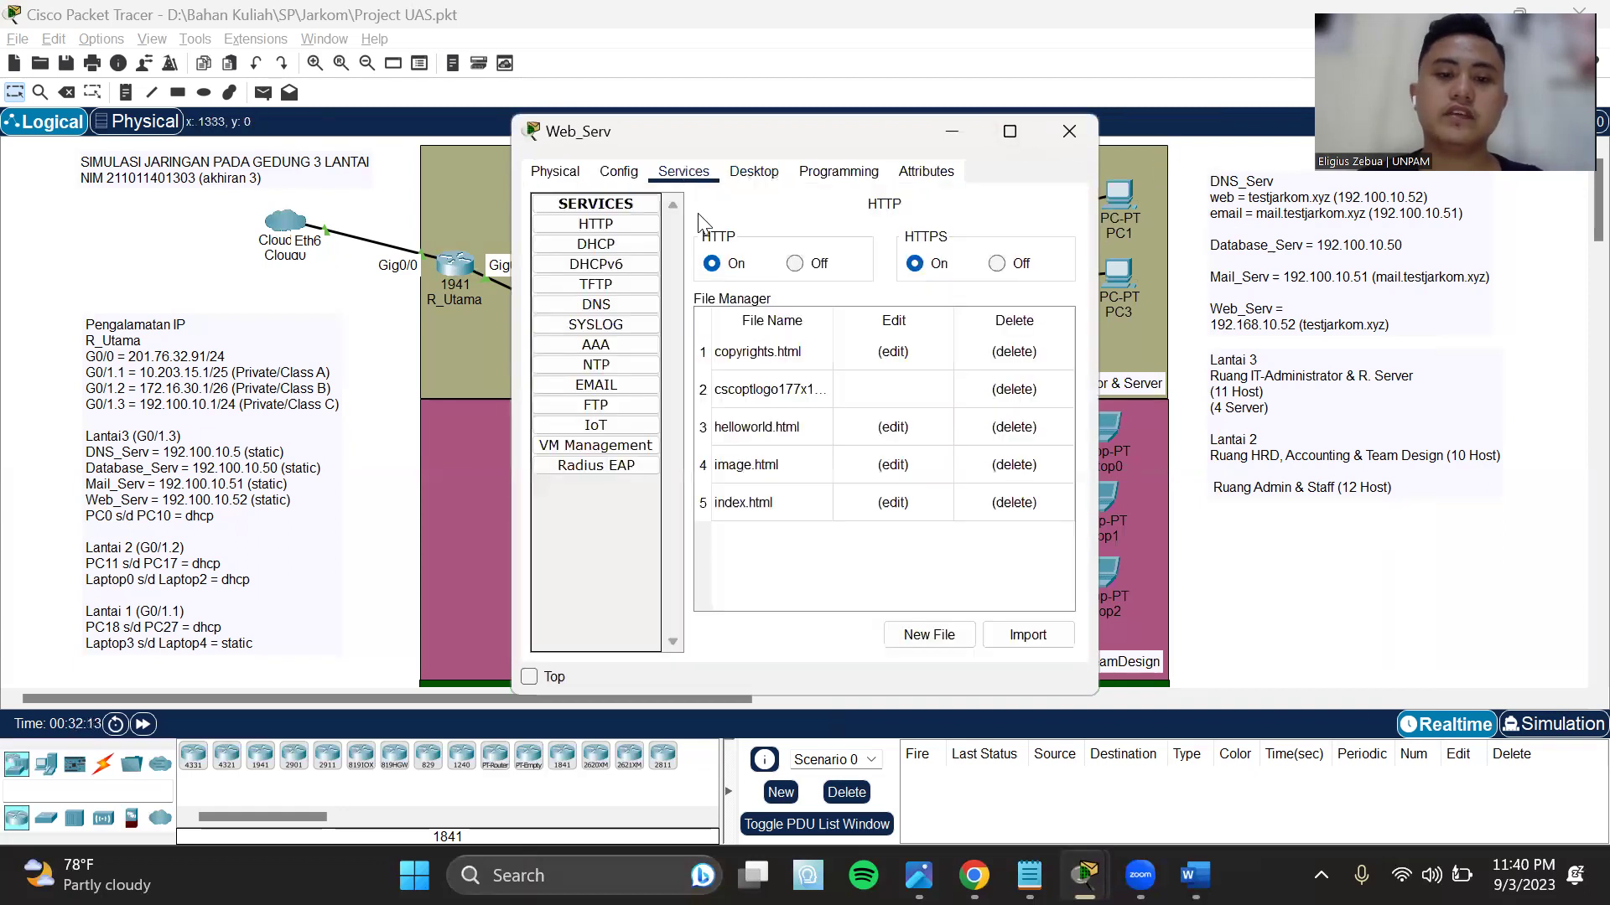
{"action": "left_click", "coordinate": [623, 228]}
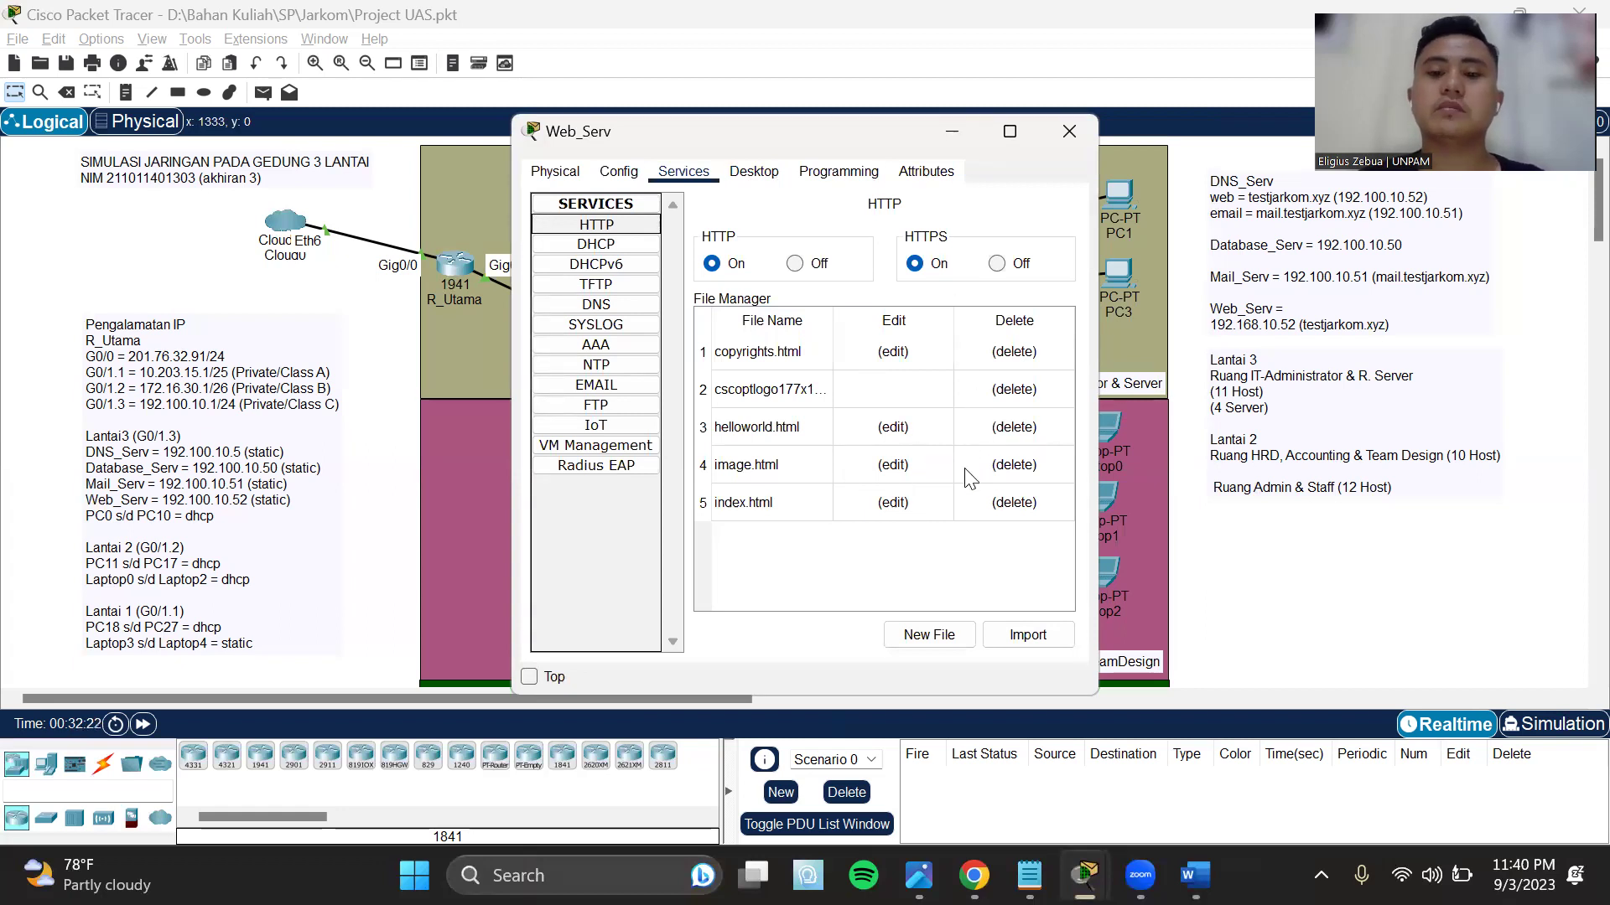
{"action": "left_click", "coordinate": [1064, 136]}
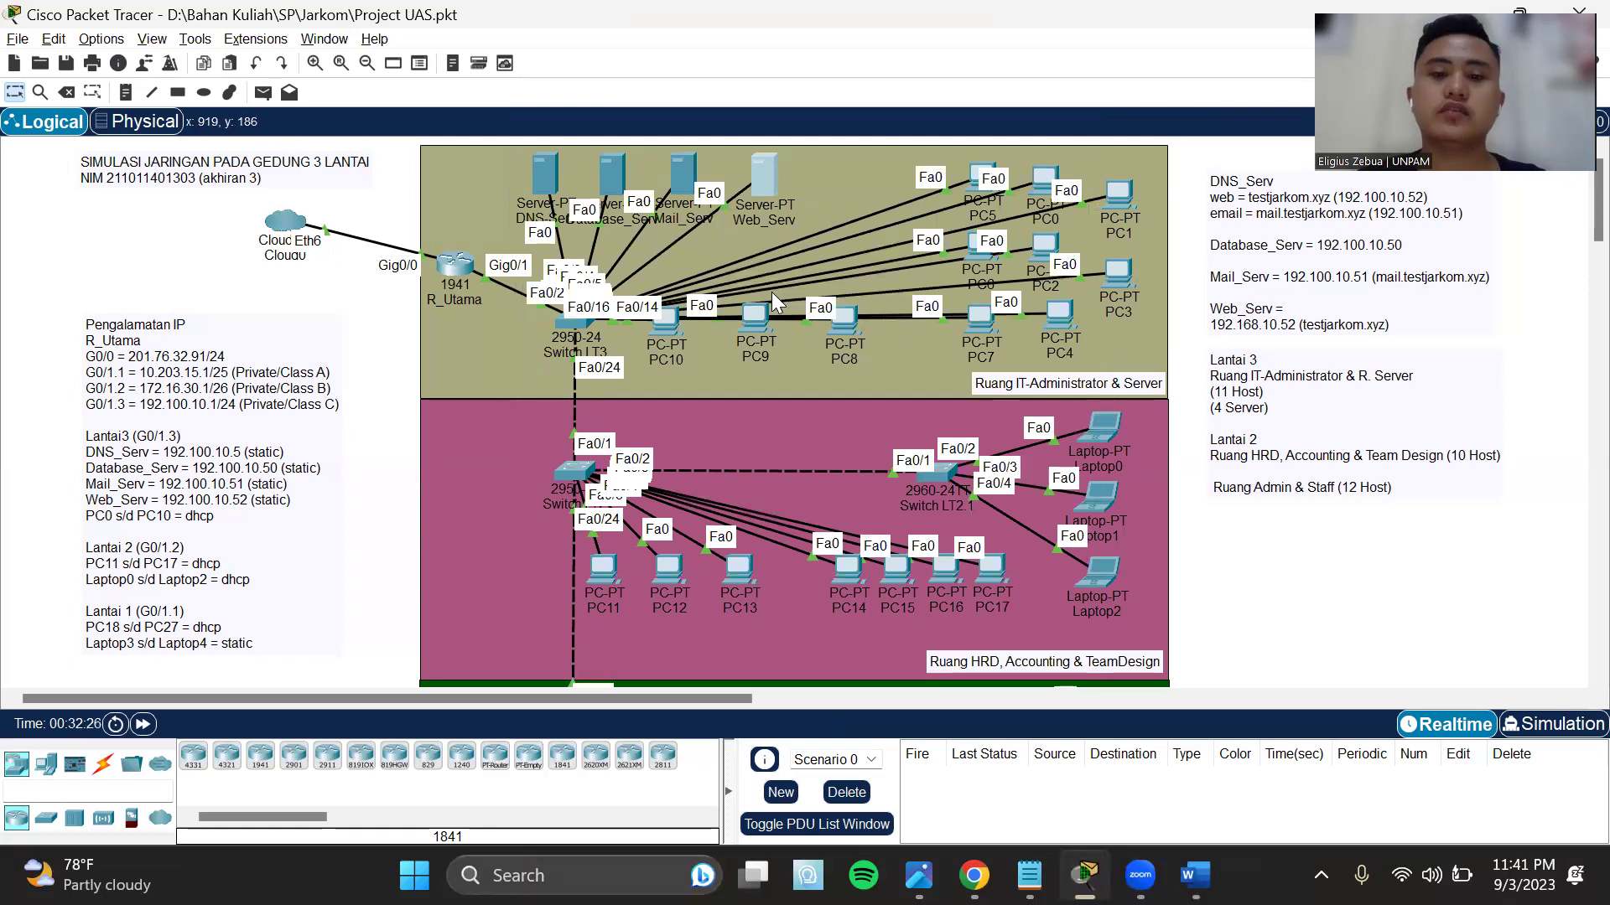
- Switch PC5's IP configuration to Static and back to DHCP to request its address again, and close its window
{"action": "mouse_move", "coordinate": [837, 330]}
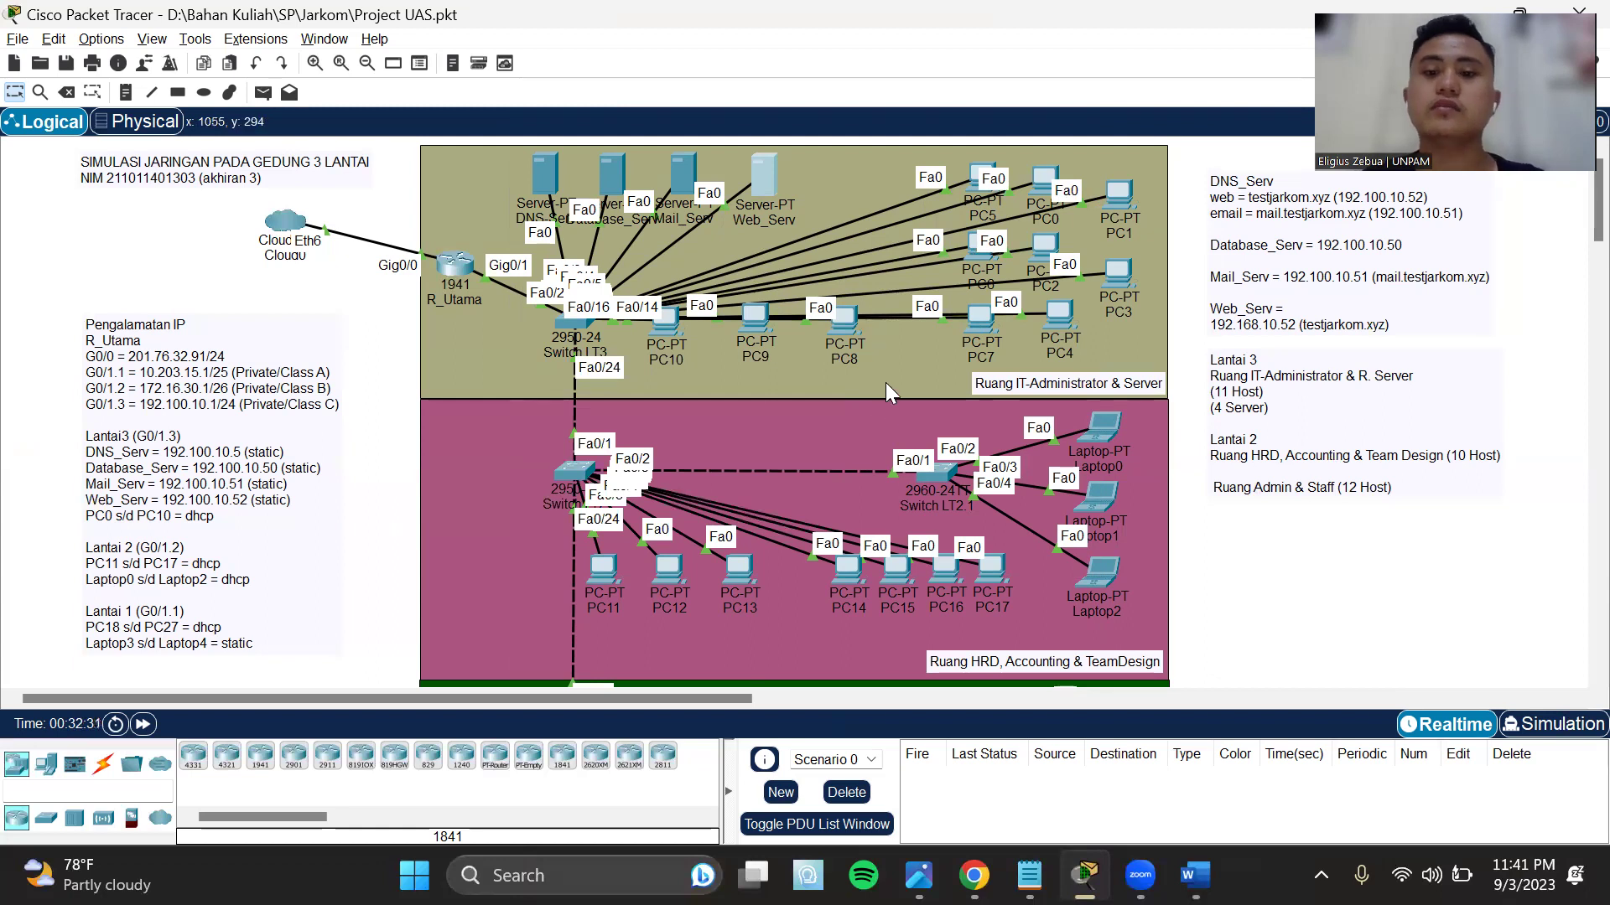
{"action": "left_click", "coordinate": [981, 180]}
{"action": "left_click", "coordinate": [679, 172]}
{"action": "left_click", "coordinate": [587, 219]}
{"action": "left_click", "coordinate": [727, 278]}
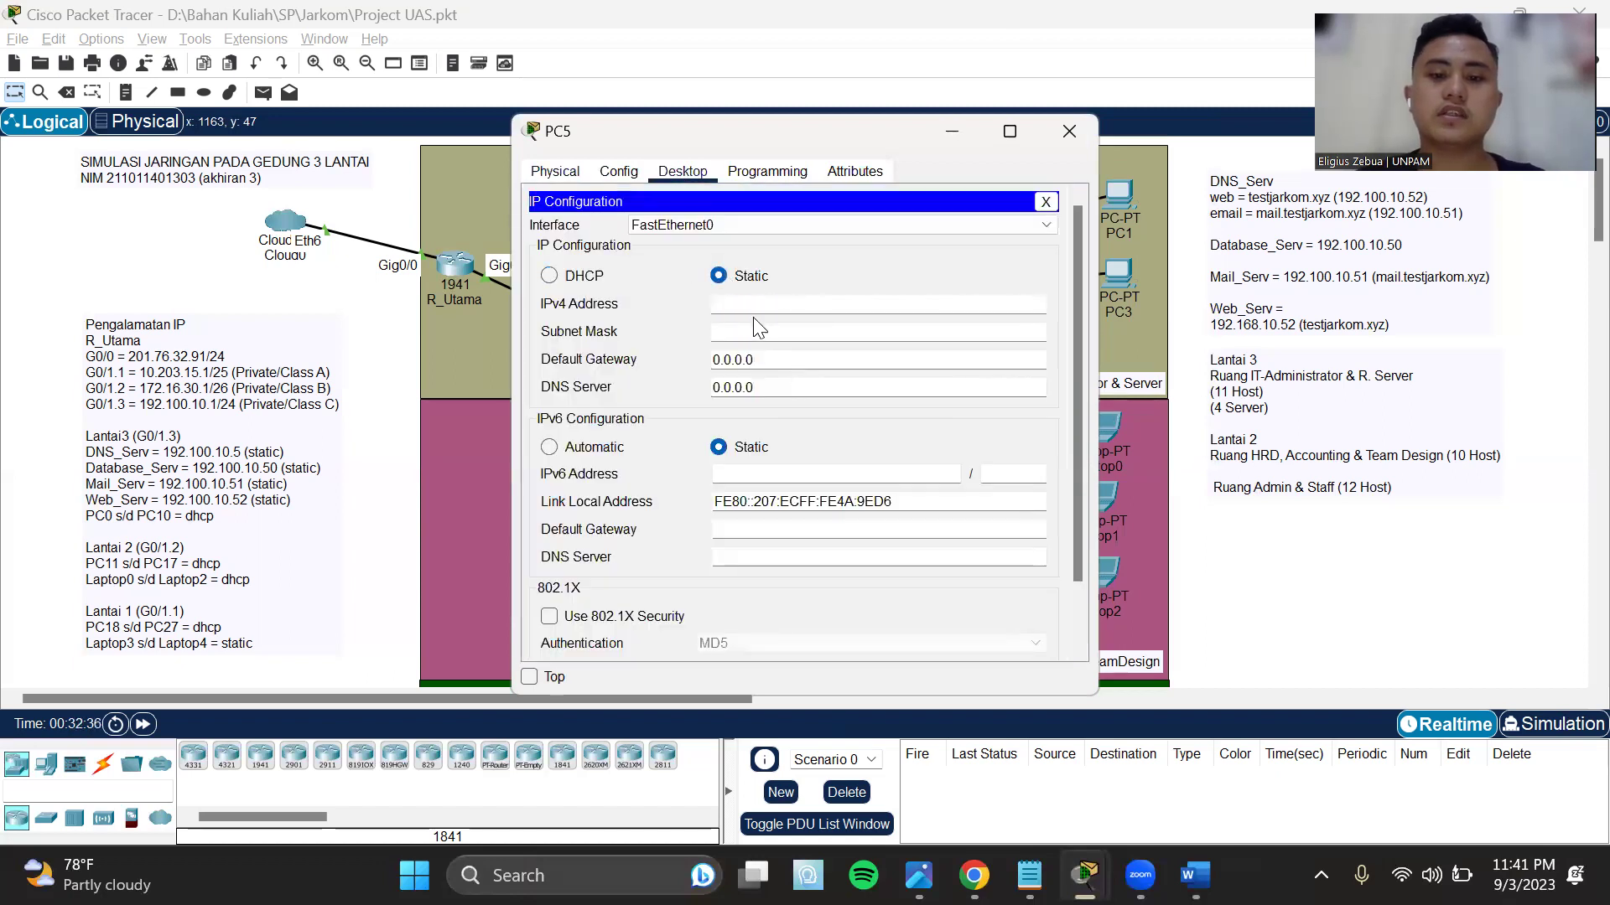
{"action": "left_click", "coordinate": [573, 280]}
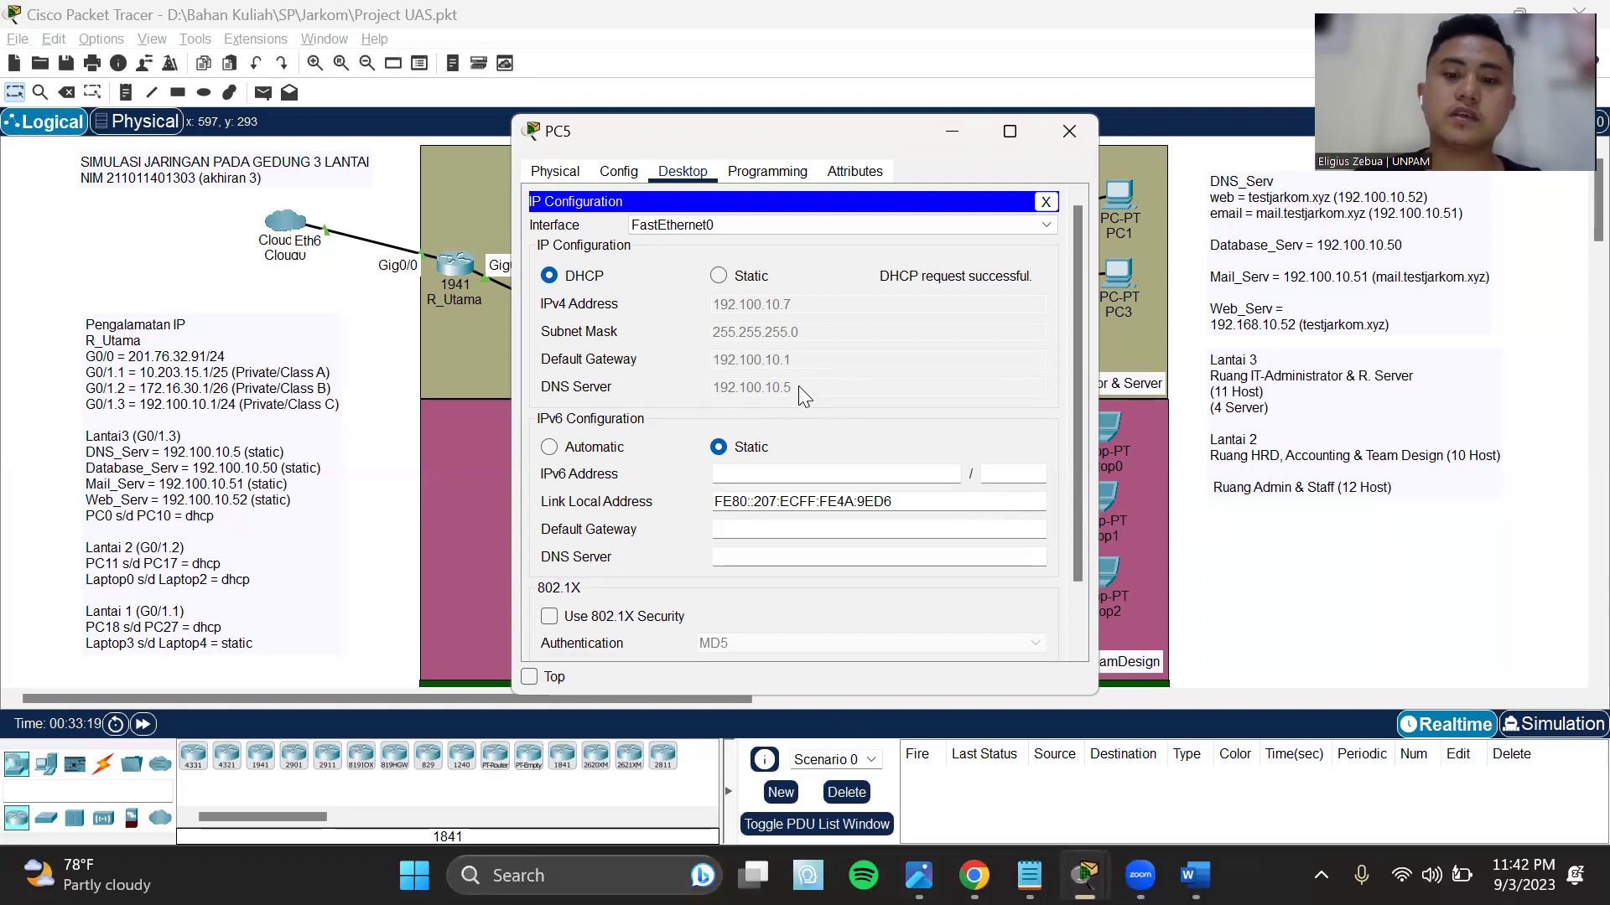
{"action": "left_click", "coordinate": [1069, 134]}
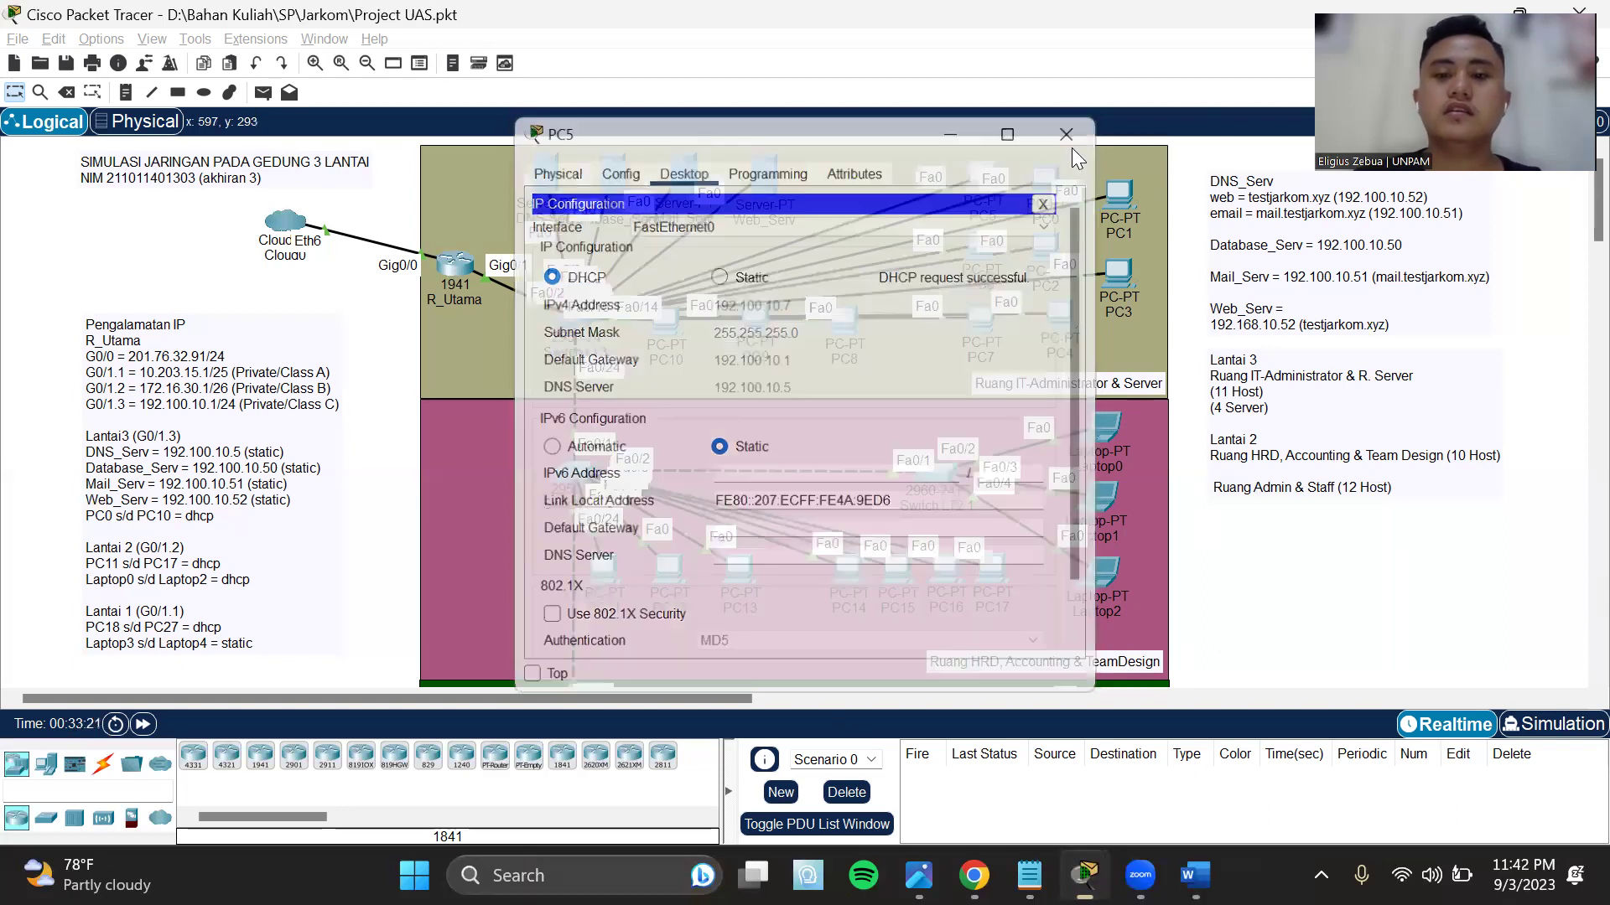
- Check PC9's IP configuration, close its window, and bring up PC3's IP configuration
{"action": "left_click", "coordinate": [768, 327]}
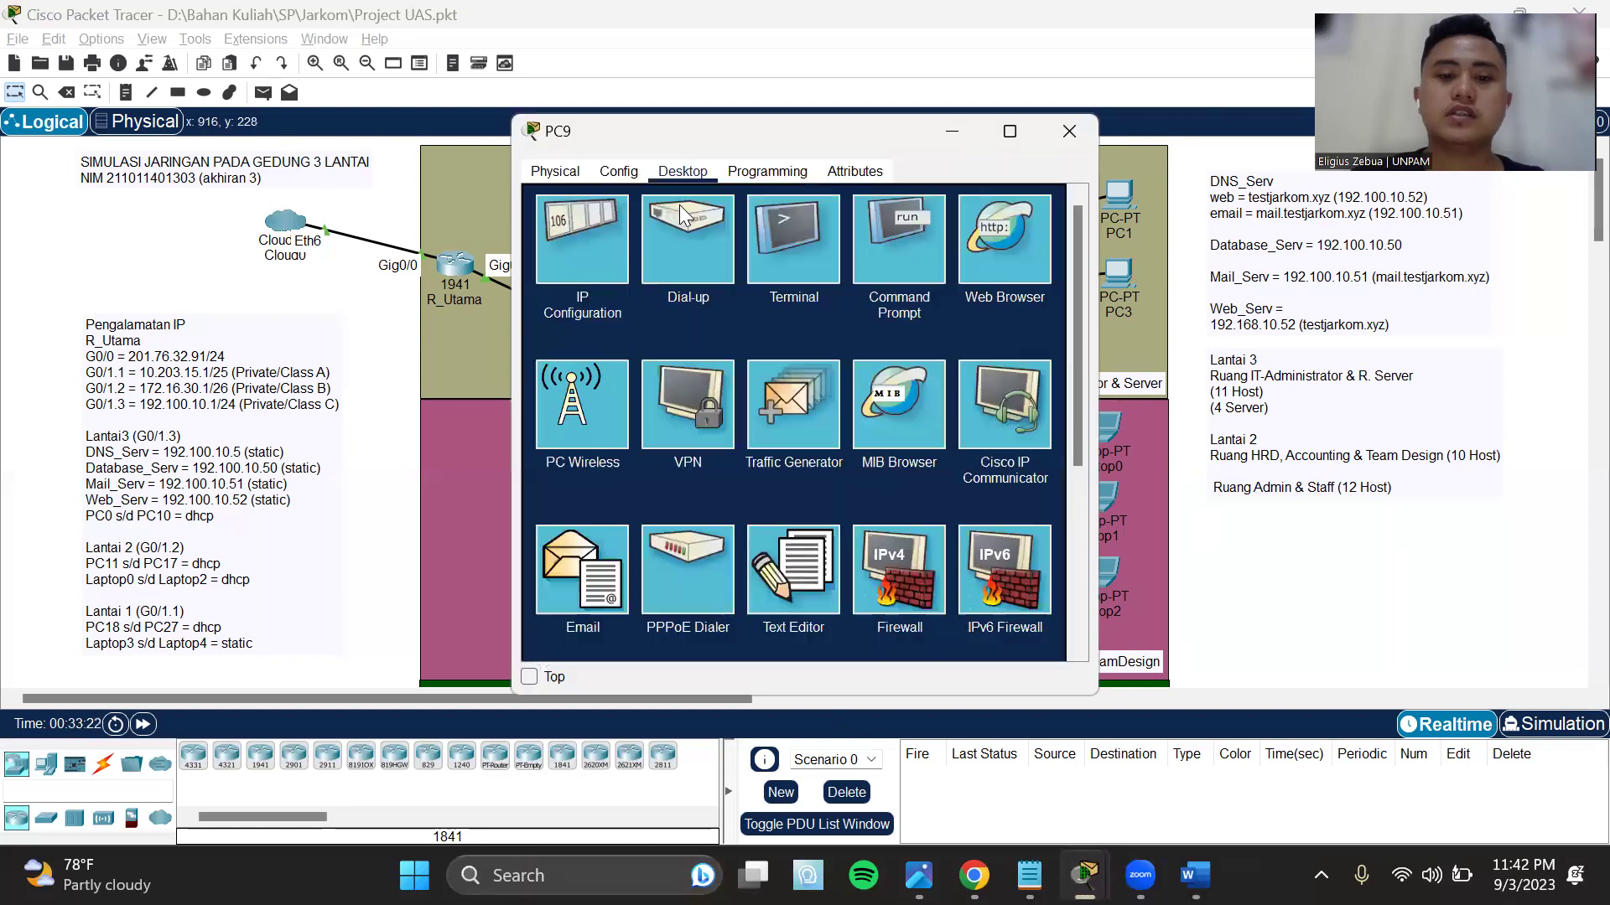
{"action": "left_click", "coordinate": [586, 250]}
{"action": "left_click", "coordinate": [1070, 131]}
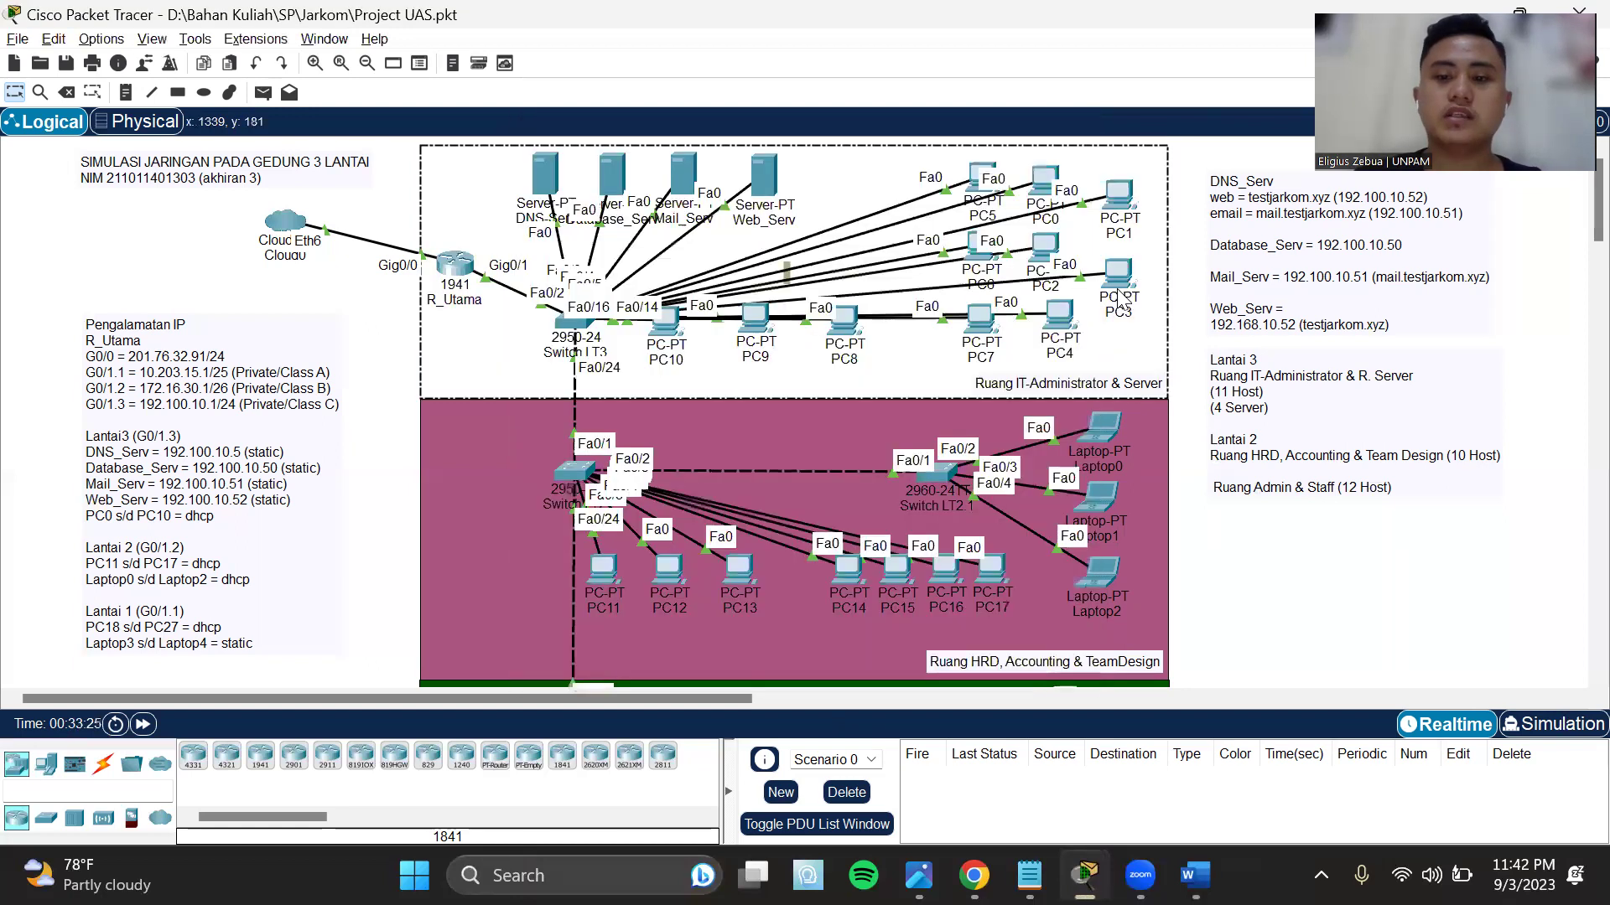
{"action": "left_click", "coordinate": [1115, 274]}
{"action": "left_click", "coordinate": [686, 177]}
{"action": "left_click", "coordinate": [590, 248]}
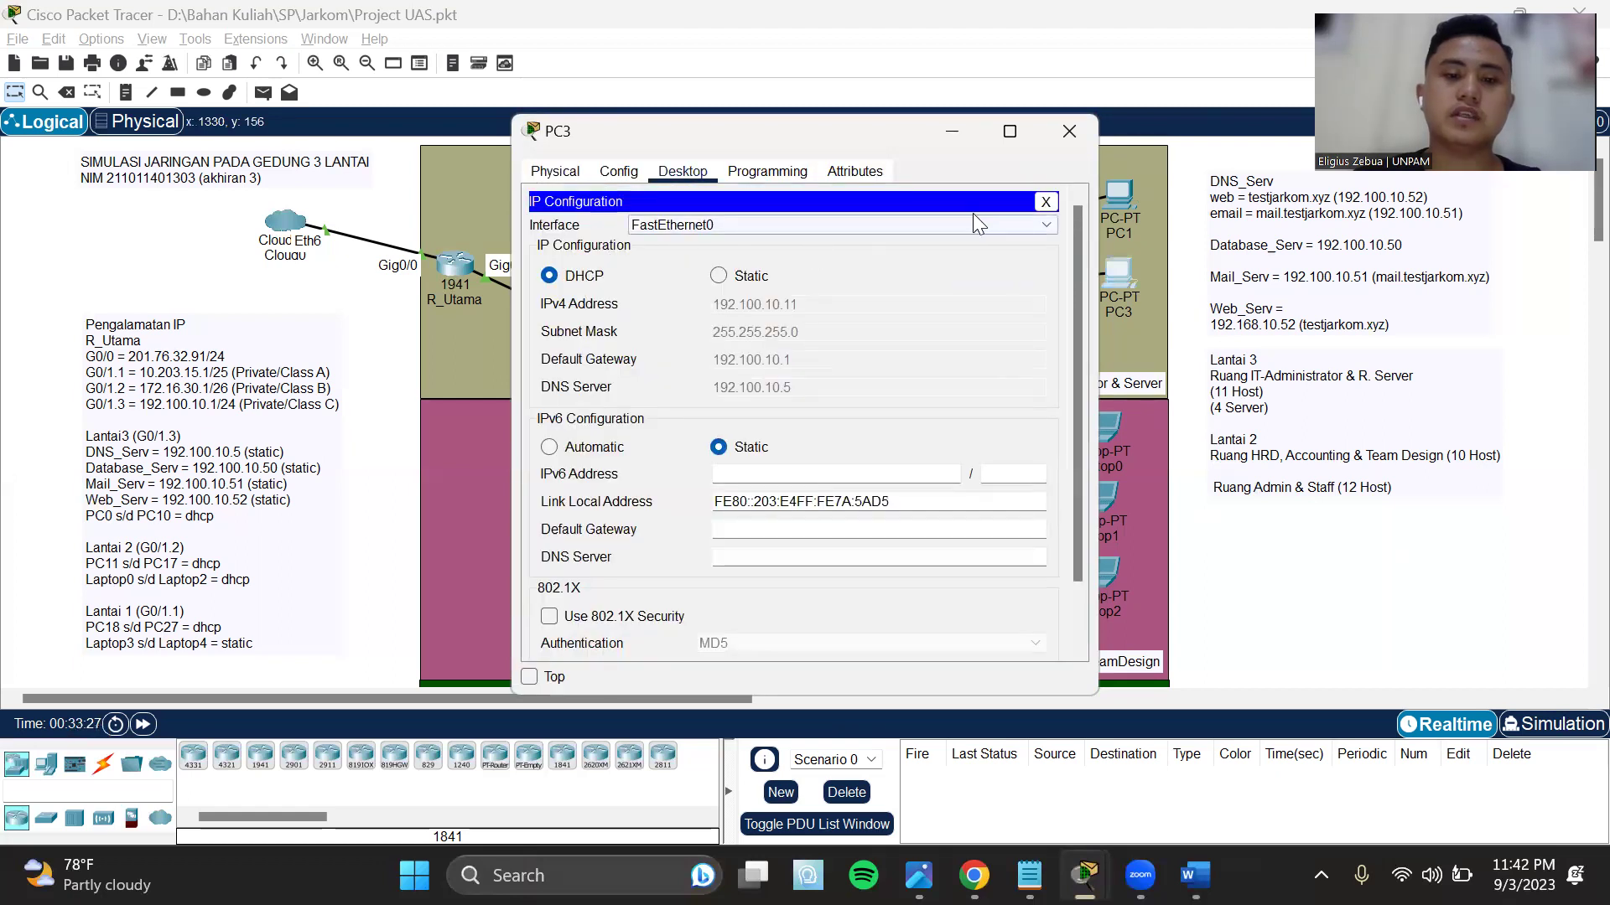
- Close PC3's window and bring up the IP configuration of PC13 on the second floor
{"action": "left_click", "coordinate": [1067, 134]}
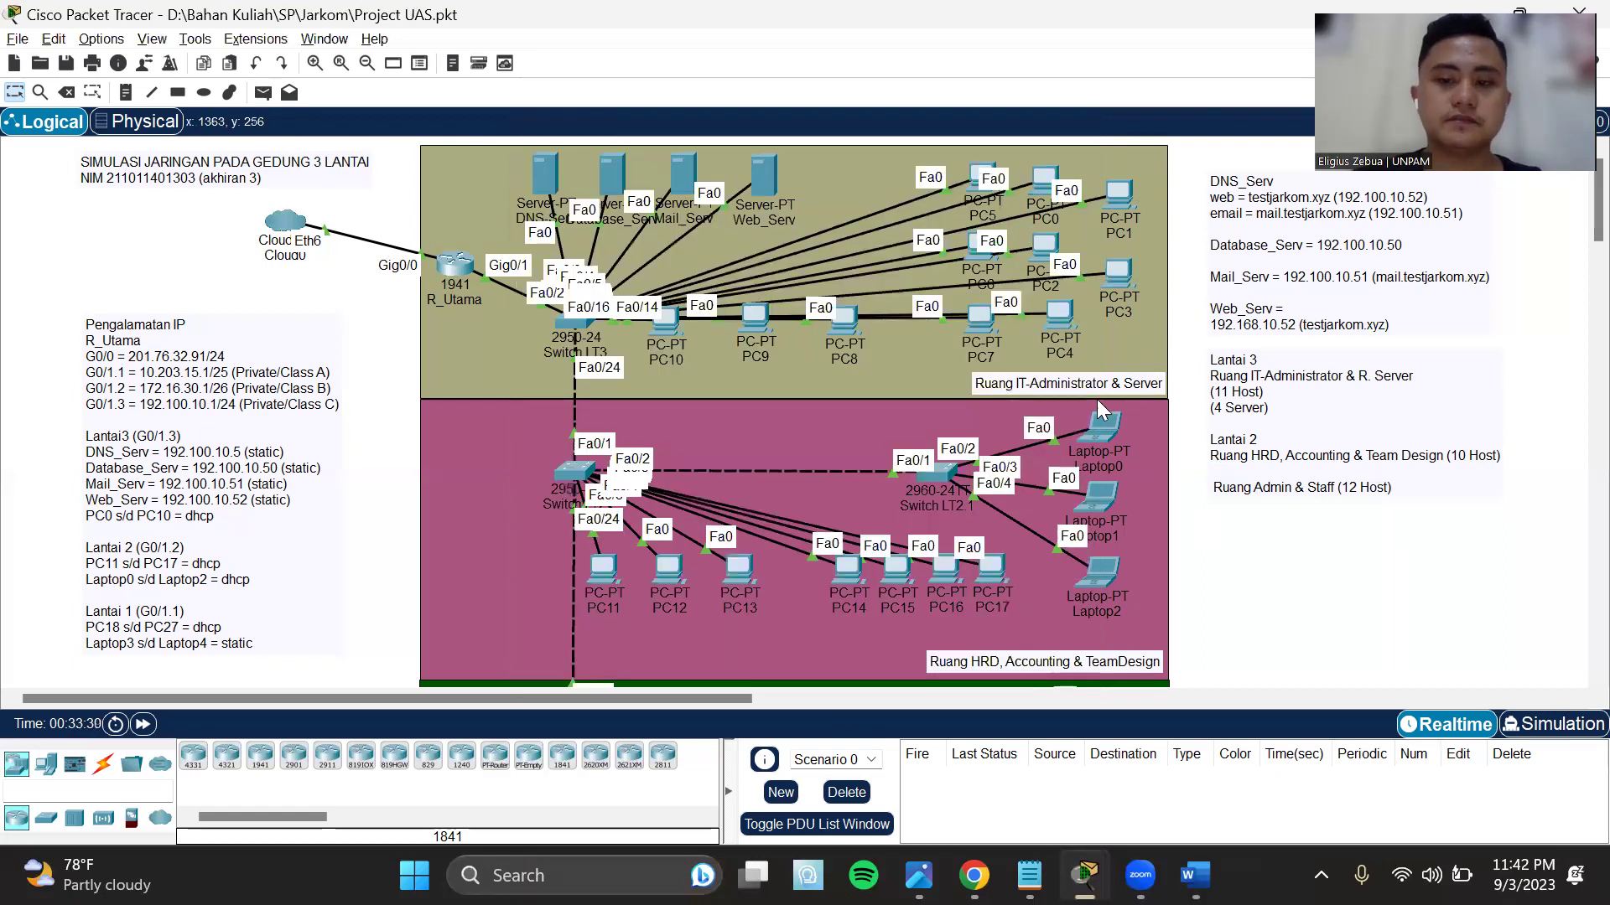
{"action": "scroll", "coordinate": [807, 401], "scroll_direction": "down", "scroll_amount": 3}
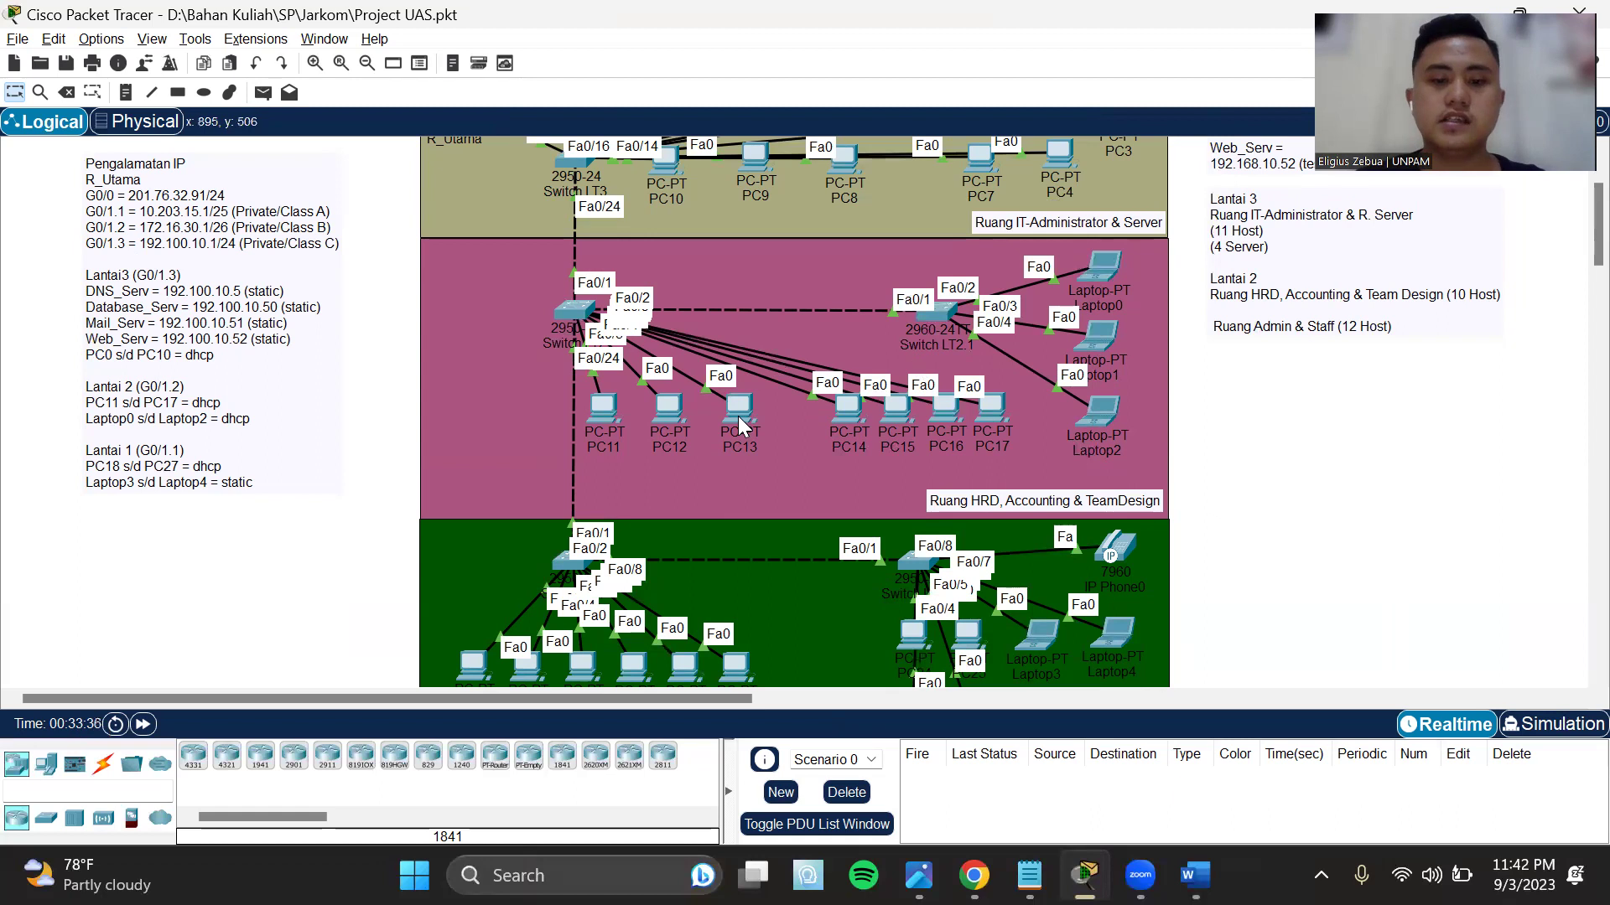
{"action": "scroll", "coordinate": [790, 433], "scroll_direction": "up", "scroll_amount": 1}
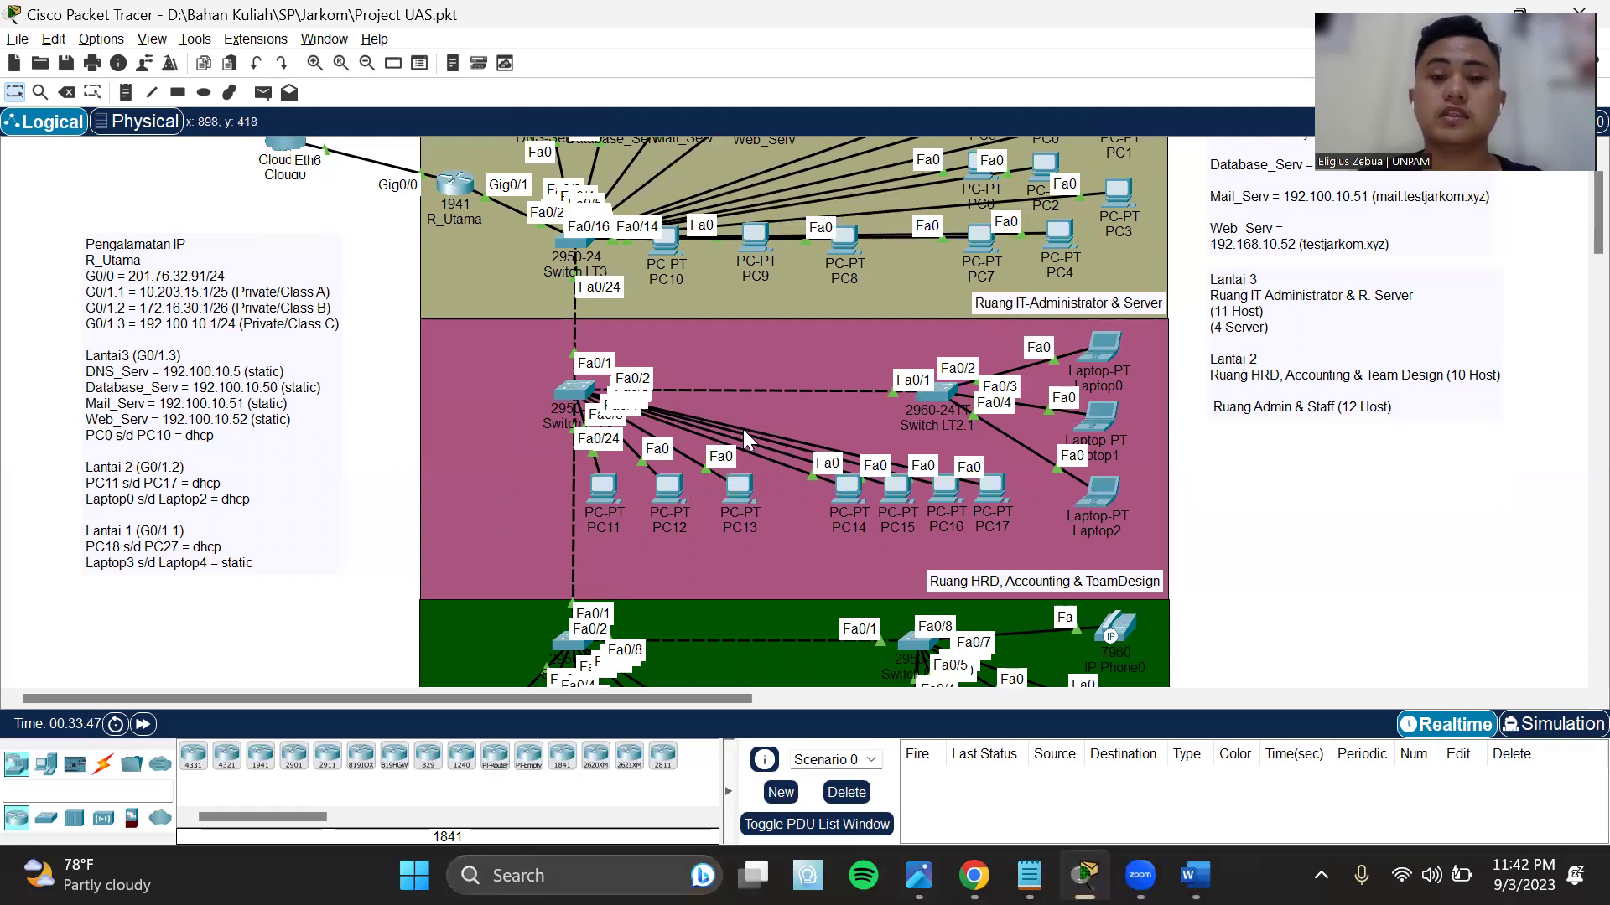
{"action": "left_click", "coordinate": [740, 489]}
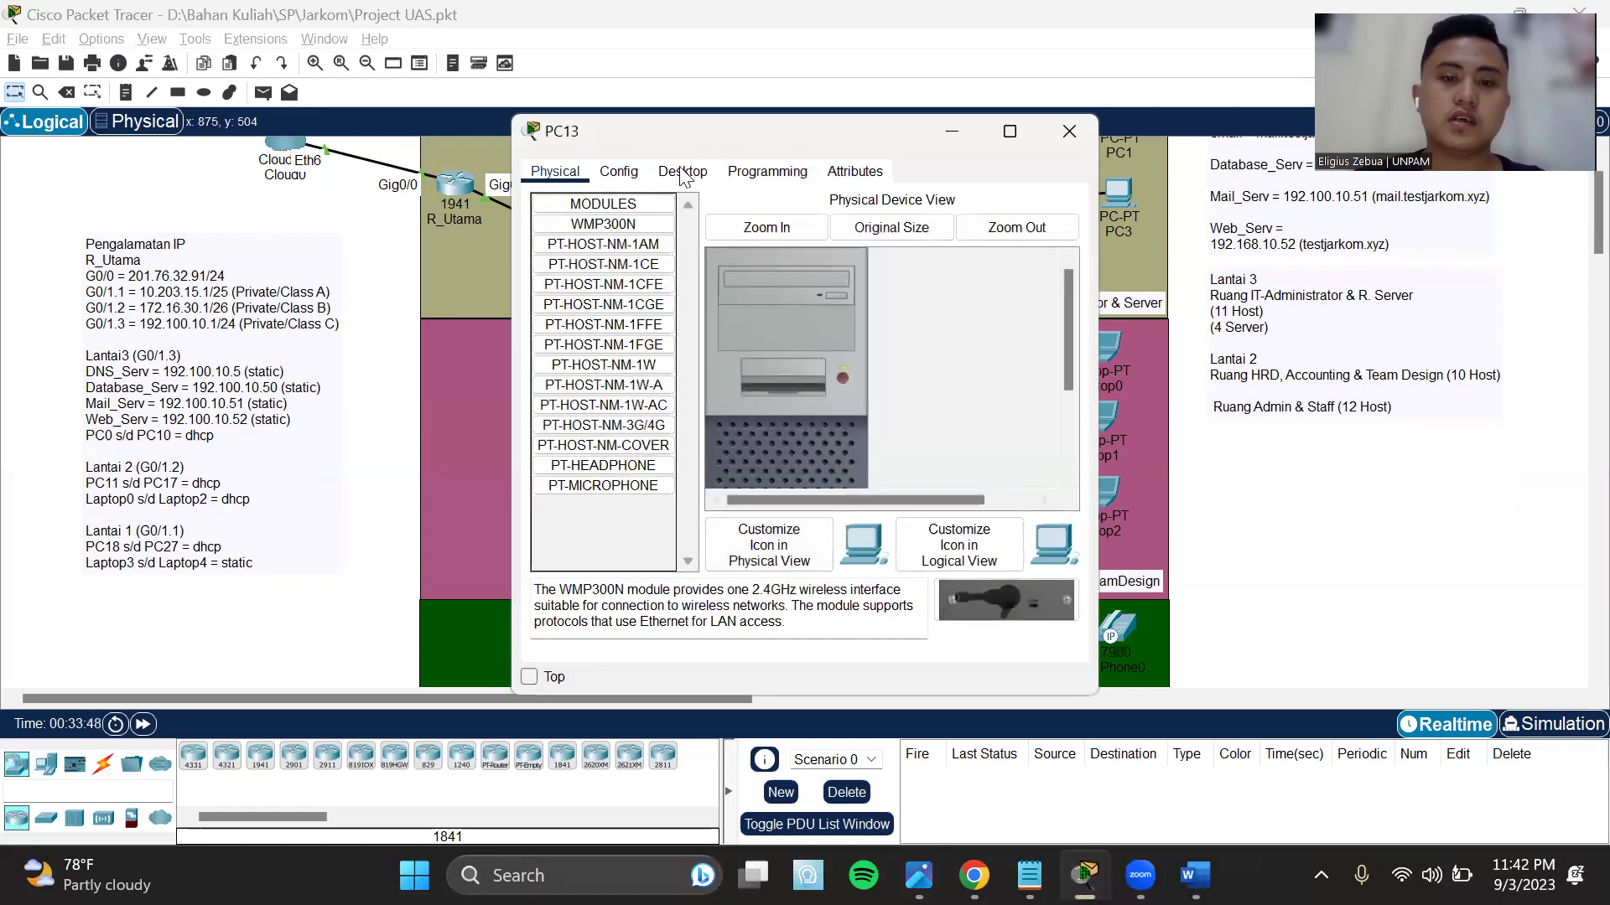
{"action": "left_click", "coordinate": [682, 171]}
{"action": "left_click", "coordinate": [597, 211]}
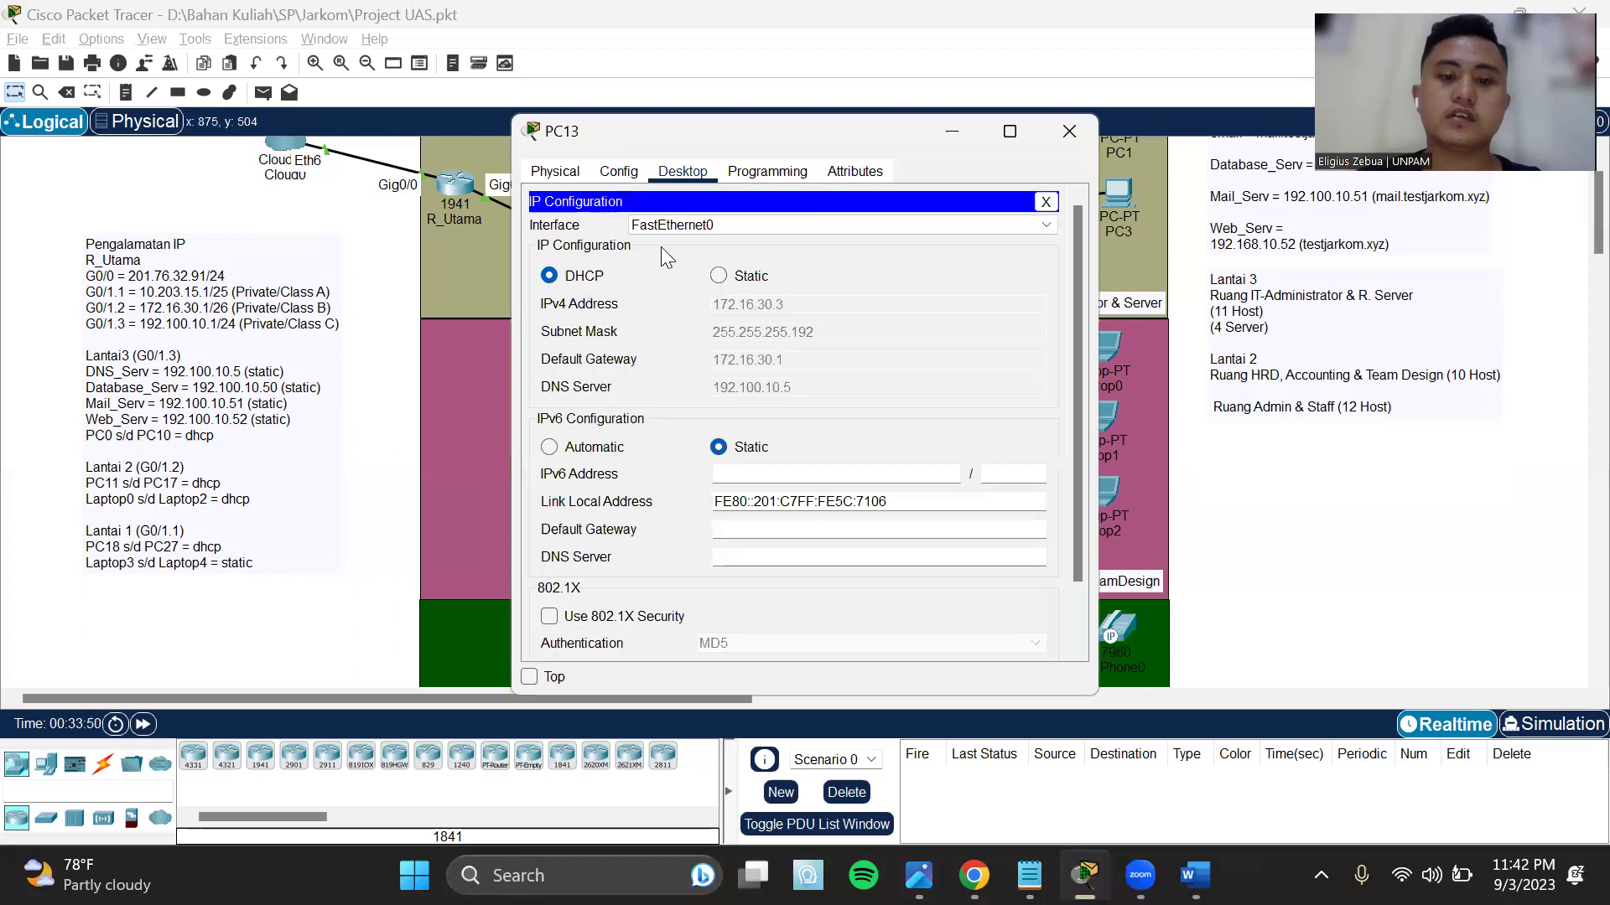
- Switch PC13's IP configuration to Static and back to DHCP to request its address again, and close its window
{"action": "left_click", "coordinate": [723, 276]}
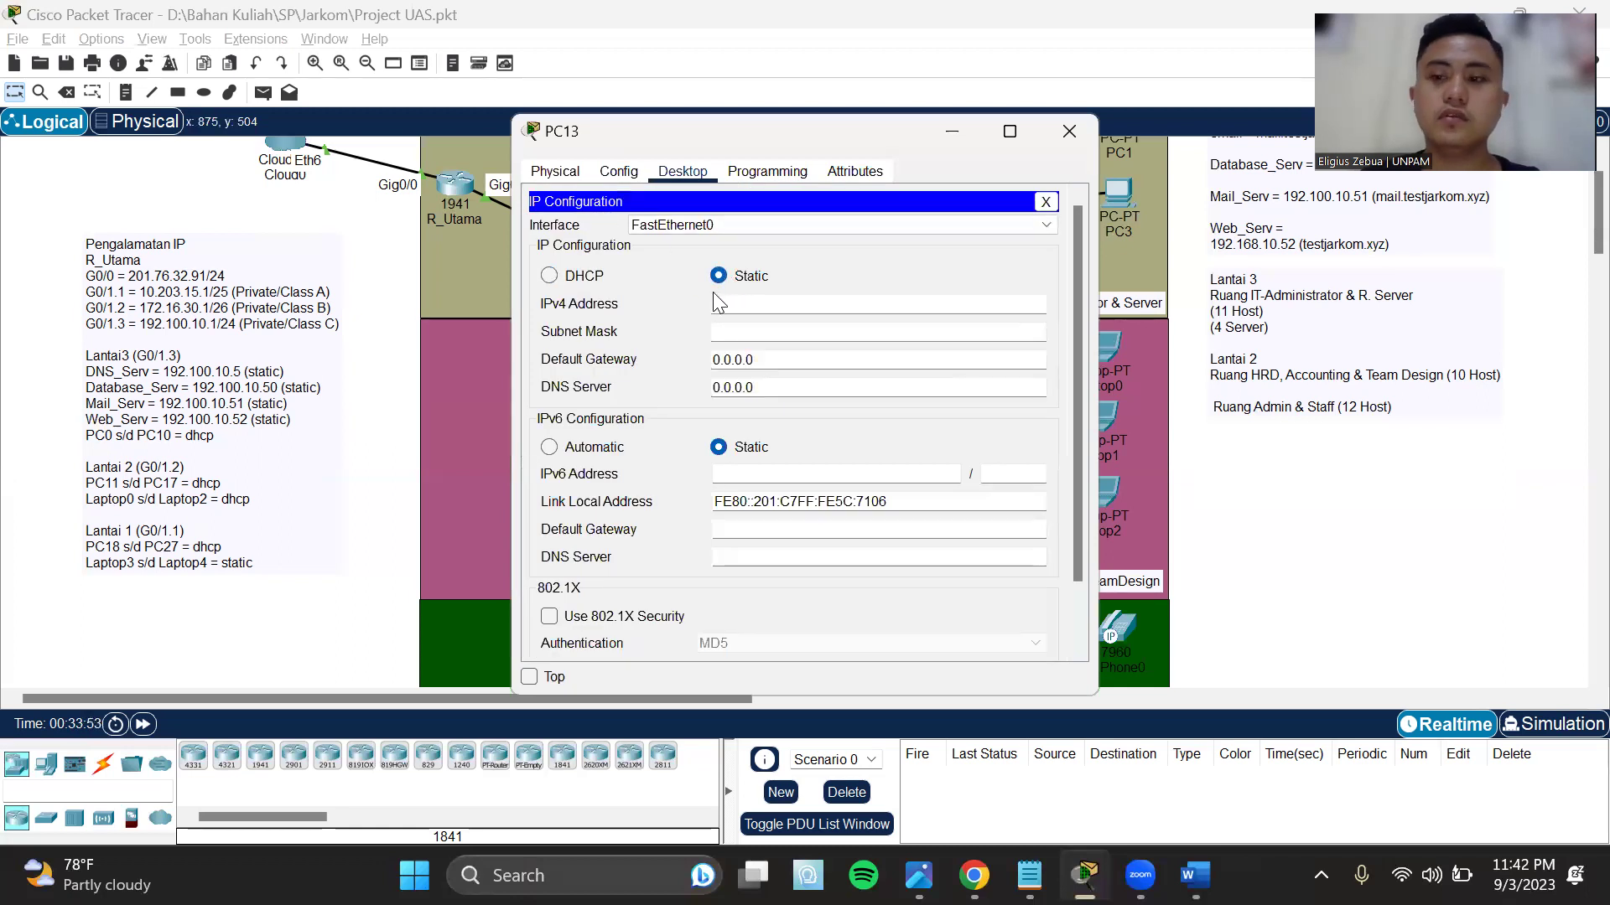
{"action": "left_click", "coordinate": [547, 273]}
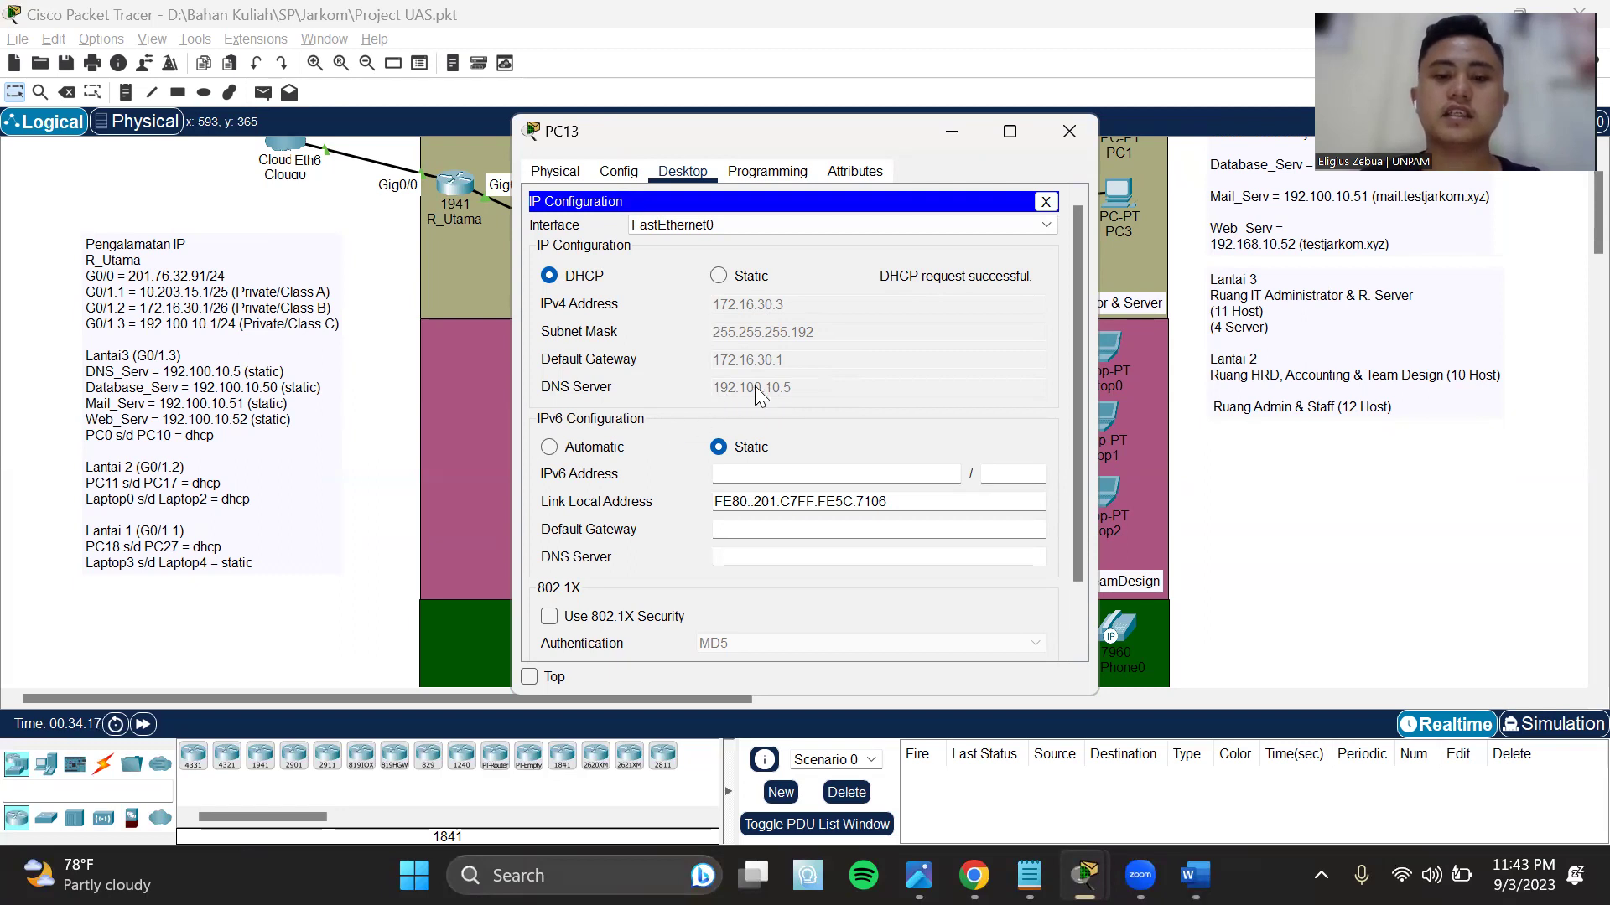
{"action": "left_click", "coordinate": [1073, 130]}
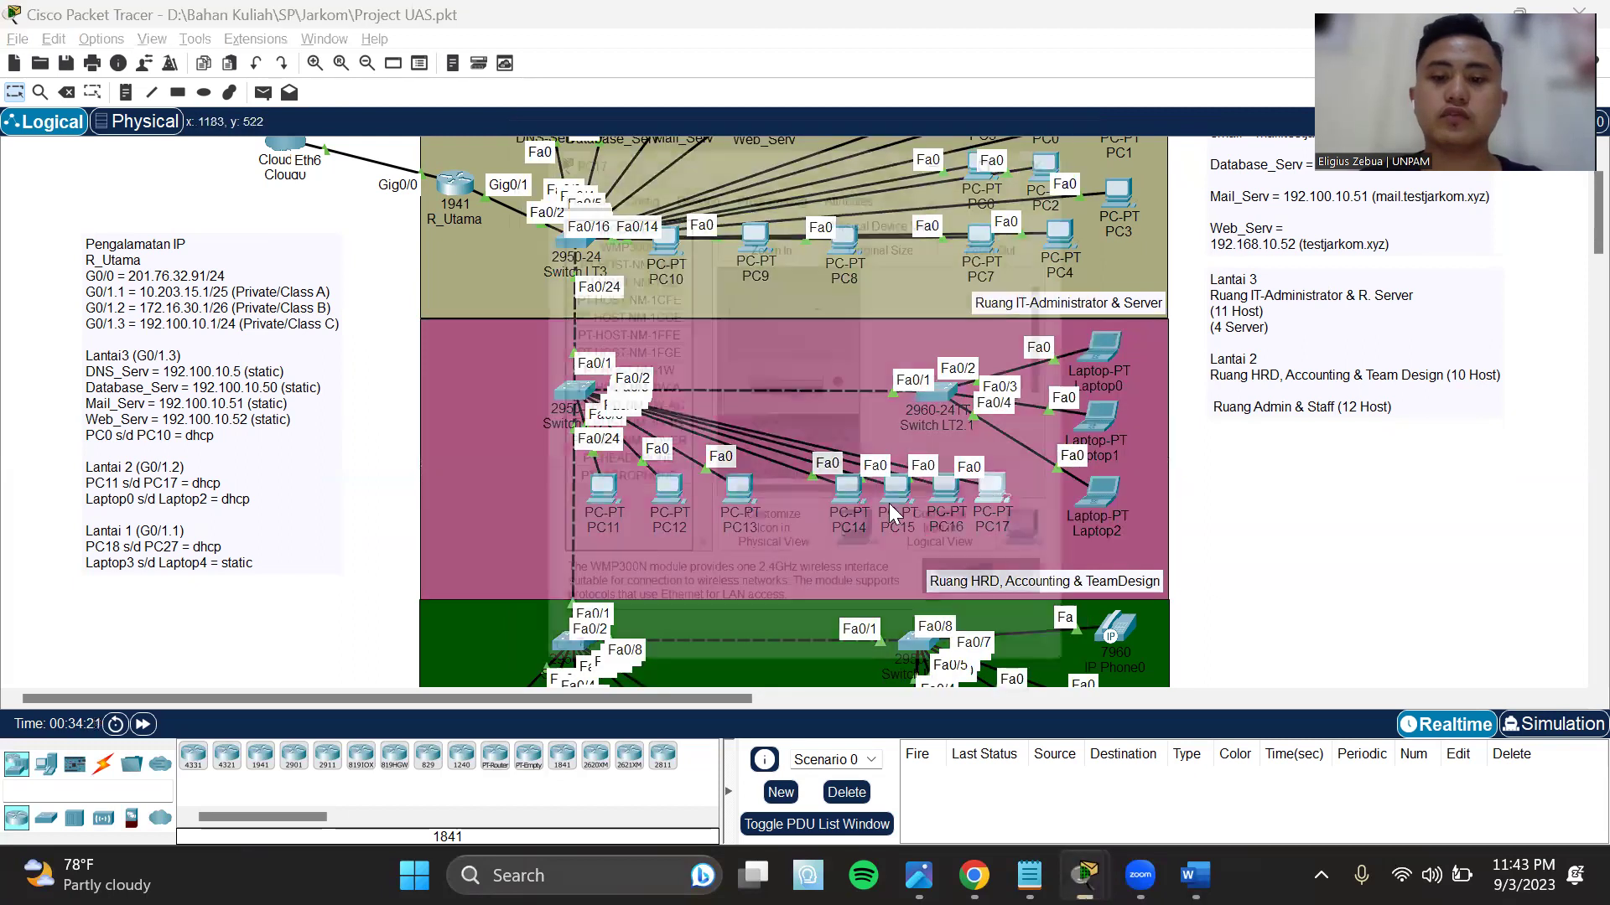
- Check the IP configuration of PC17 on the second floor and close its window
{"action": "left_click", "coordinate": [995, 503]}
{"action": "left_click", "coordinate": [680, 170]}
{"action": "left_click", "coordinate": [582, 323]}
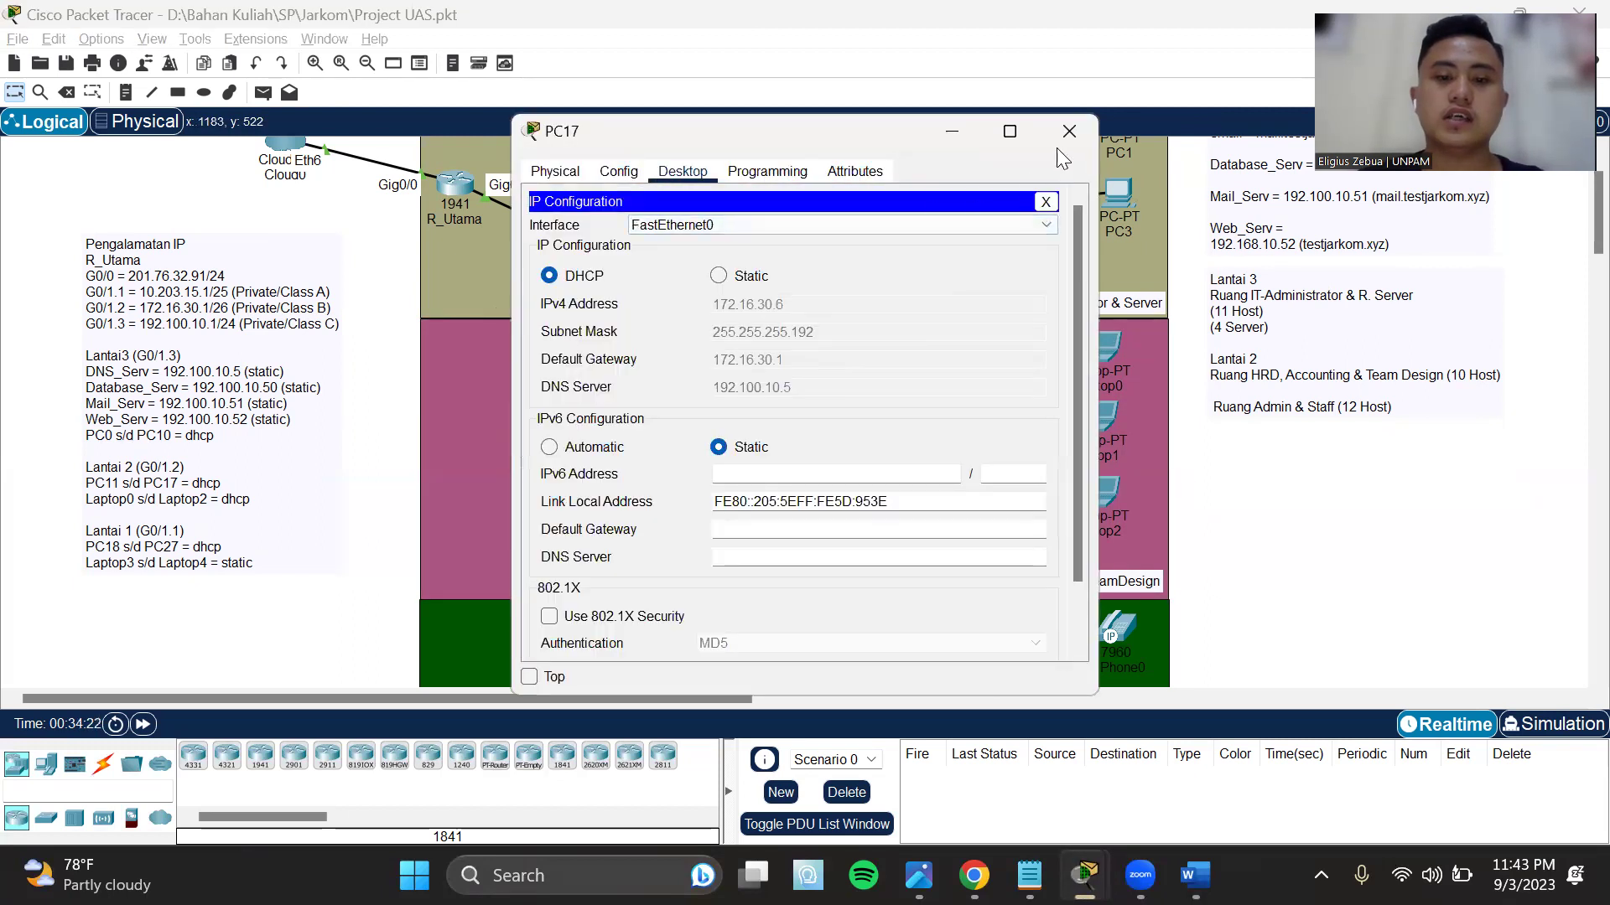
{"action": "left_click", "coordinate": [1069, 131]}
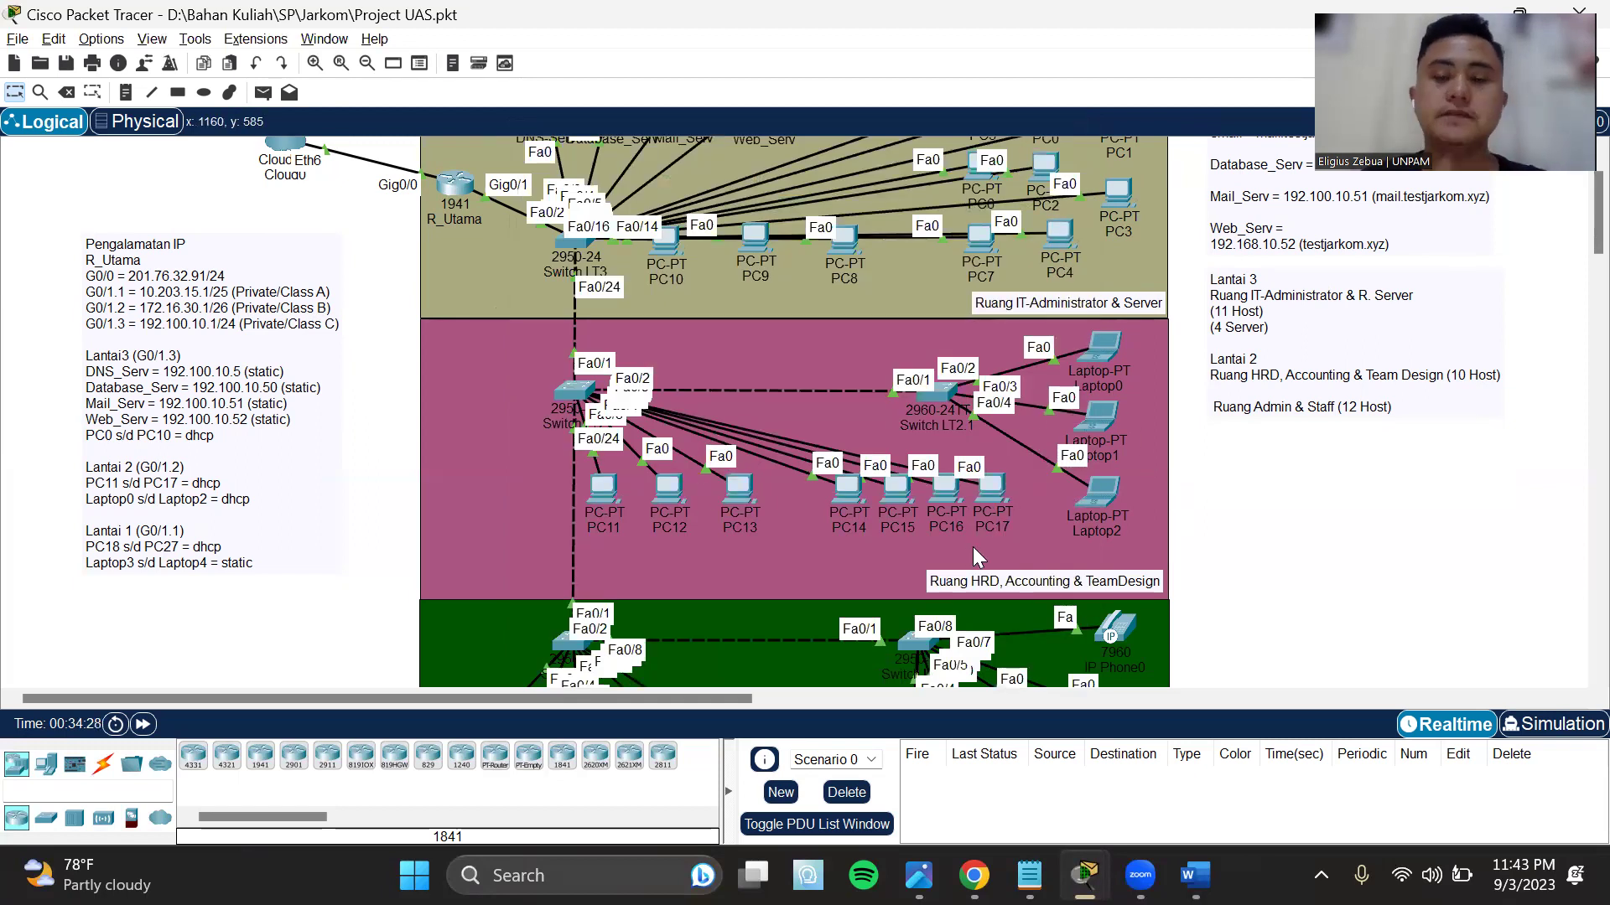
- Examine the room layouts of the three floors alongside the IP addressing notes for each floor
{"action": "scroll", "coordinate": [972, 547], "scroll_direction": "down", "scroll_amount": 1}
{"action": "scroll", "coordinate": [1009, 521], "scroll_direction": "up", "scroll_amount": 2}
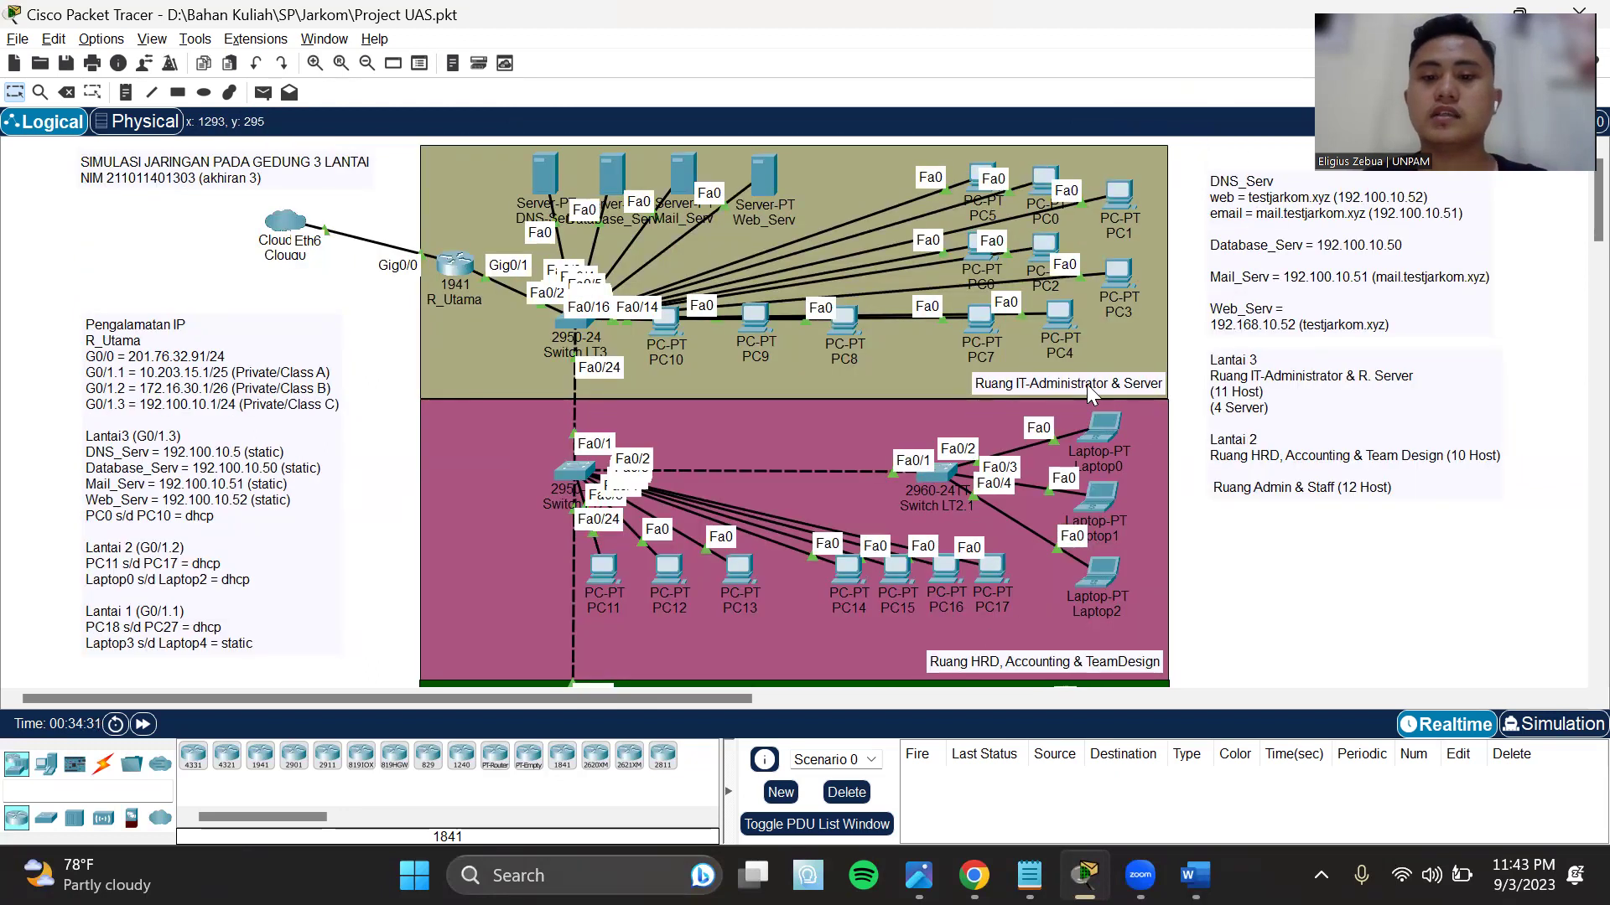
{"action": "scroll", "coordinate": [1062, 479], "scroll_direction": "down", "scroll_amount": 4}
{"action": "scroll", "coordinate": [1060, 480], "scroll_direction": "up", "scroll_amount": 4}
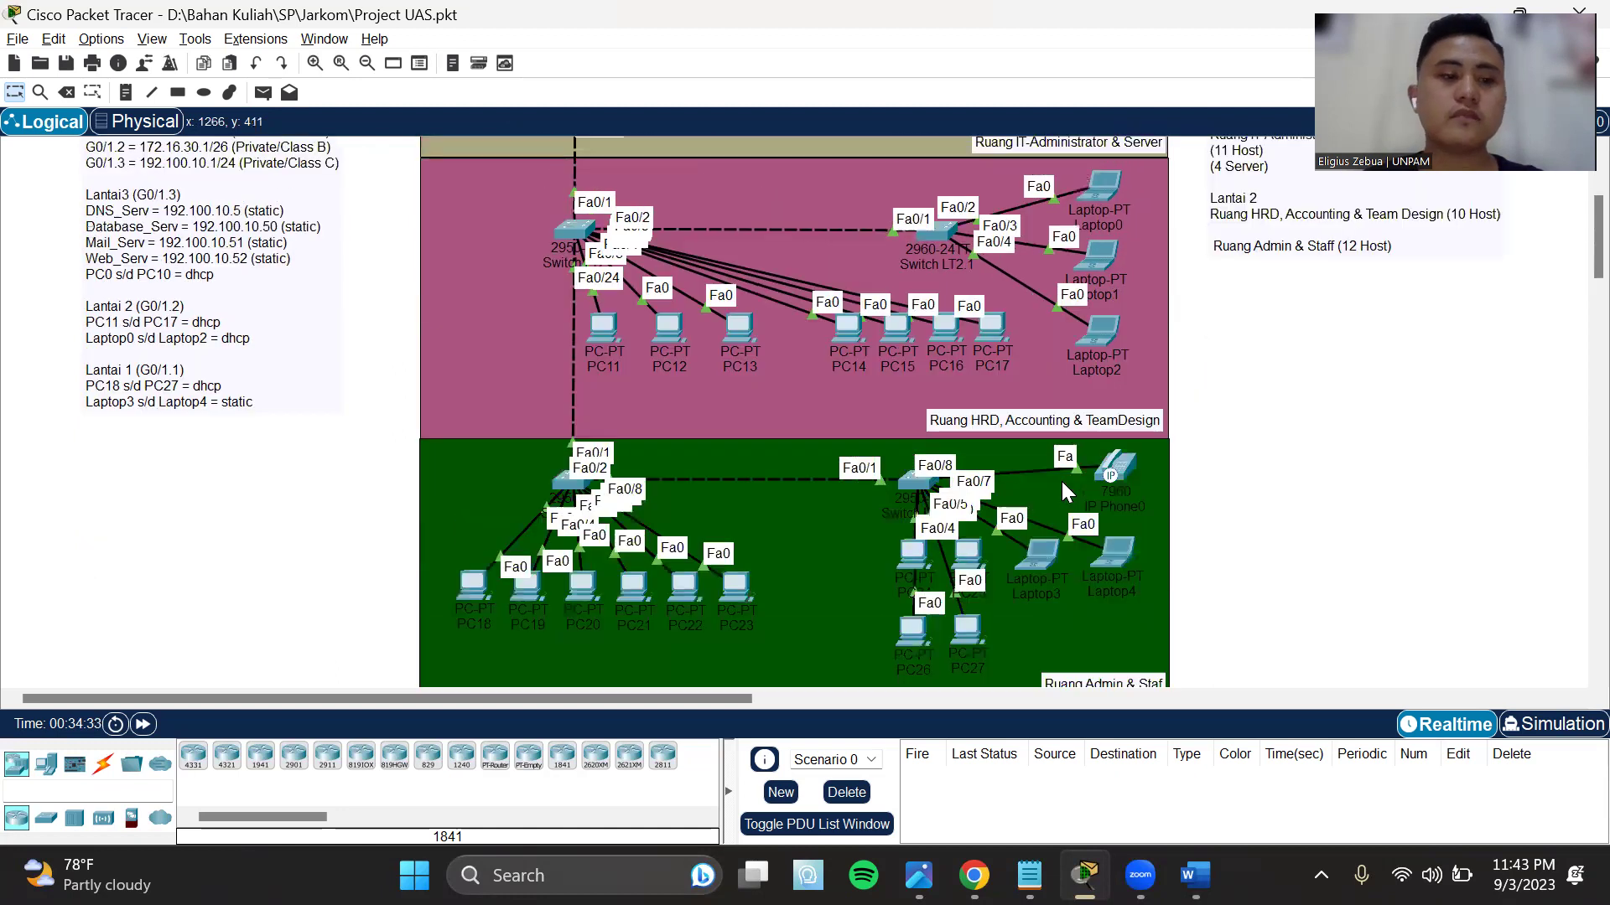
{"action": "scroll", "coordinate": [1060, 479], "scroll_direction": "down", "scroll_amount": 4}
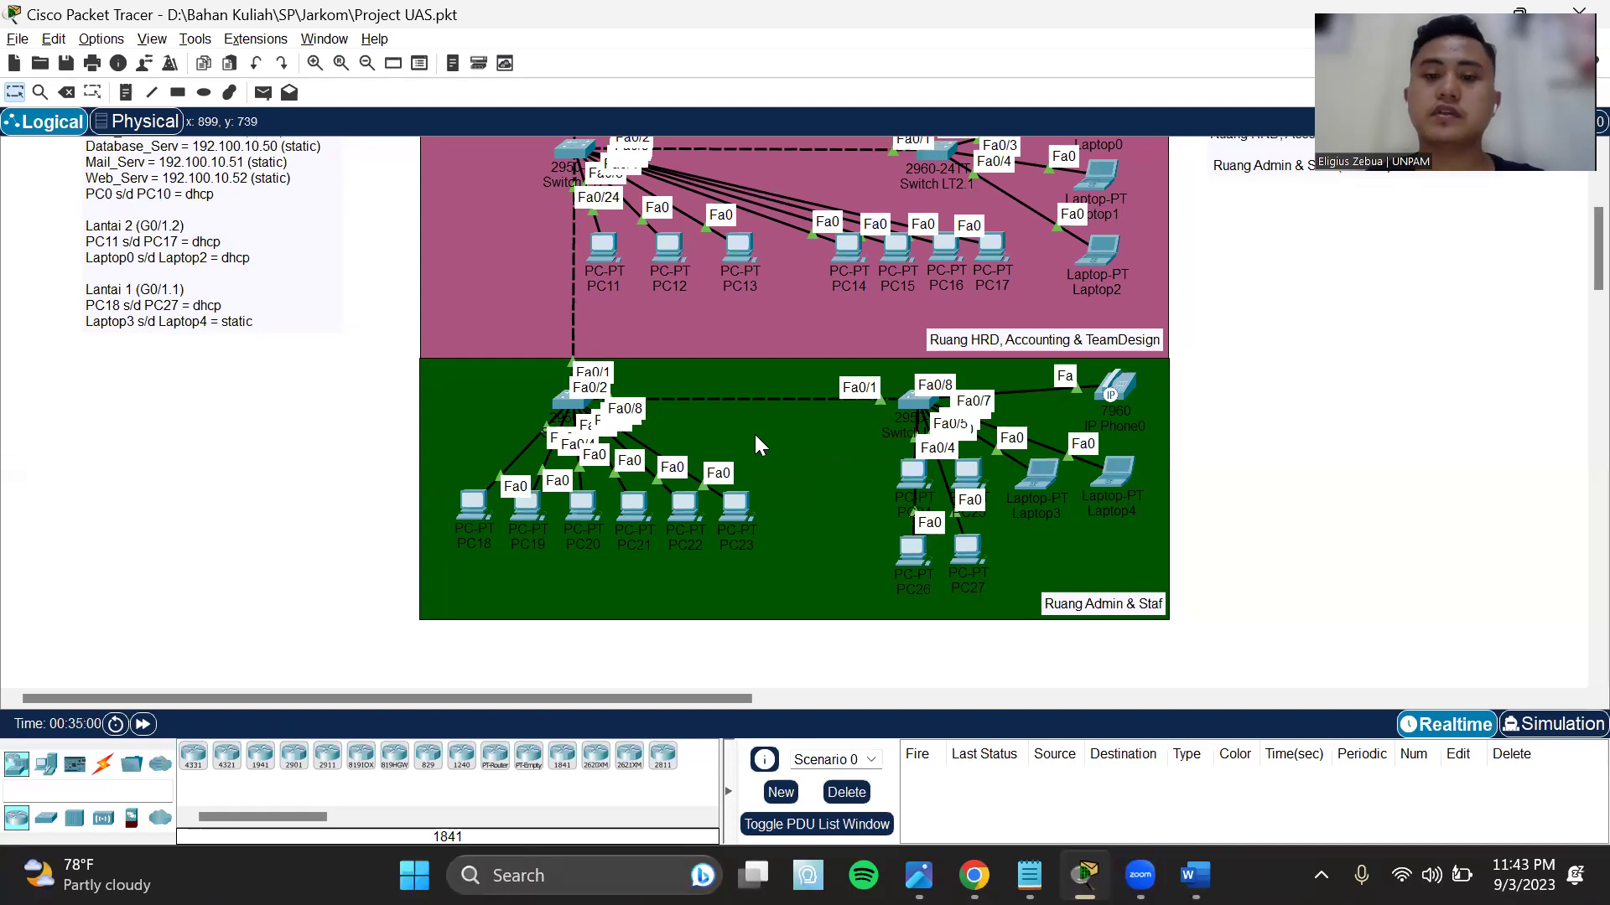
{"action": "scroll", "coordinate": [754, 434], "scroll_direction": "up", "scroll_amount": 4}
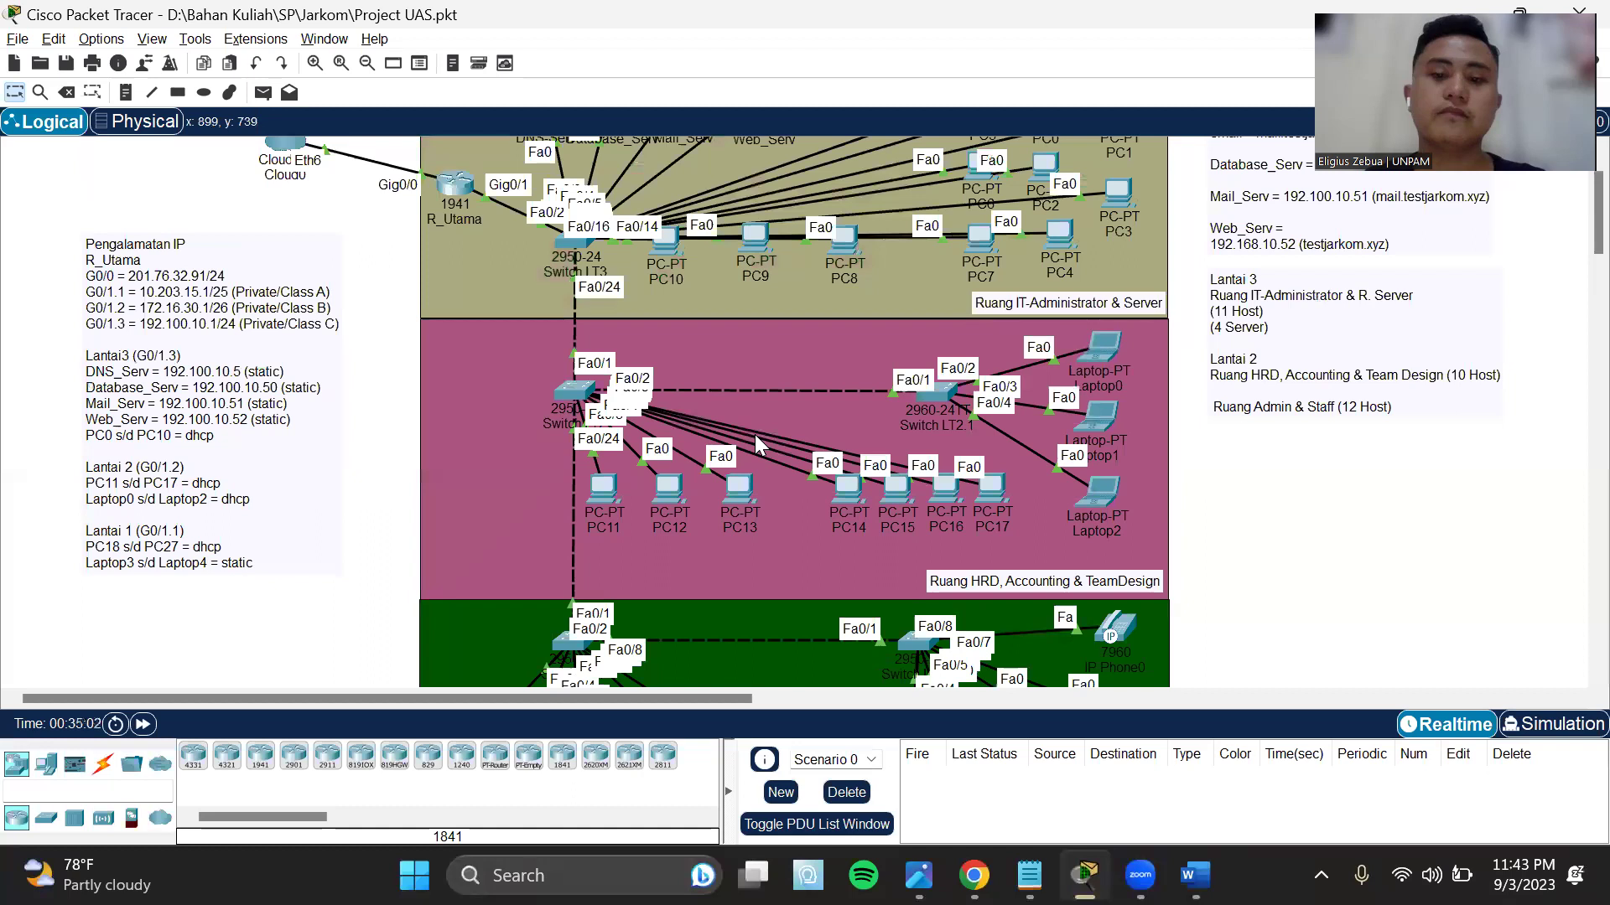
{"action": "scroll", "coordinate": [755, 434], "scroll_direction": "down", "scroll_amount": 2}
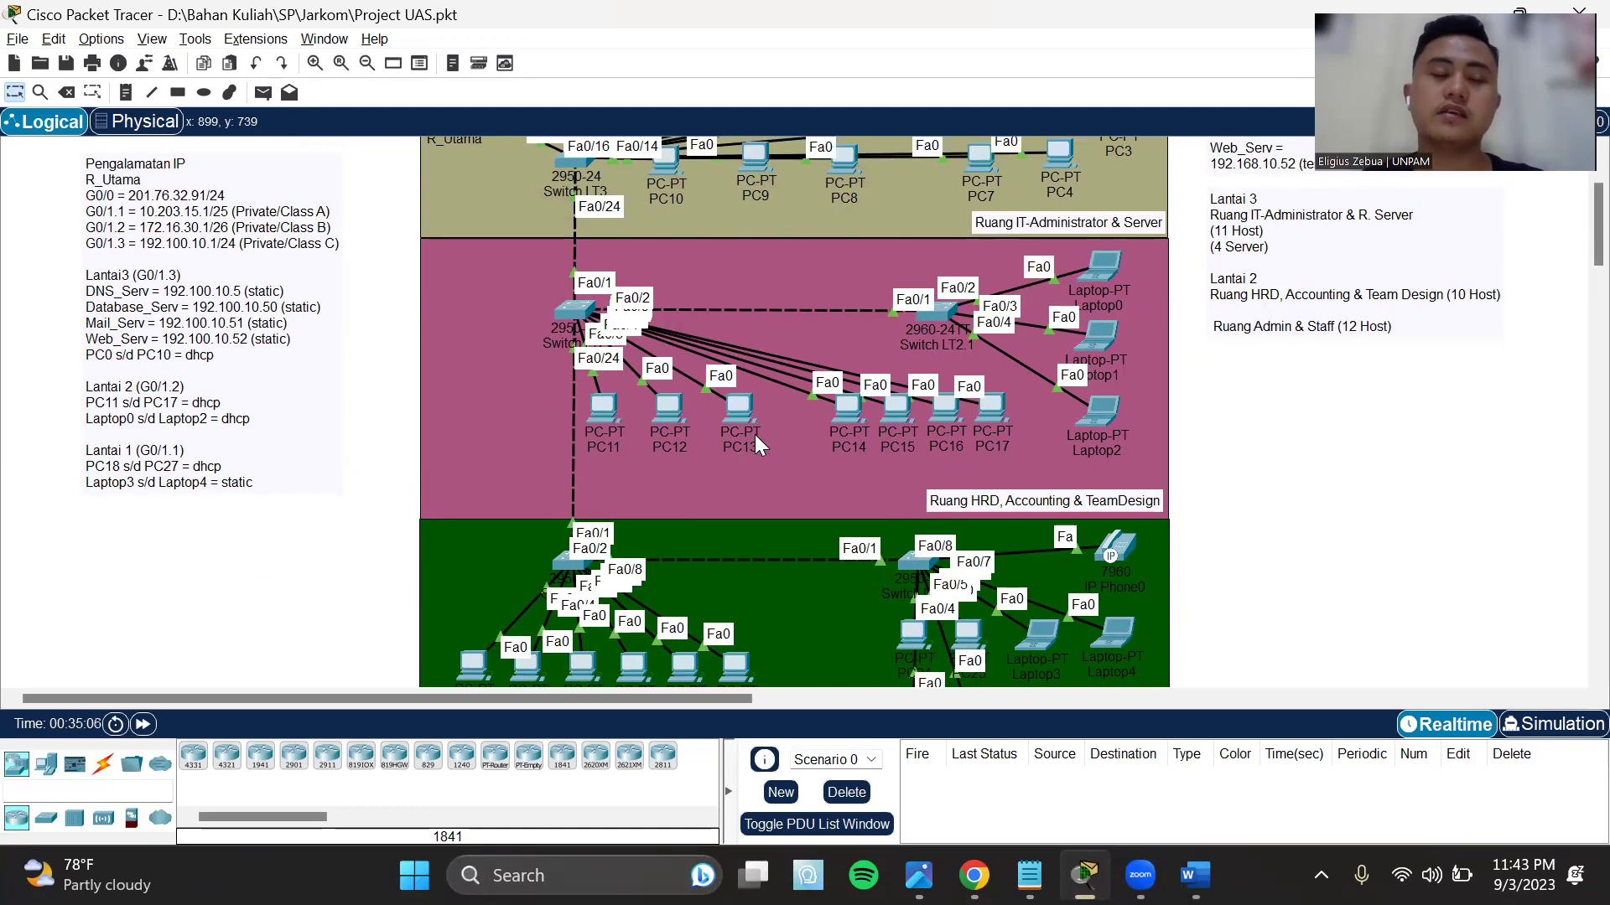
{"action": "scroll", "coordinate": [577, 397], "scroll_direction": "down", "scroll_amount": 2}
{"action": "scroll", "coordinate": [651, 456], "scroll_direction": "up", "scroll_amount": 2}
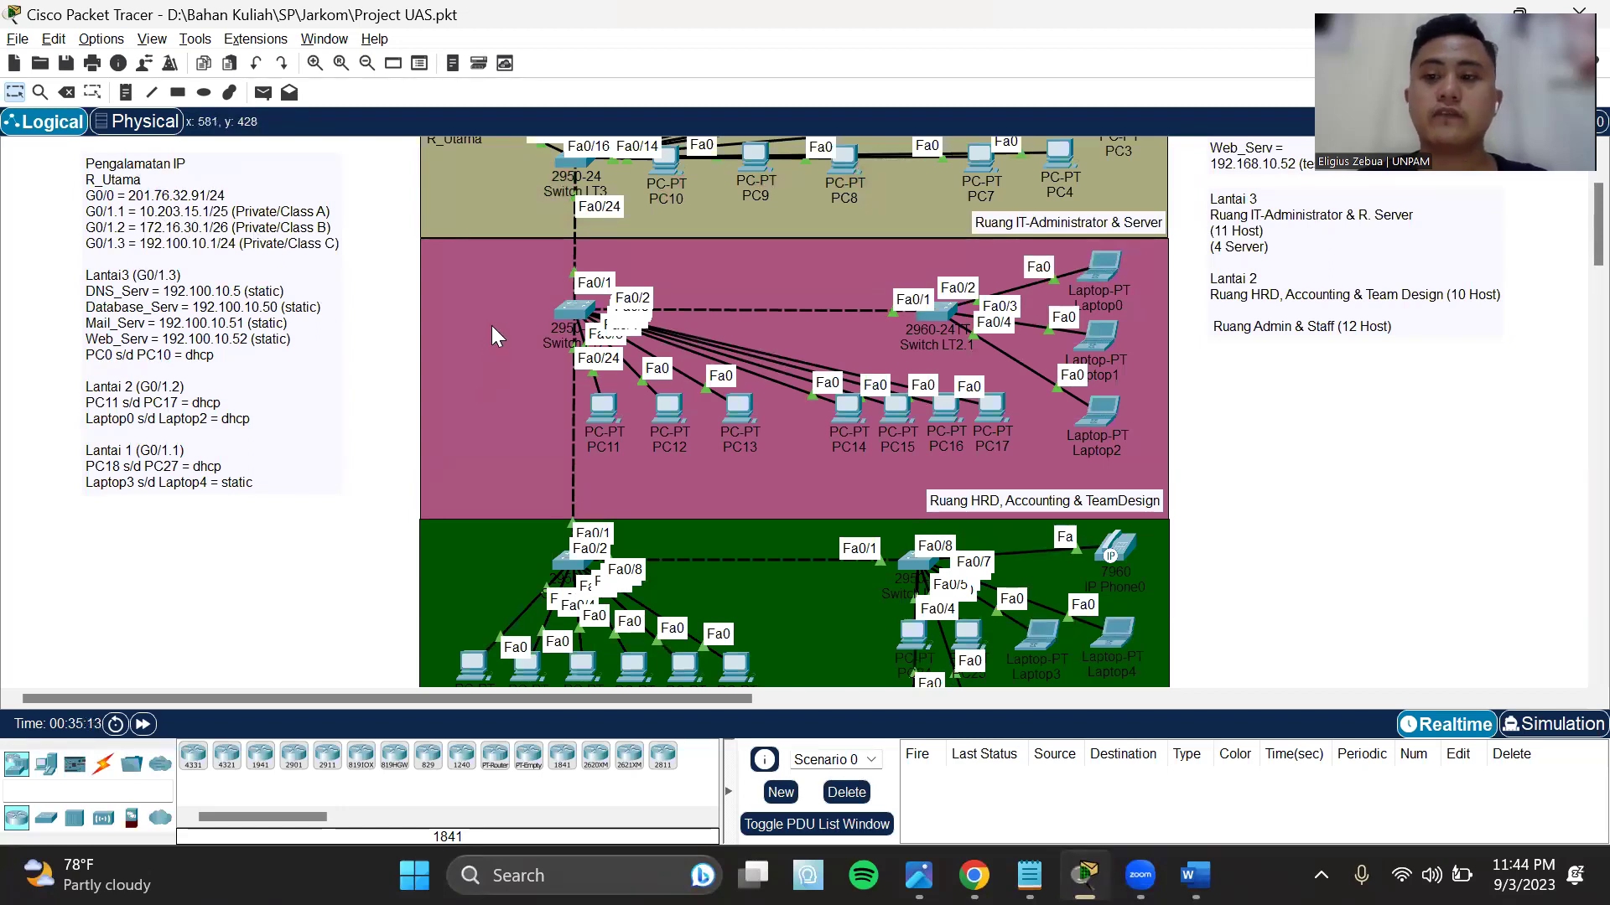
{"action": "scroll", "coordinate": [704, 521], "scroll_direction": "down", "scroll_amount": 2}
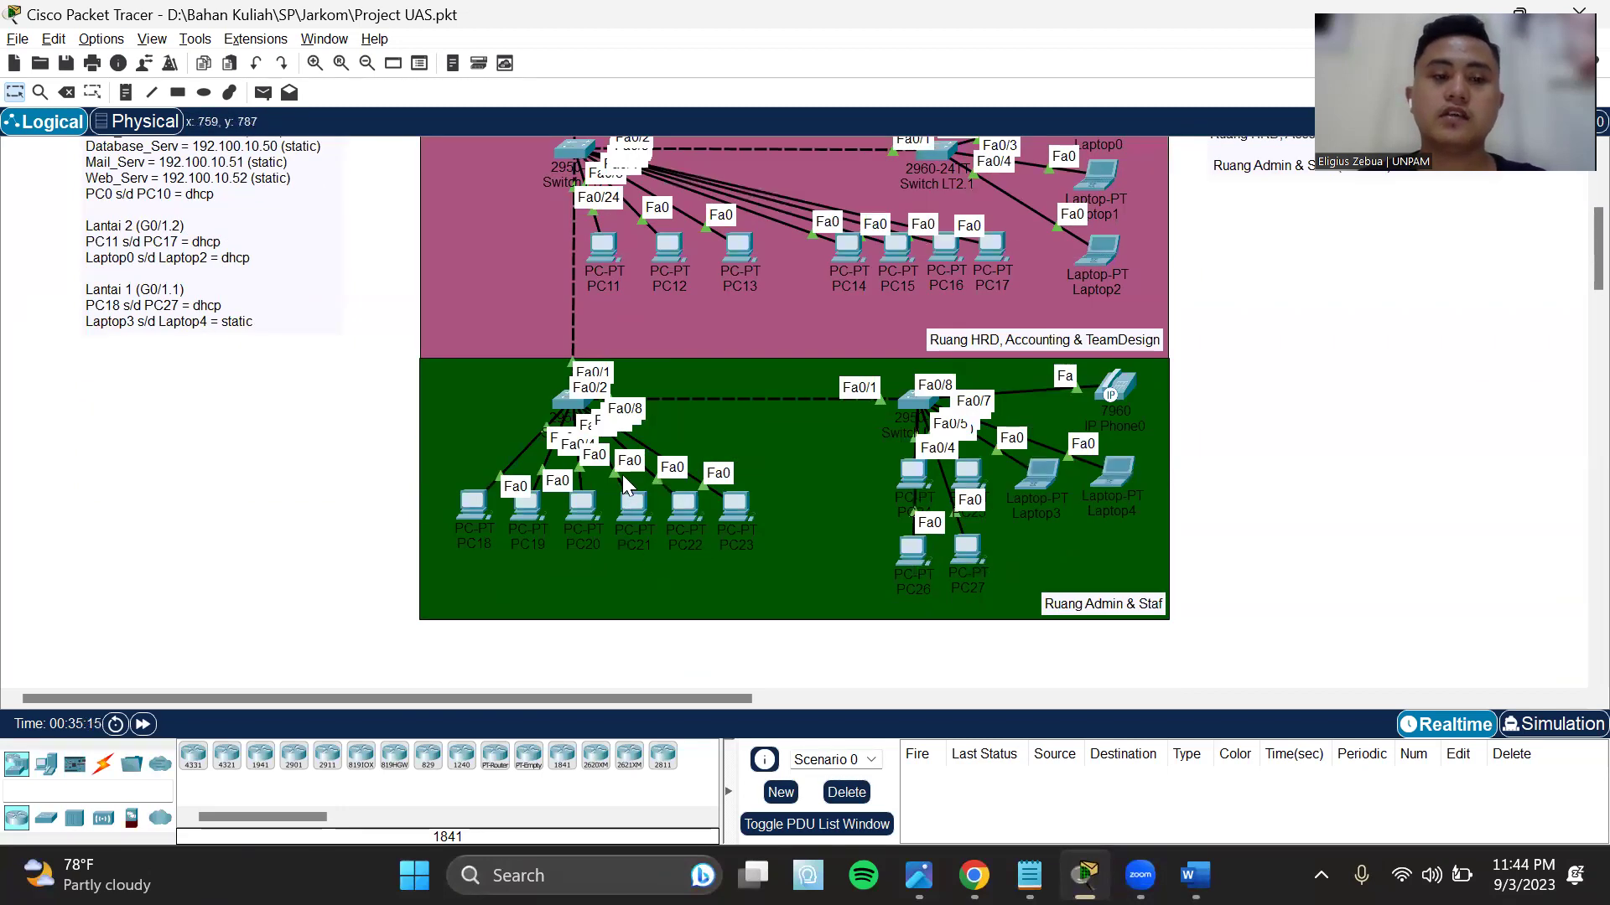
- View the subnet mask table in the notasi-cidr.png image and return to the network topology
{"action": "scroll", "coordinate": [623, 484], "scroll_direction": "up", "scroll_amount": 1}
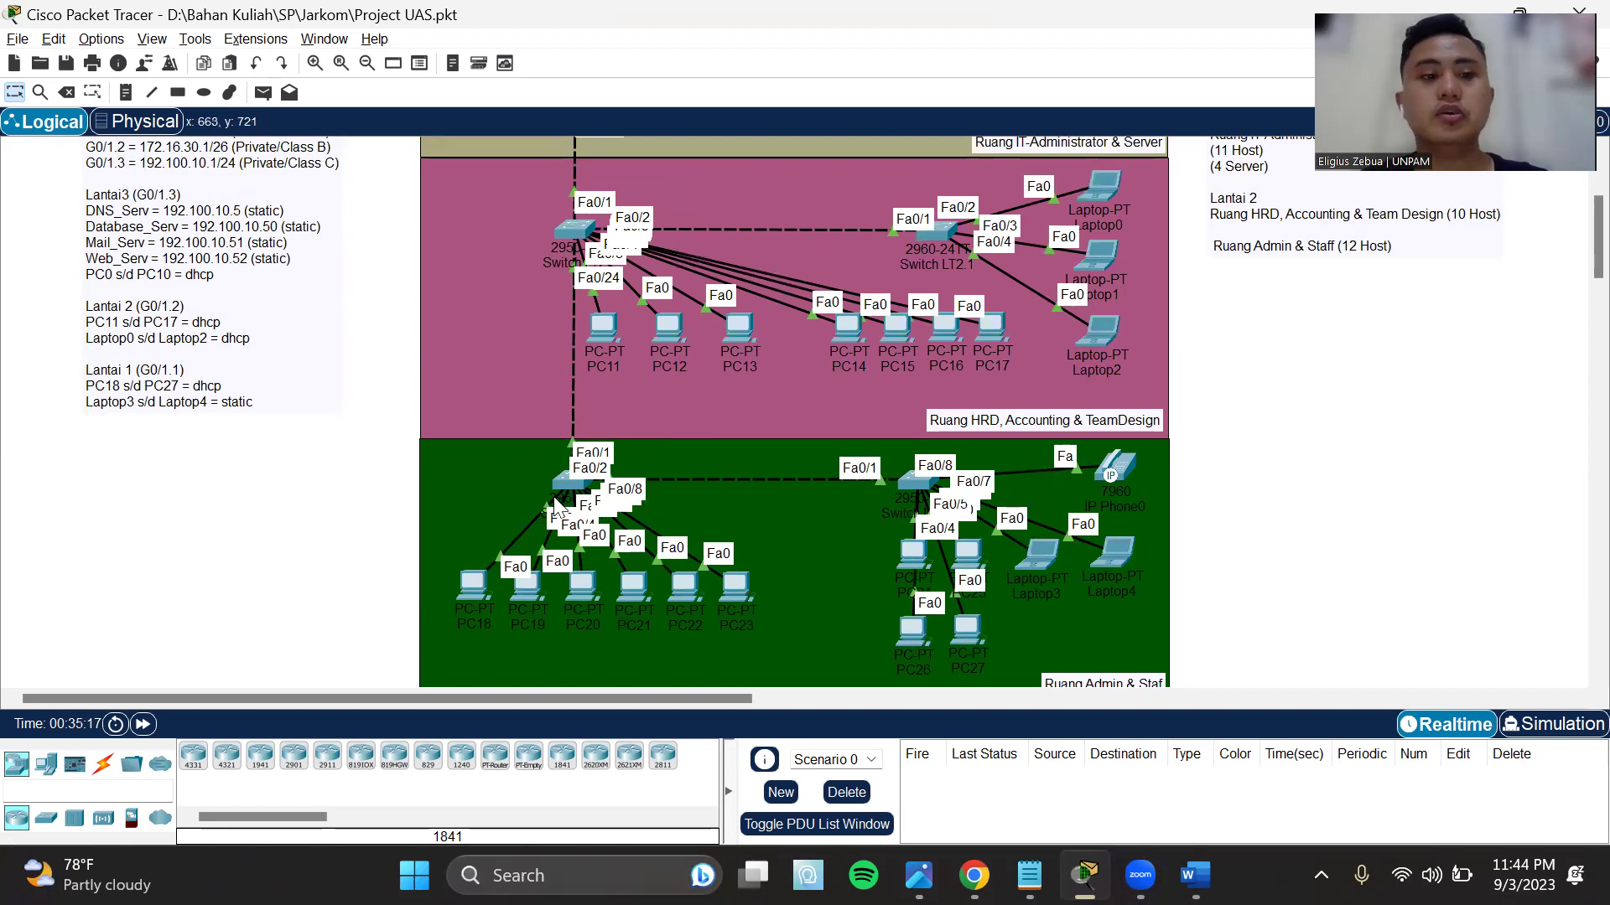
{"action": "scroll", "coordinate": [467, 467], "scroll_direction": "up", "scroll_amount": 1}
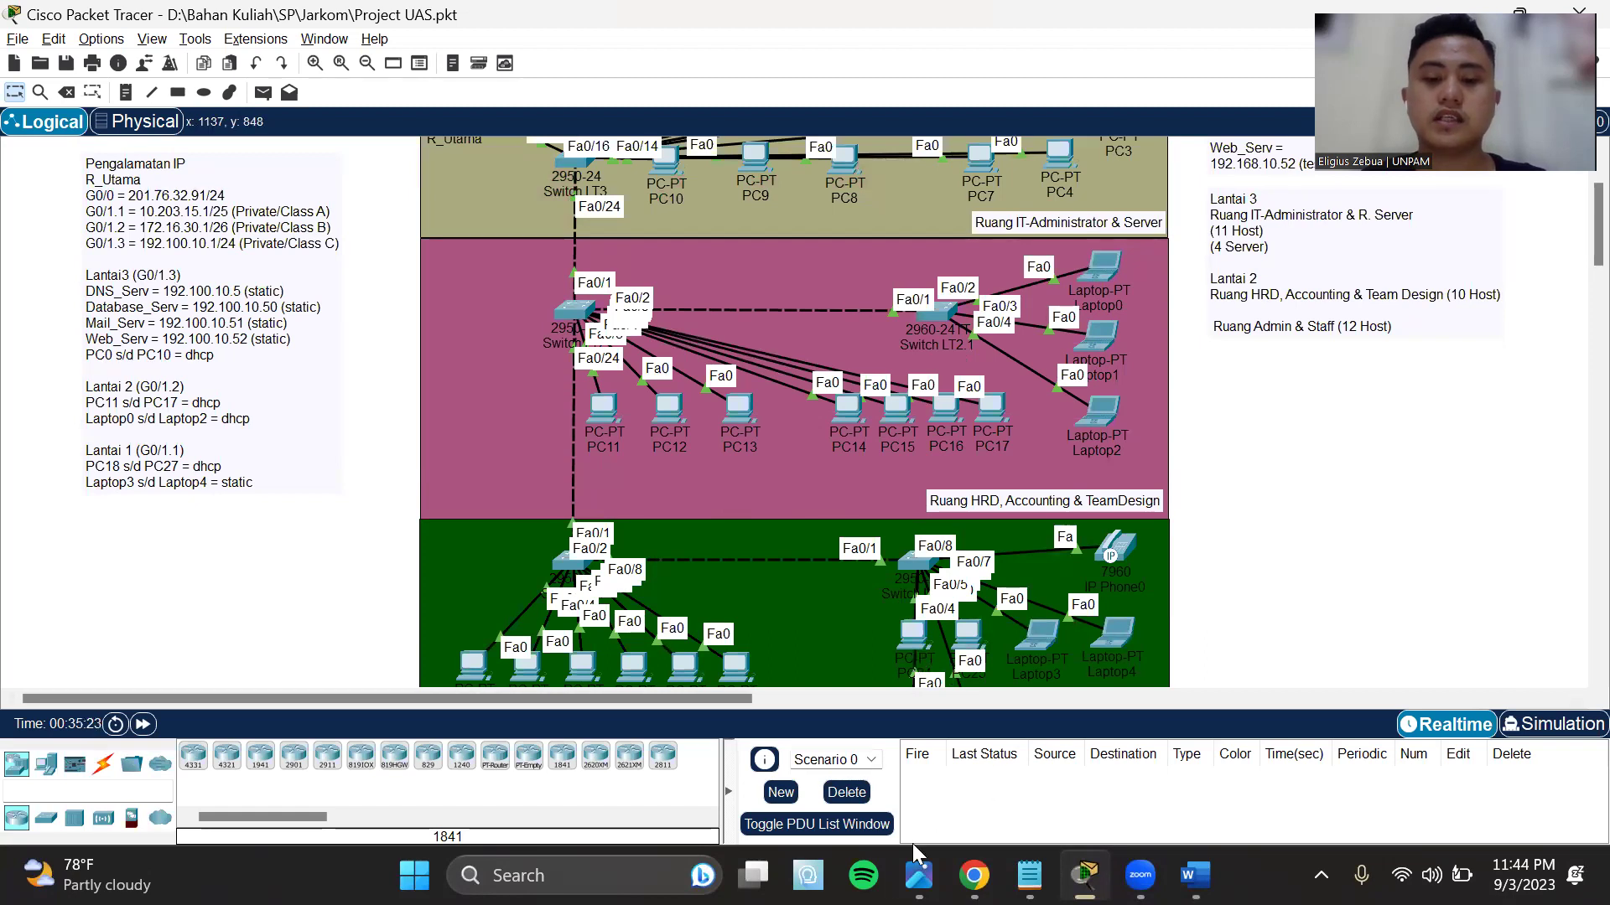
{"action": "left_click", "coordinate": [919, 875]}
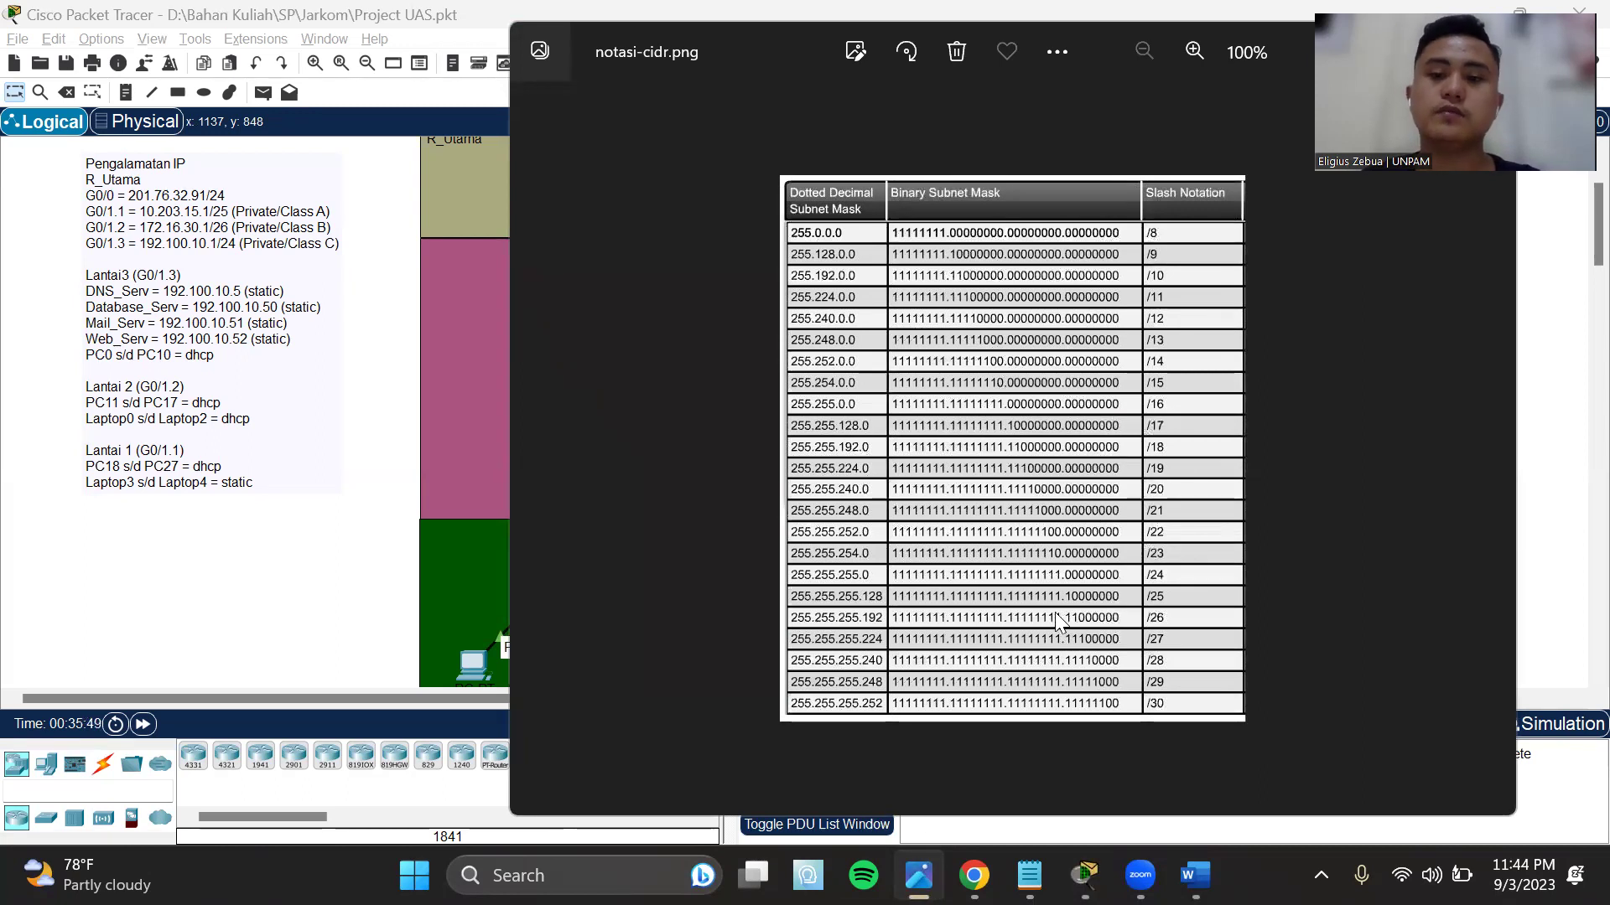
{"action": "left_click", "coordinate": [919, 875]}
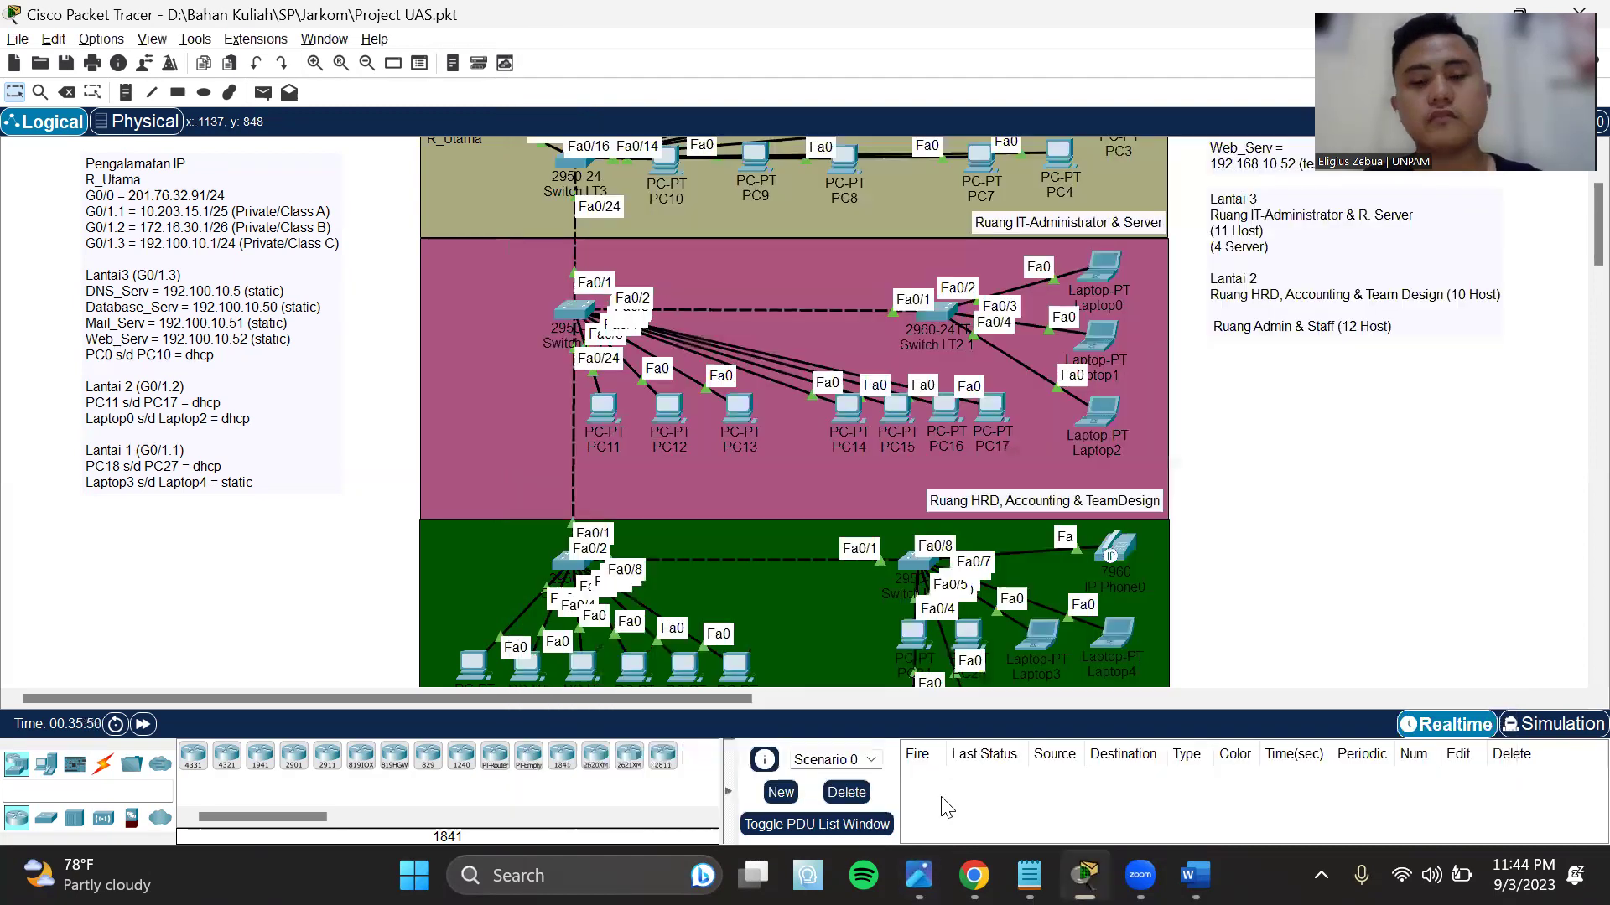
- Switch PC22's IP configuration to Static and back to DHCP to request its address again, and close its window
{"action": "scroll", "coordinate": [822, 606], "scroll_direction": "down", "scroll_amount": 2}
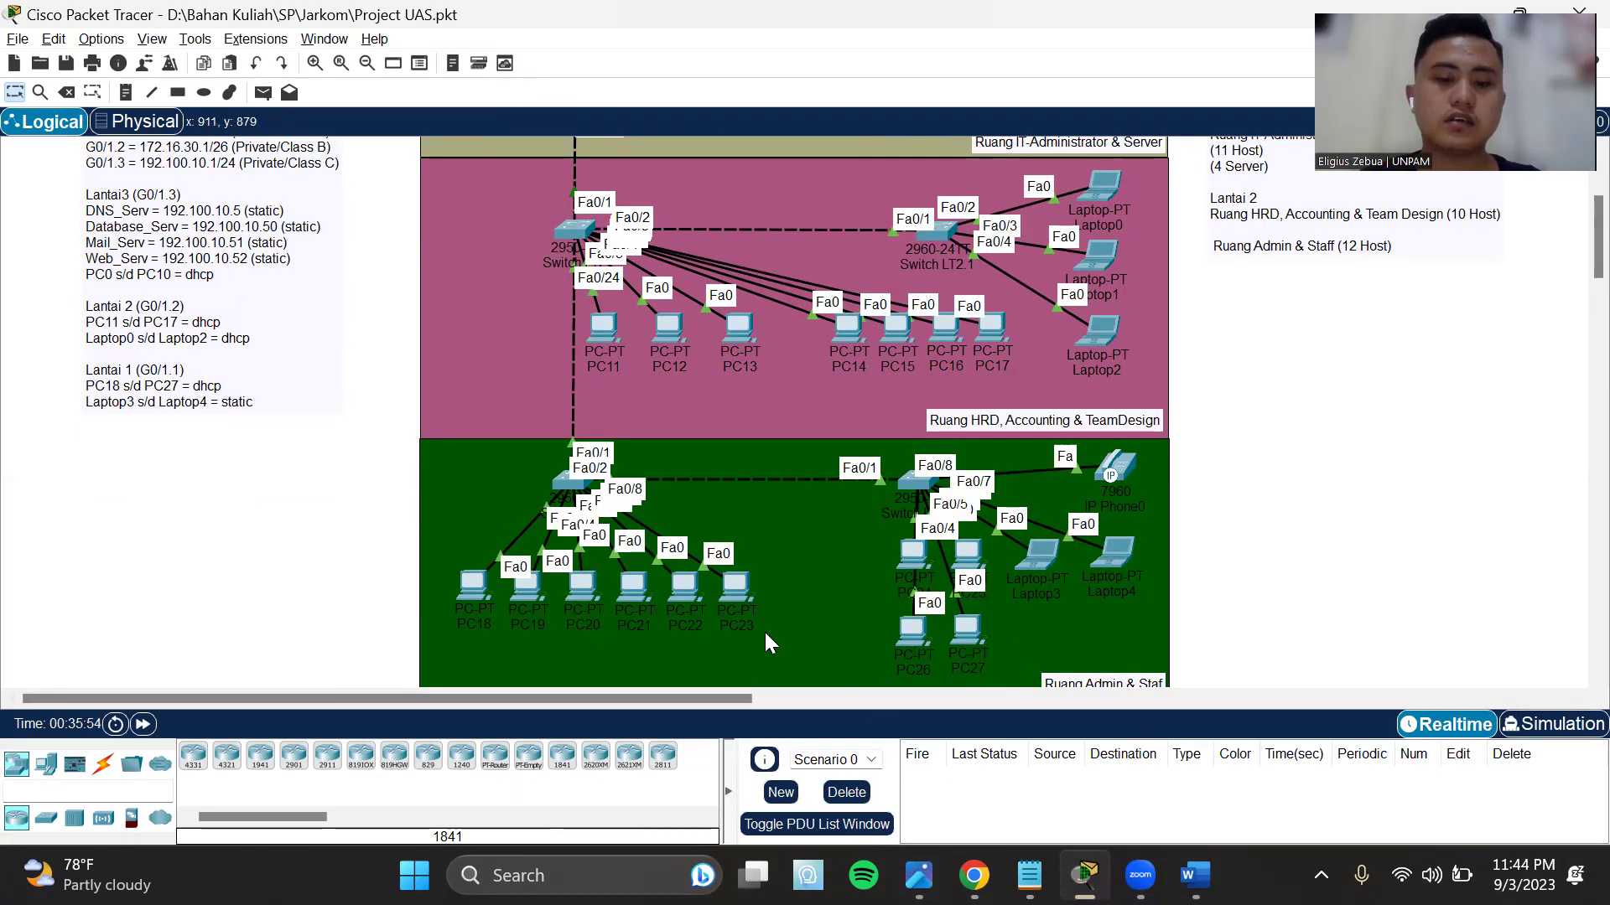
{"action": "left_click", "coordinate": [685, 597]}
{"action": "left_click", "coordinate": [686, 172]}
{"action": "left_click", "coordinate": [610, 237]}
{"action": "left_click", "coordinate": [751, 276]}
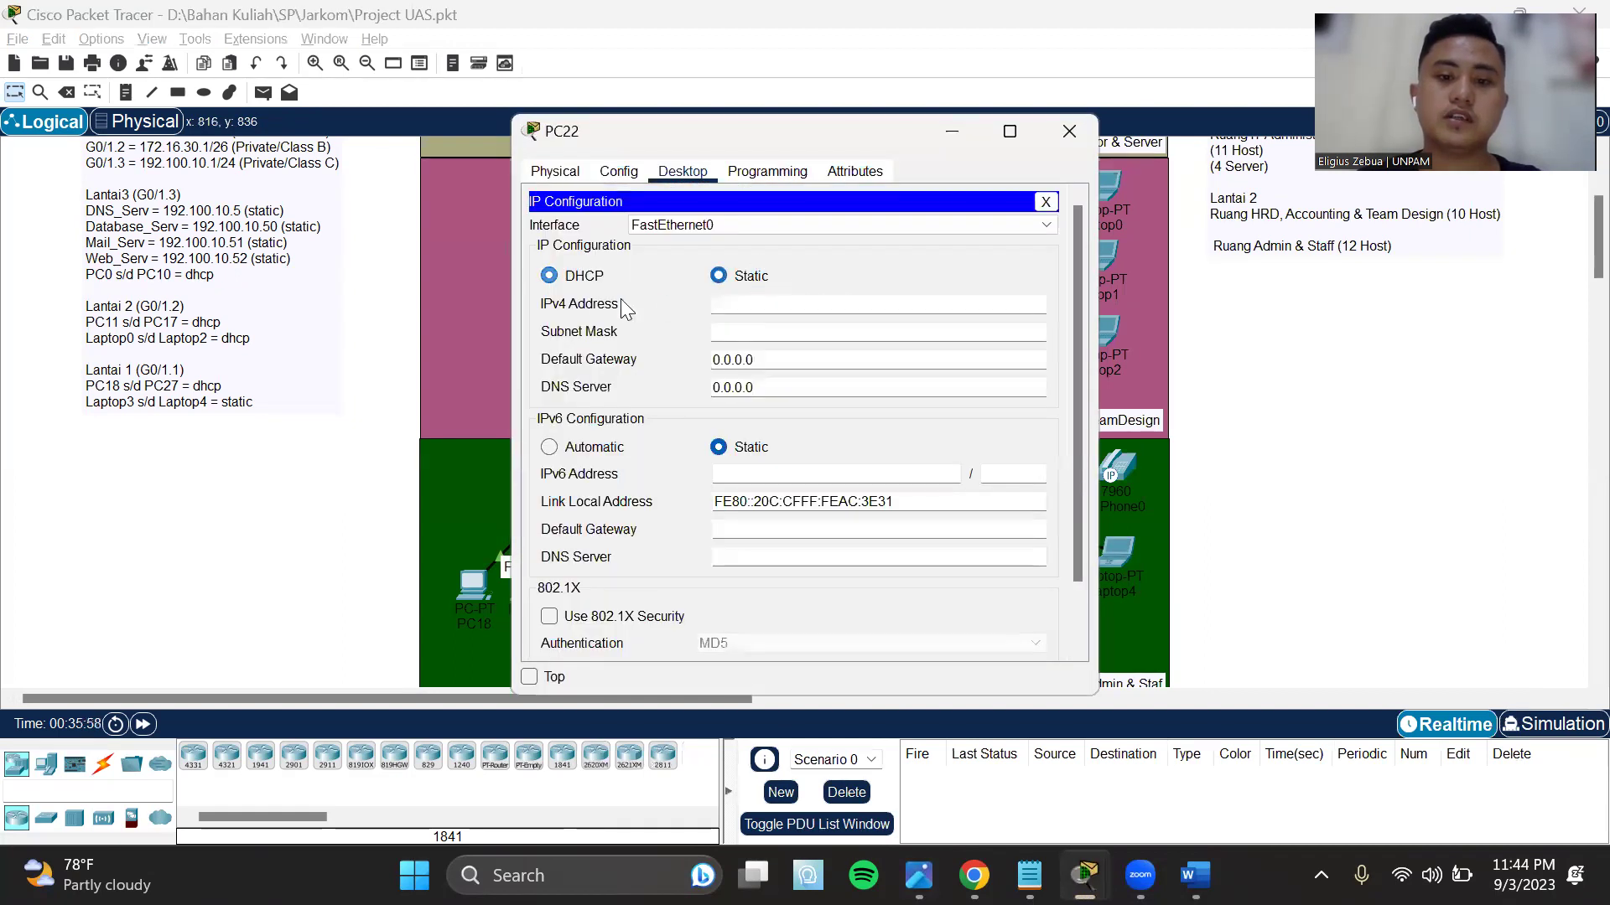
{"action": "left_click", "coordinate": [582, 280]}
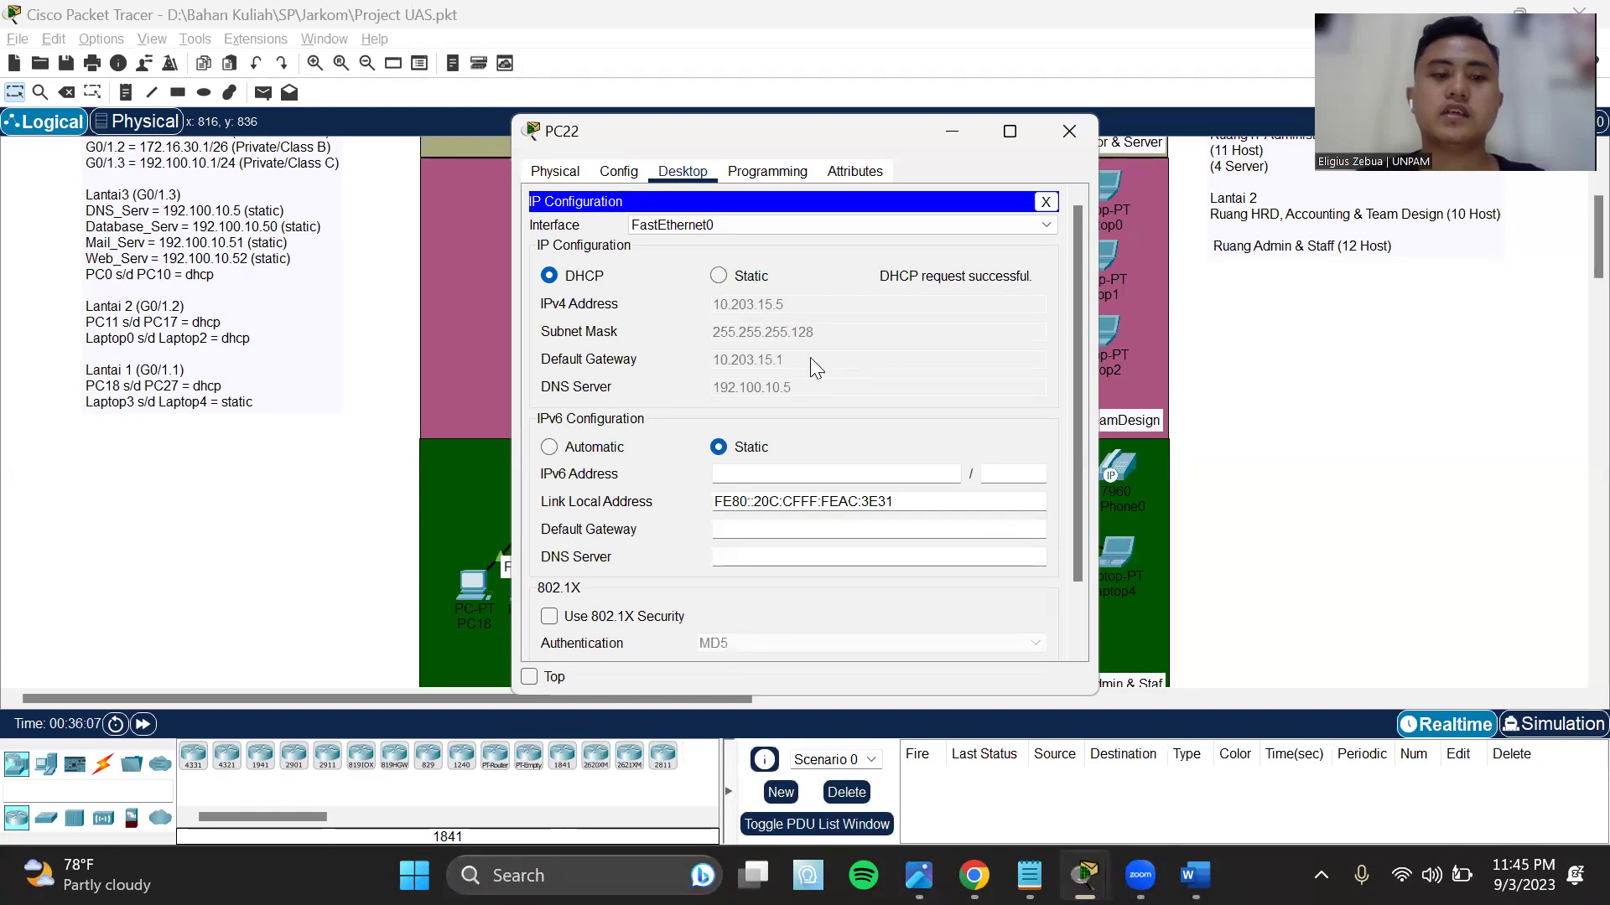
{"action": "scroll", "coordinate": [194, 268], "scroll_direction": "up", "scroll_amount": 4}
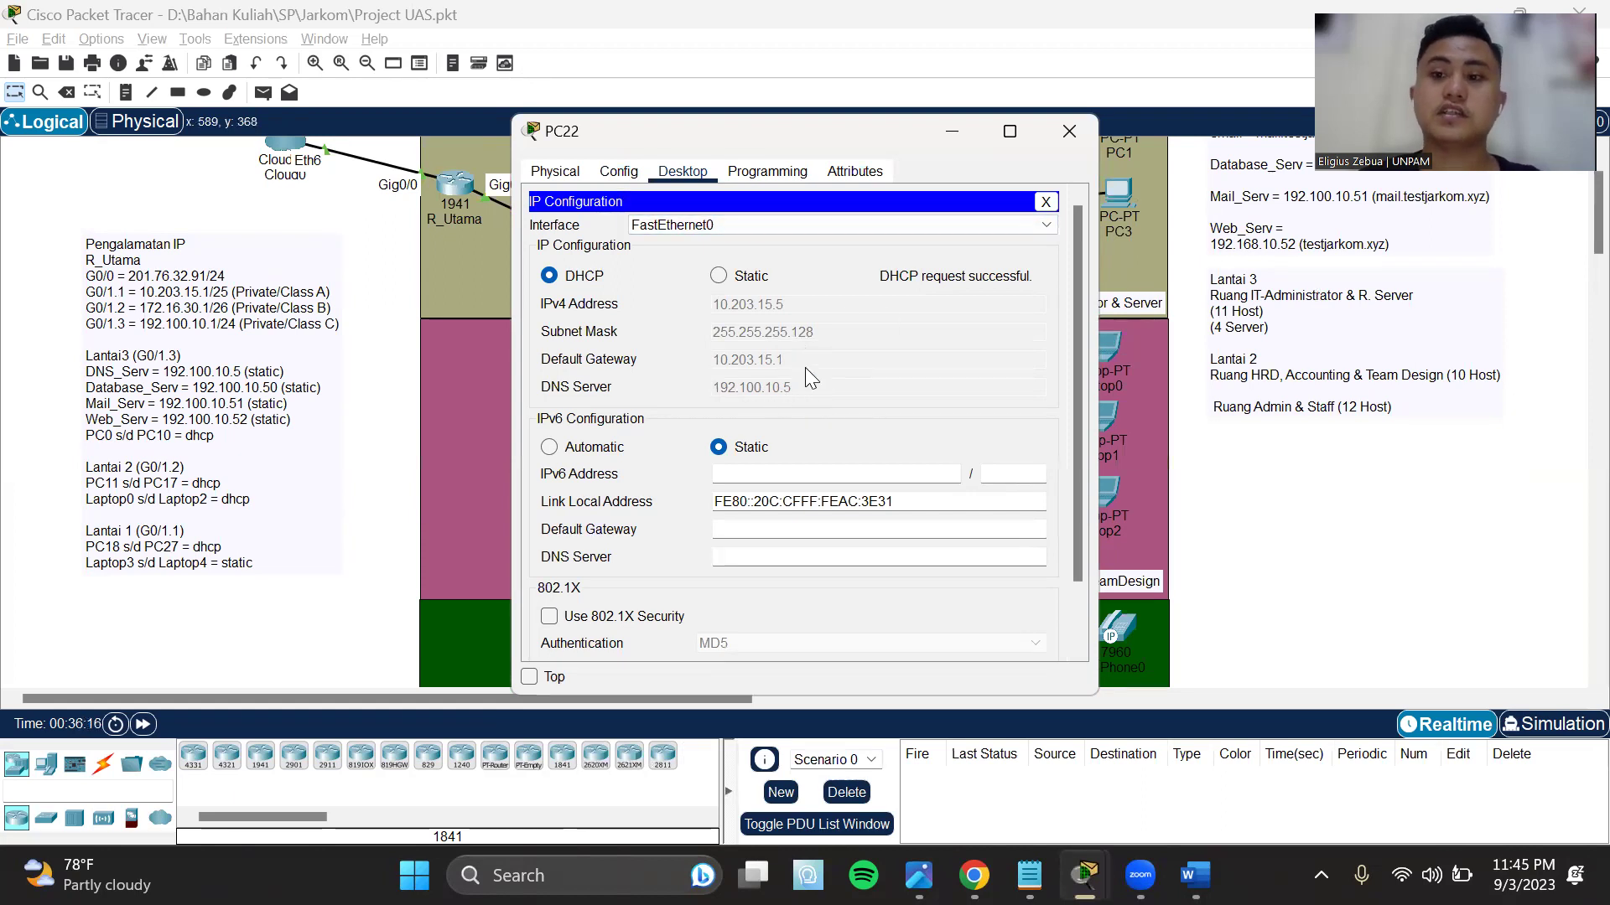
{"action": "left_click", "coordinate": [1058, 143]}
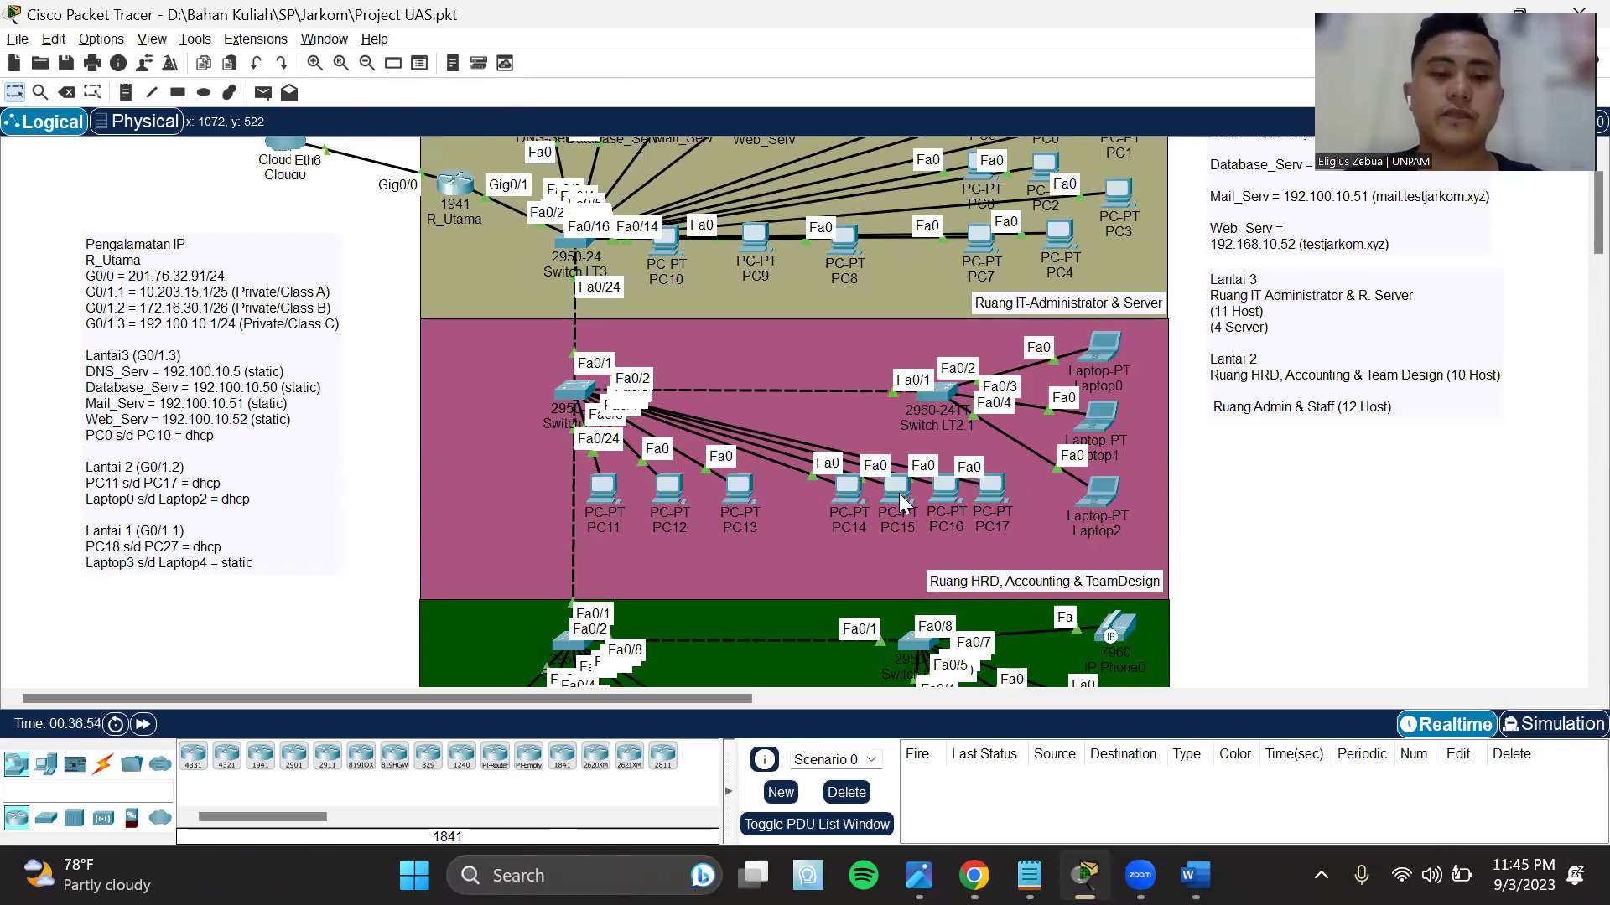
- Open the web browser on PC9 and move its window aside to uncover the addressing notes and servers
{"action": "scroll", "coordinate": [892, 485], "scroll_direction": "up", "scroll_amount": 1}
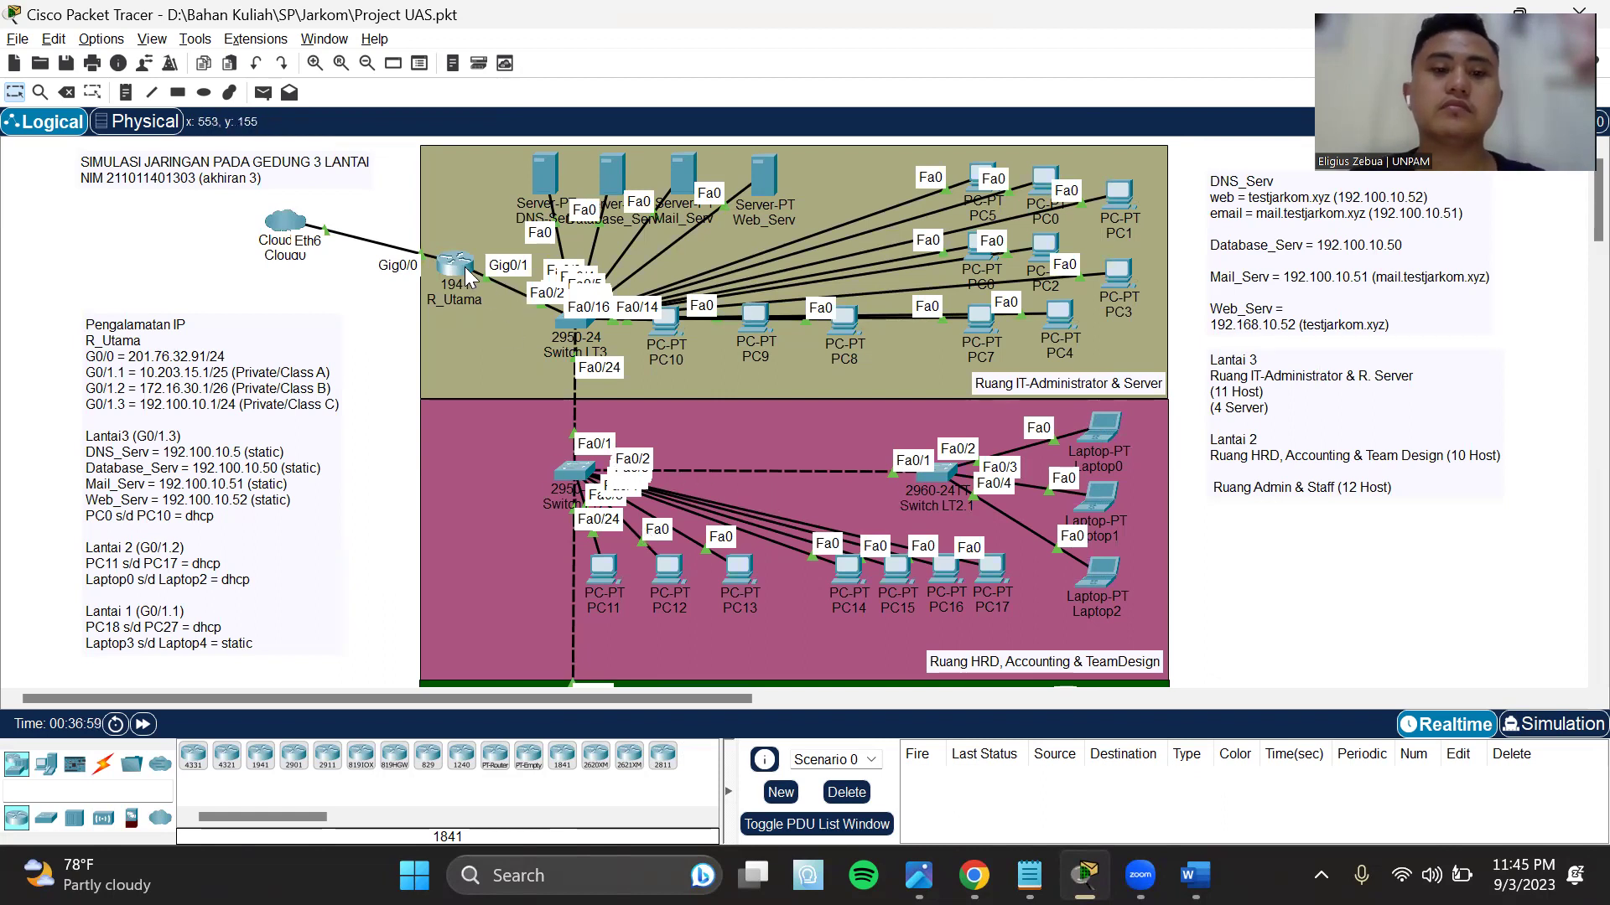
{"action": "mouse_move", "coordinate": [465, 266]}
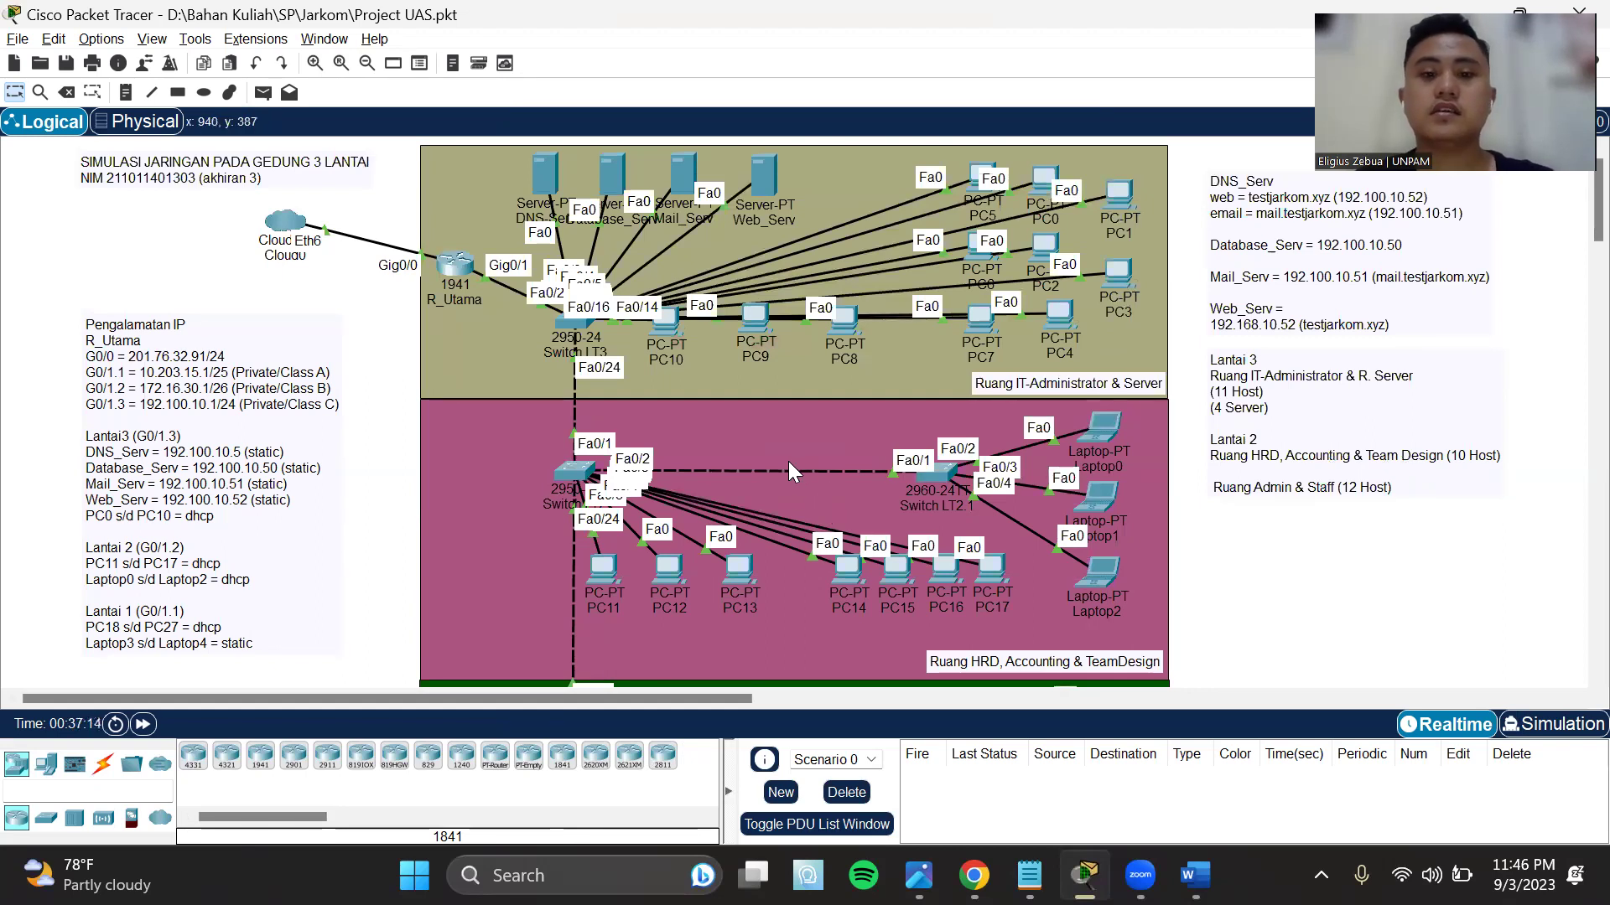
{"action": "double_click", "coordinate": [758, 340]}
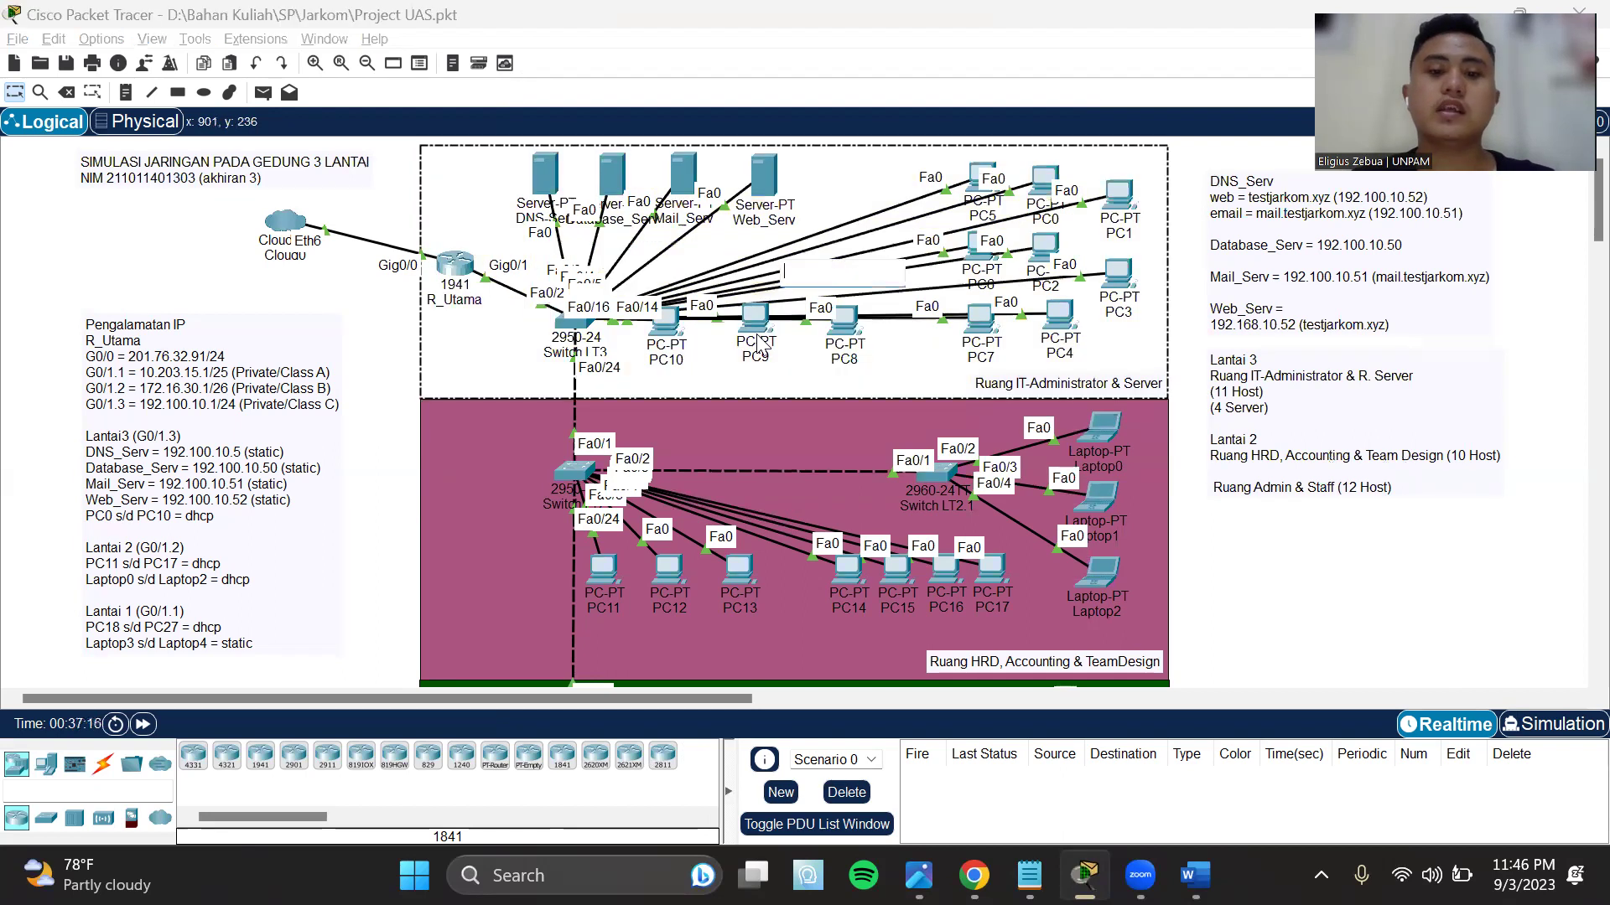
{"action": "left_click", "coordinate": [758, 339]}
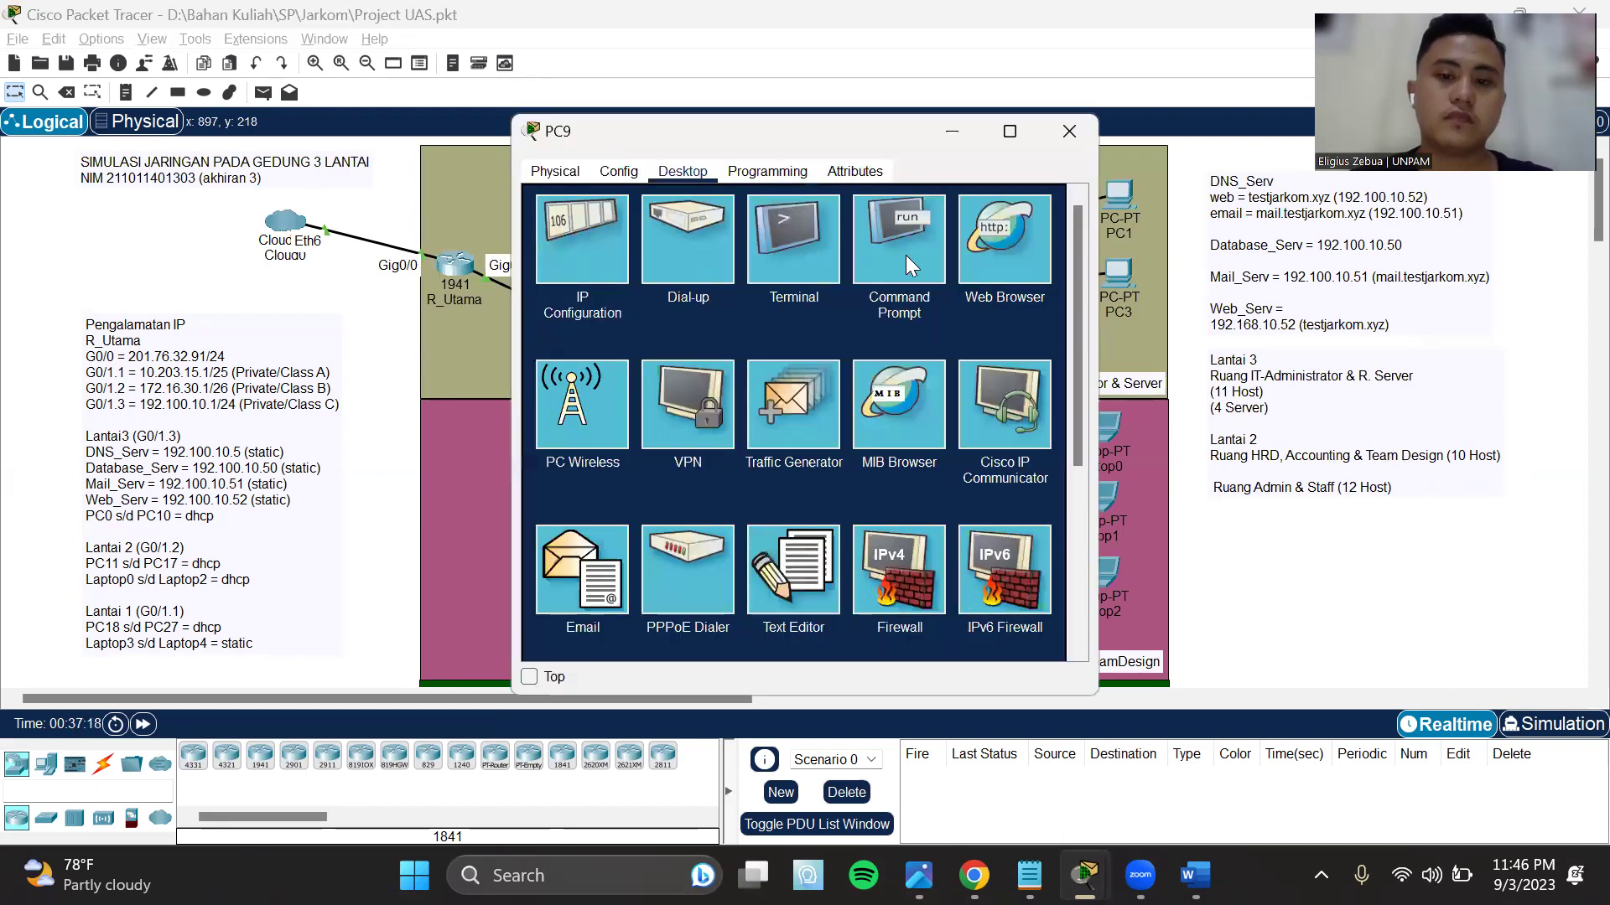
{"action": "left_click", "coordinate": [985, 260]}
{"action": "left_click_drag", "start_coordinate": [875, 127], "coordinate": [1358, 157]}
- Load the page at 192.100.10.5 in PC9's web browser
{"action": "left_click", "coordinate": [1213, 265]}
{"action": "type", "text": "192.100.10."}
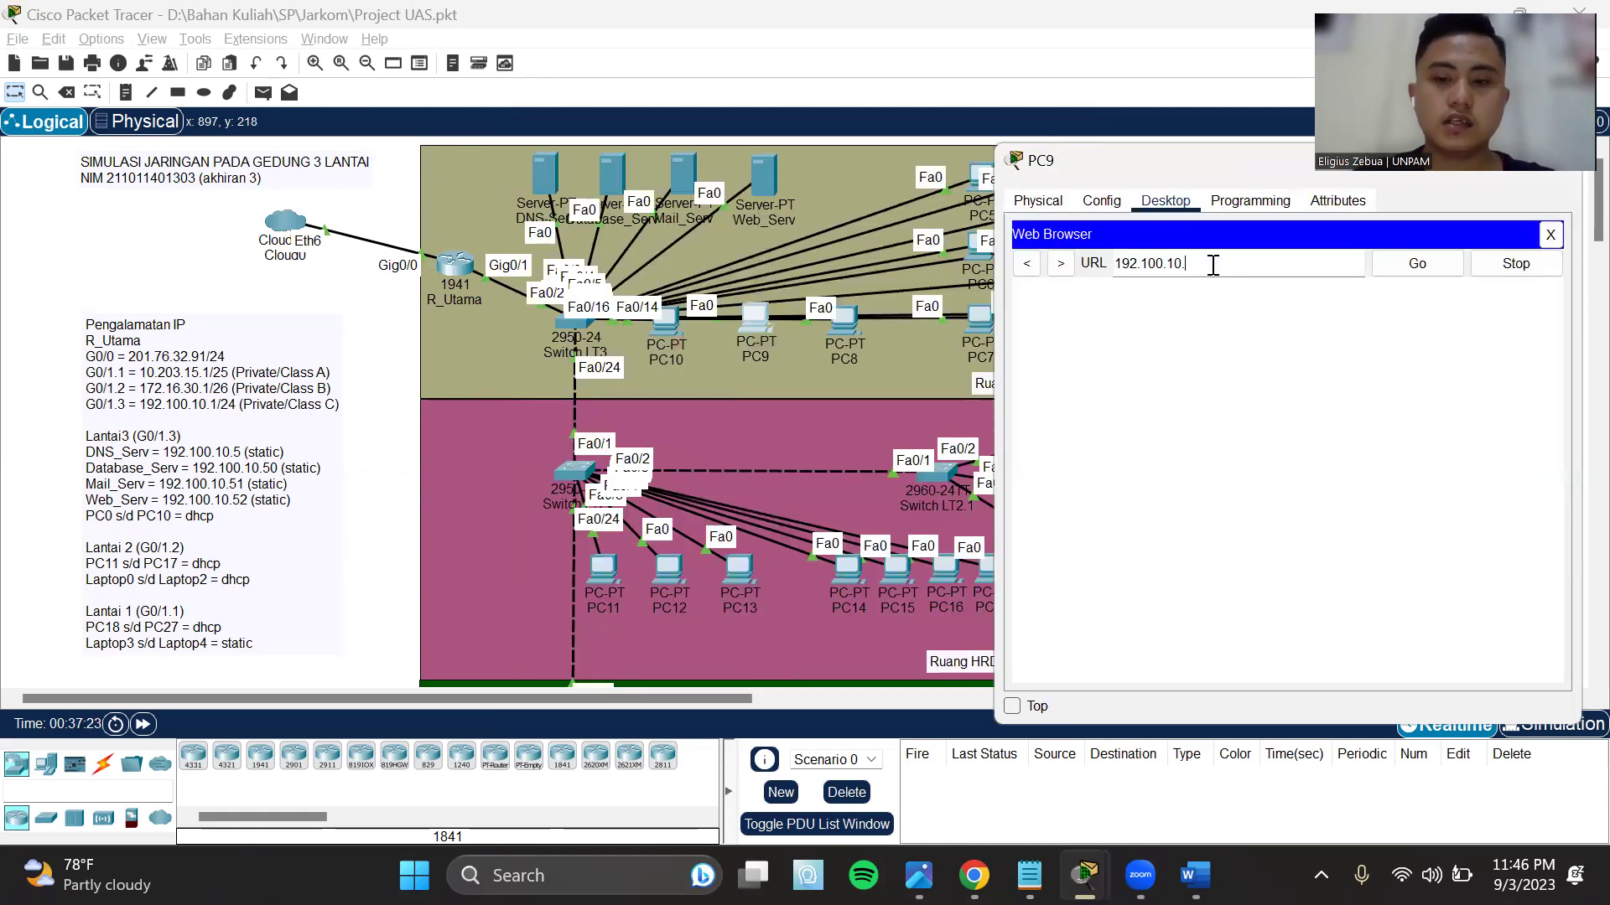
{"action": "type", "text": "5"}
{"action": "key", "text": "Return"}
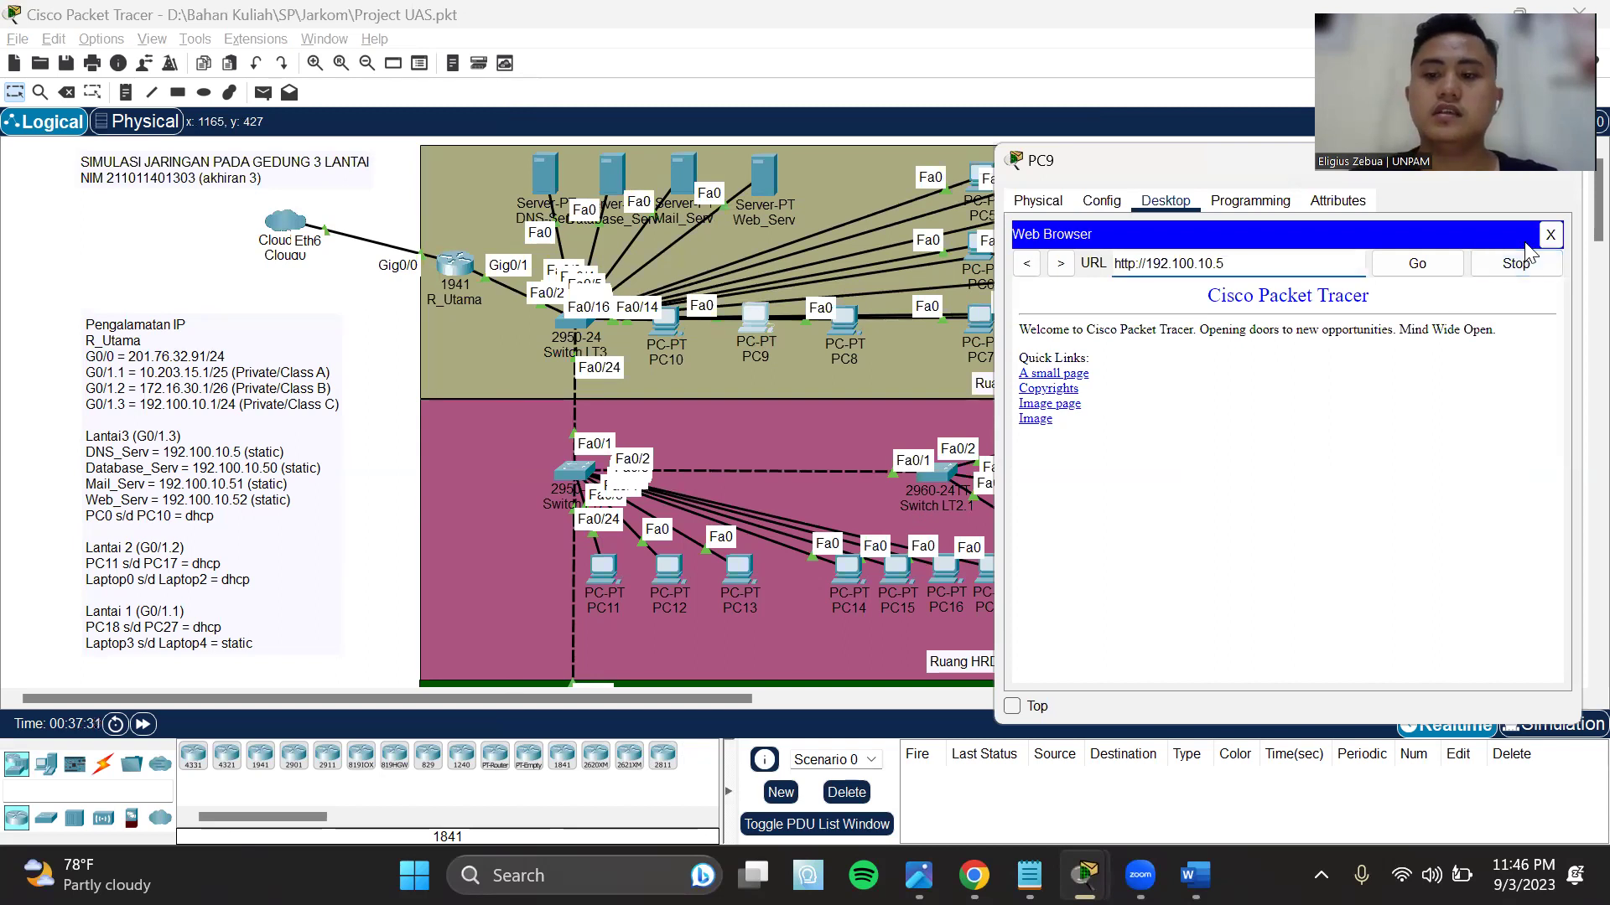
- Reopen PC9's web browser with an empty address and move its window to uncover the DNS domain notes
{"action": "left_click", "coordinate": [1550, 234]}
{"action": "left_click", "coordinate": [1478, 335]}
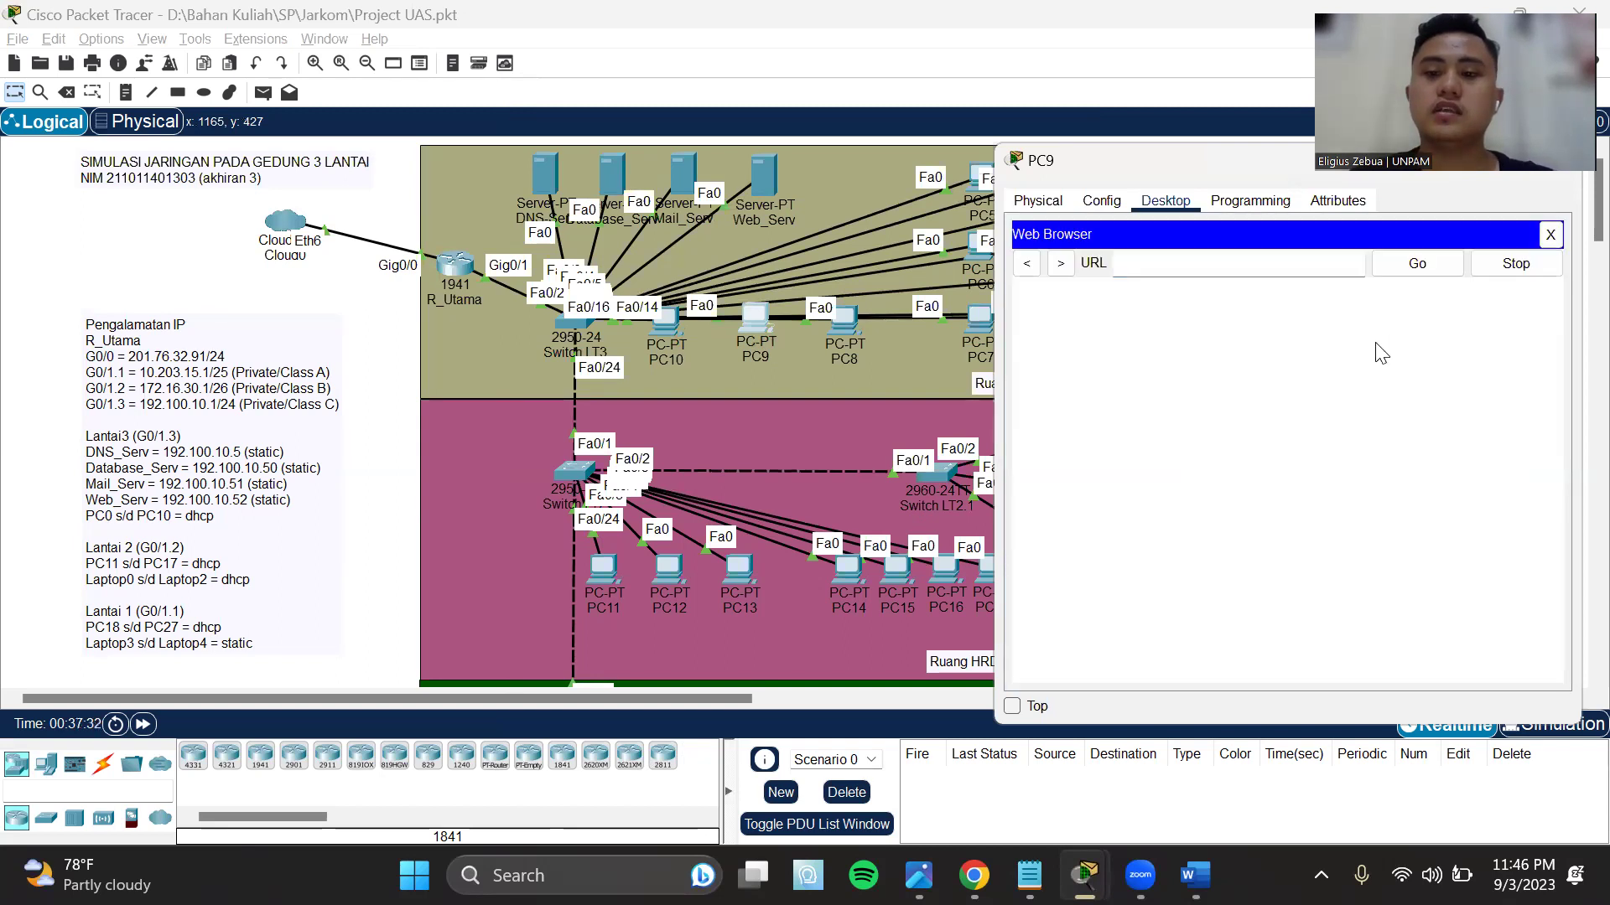
{"action": "left_click", "coordinate": [1223, 266]}
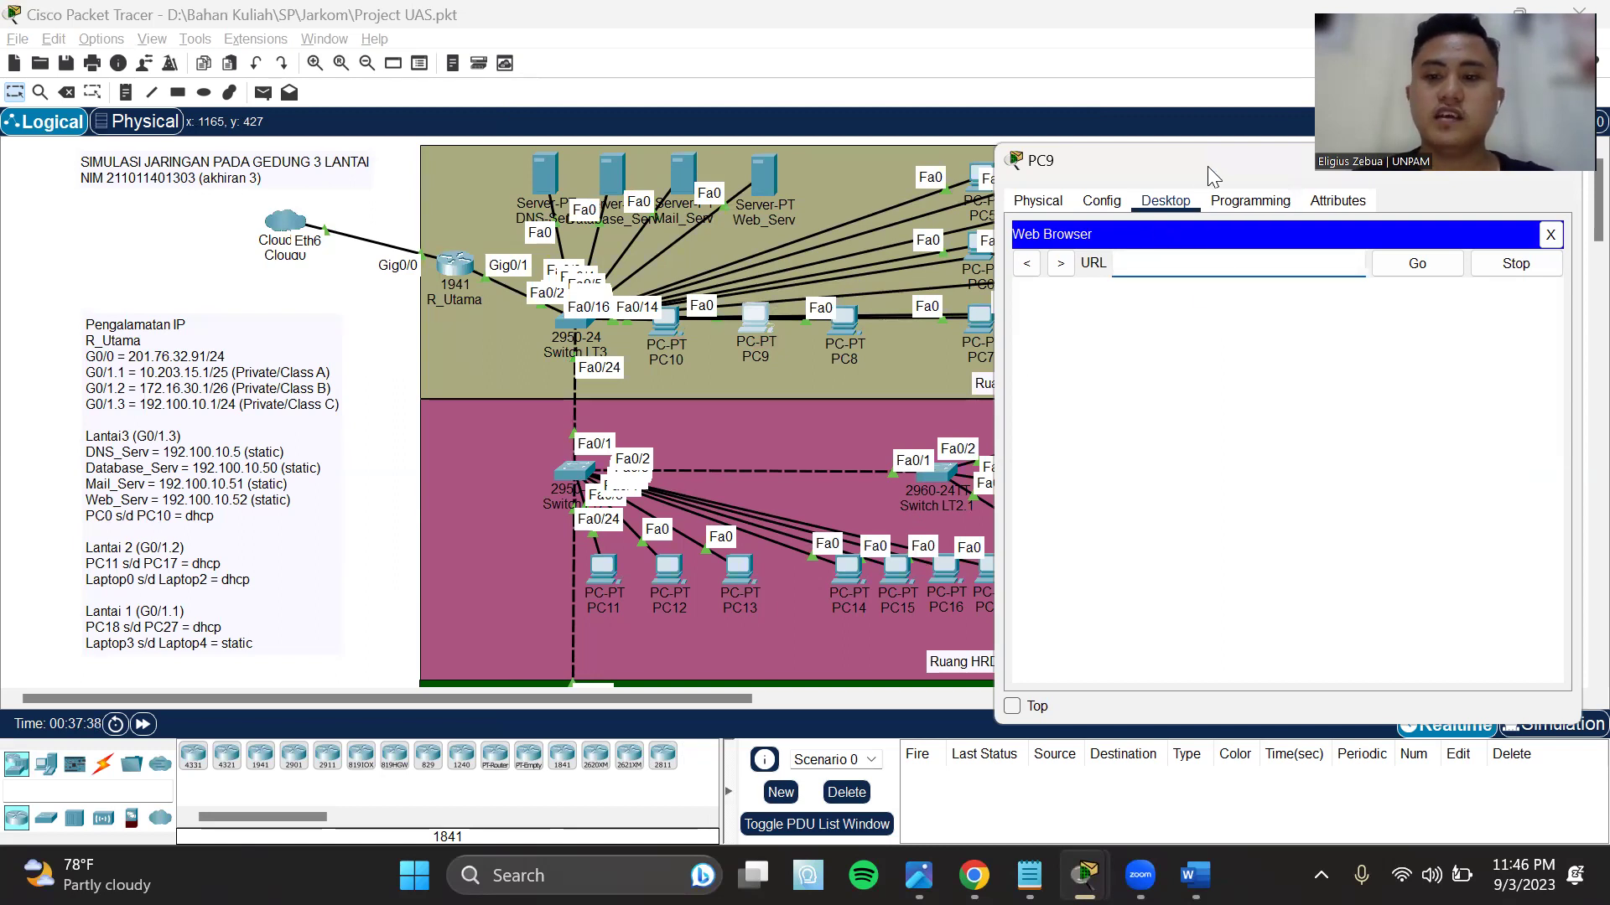
{"action": "left_click_drag", "start_coordinate": [1200, 165], "coordinate": [617, 150]}
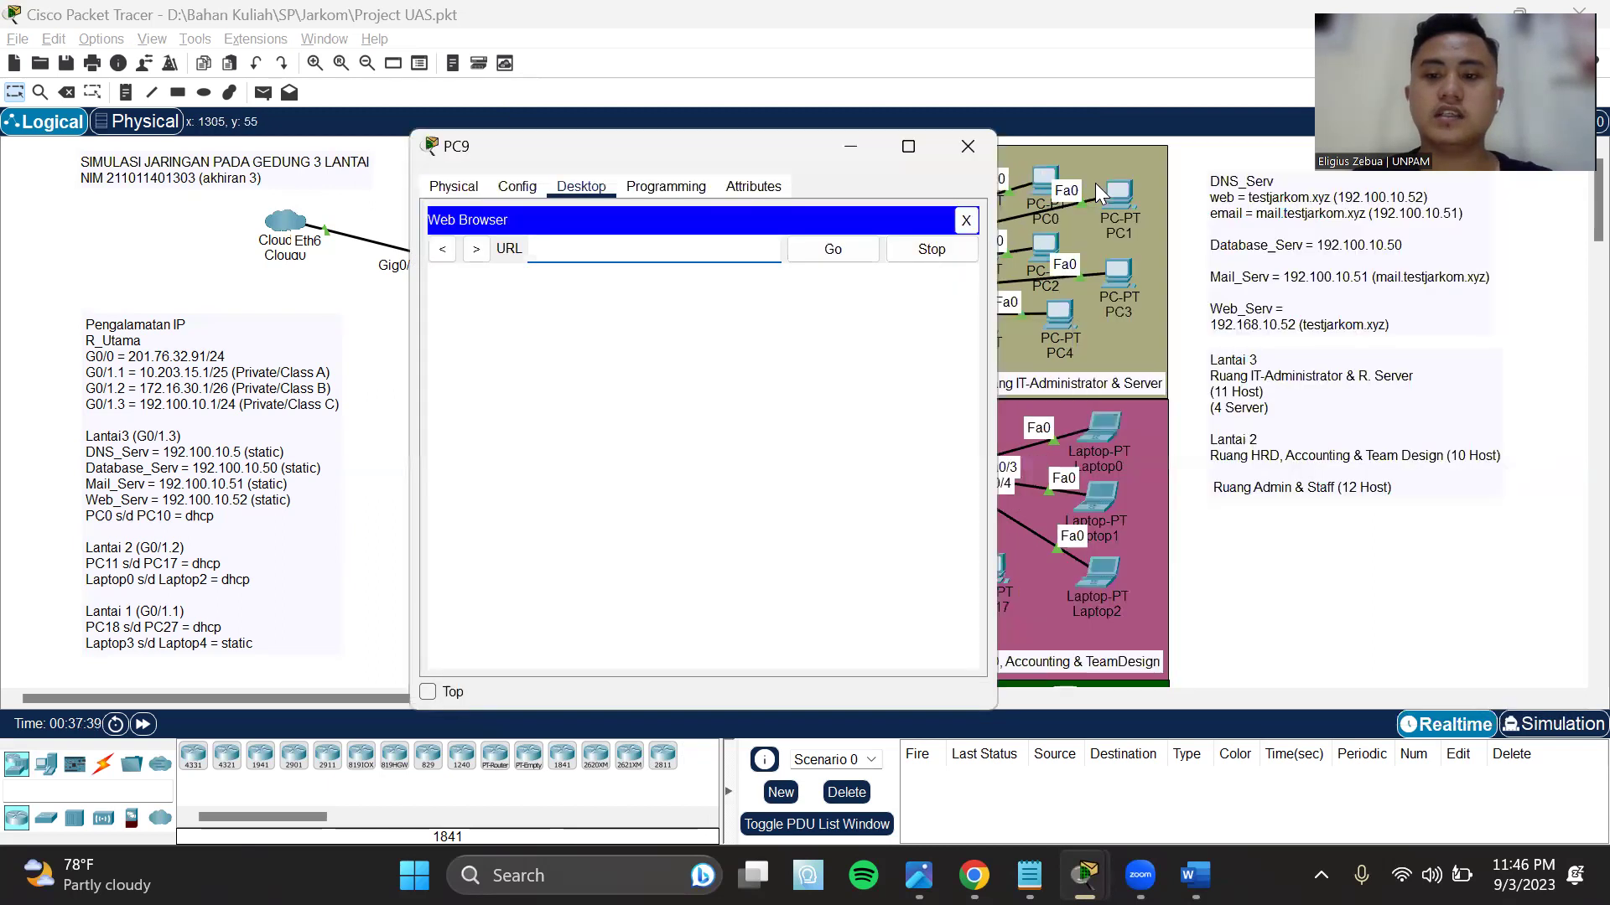